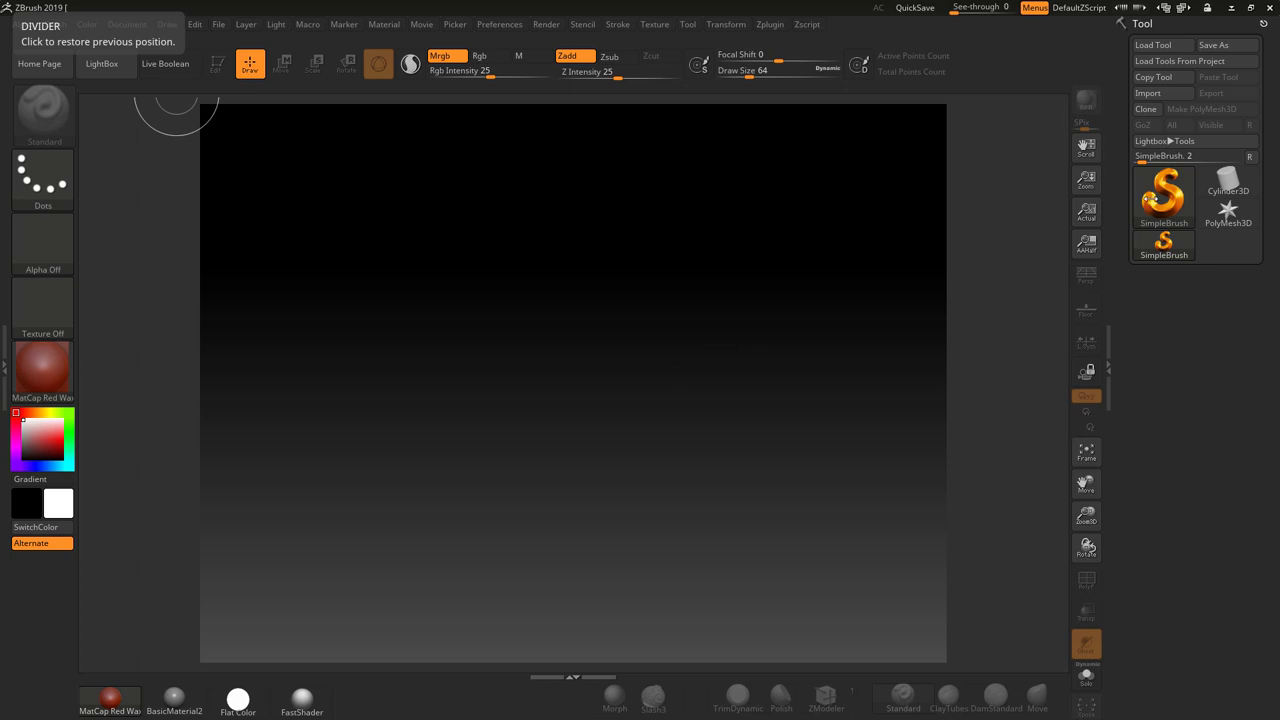
Step: Draw a Cylinder3D on the canvas, enter Edit mode, and turn on the polyframe display
{"action": "left_click", "coordinate": [1150, 200]}
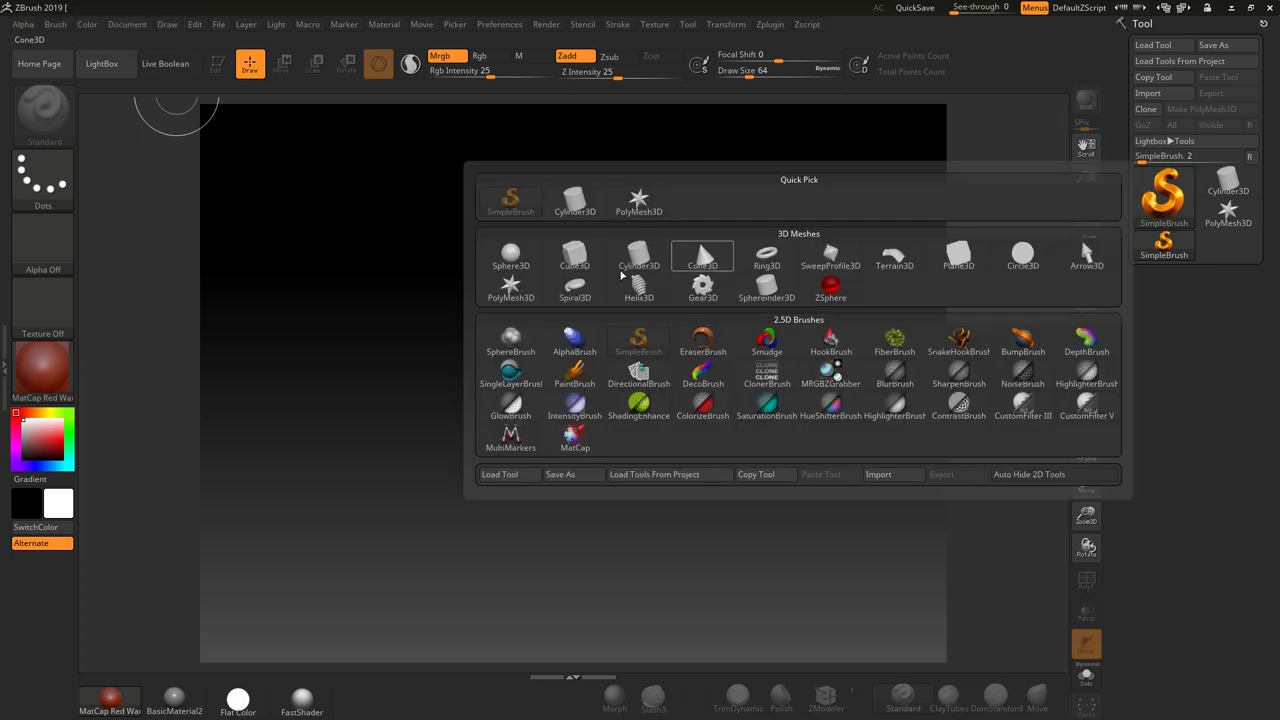
{"action": "mouse_move", "coordinate": [645, 256]}
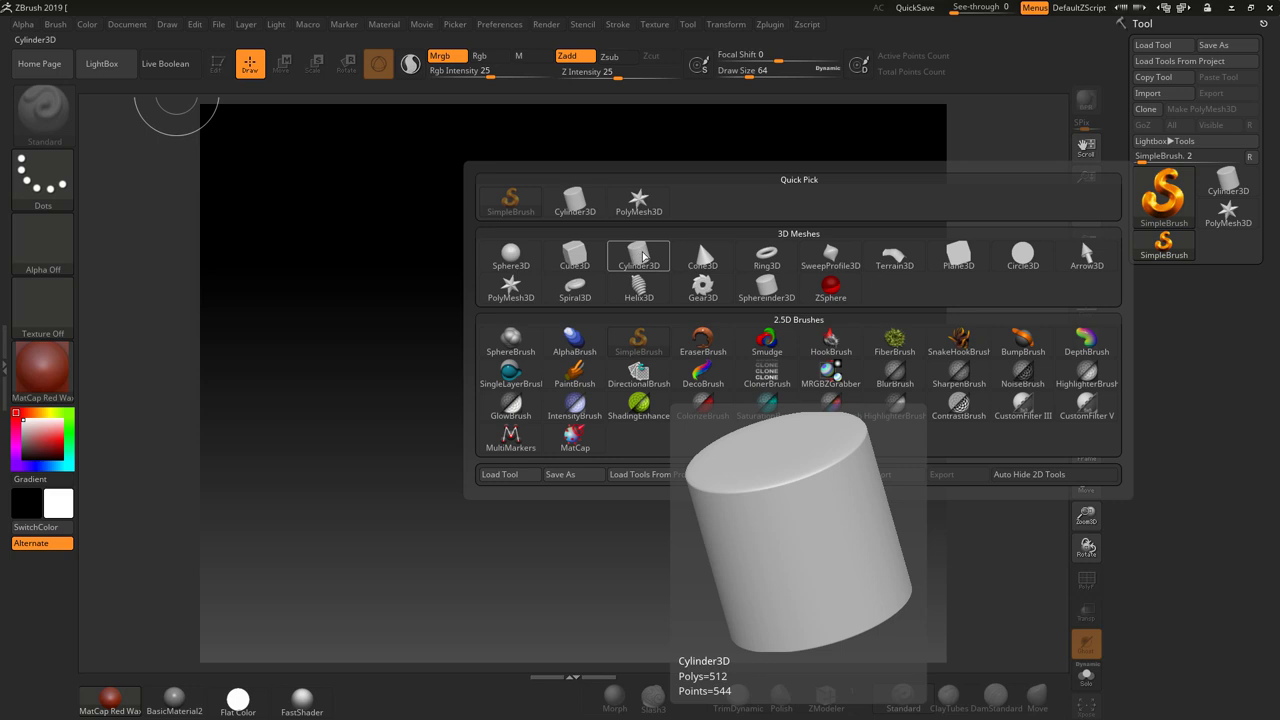
{"action": "left_click", "coordinate": [643, 257]}
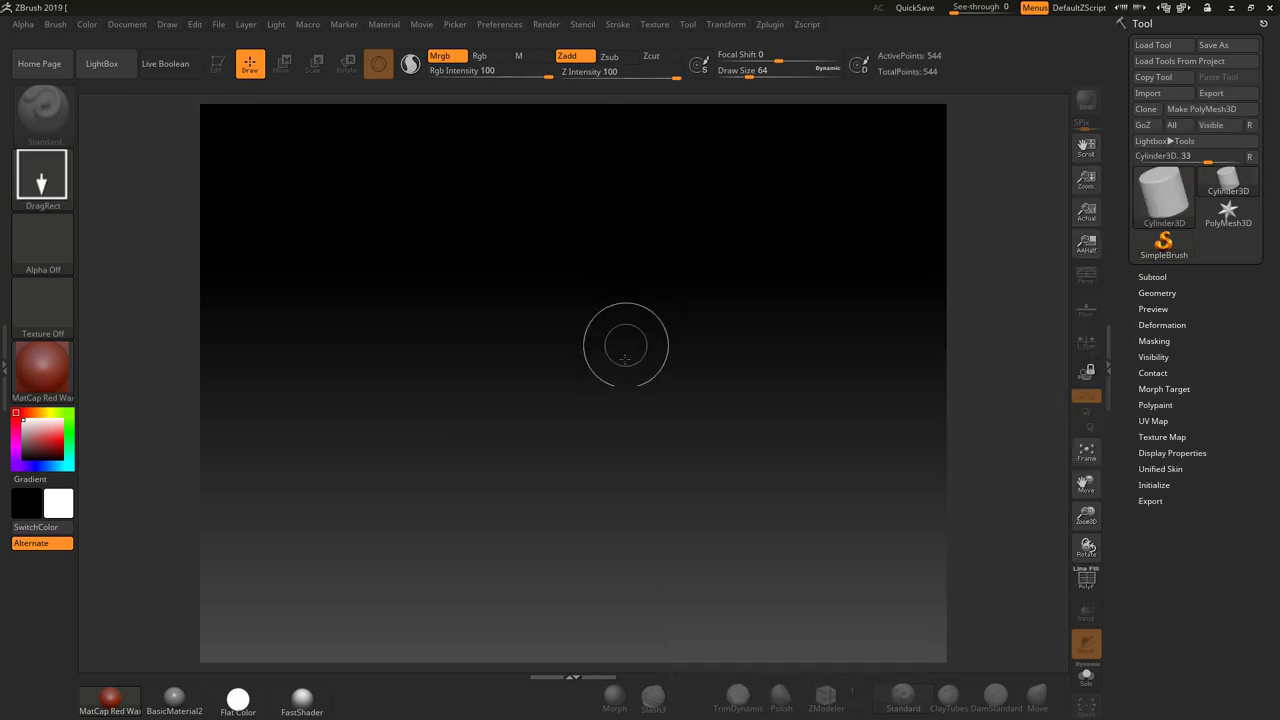
{"action": "left_click_drag", "start_coordinate": [598, 326], "coordinate": [596, 505]}
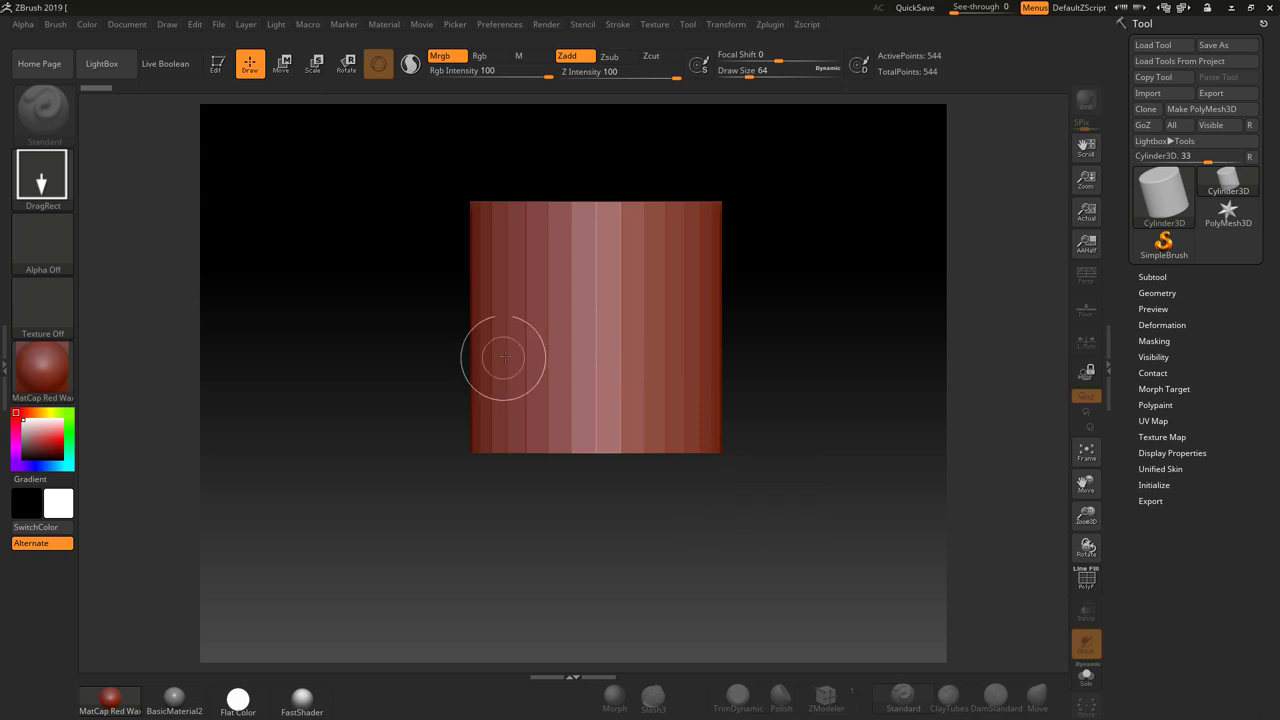
{"action": "left_click", "coordinate": [216, 64]}
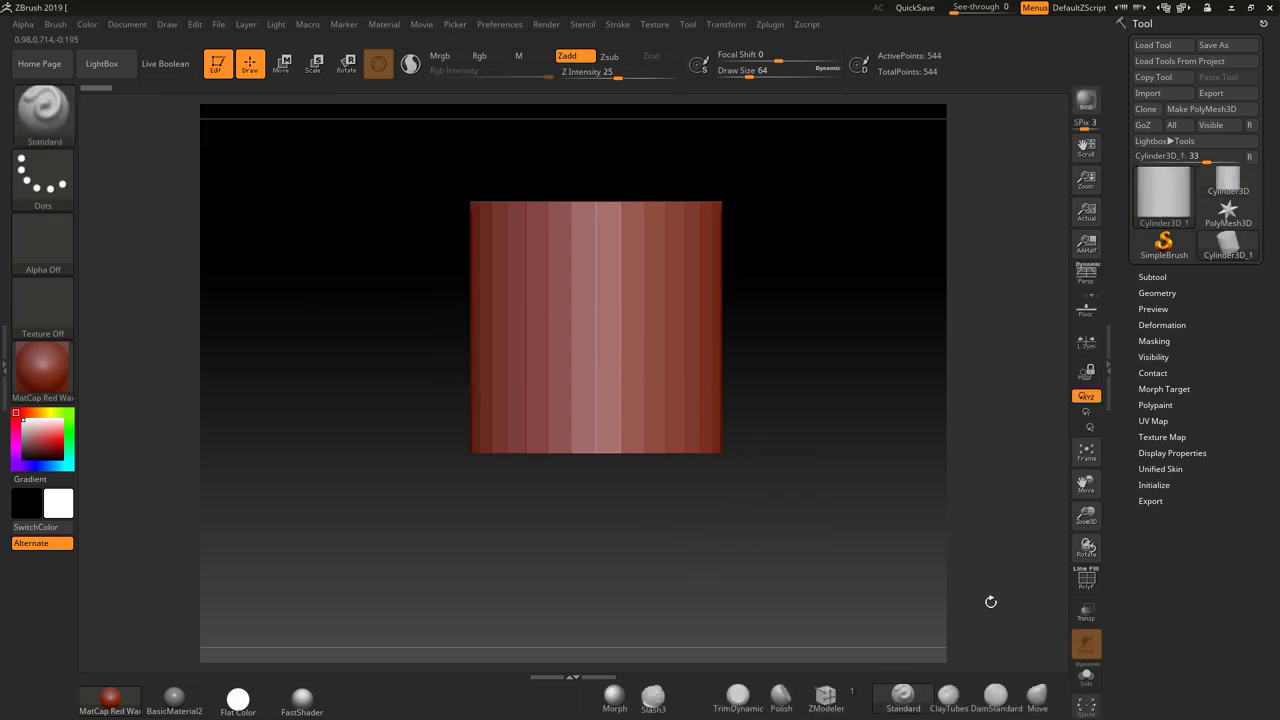
{"action": "left_click", "coordinate": [1088, 584]}
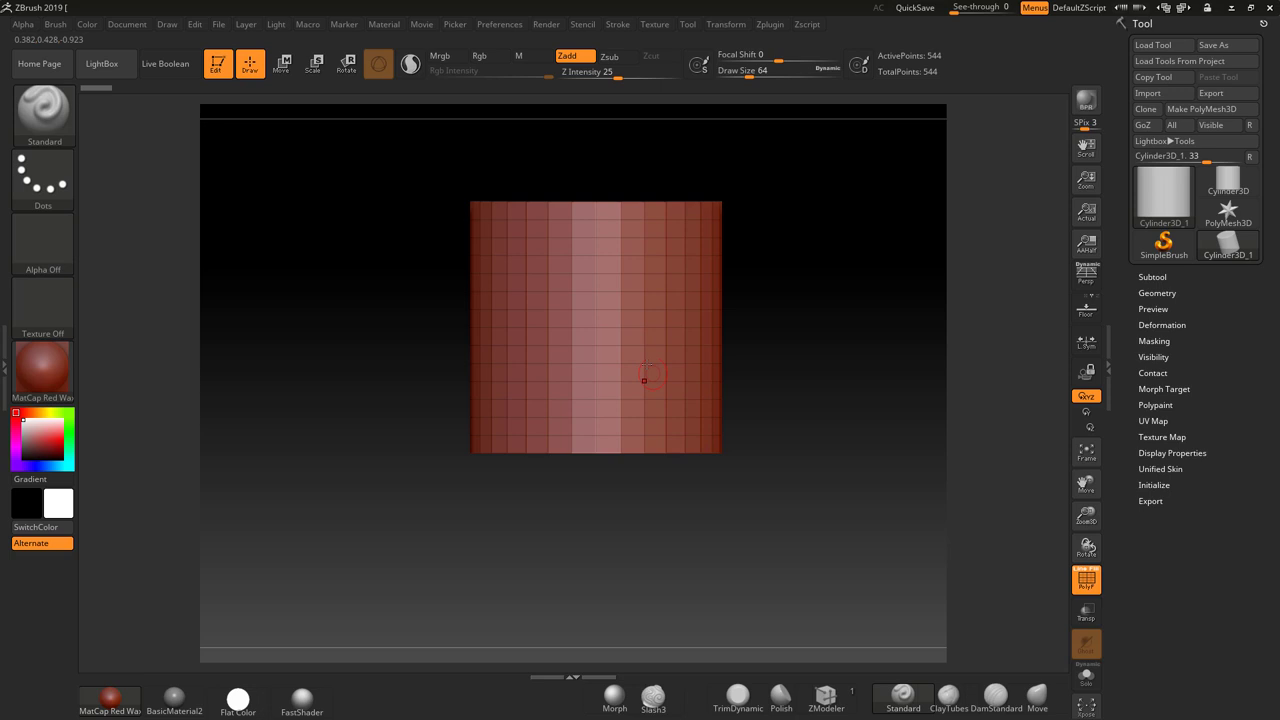
Step: Set the cylinder's vertical subdivisions to 4 and its horizontal subdivisions to 16
{"action": "left_click", "coordinate": [1154, 485]}
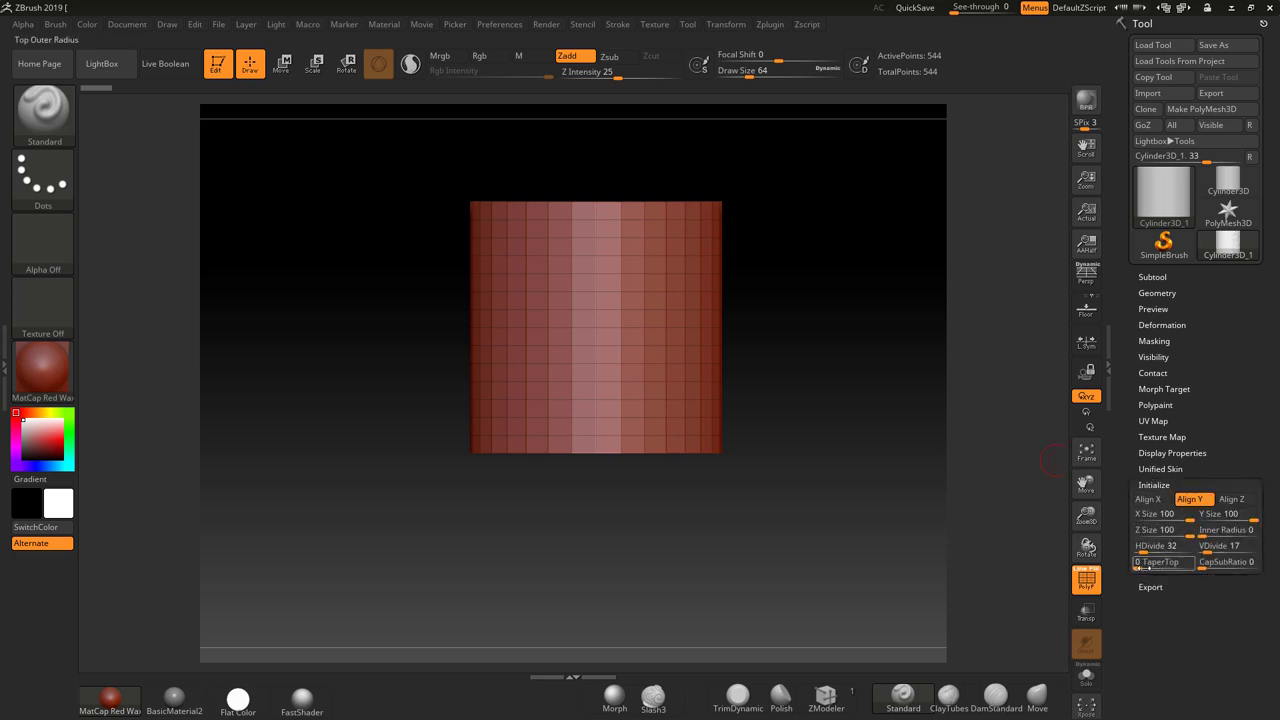
{"action": "left_click", "coordinate": [1201, 546]}
{"action": "left_click_drag", "start_coordinate": [1204, 552], "coordinate": [1197, 552]}
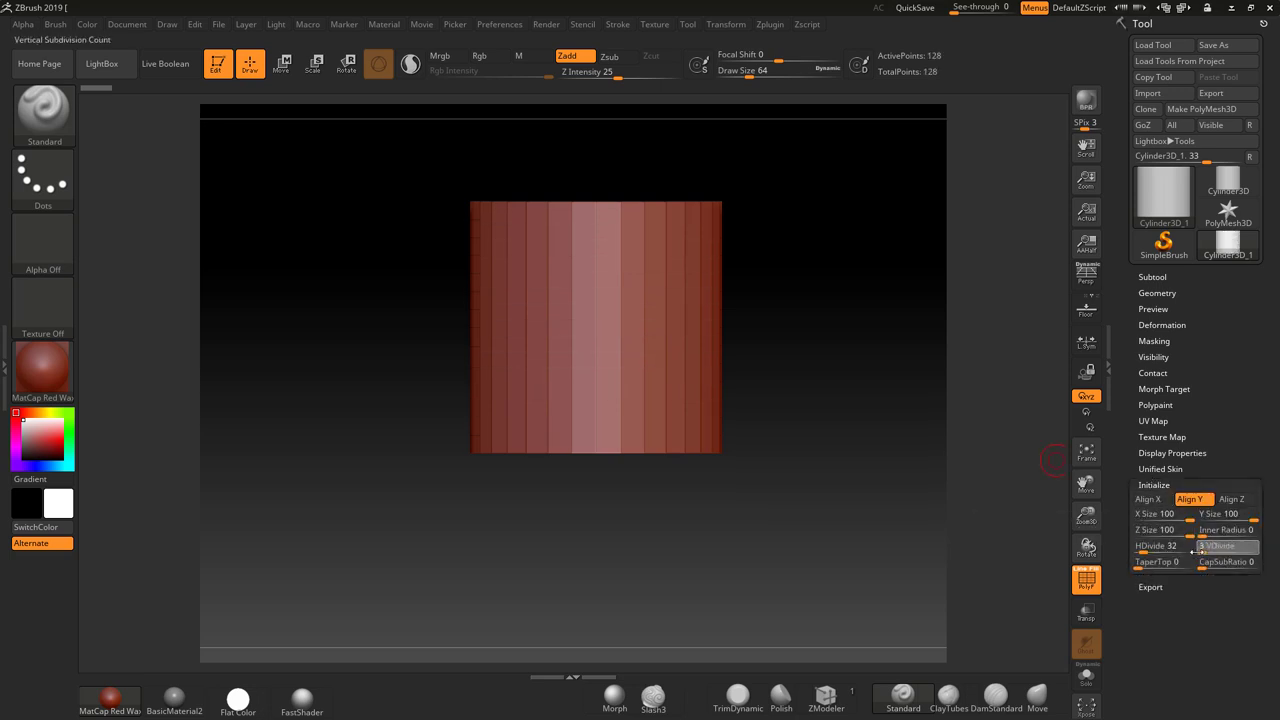
{"action": "left_click", "coordinate": [1141, 548]}
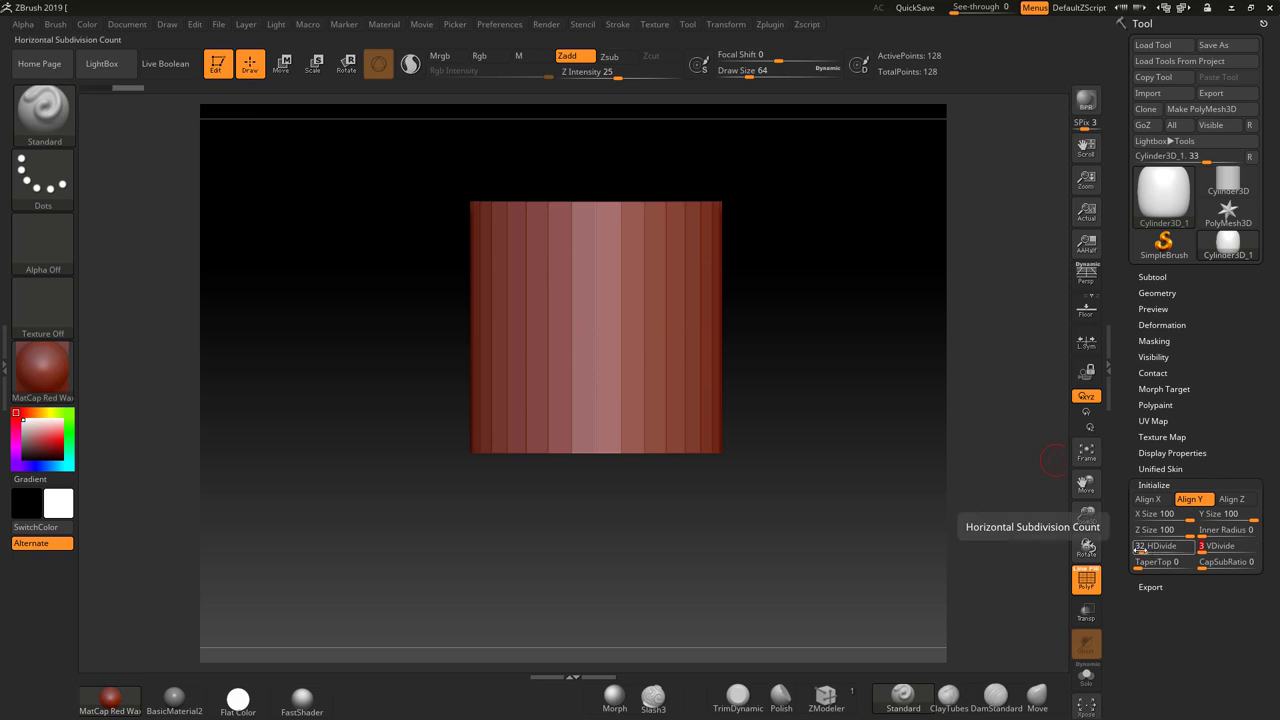
{"action": "key", "text": "BackSpace"}
{"action": "type", "text": "16"}
{"action": "key", "text": "Return"}
{"action": "left_click_drag", "start_coordinate": [846, 437], "coordinate": [903, 397]}
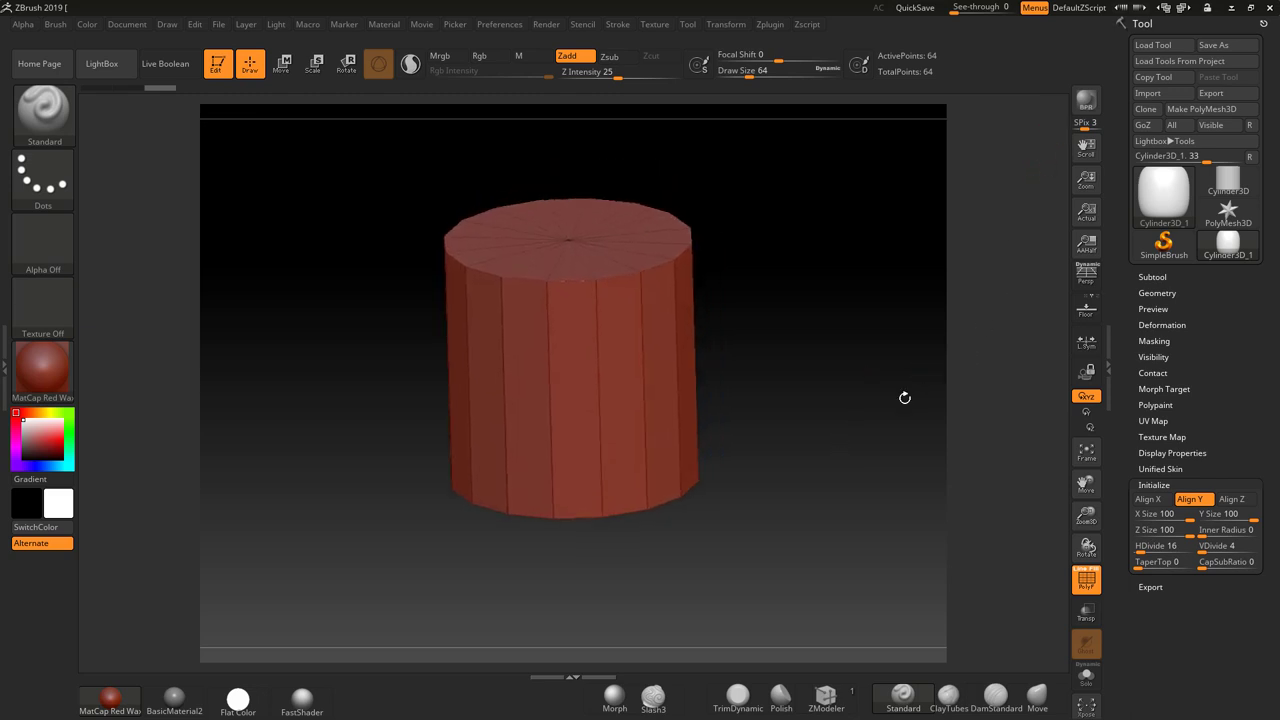
Step: Convert the cylinder primitive into a PolyMesh3D and view its top cap
{"action": "left_click", "coordinate": [1198, 109]}
{"action": "left_click_drag", "start_coordinate": [806, 434], "coordinate": [831, 429]}
{"action": "left_click_drag", "start_coordinate": [857, 374], "coordinate": [812, 451]}
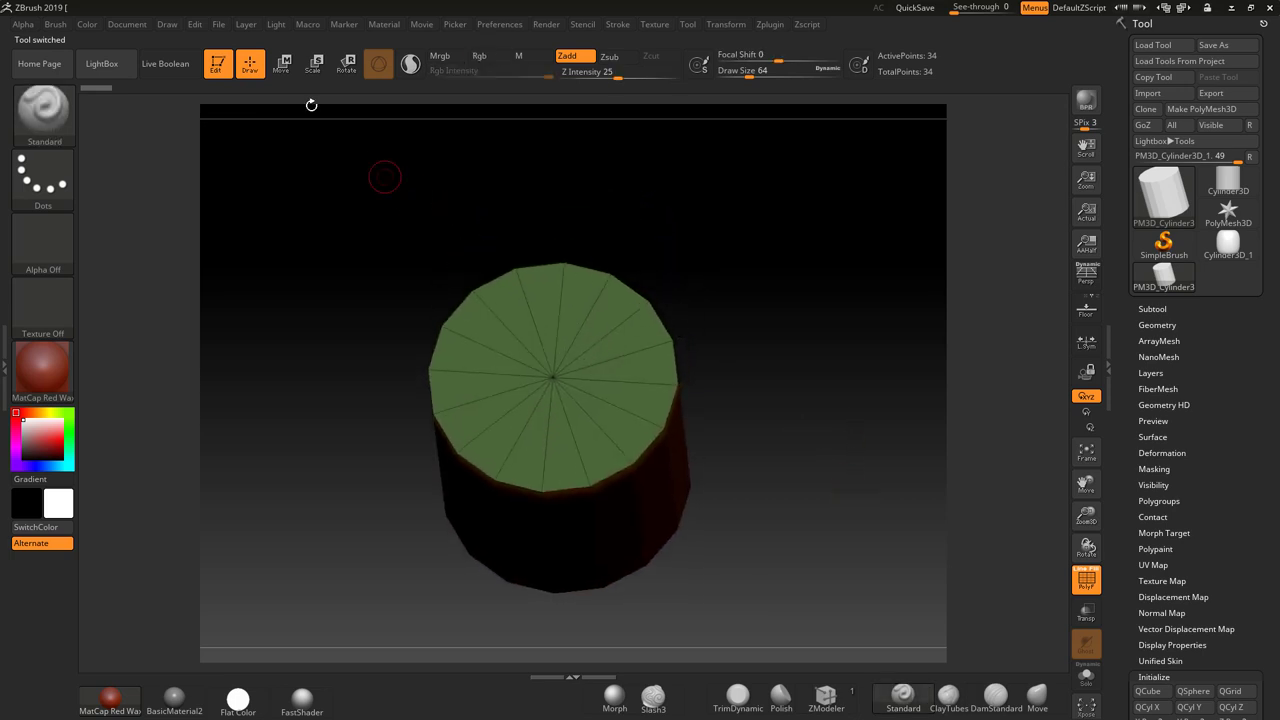
Step: Measure the cylinder's diameter with a transpose line from edge to edge in a straight view of the cap
{"action": "left_click", "coordinate": [315, 69]}
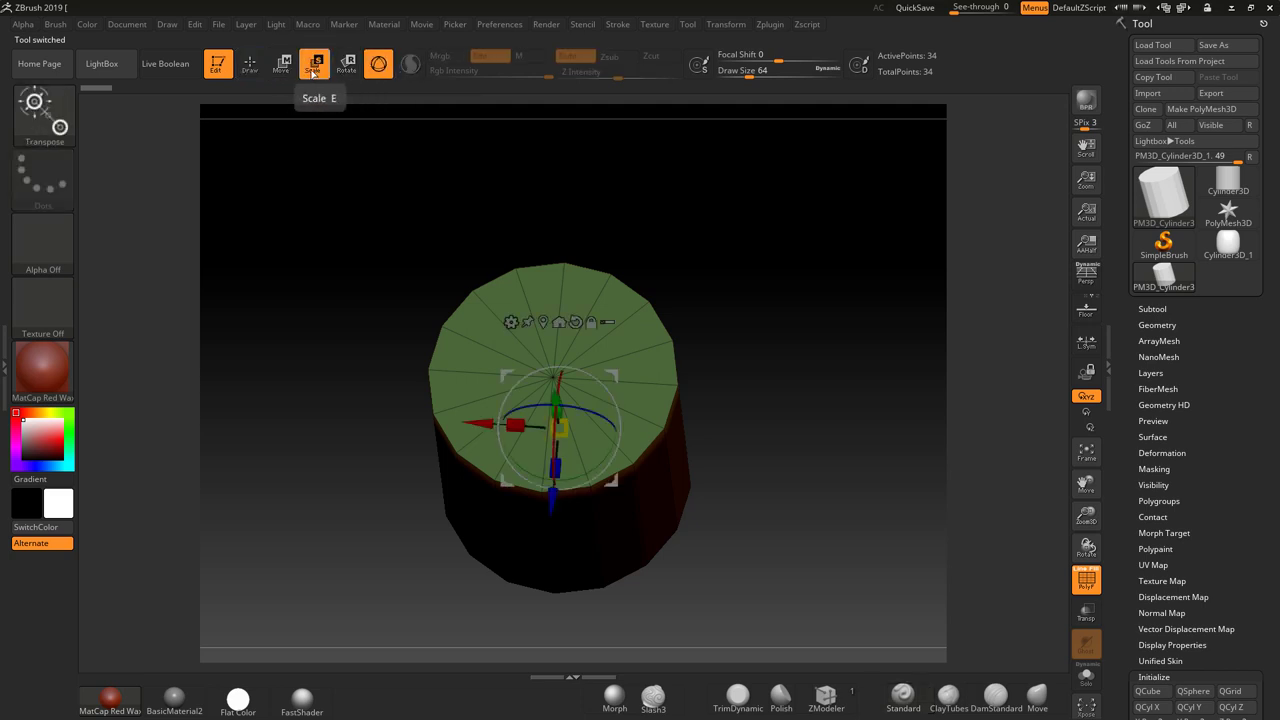
{"action": "left_click", "coordinate": [379, 66]}
{"action": "left_click_drag", "start_coordinate": [829, 443], "coordinate": [832, 471], "text": "shift"}
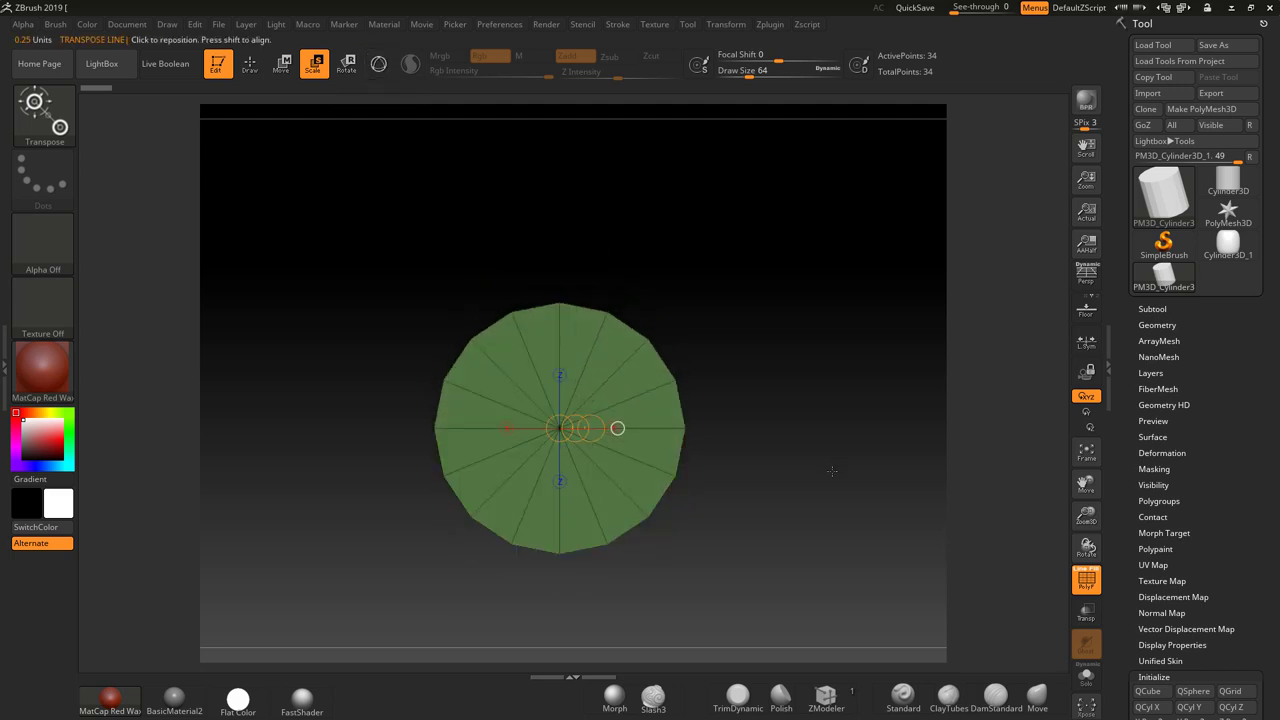
{"action": "left_click_drag", "start_coordinate": [433, 428], "coordinate": [684, 428]}
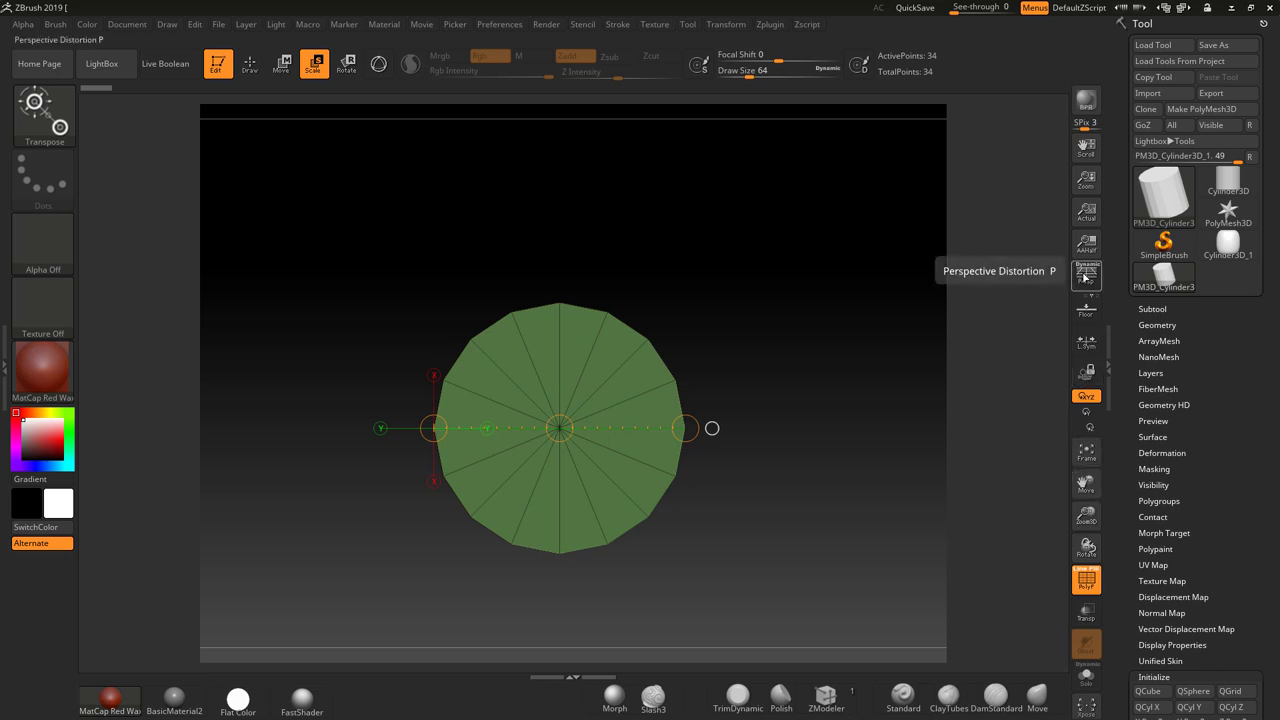
Step: Show the floor grid and apply Scale Master's Center Subtools to World to the cylinder
{"action": "left_click", "coordinate": [1086, 311]}
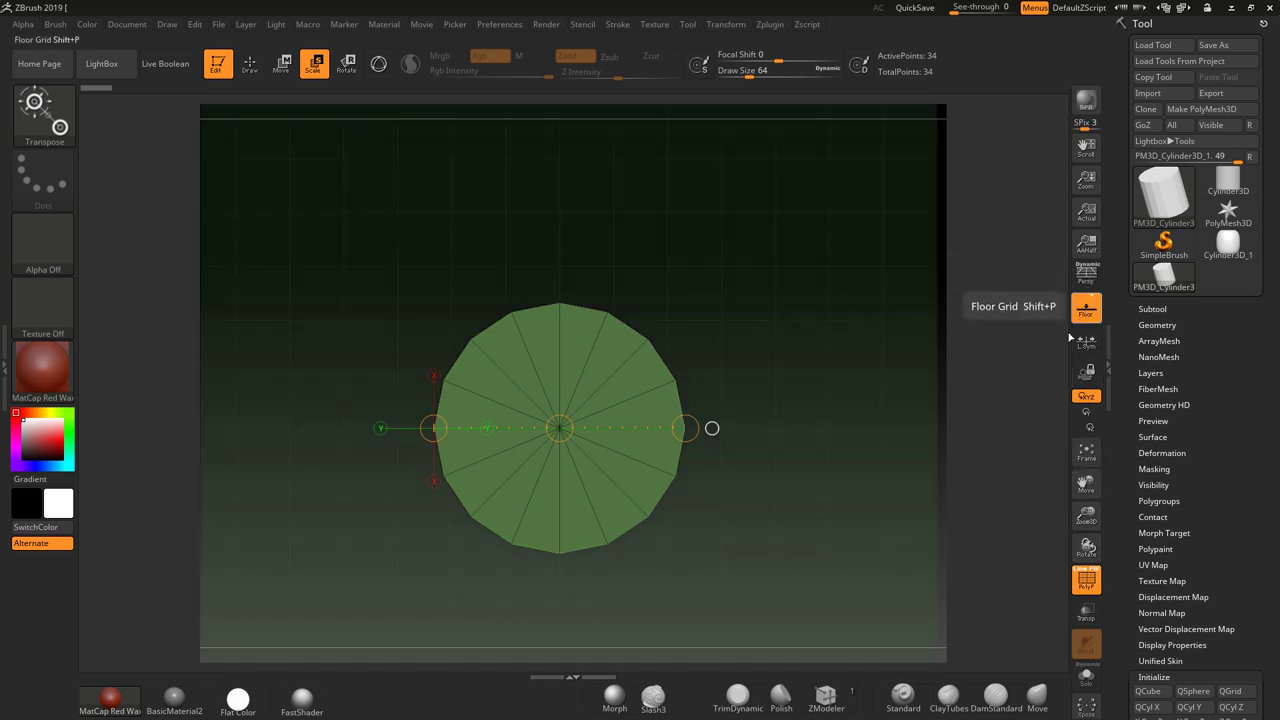
{"action": "left_click_drag", "start_coordinate": [911, 389], "coordinate": [826, 234], "text": "alt"}
{"action": "left_click", "coordinate": [771, 26]}
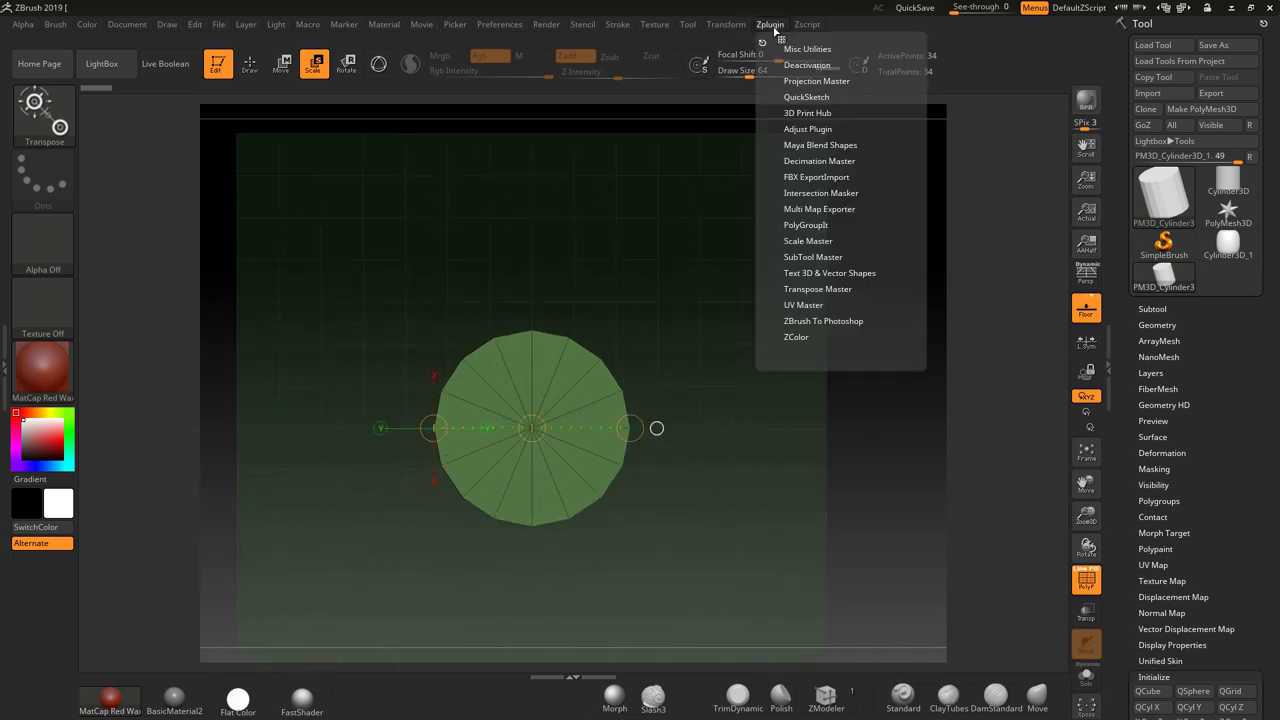
{"action": "left_click", "coordinate": [808, 240]}
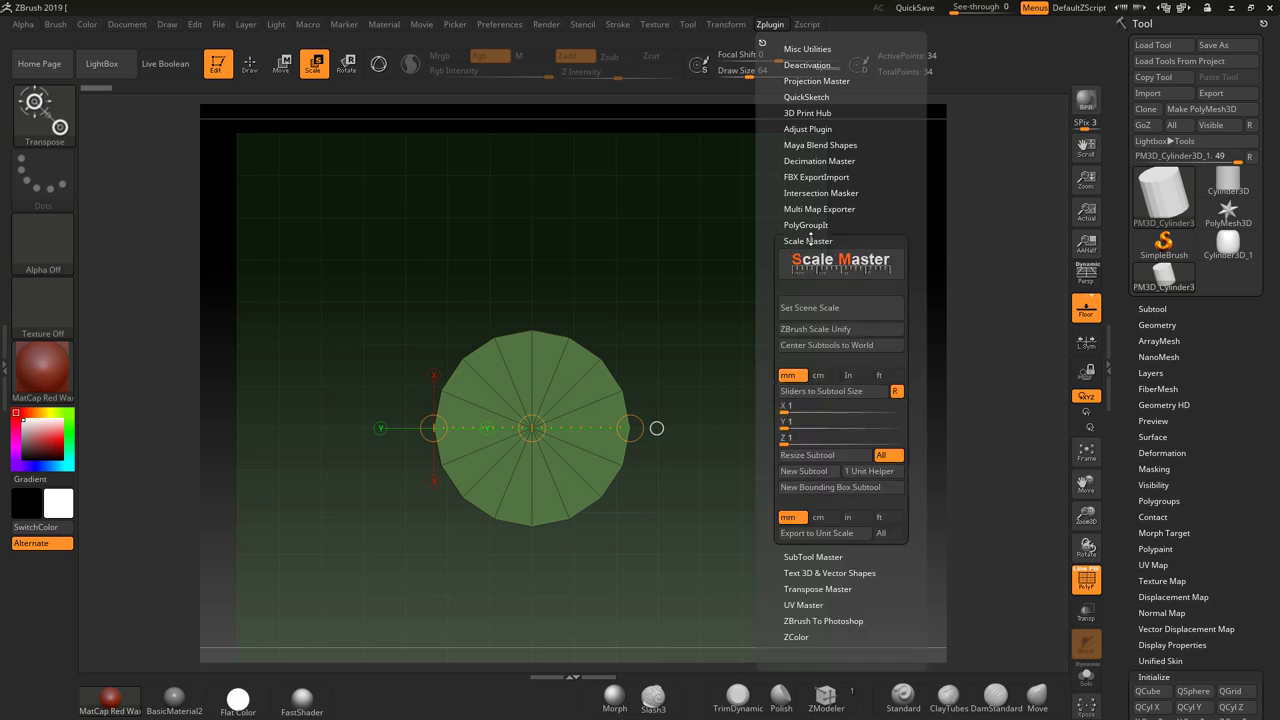
{"action": "left_click", "coordinate": [806, 346]}
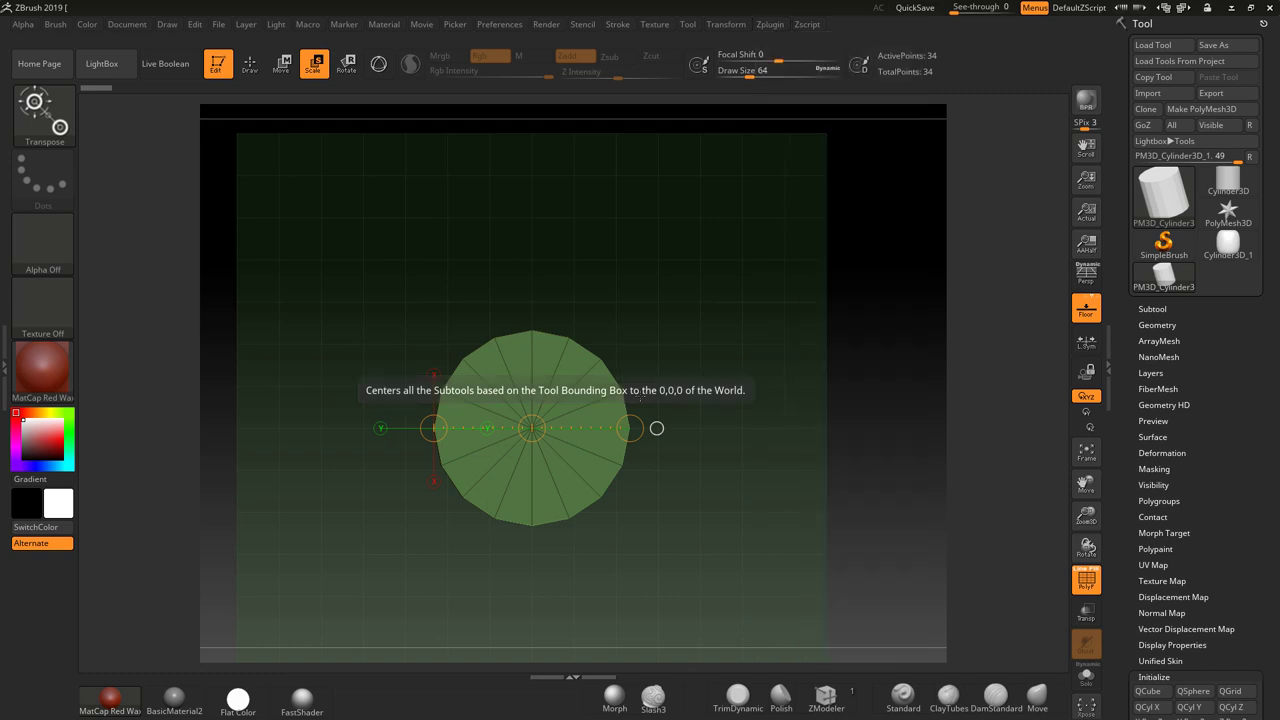
{"action": "left_click", "coordinate": [770, 26]}
{"action": "left_click", "coordinate": [770, 26]}
{"action": "left_click", "coordinate": [775, 26]}
Step: Move the cylinder sideways off the world center with the gizmo, placing the gizmo at the unmasked mesh center
{"action": "left_click", "coordinate": [276, 64]}
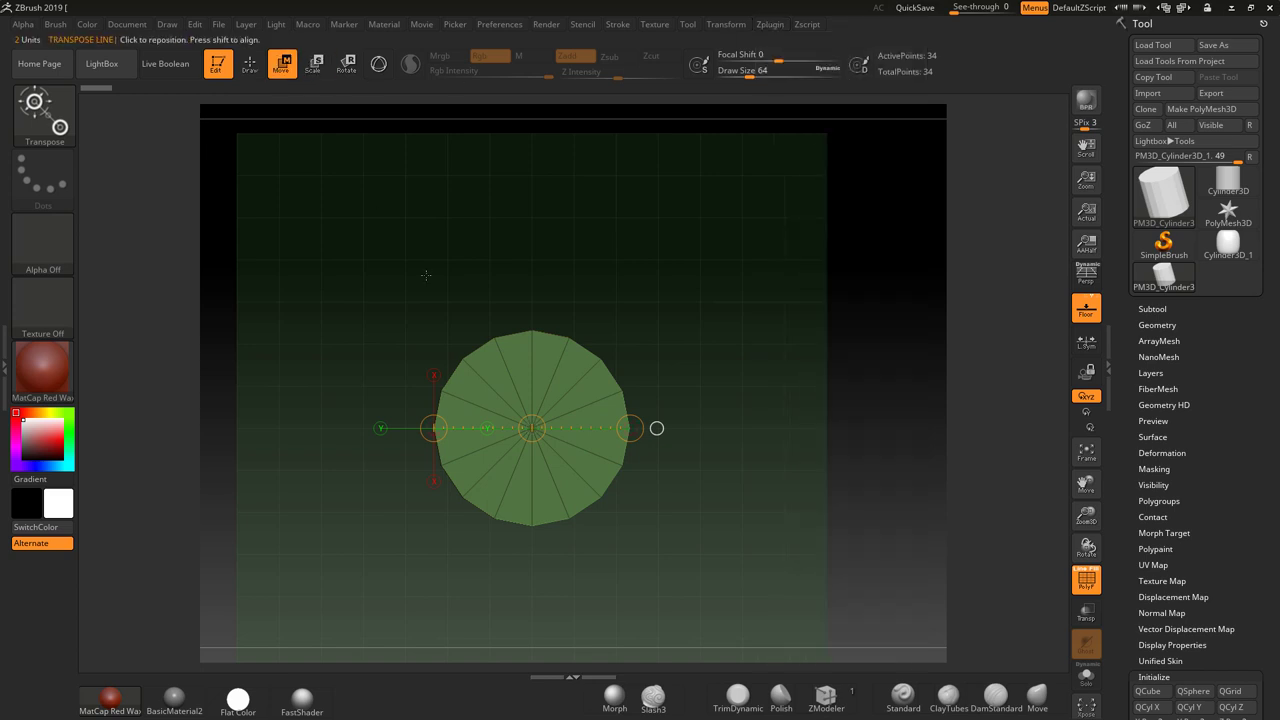
{"action": "left_click", "coordinate": [378, 64]}
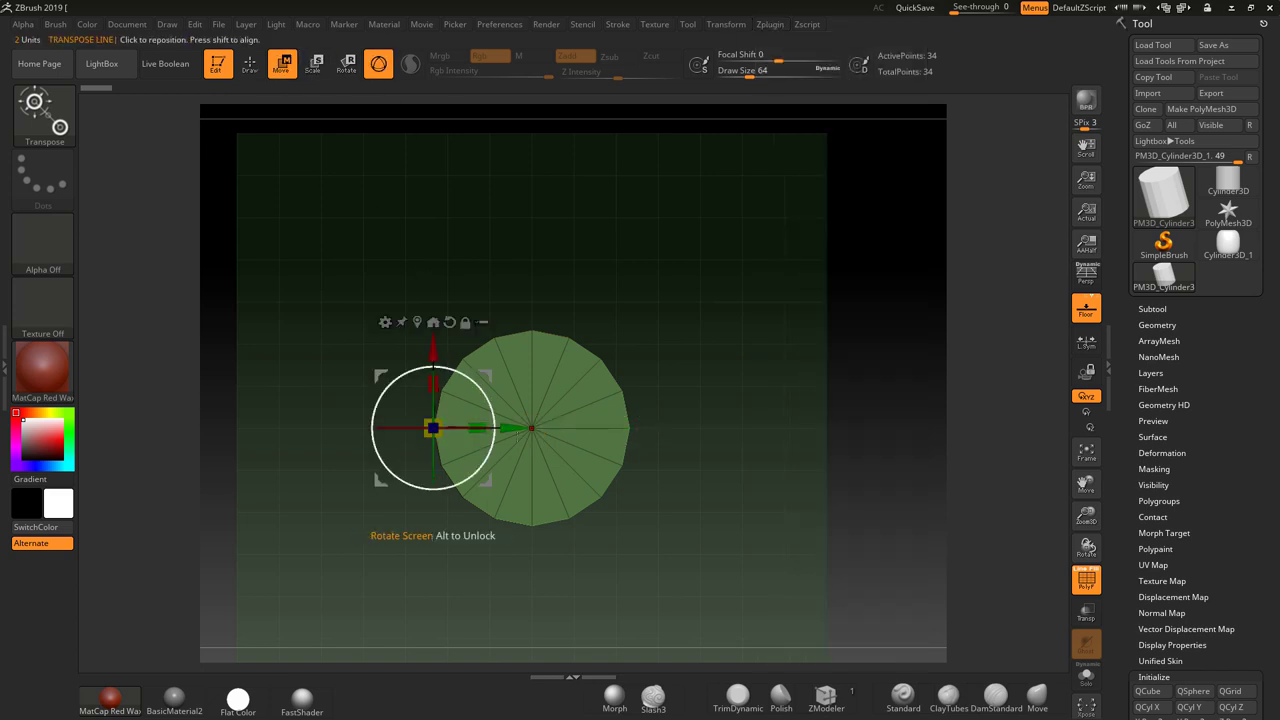
{"action": "left_click_drag", "start_coordinate": [510, 428], "coordinate": [388, 428]}
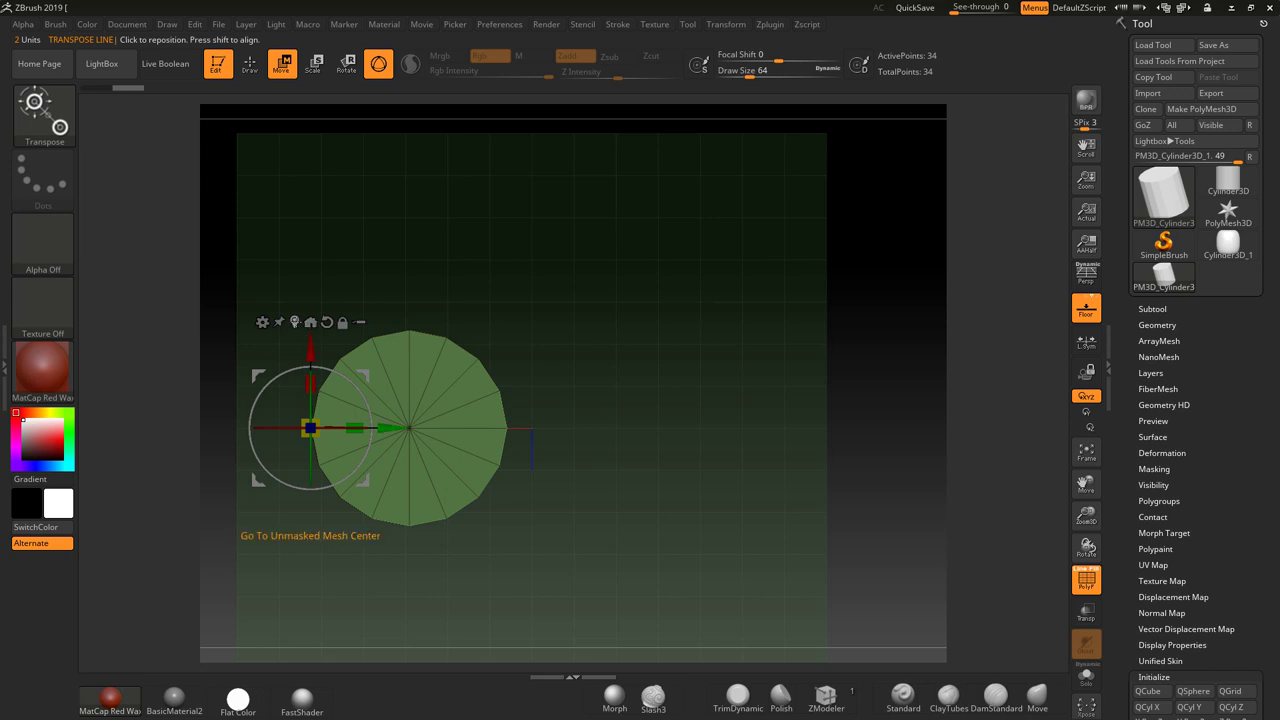
{"action": "left_click", "coordinate": [310, 322]}
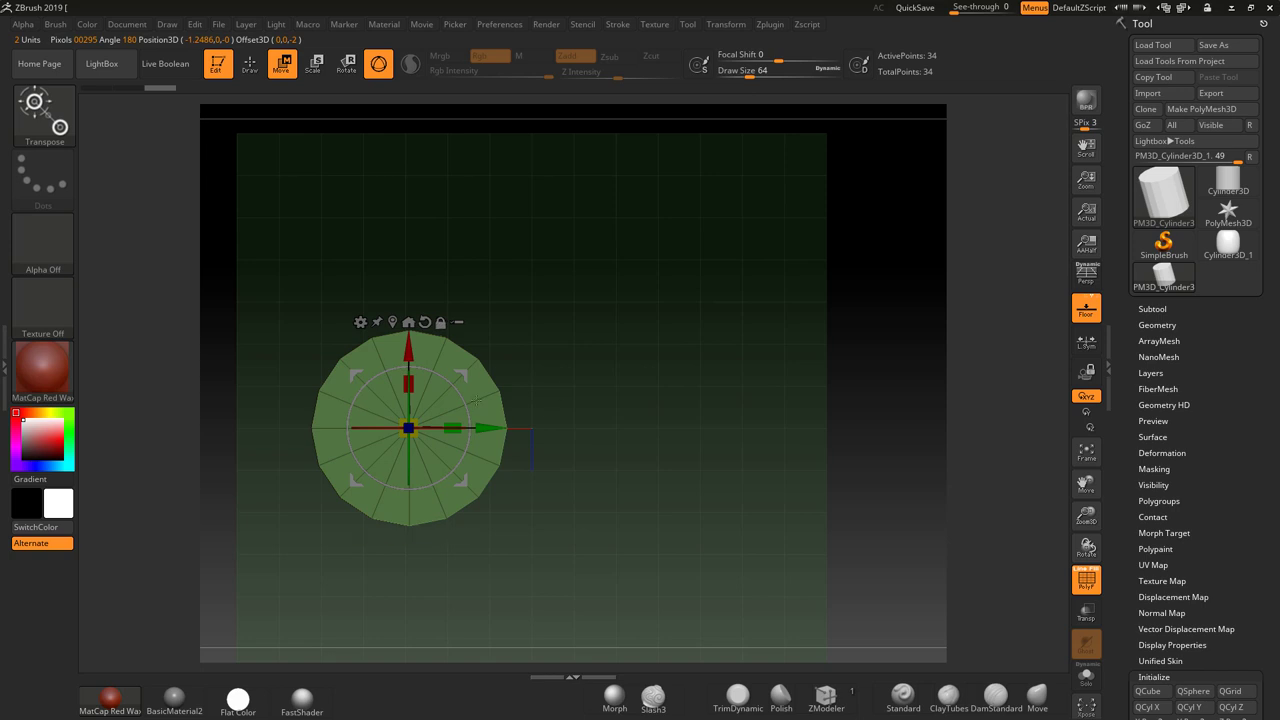
{"action": "left_click_drag", "start_coordinate": [495, 428], "coordinate": [398, 428]}
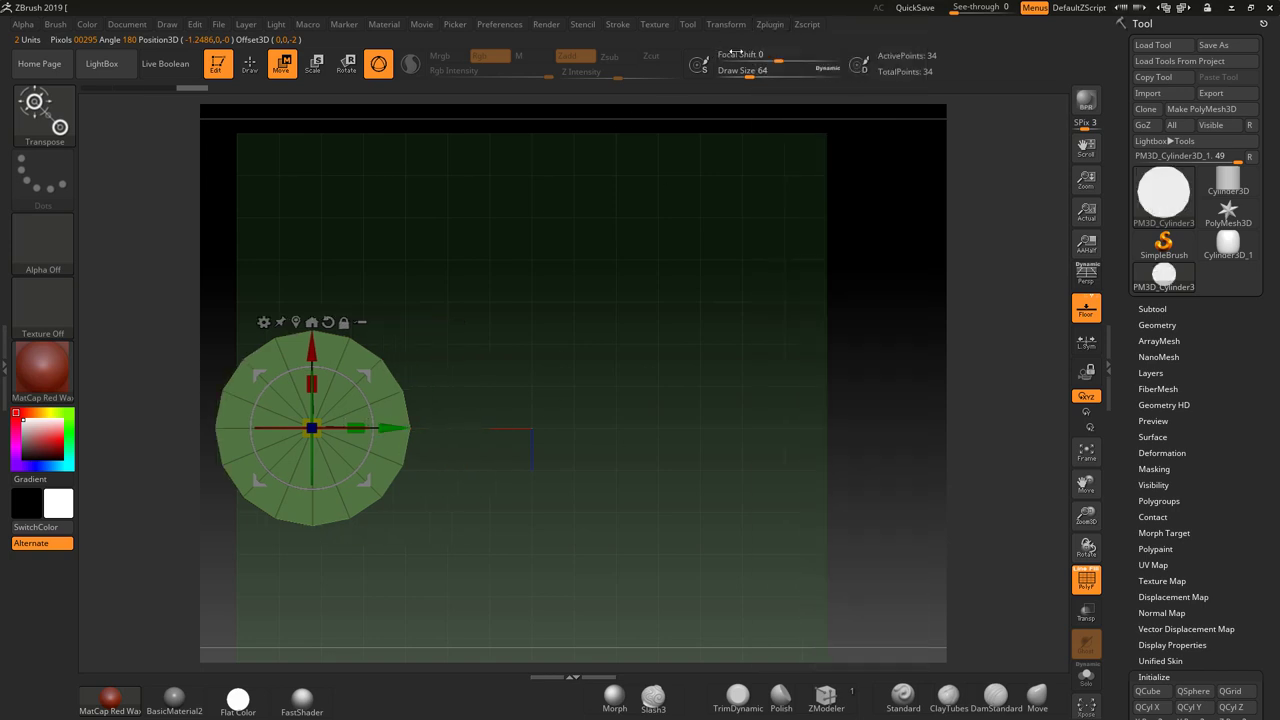
Step: Bring the offset cylinder back to the world origin with Scale Master's Center Subtools to World
{"action": "left_click", "coordinate": [772, 24]}
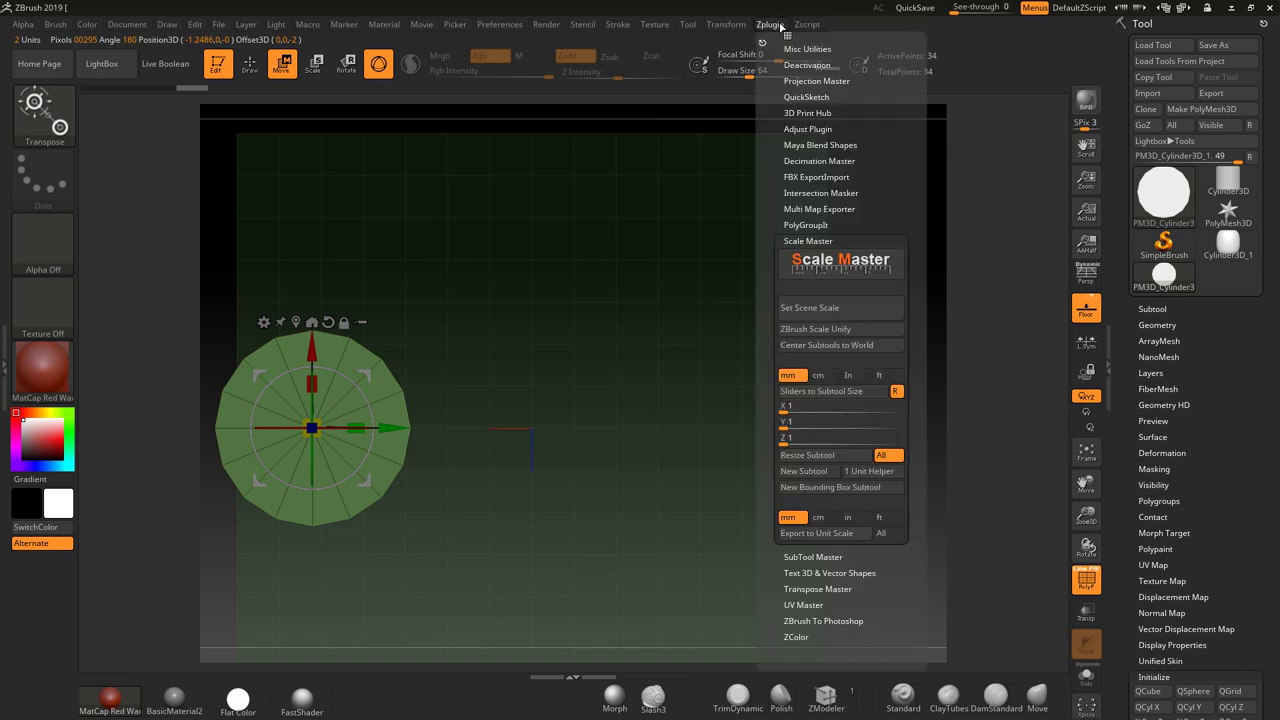
{"action": "left_click", "coordinate": [815, 349]}
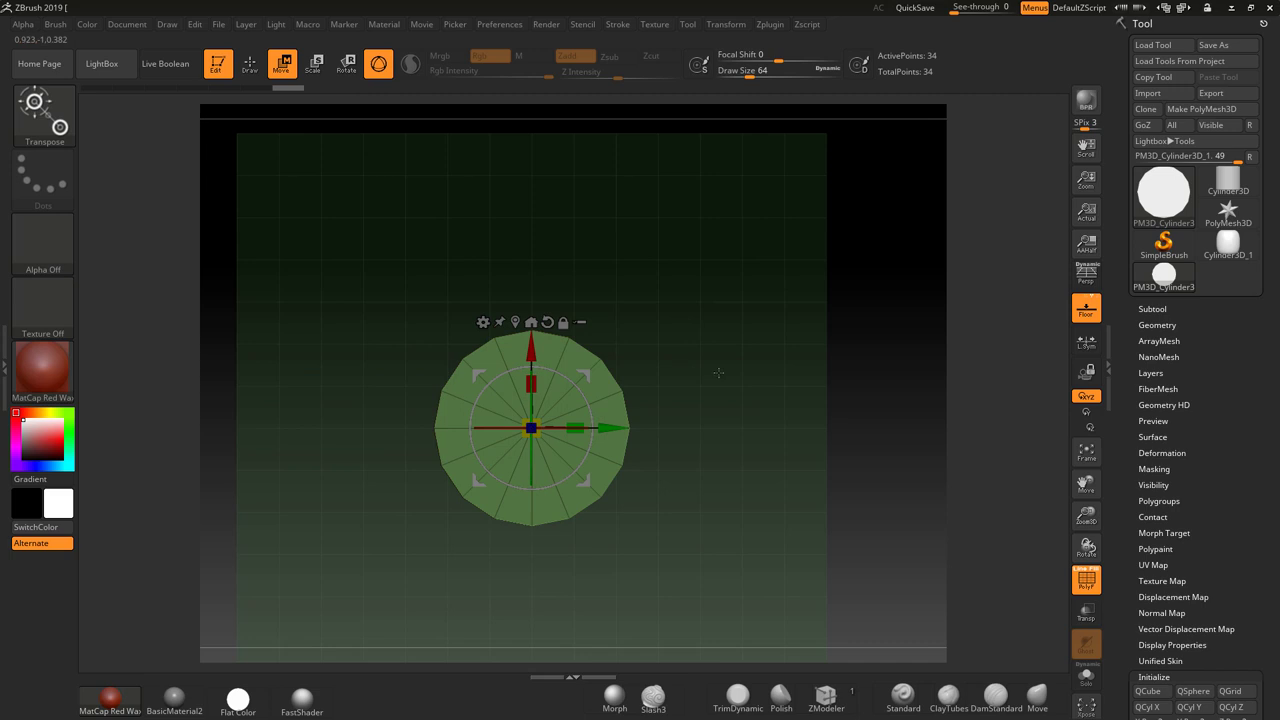
{"action": "left_click_drag", "start_coordinate": [709, 343], "coordinate": [722, 320]}
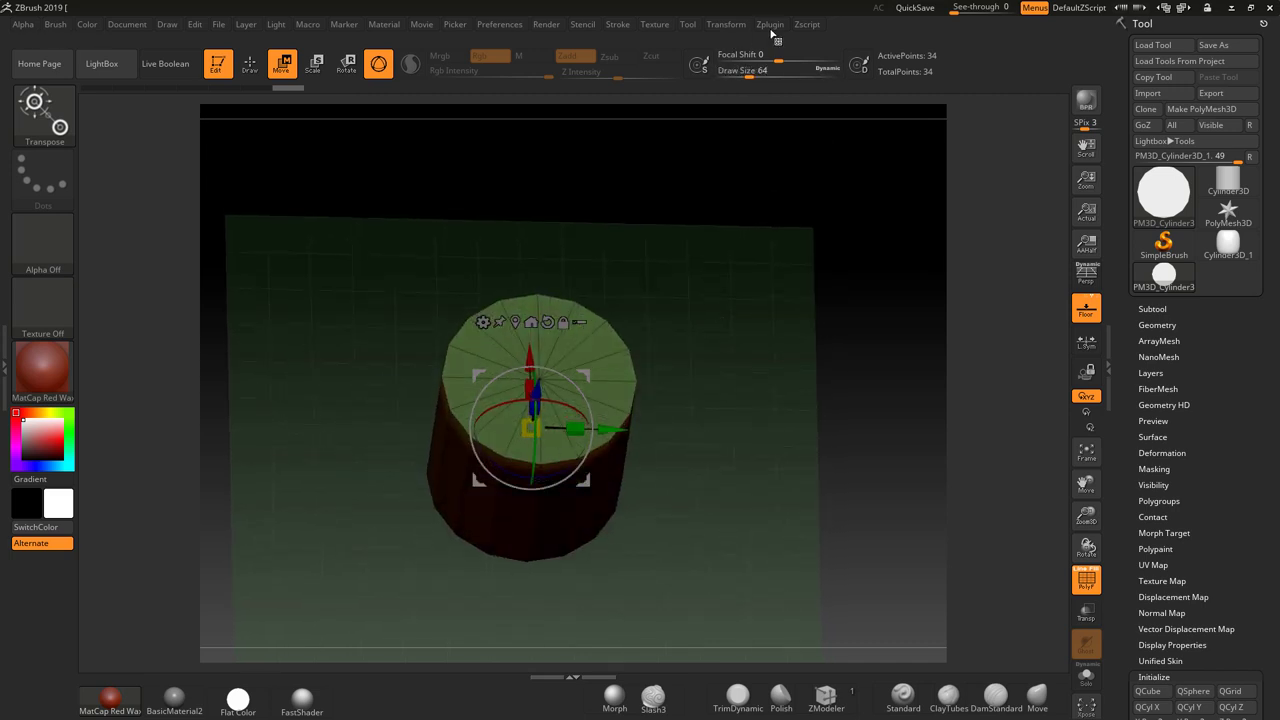
Step: Unify the cylinder's size with Scale Master's ZBrush Scale Unify
{"action": "left_click", "coordinate": [771, 24]}
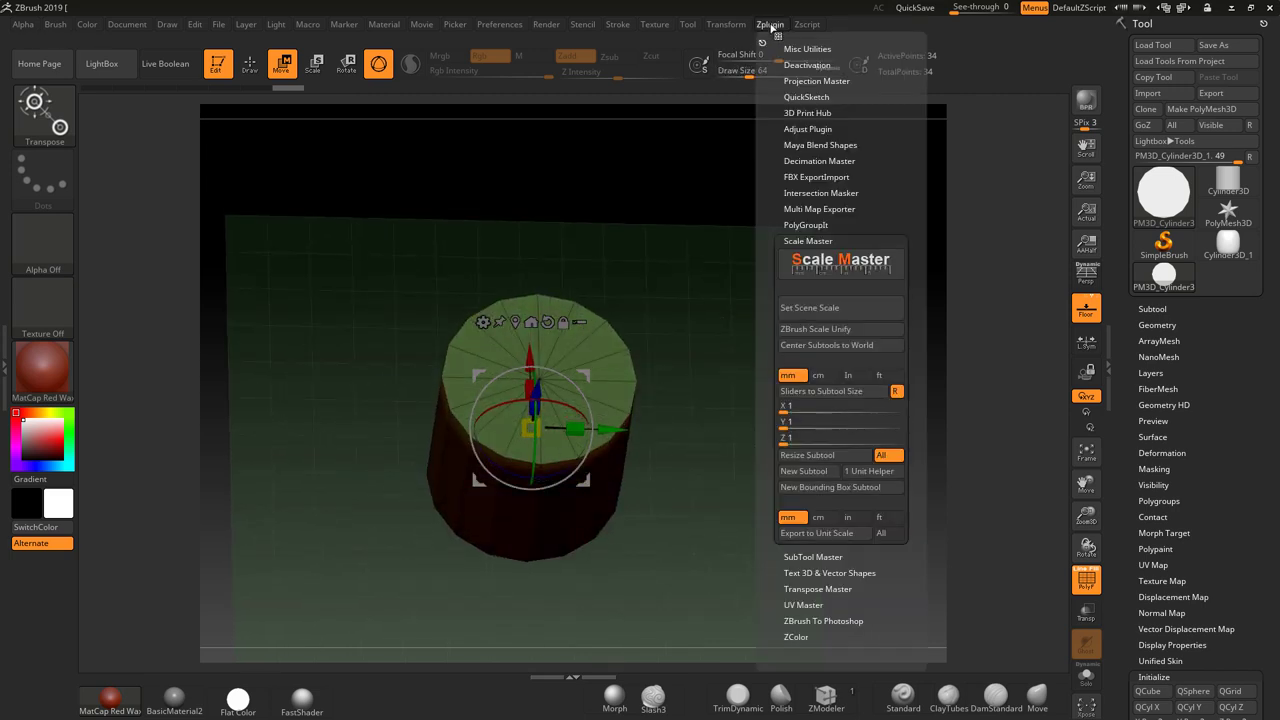
{"action": "left_click", "coordinate": [822, 329]}
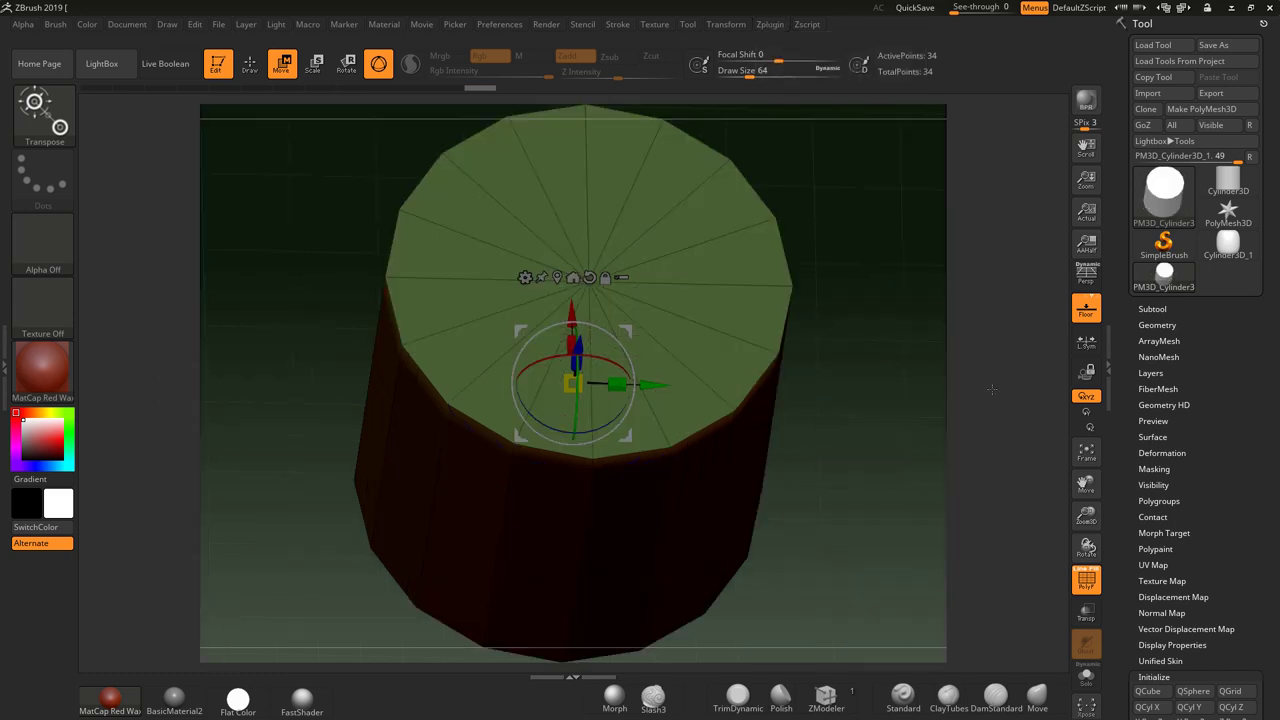
{"action": "right_click_drag", "start_coordinate": [992, 389], "coordinate": [861, 335], "text": "ctrl"}
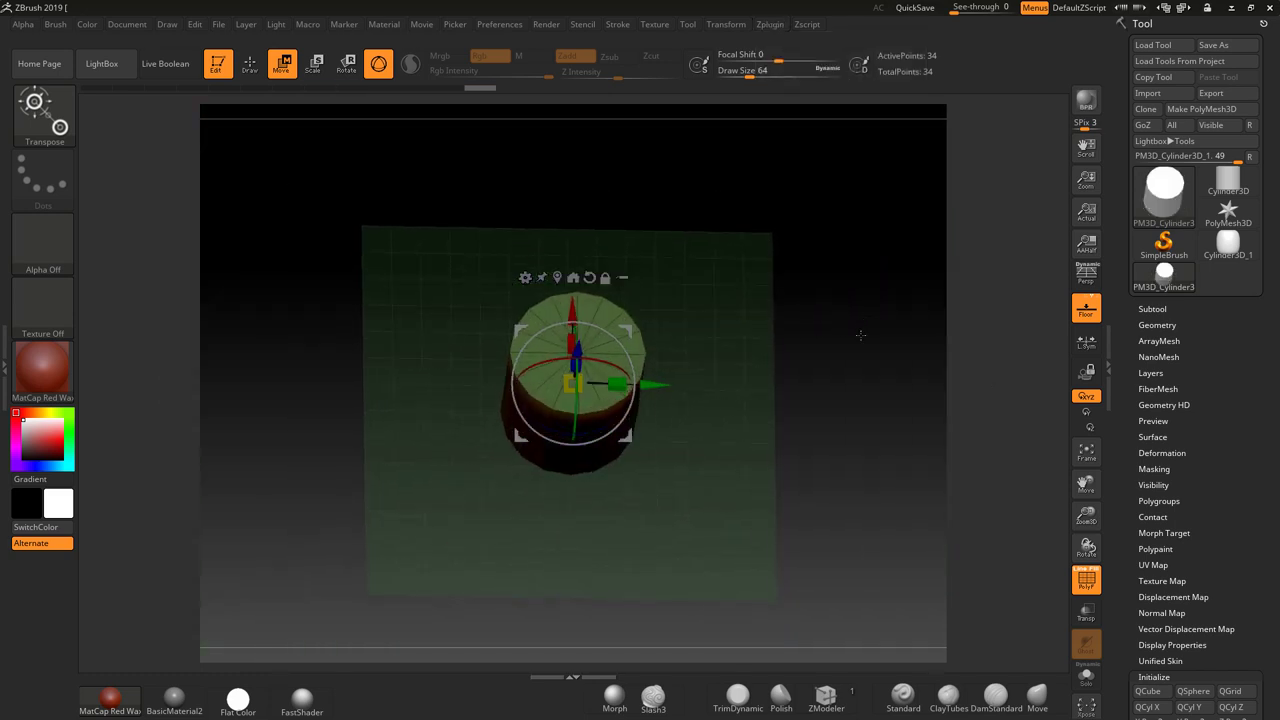
Step: Measure the unified cylinder's diameter with a transpose line across its top cap and return to Draw mode
{"action": "key", "text": "q"}
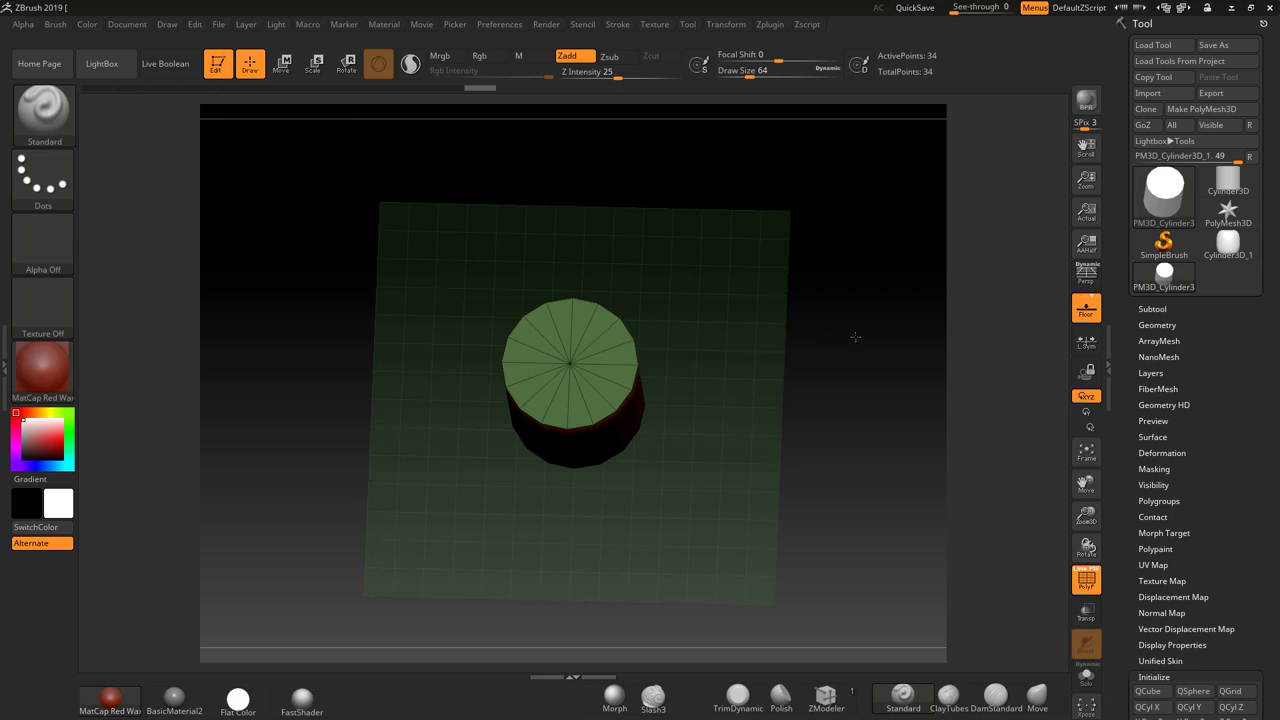
{"action": "left_click_drag", "start_coordinate": [855, 337], "coordinate": [847, 285]}
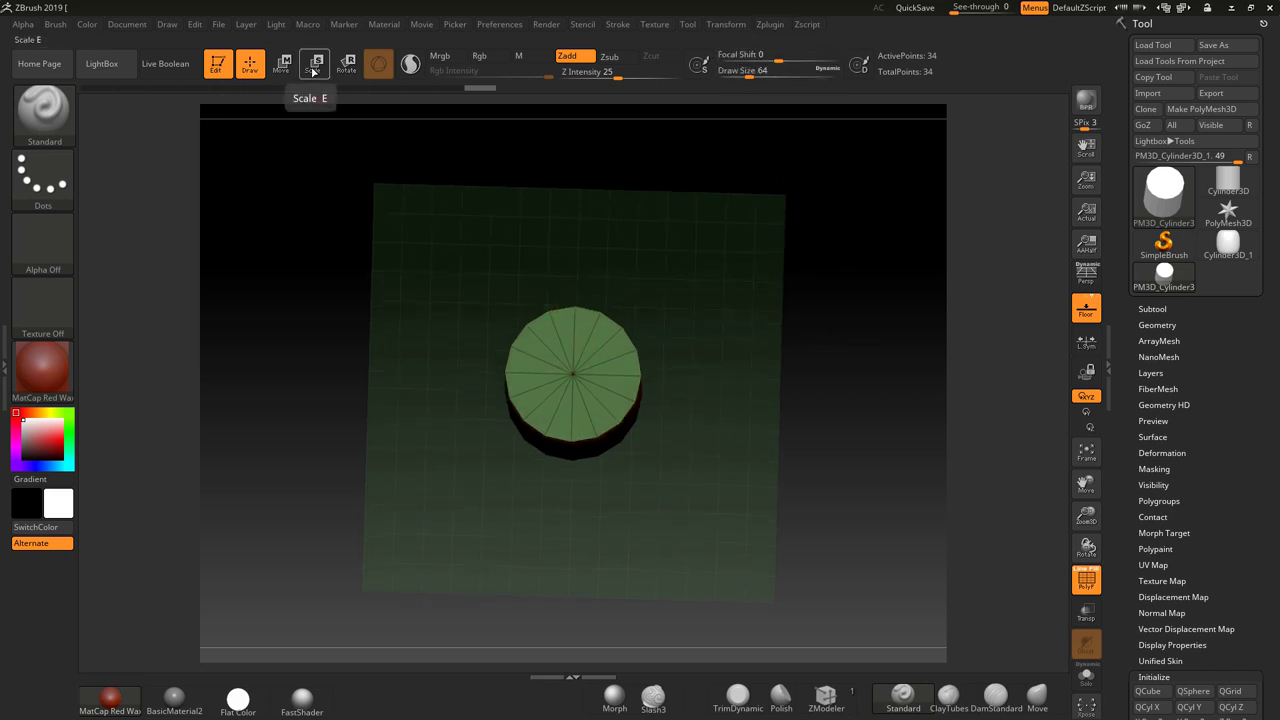
{"action": "left_click", "coordinate": [313, 66]}
{"action": "left_click", "coordinate": [378, 63]}
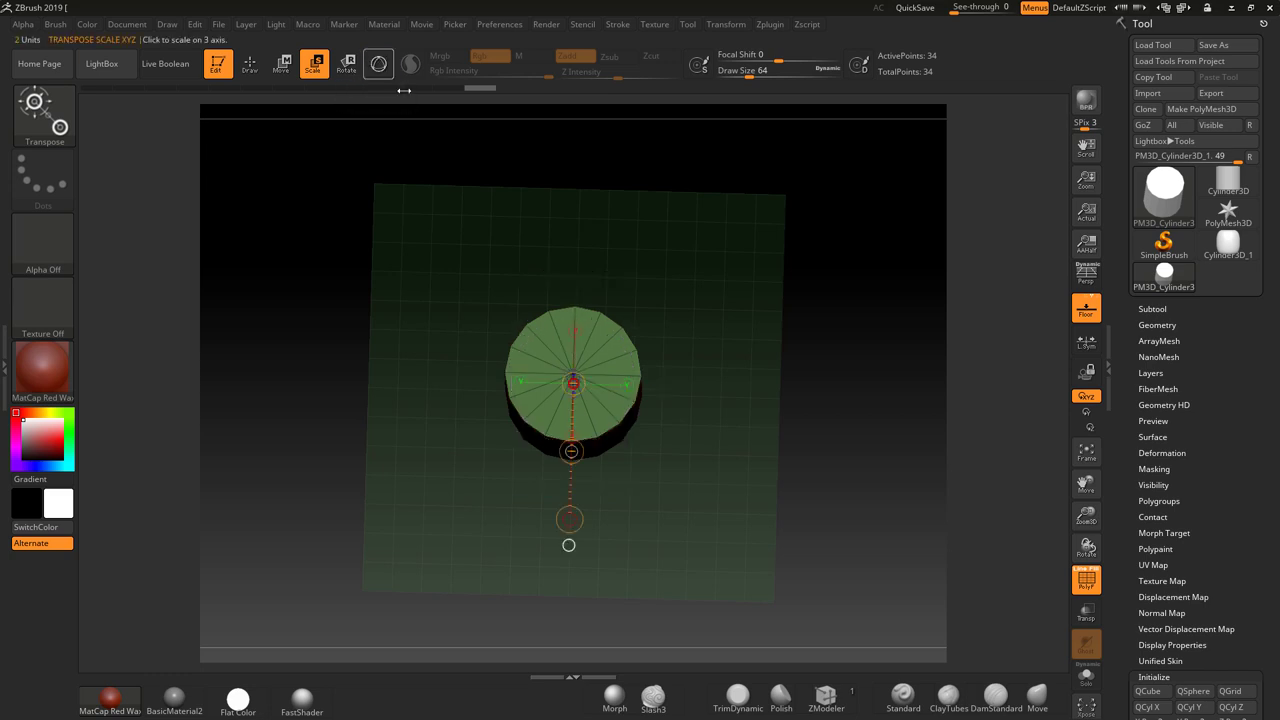
{"action": "left_click_drag", "start_coordinate": [599, 374], "coordinate": [668, 376]}
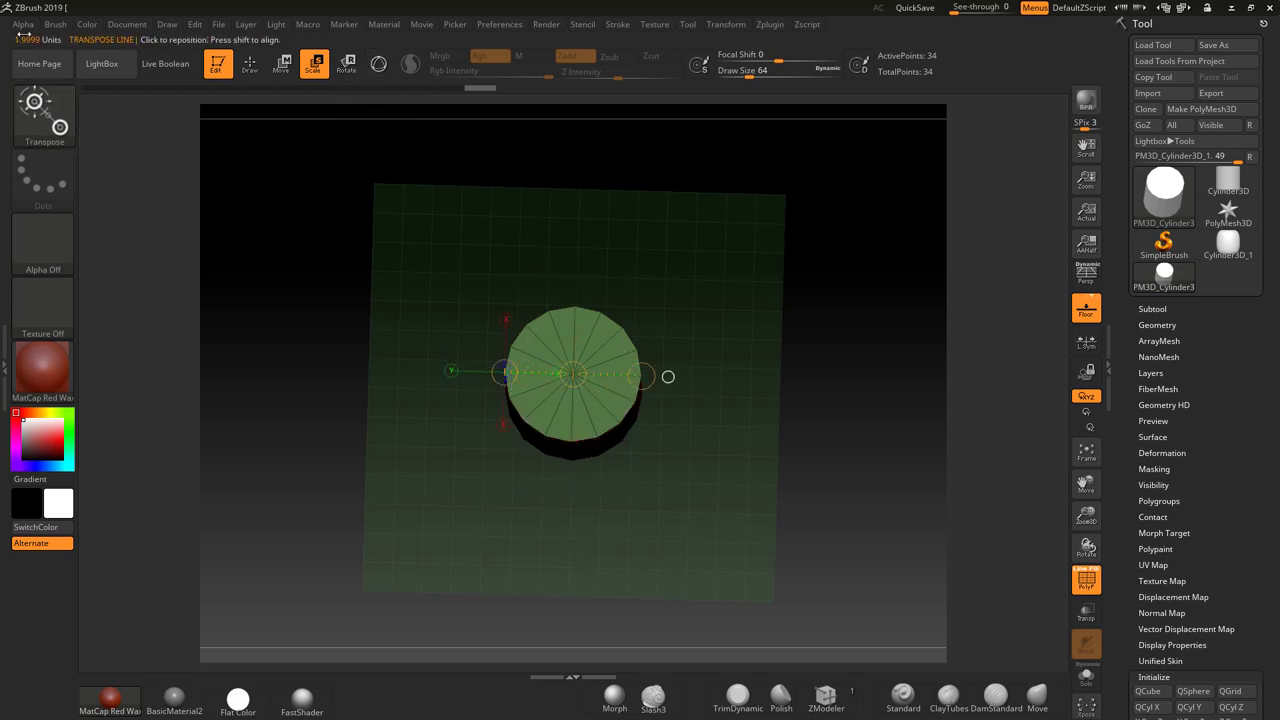
{"action": "key", "text": "q"}
Step: Set the scene scale with Scale Master's Set Scene Scale, choosing 2.00 x 2.00 x 2.00 mm for the cylinder
{"action": "left_click", "coordinate": [770, 24]}
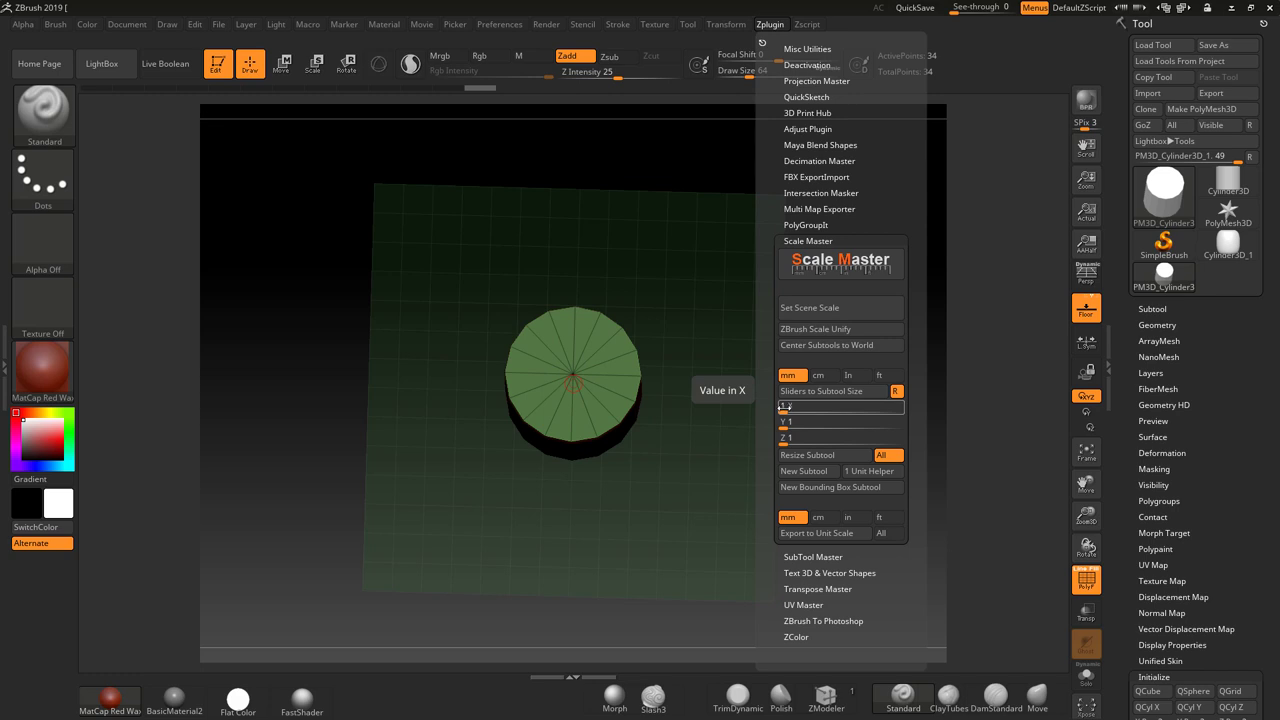
{"action": "left_click", "coordinate": [815, 308]}
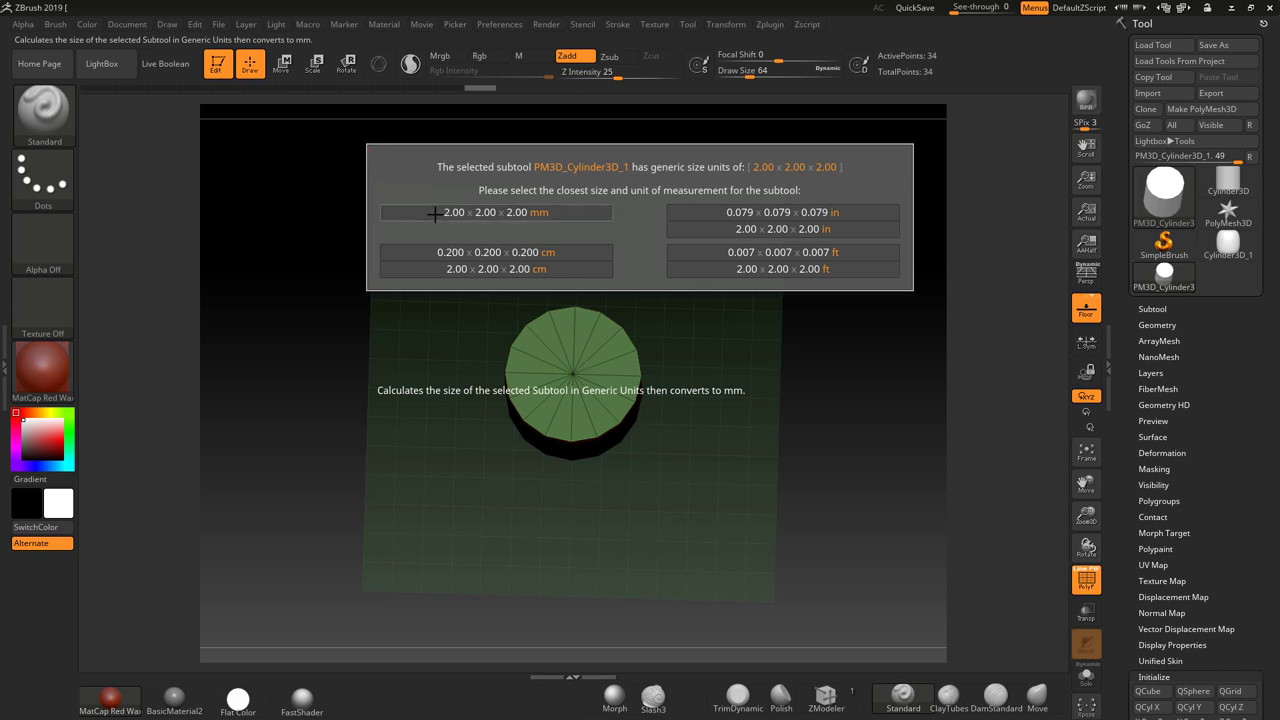
{"action": "left_click", "coordinate": [561, 213]}
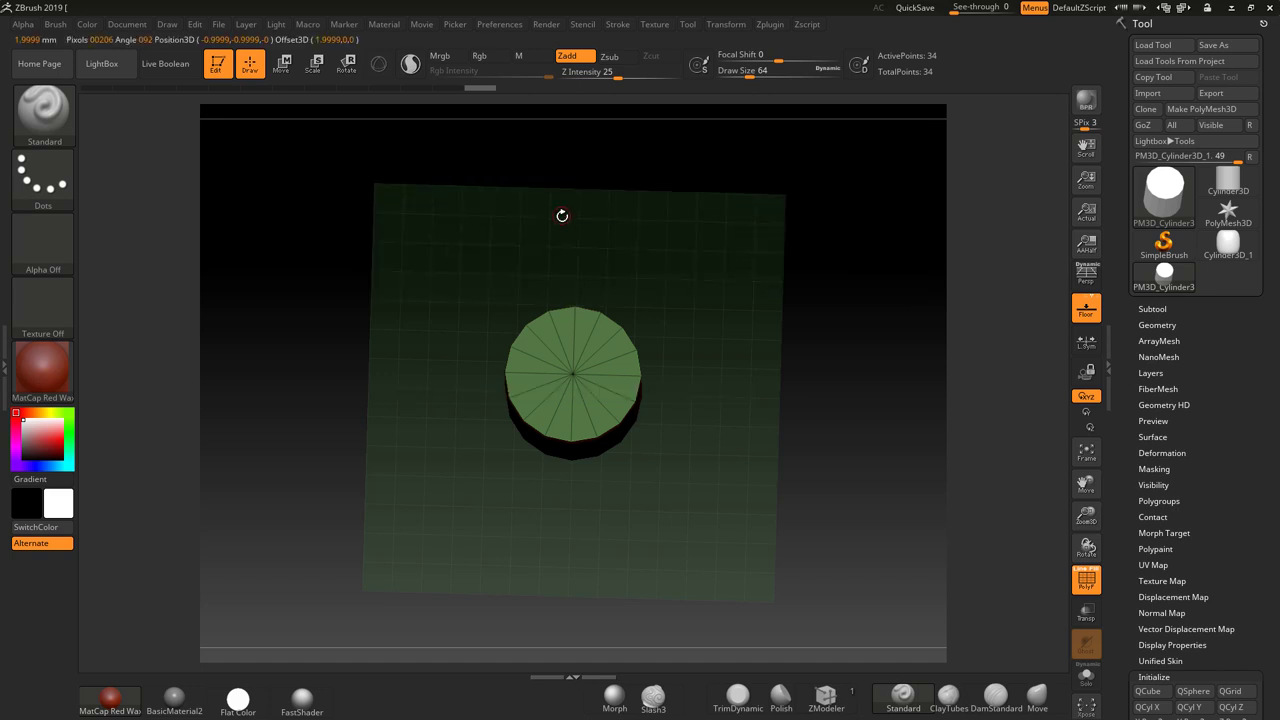
Step: Measure the cylinder's diameter in millimetres with a transpose line drawn across its top cap in Move mode
{"action": "left_click", "coordinate": [282, 65]}
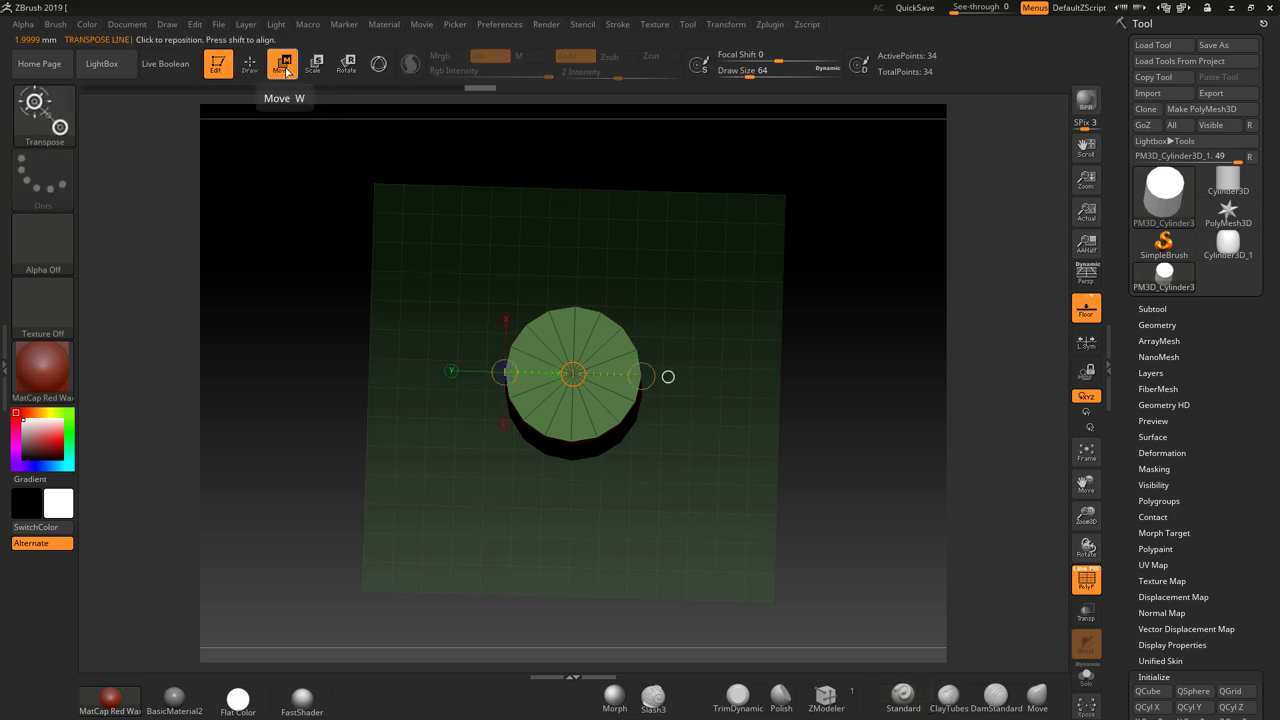
{"action": "left_click", "coordinate": [376, 66]}
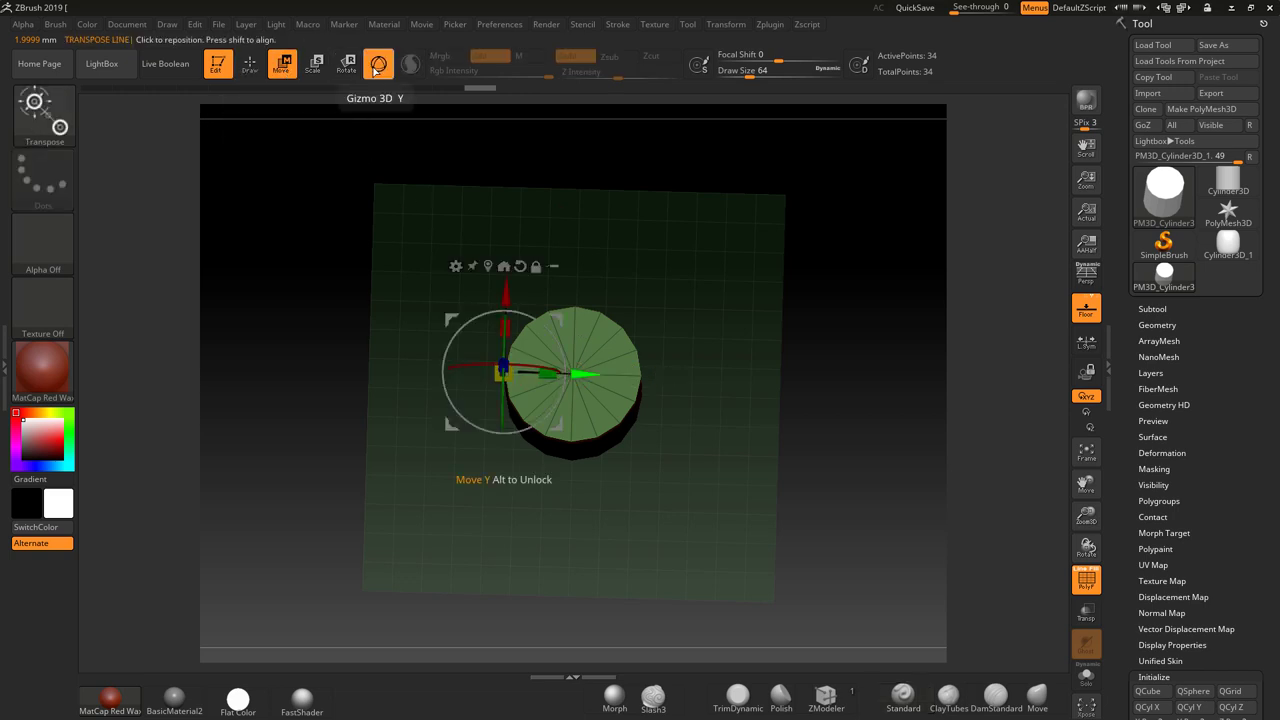
{"action": "left_click", "coordinate": [376, 66]}
{"action": "left_click_drag", "start_coordinate": [575, 310], "coordinate": [570, 440]}
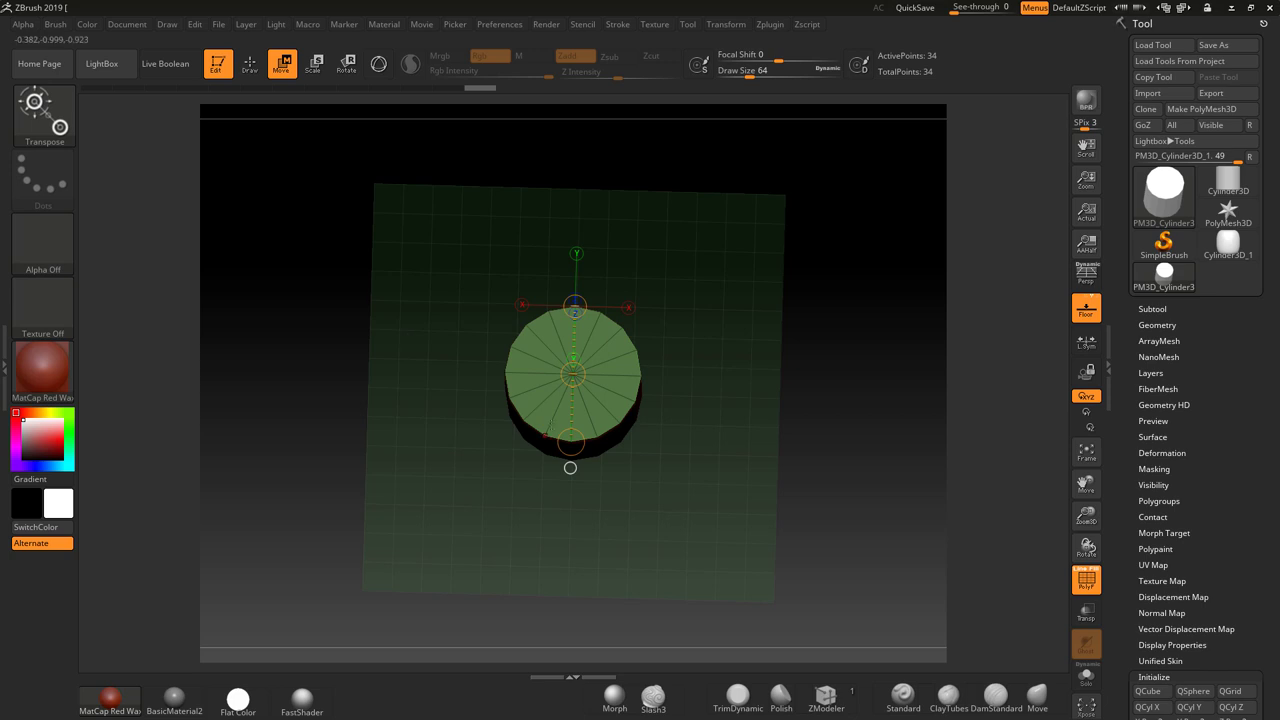
Step: Resize the cylinder to 16 mm in X, Y and Z with Scale Master's Resize Subtool
{"action": "left_click", "coordinate": [770, 24]}
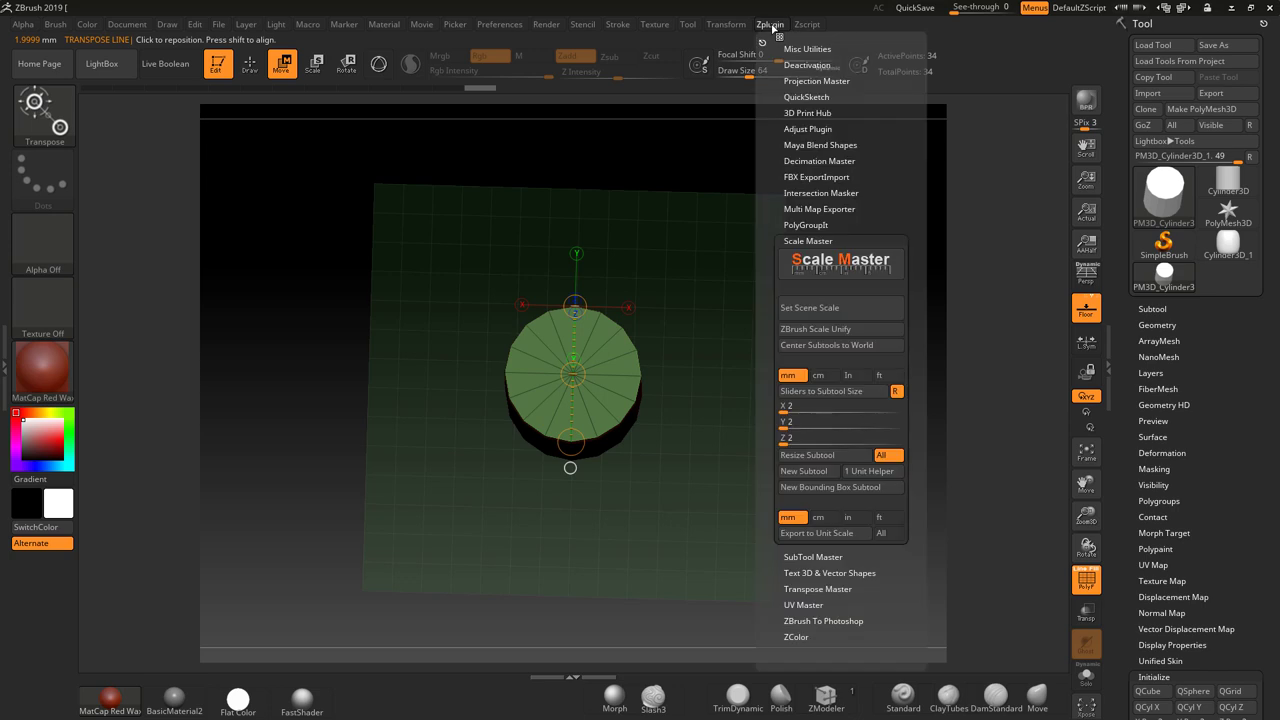
{"action": "left_click", "coordinate": [785, 406]}
{"action": "type", "text": "16 X"}
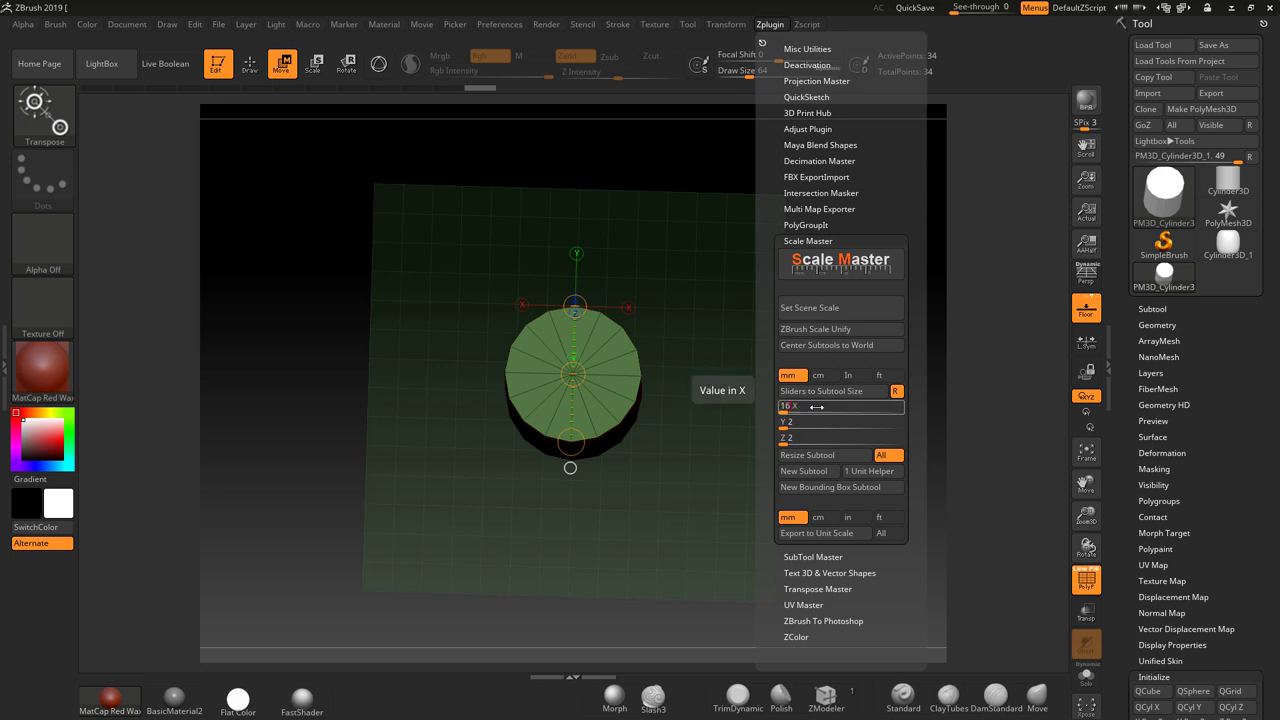
{"action": "key", "text": "Return"}
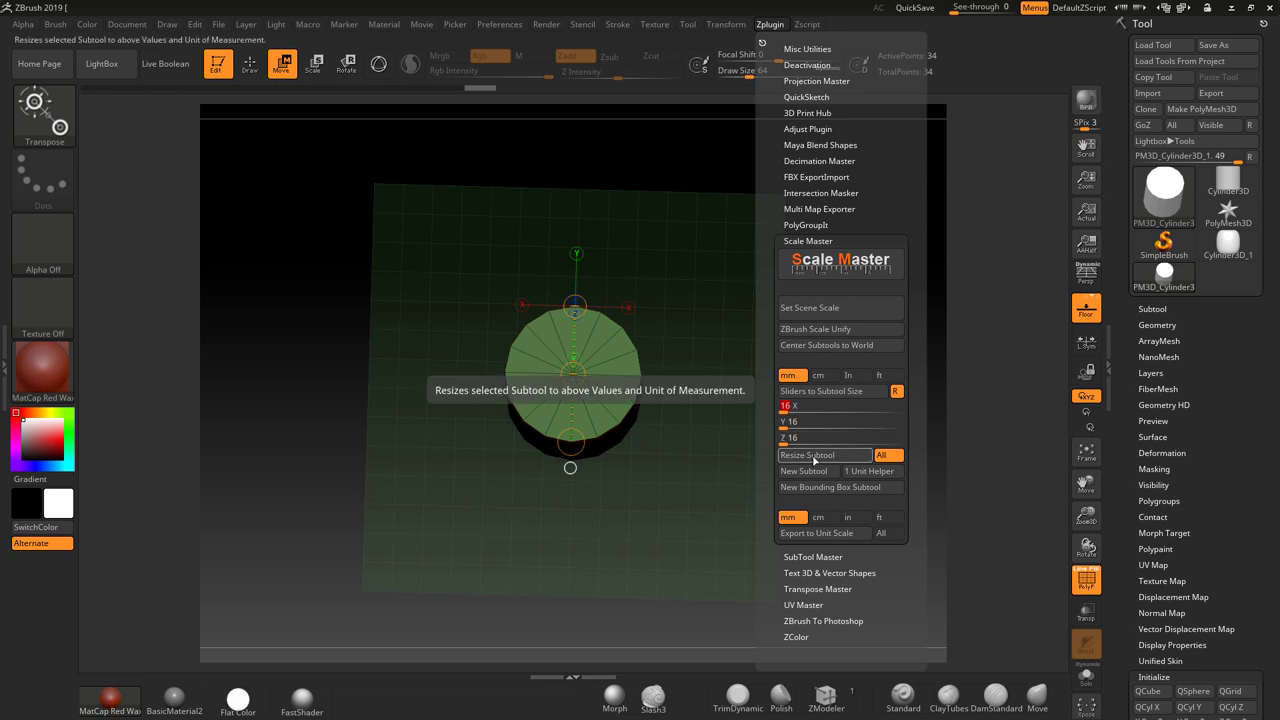
{"action": "left_click", "coordinate": [823, 458]}
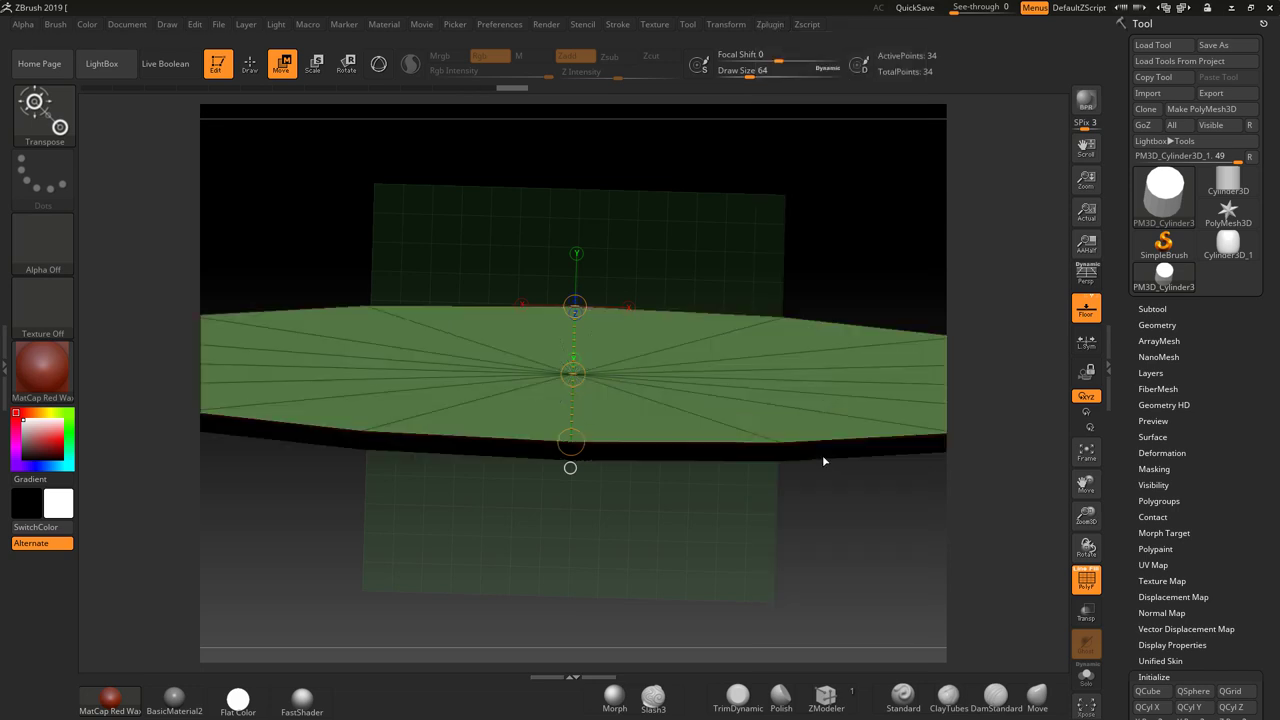
Step: Measure the resized cylinder's diameter from above with a transpose line across its top cap in Scale mode
{"action": "left_click_drag", "start_coordinate": [928, 476], "coordinate": [808, 346], "text": "alt"}
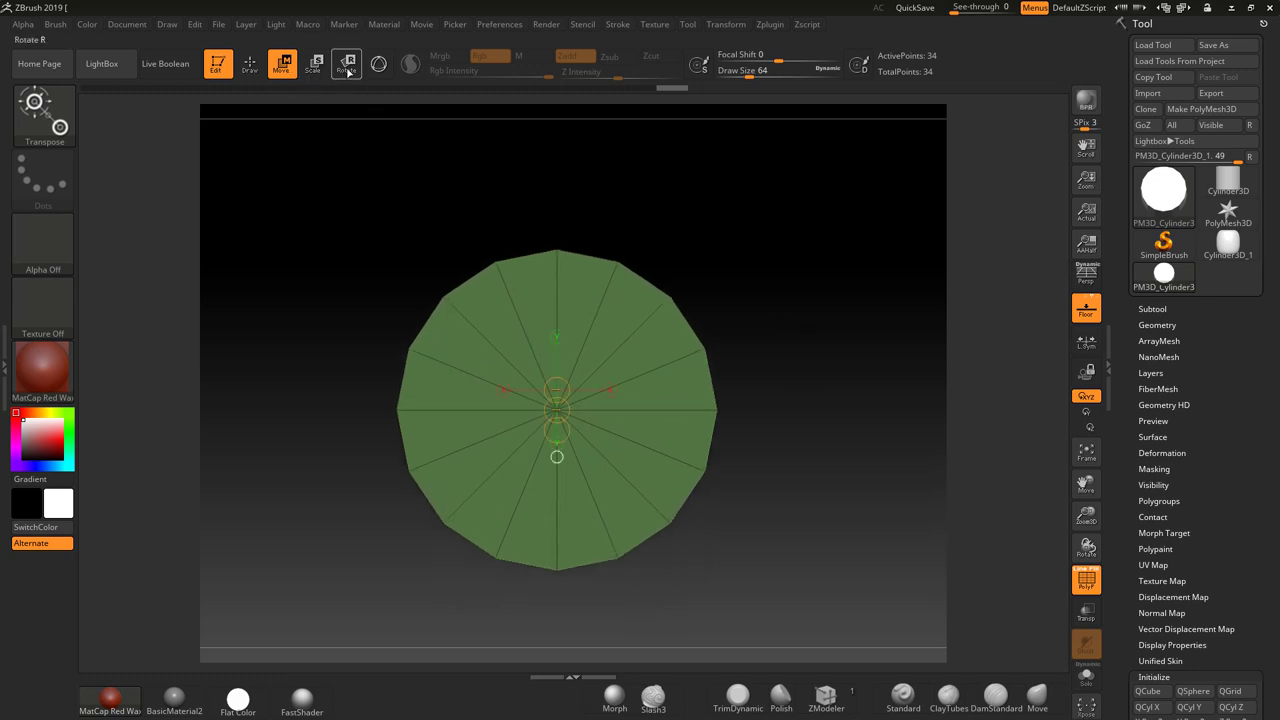
{"action": "left_click", "coordinate": [314, 64]}
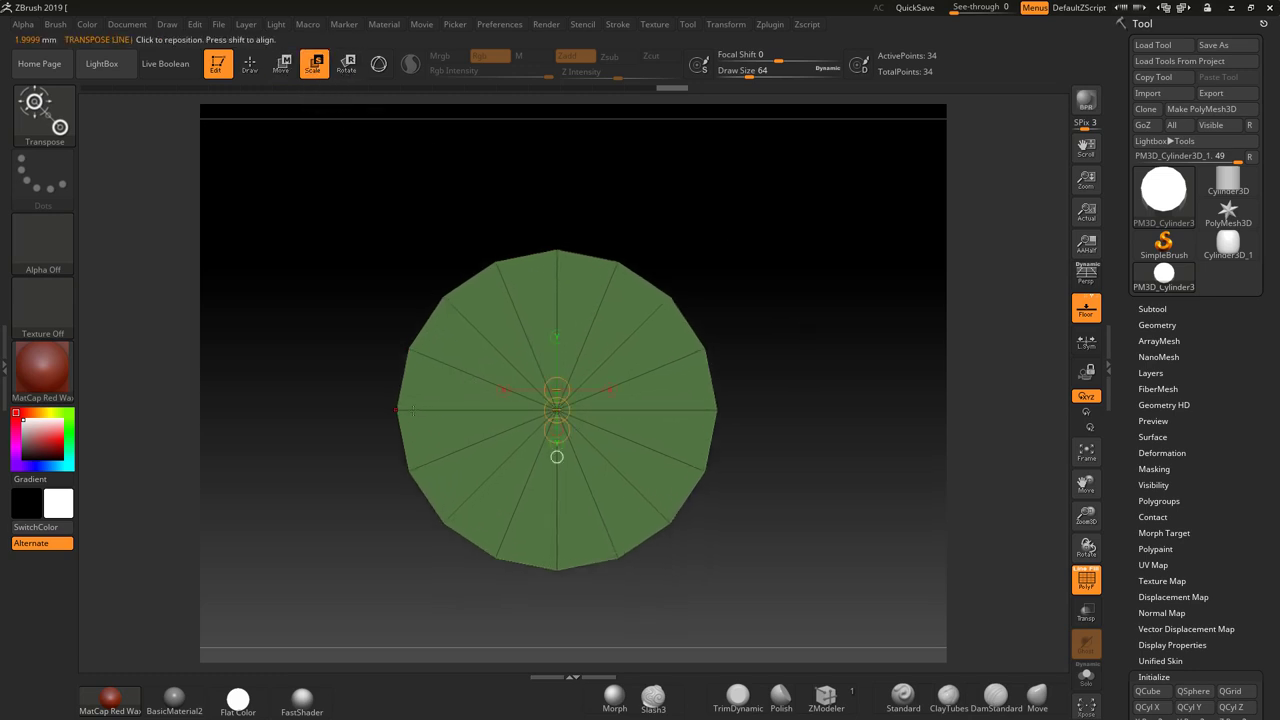
{"action": "mouse_move", "coordinate": [397, 409]}
{"action": "left_mouse_down"}
{"action": "mouse_move", "coordinate": [417, 431]}
{"action": "mouse_move", "coordinate": [718, 409]}
{"action": "left_mouse_up"}
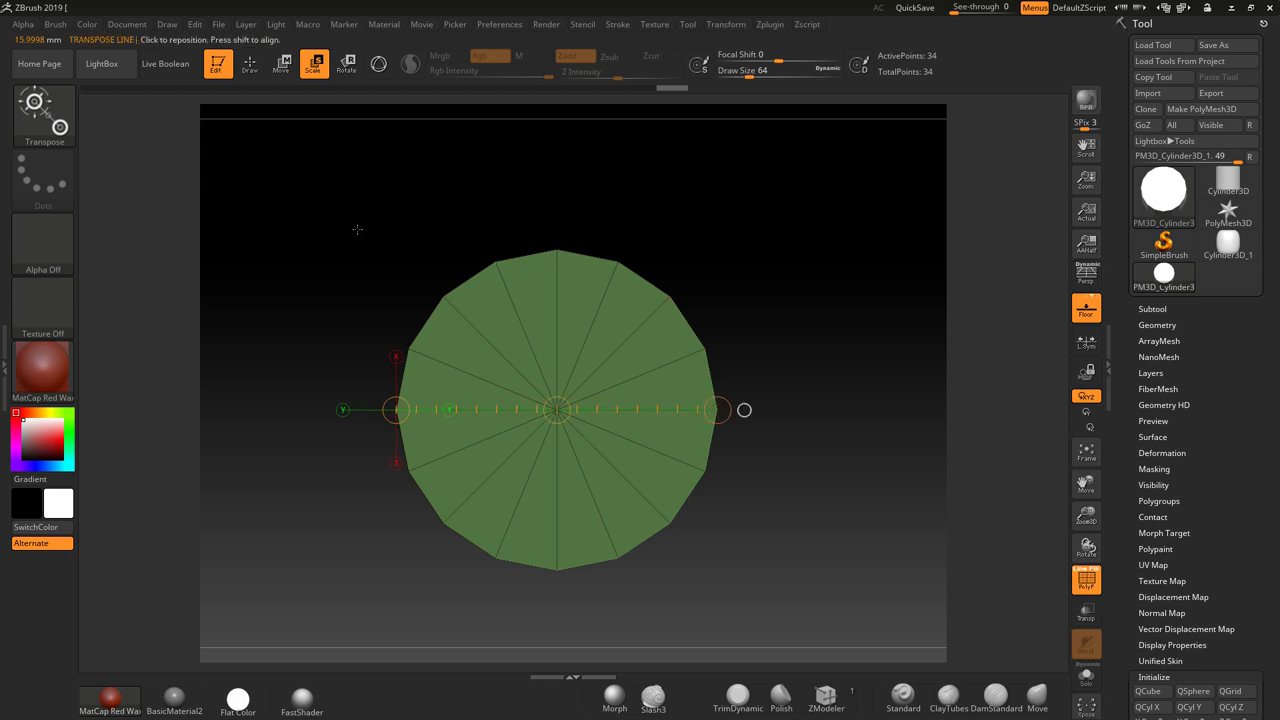
Step: Apply ZBrush Scale Unify to the resized cylinder and measure its diameter across the top cap
{"action": "left_click", "coordinate": [770, 24]}
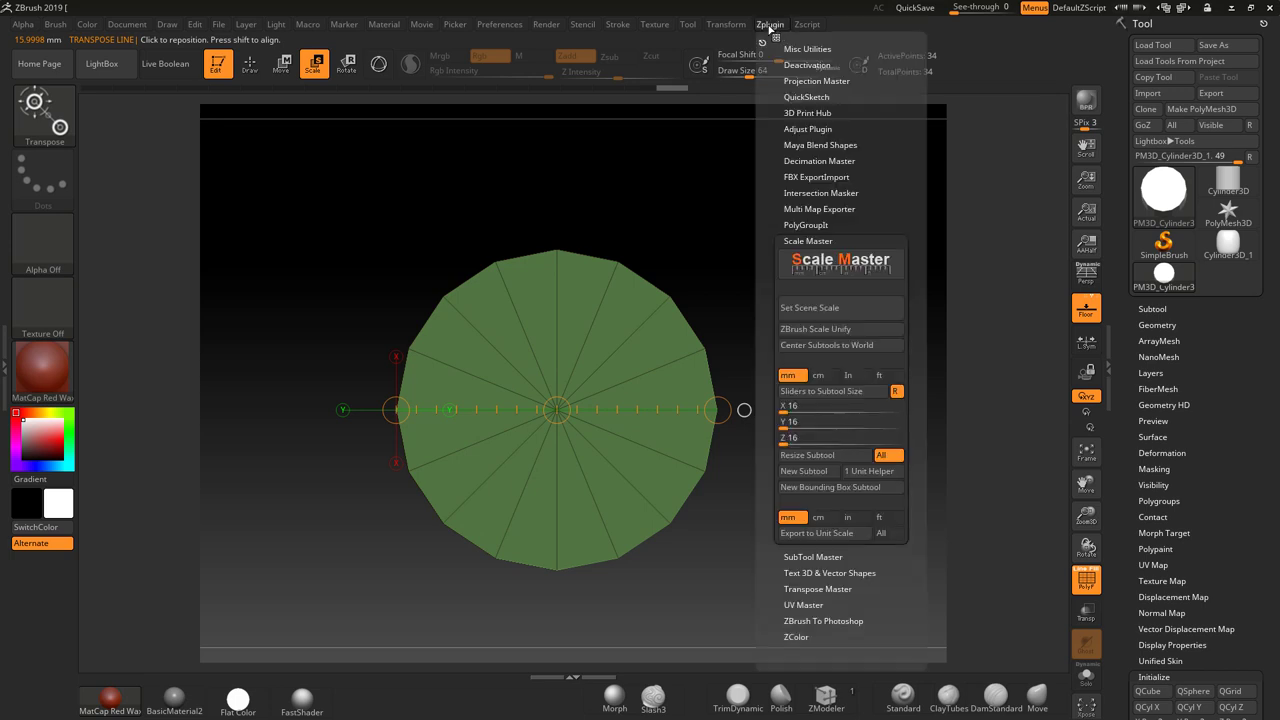
{"action": "left_click", "coordinate": [823, 330]}
{"action": "right_click_drag", "start_coordinate": [953, 477], "coordinate": [852, 399], "text": "ctrl"}
{"action": "left_click_drag", "start_coordinate": [852, 399], "coordinate": [865, 390], "text": "alt"}
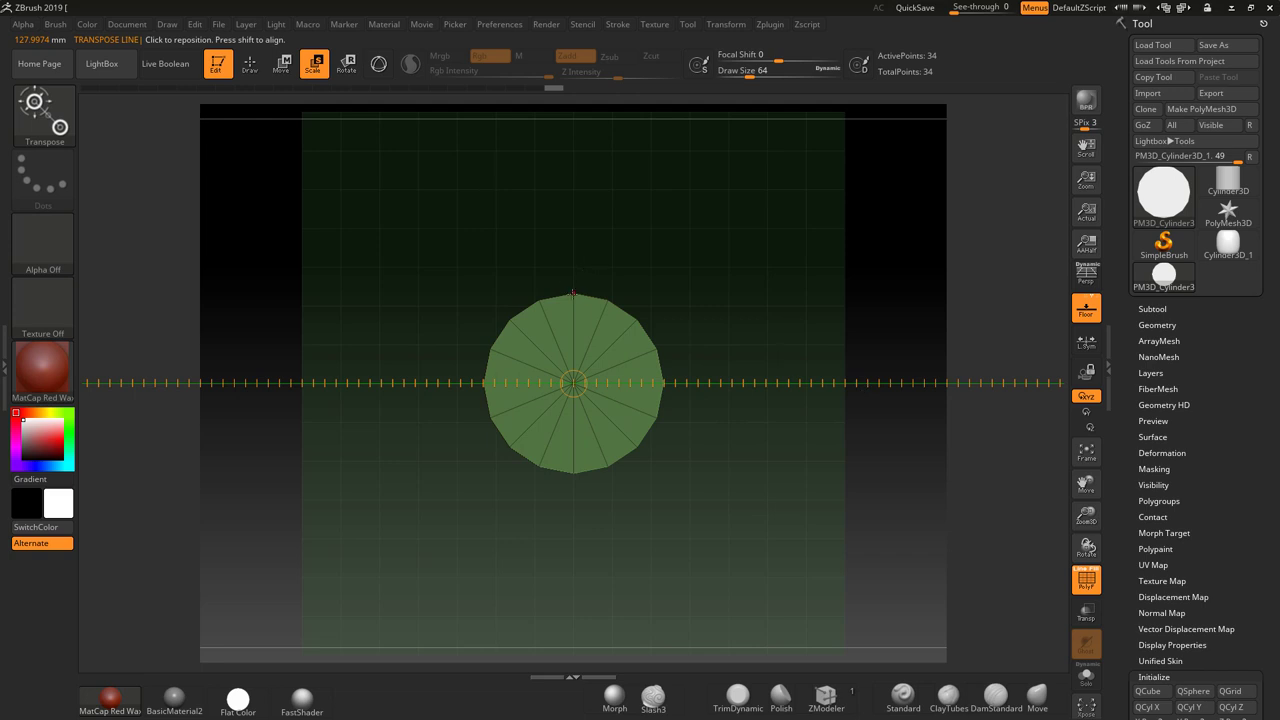
{"action": "left_click_drag", "start_coordinate": [572, 292], "coordinate": [573, 475]}
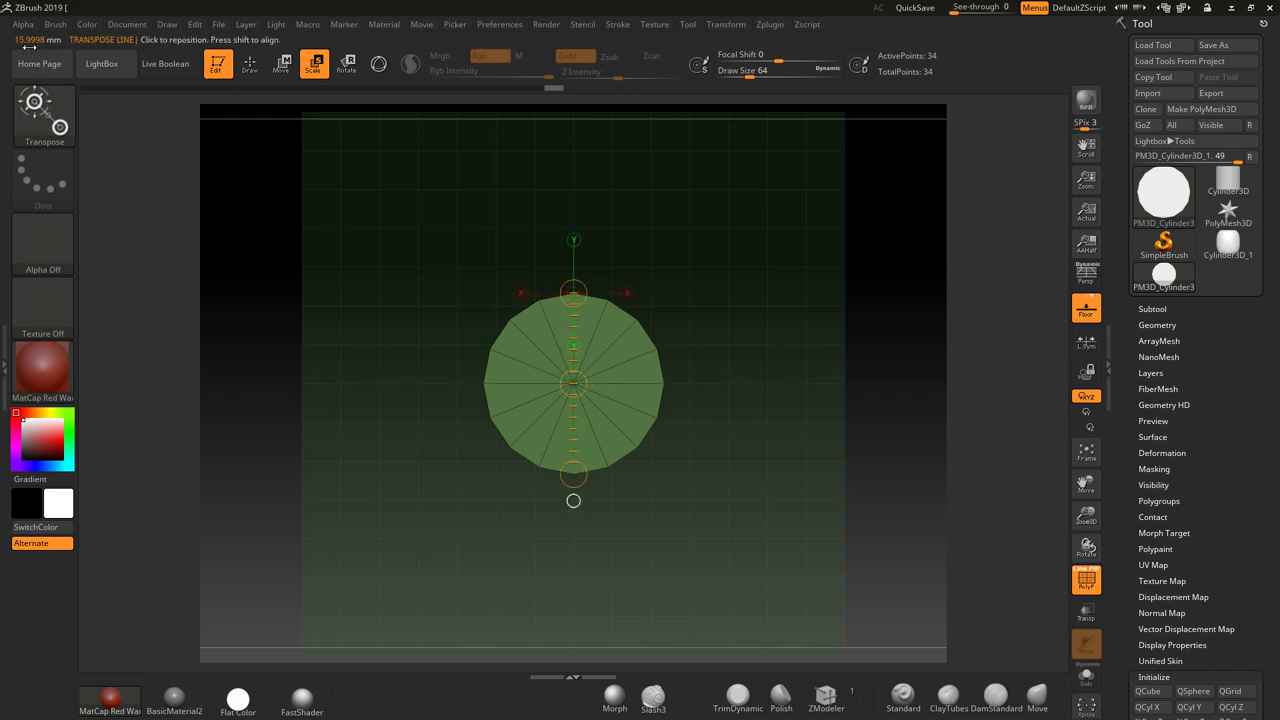
Step: Turn off Scale Master's ratio lock, set Y to 5 mm, and create a new 16 x 5 x 16 mm box subtool
{"action": "left_click_drag", "start_coordinate": [788, 452], "coordinate": [792, 332]}
{"action": "right_click_drag", "start_coordinate": [692, 366], "coordinate": [760, 390], "text": "ctrl"}
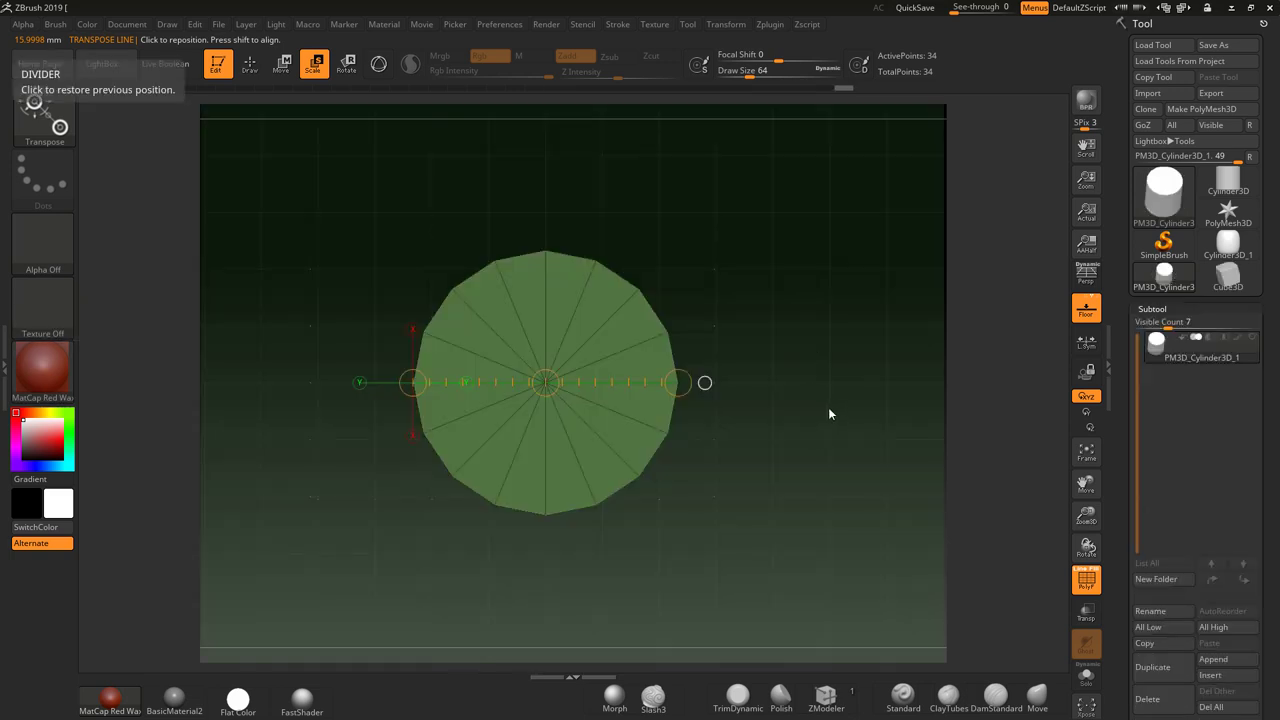
{"action": "left_click_drag", "start_coordinate": [831, 416], "coordinate": [823, 390]}
{"action": "left_click_drag", "start_coordinate": [825, 490], "coordinate": [806, 303]}
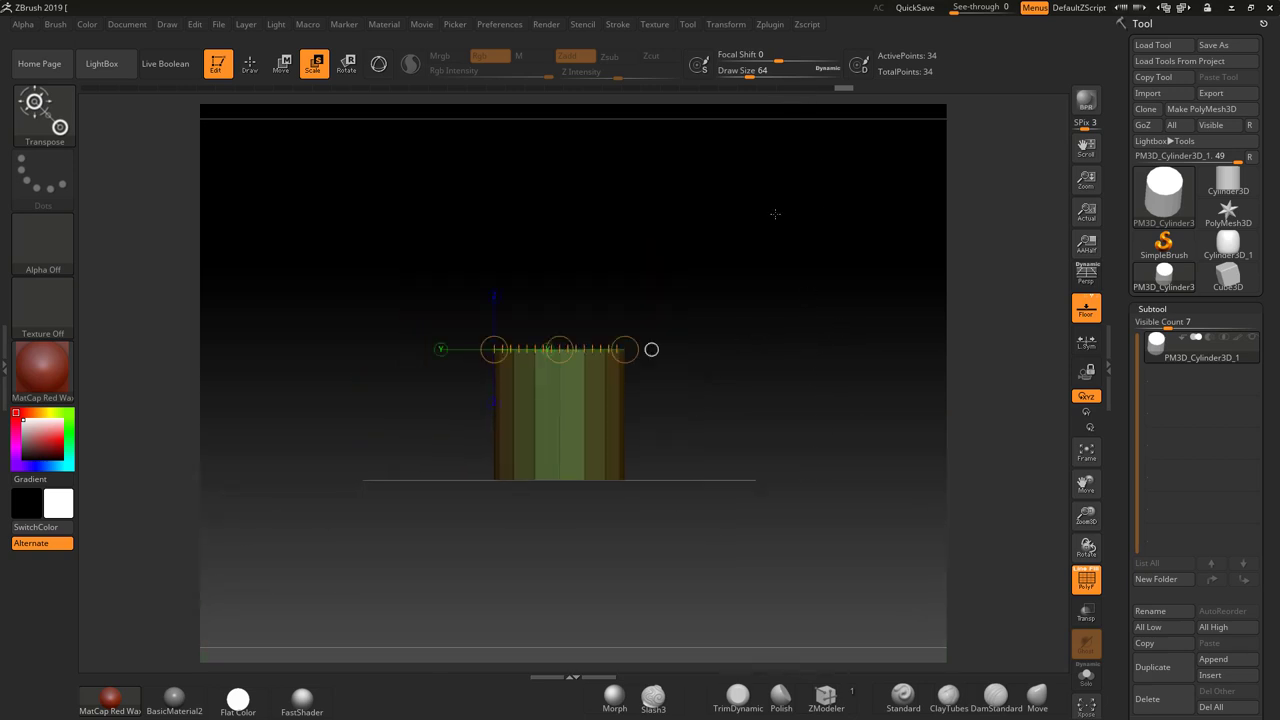
{"action": "left_click_drag", "start_coordinate": [775, 213], "coordinate": [777, 209]}
{"action": "left_click", "coordinate": [769, 24]}
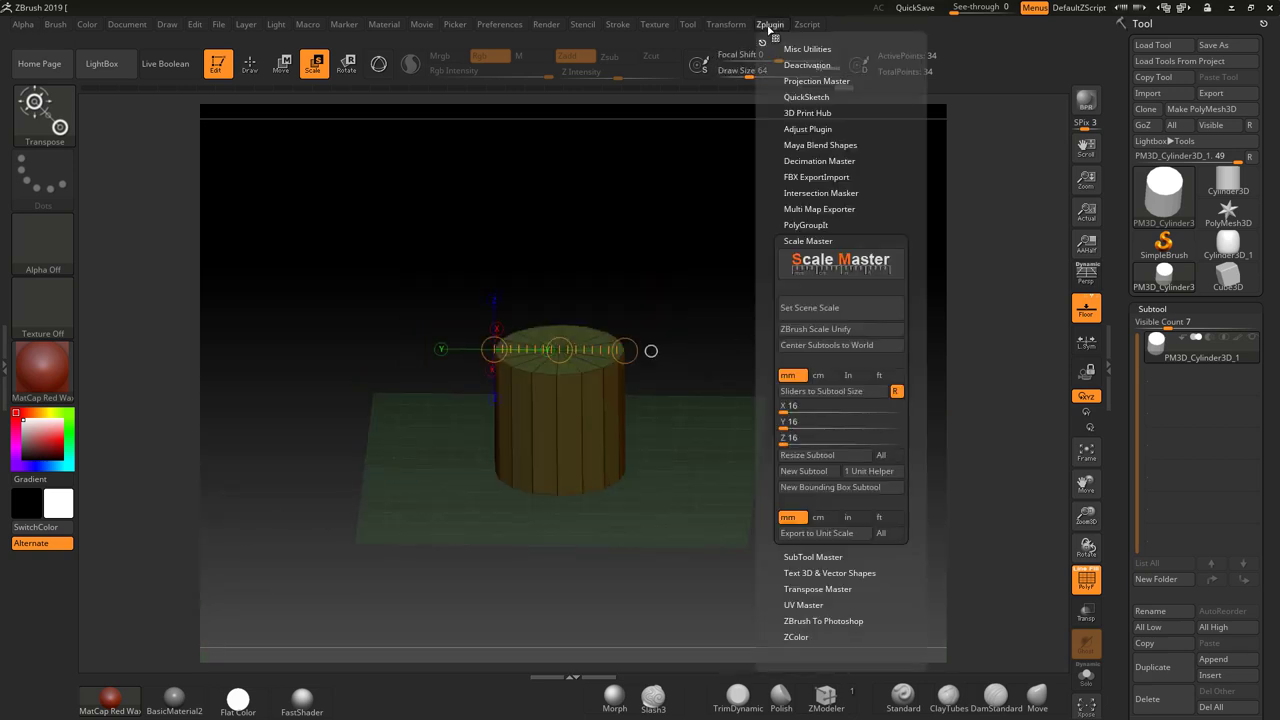
{"action": "left_click", "coordinate": [896, 392]}
{"action": "left_click", "coordinate": [783, 422]}
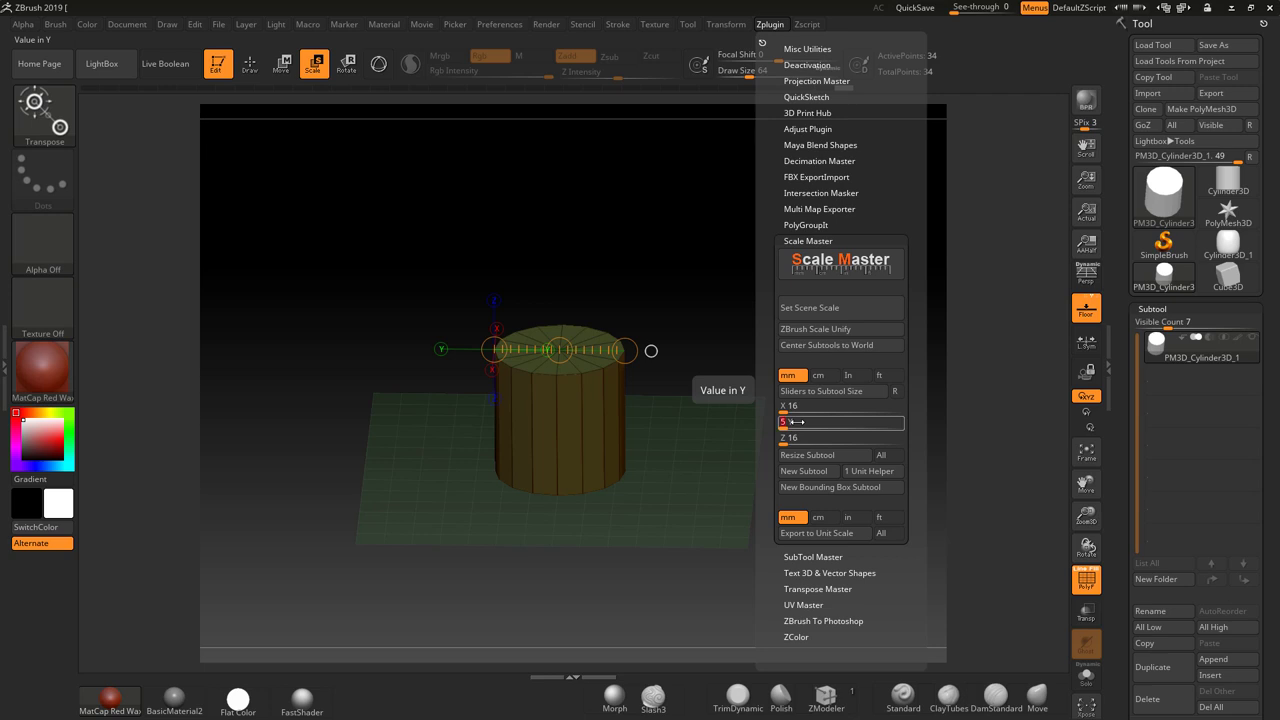
{"action": "type", "text": "5"}
{"action": "key", "text": "Return"}
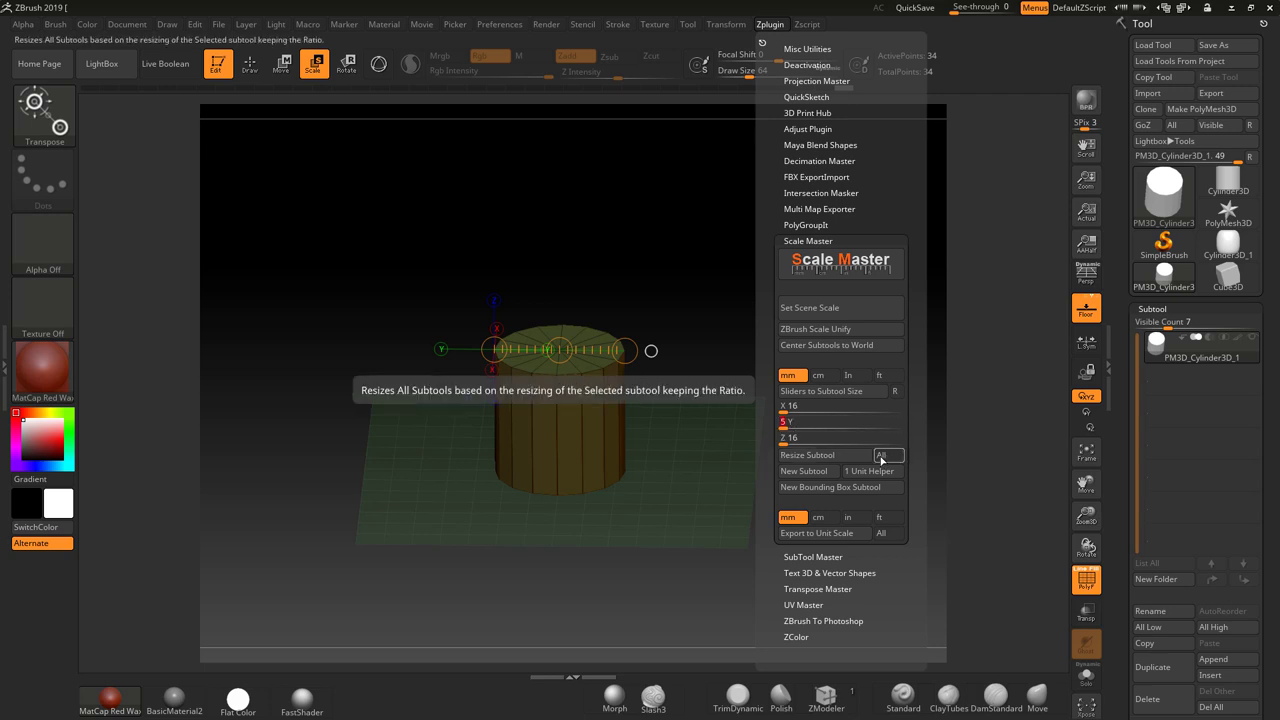
{"action": "left_click", "coordinate": [809, 471]}
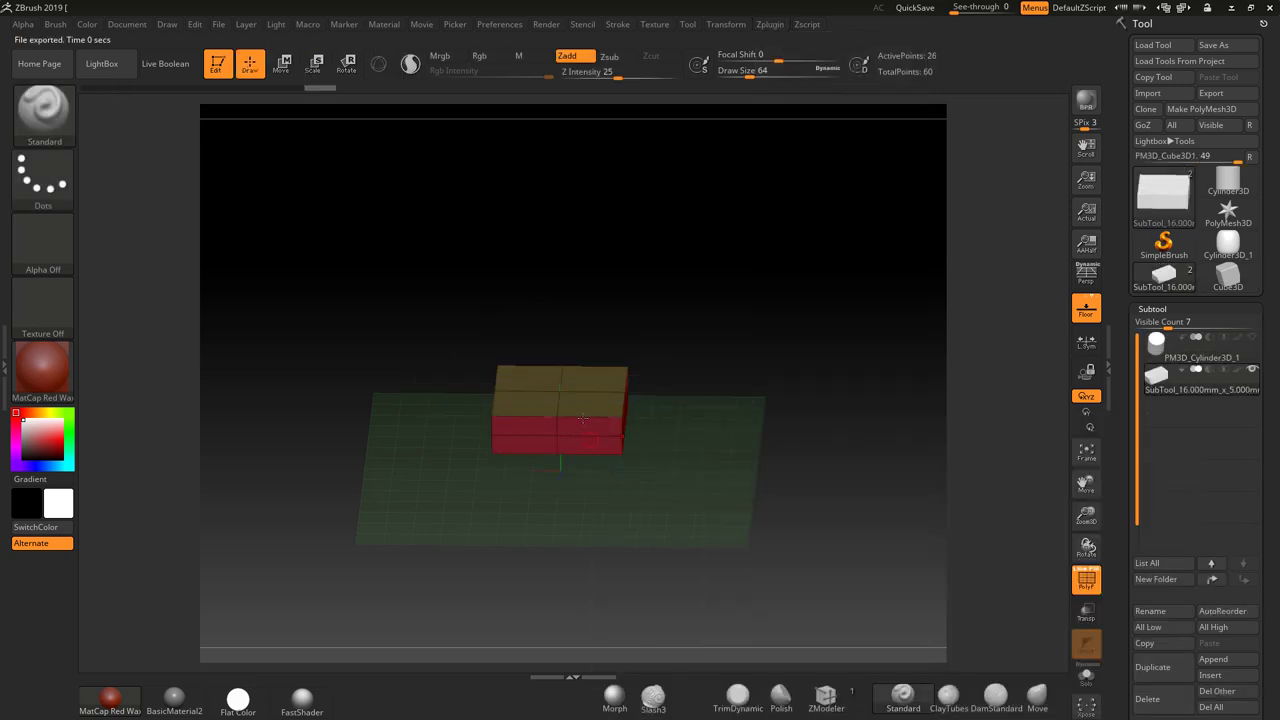
Step: Measure the new box's depth from above and its height from the side with transpose lines
{"action": "left_click_drag", "start_coordinate": [680, 471], "coordinate": [738, 540]}
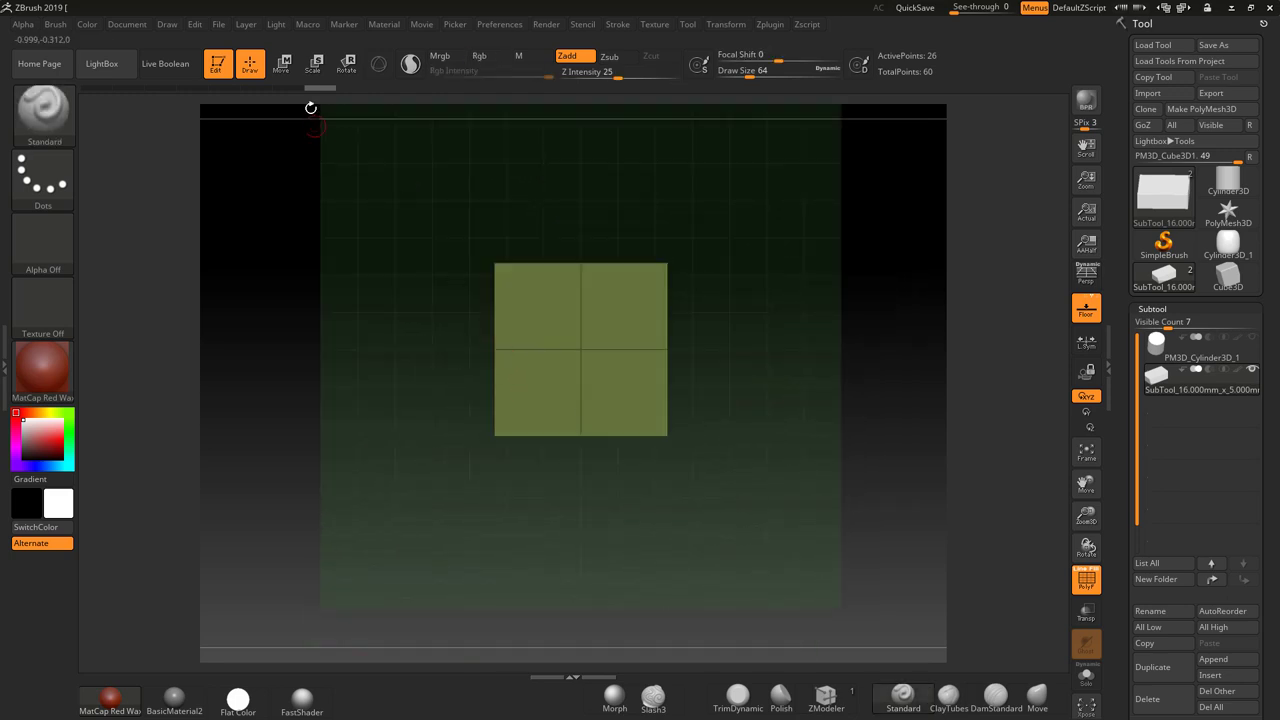
{"action": "left_click", "coordinate": [314, 64]}
{"action": "left_click_drag", "start_coordinate": [581, 263], "coordinate": [582, 437], "text": "shift"}
{"action": "left_click_drag", "start_coordinate": [766, 514], "coordinate": [789, 405], "text": "shift"}
{"action": "left_click_drag", "start_coordinate": [818, 314], "coordinate": [822, 450], "text": "alt"}
{"action": "left_click_drag", "start_coordinate": [526, 499], "coordinate": [525, 401]}
{"action": "left_click", "coordinate": [769, 25]}
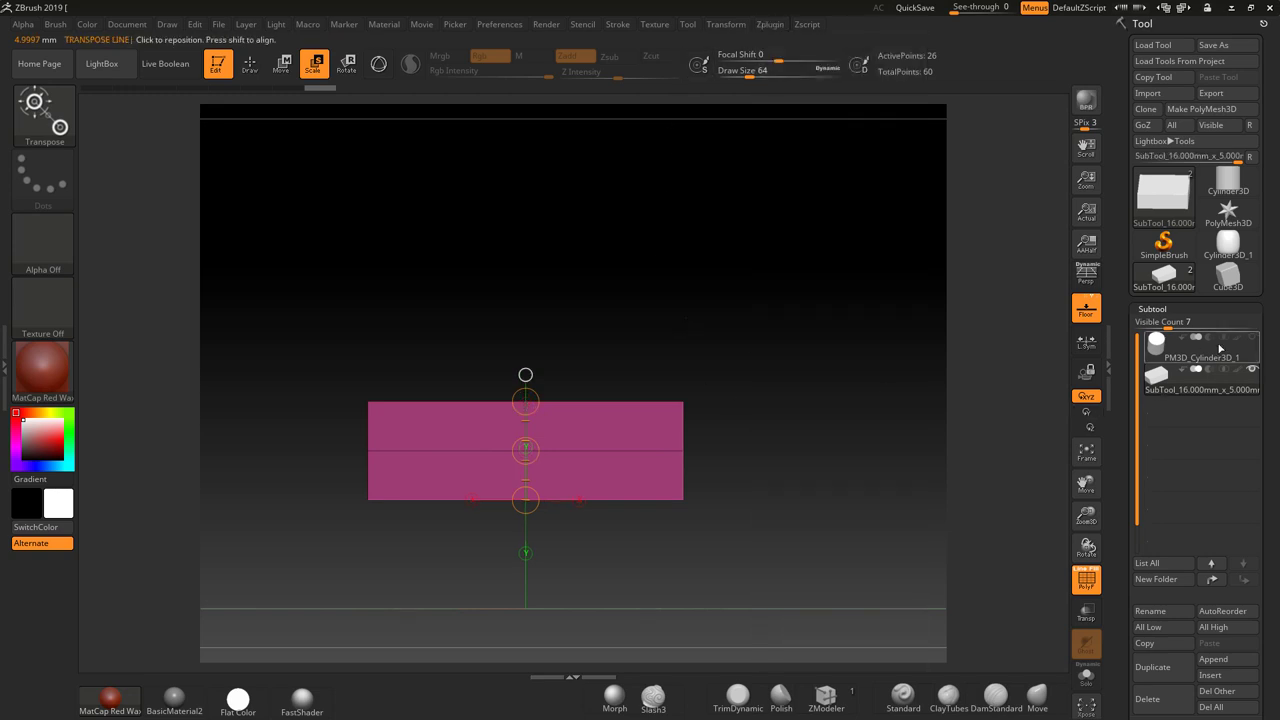
Step: Select the cylinder subtool and turn on transparency so the box shows as a ghost
{"action": "left_click", "coordinate": [1158, 350]}
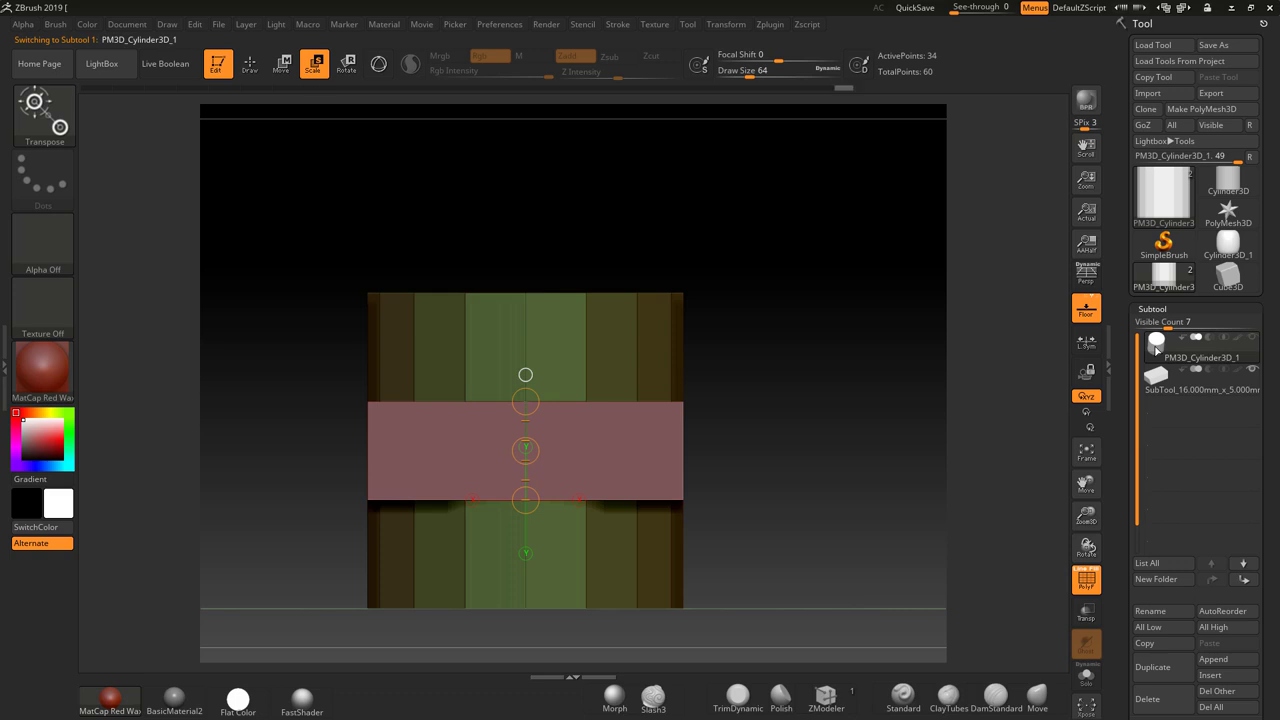
{"action": "mouse_move", "coordinate": [1257, 340]}
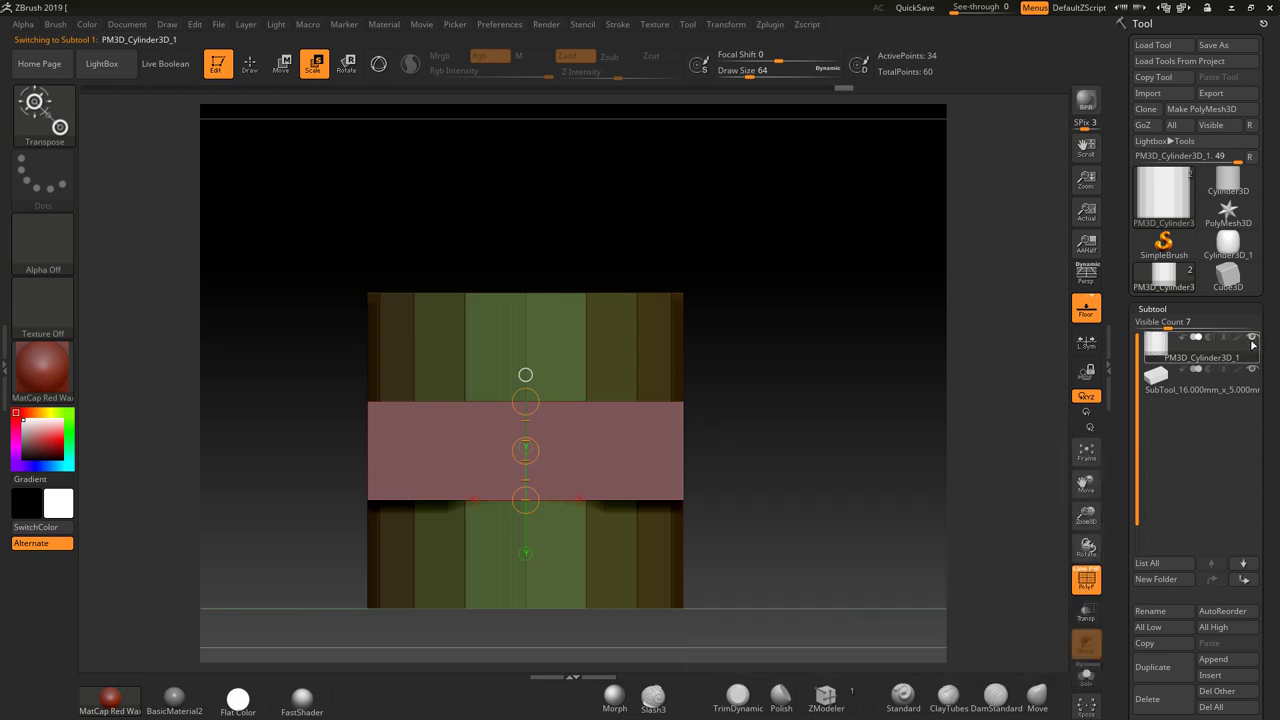
{"action": "left_click", "coordinate": [1089, 615]}
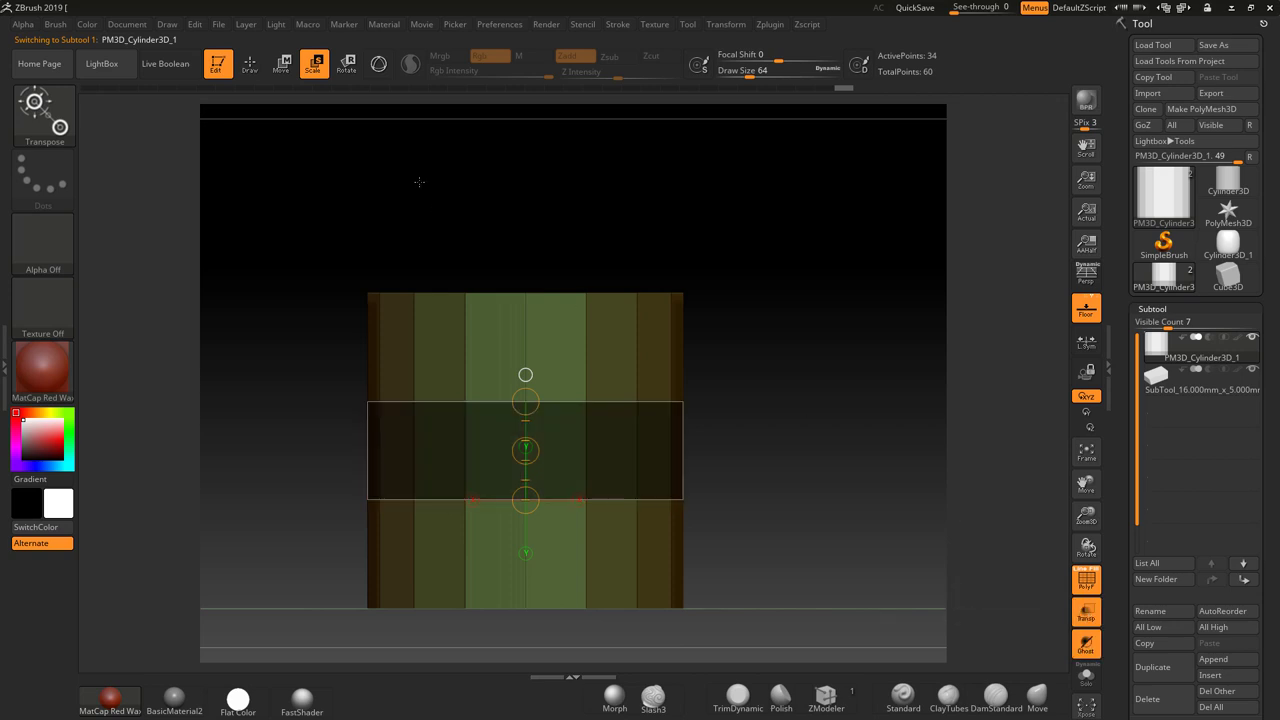
Step: Center the gizmo on the cylinder's unmasked mesh and scale the cylinder vertically to match the box's height
{"action": "left_click", "coordinate": [380, 65]}
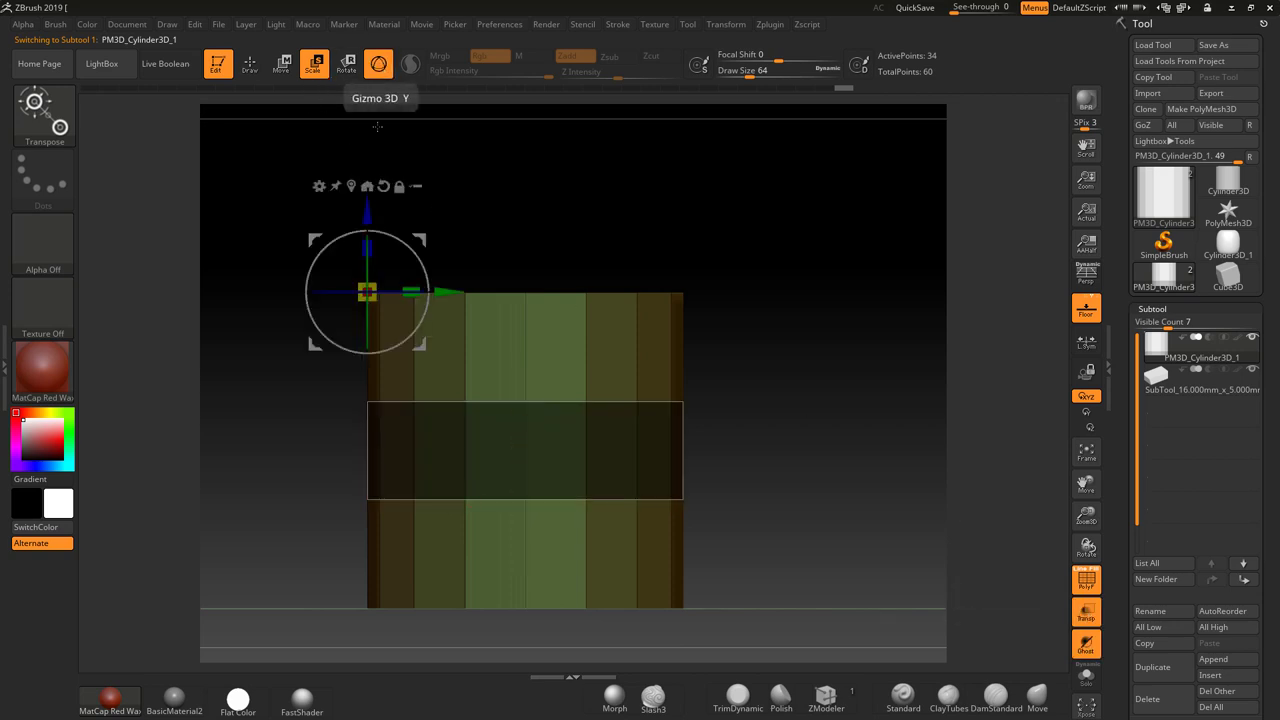
{"action": "left_click", "coordinate": [351, 186]}
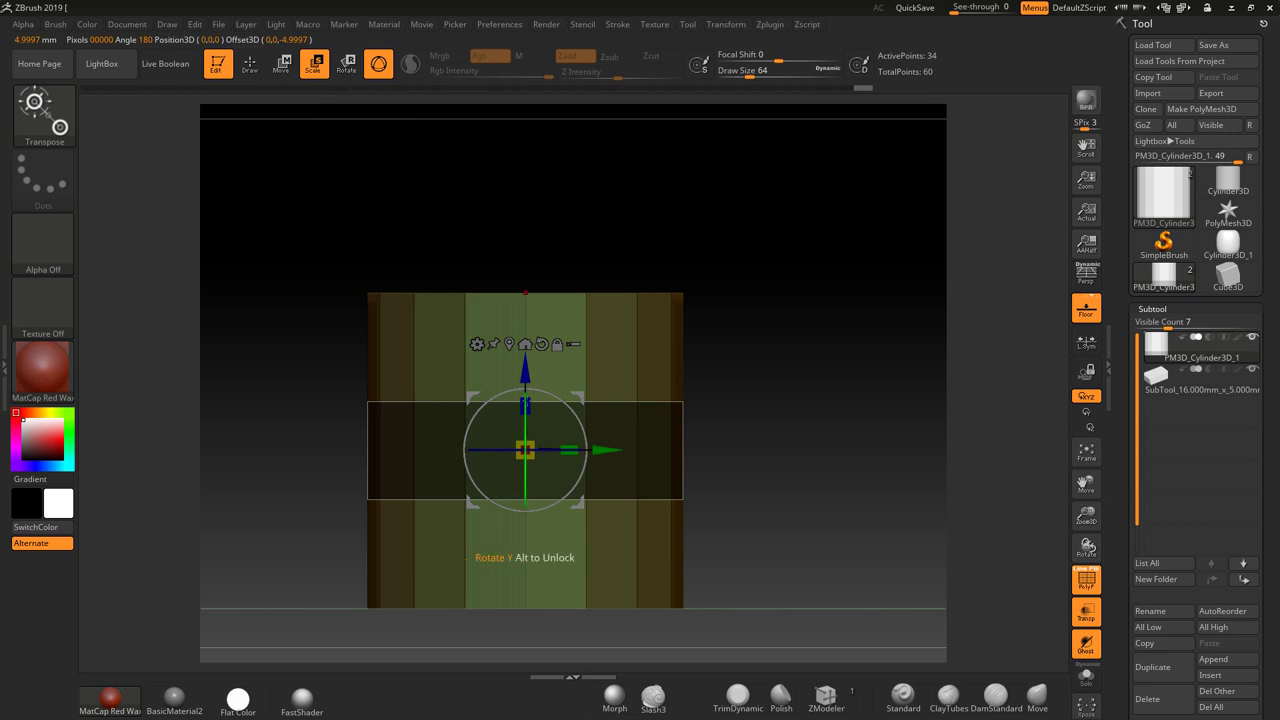
{"action": "left_click_drag", "start_coordinate": [525, 406], "coordinate": [737, 476]}
{"action": "right_click_drag", "start_coordinate": [737, 476], "coordinate": [903, 520], "text": "ctrl"}
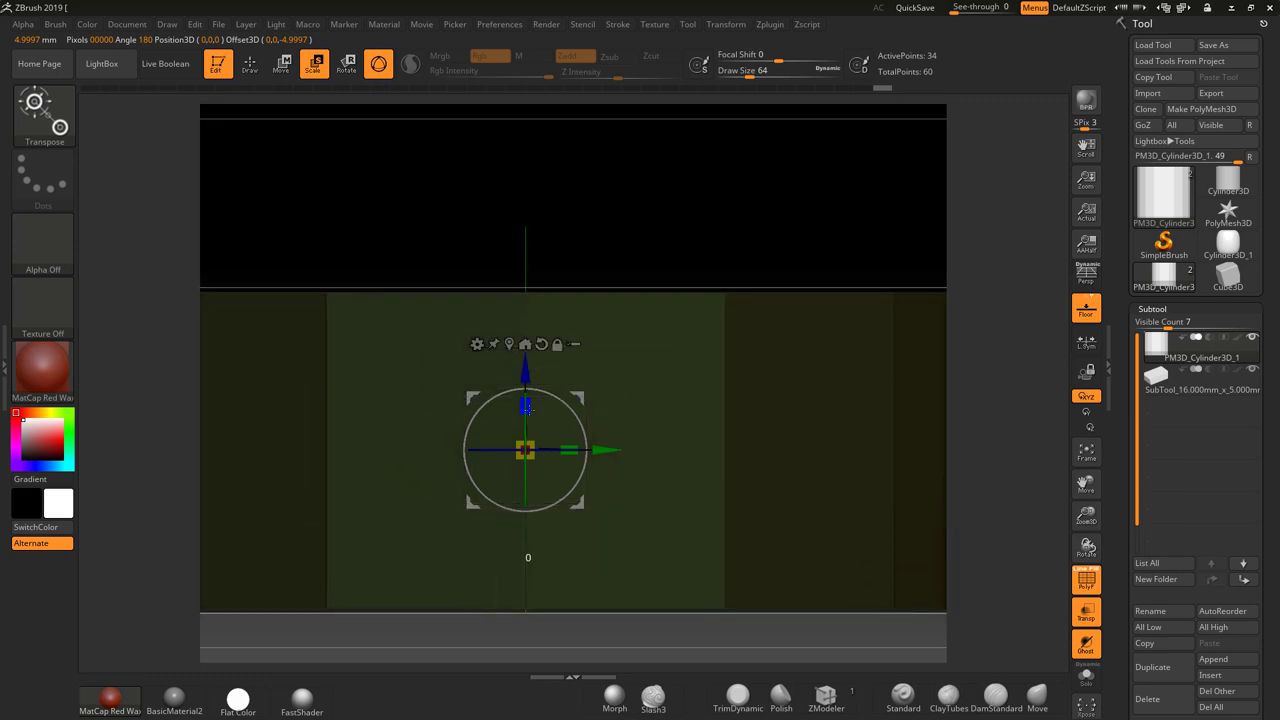
{"action": "left_click_drag", "start_coordinate": [525, 405], "coordinate": [531, 388]}
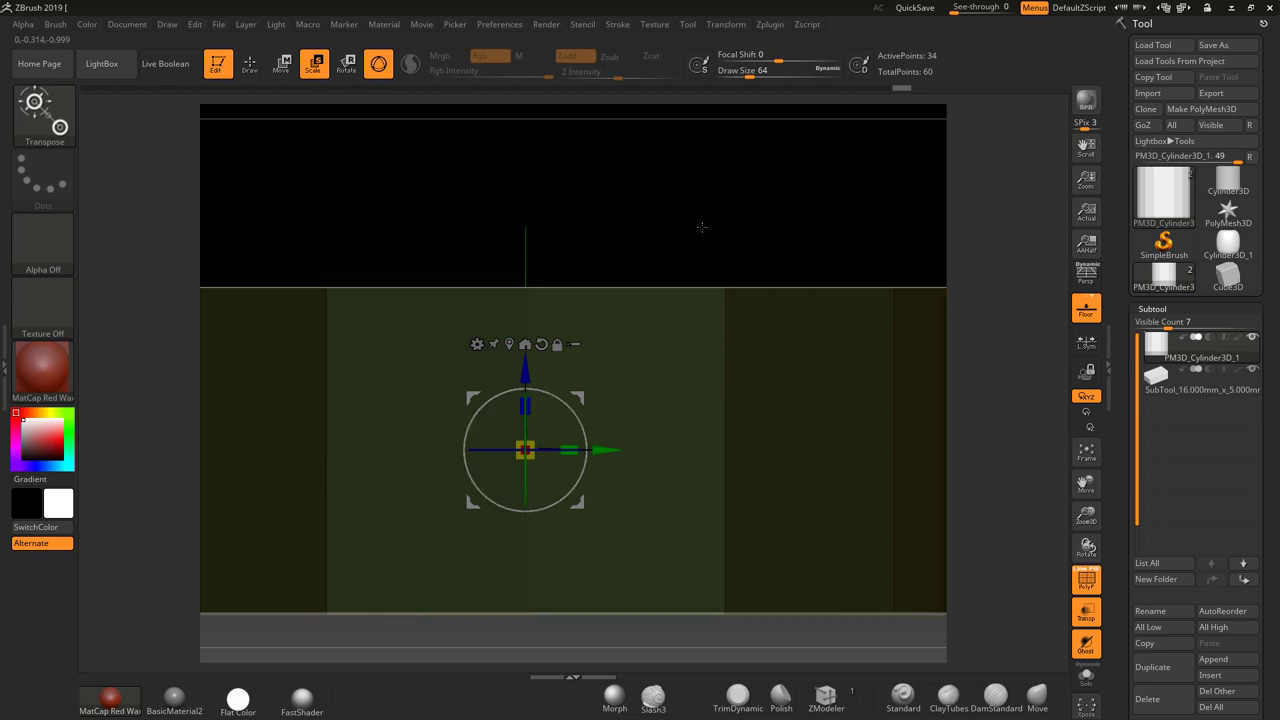
{"action": "left_click_drag", "start_coordinate": [700, 229], "coordinate": [665, 252]}
{"action": "left_click_drag", "start_coordinate": [762, 249], "coordinate": [750, 295]}
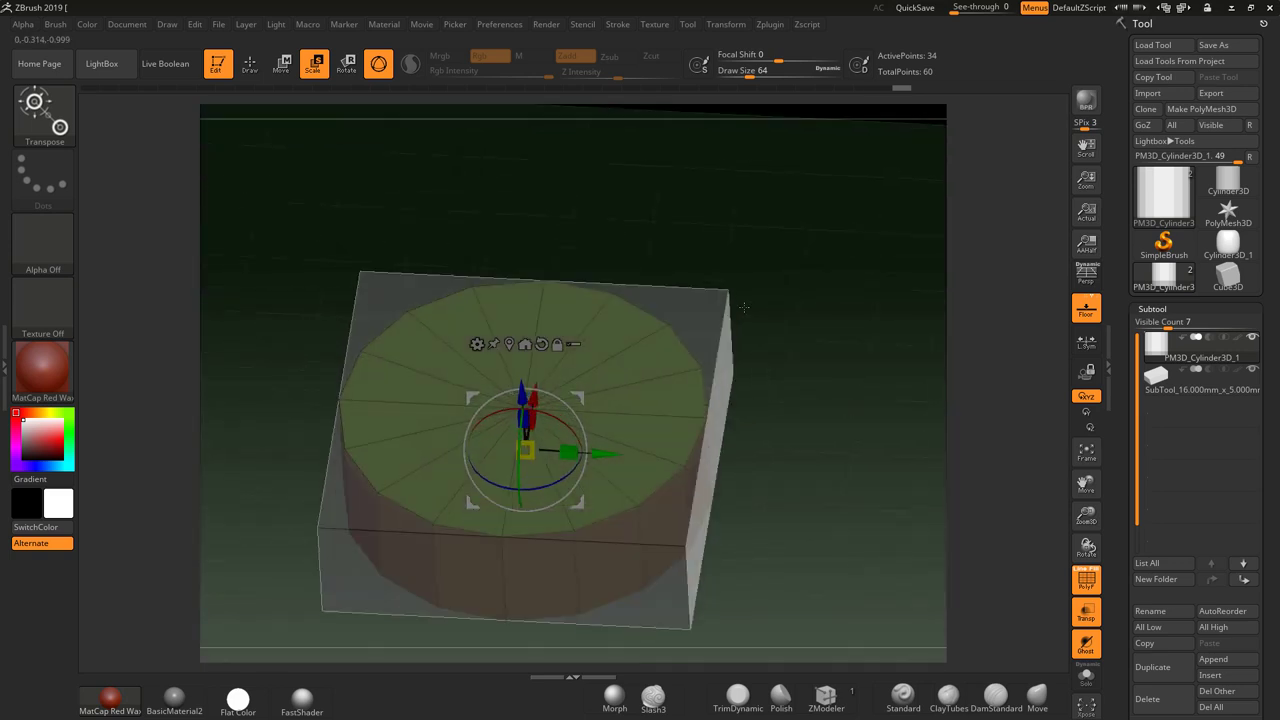
Step: Hide the reference box subtool and measure the cylinder's width and depth from above with transpose lines
{"action": "left_click", "coordinate": [250, 64]}
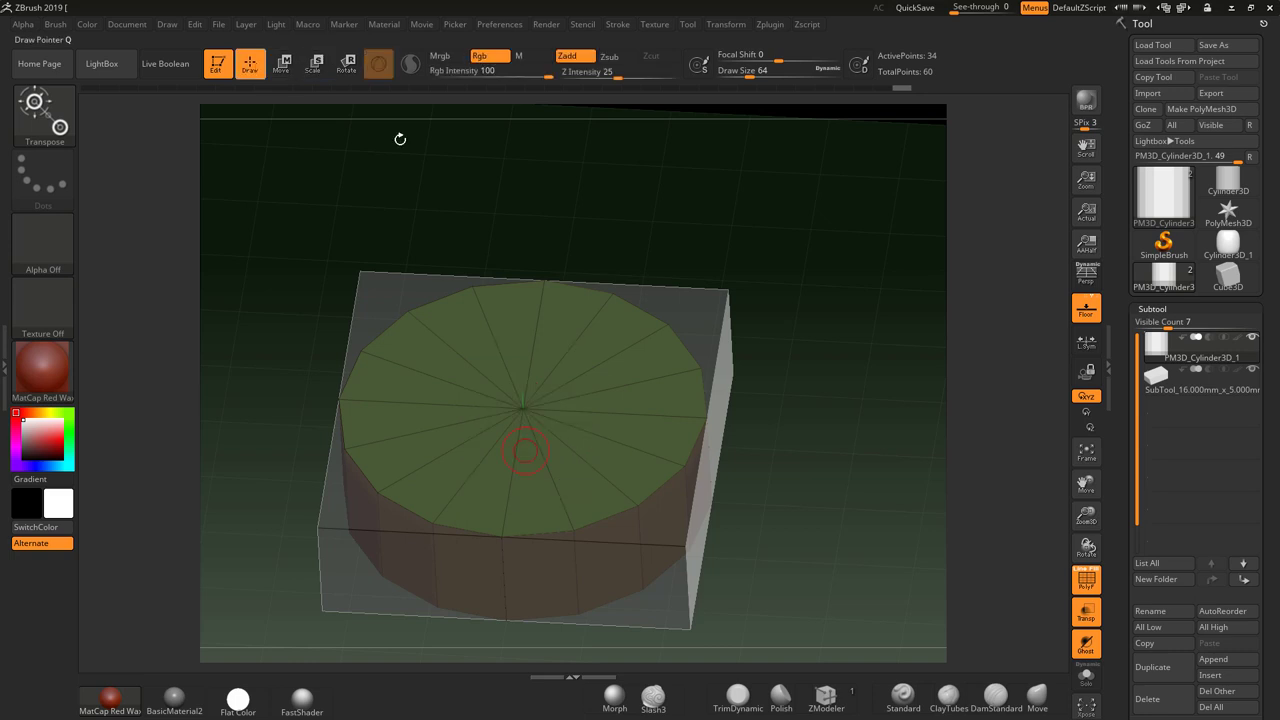
{"action": "left_click", "coordinate": [1252, 369]}
{"action": "left_click_drag", "start_coordinate": [928, 442], "coordinate": [734, 457], "text": "shift"}
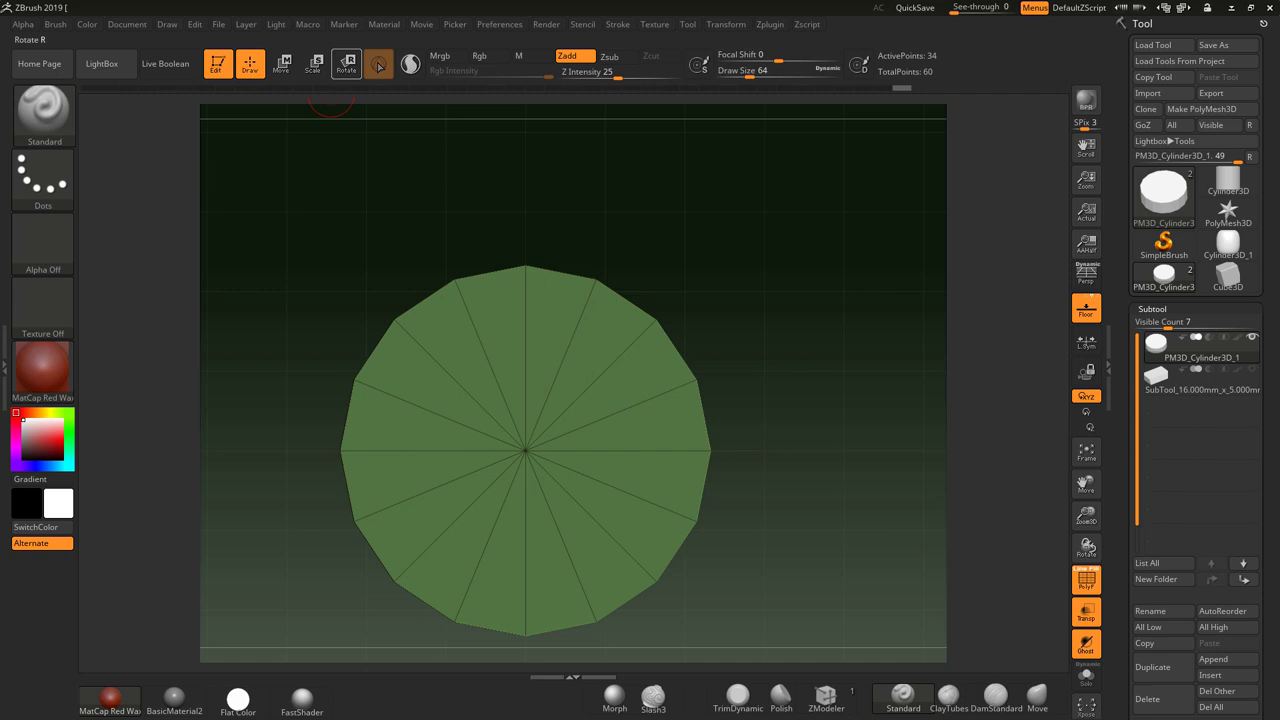
{"action": "left_click", "coordinate": [314, 63]}
{"action": "left_click", "coordinate": [378, 64]}
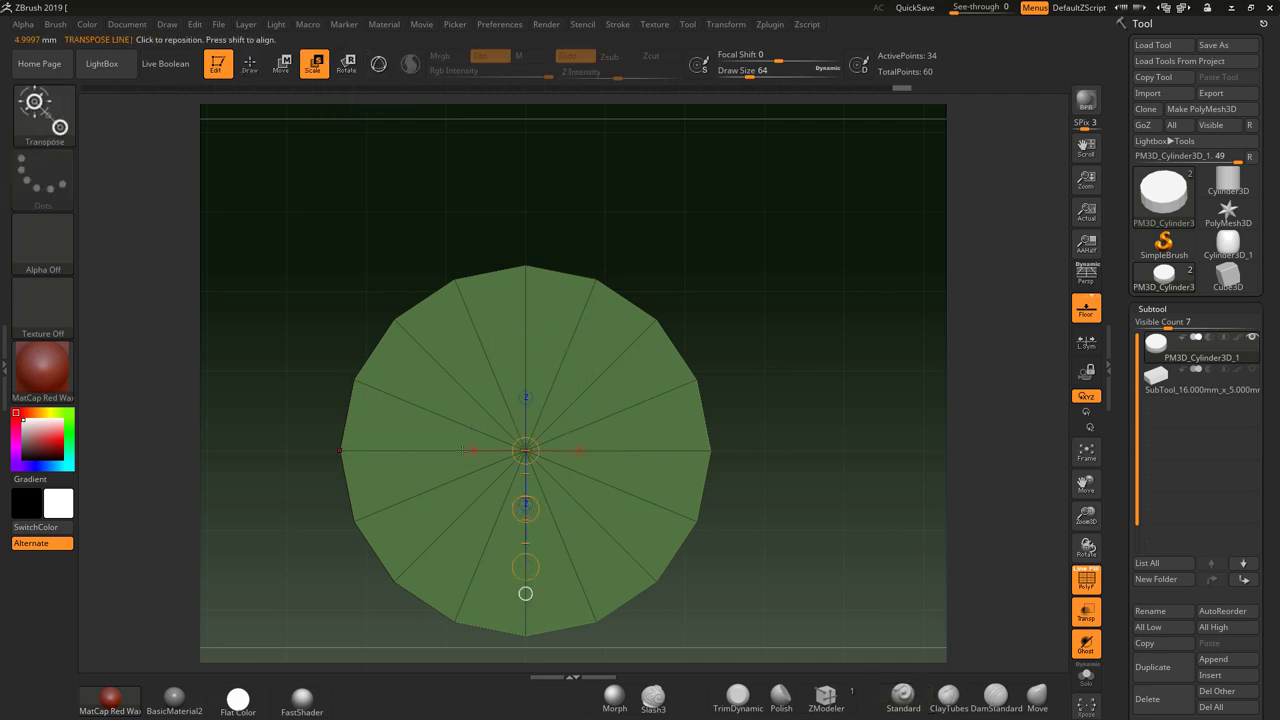
{"action": "left_click_drag", "start_coordinate": [462, 451], "coordinate": [710, 451]}
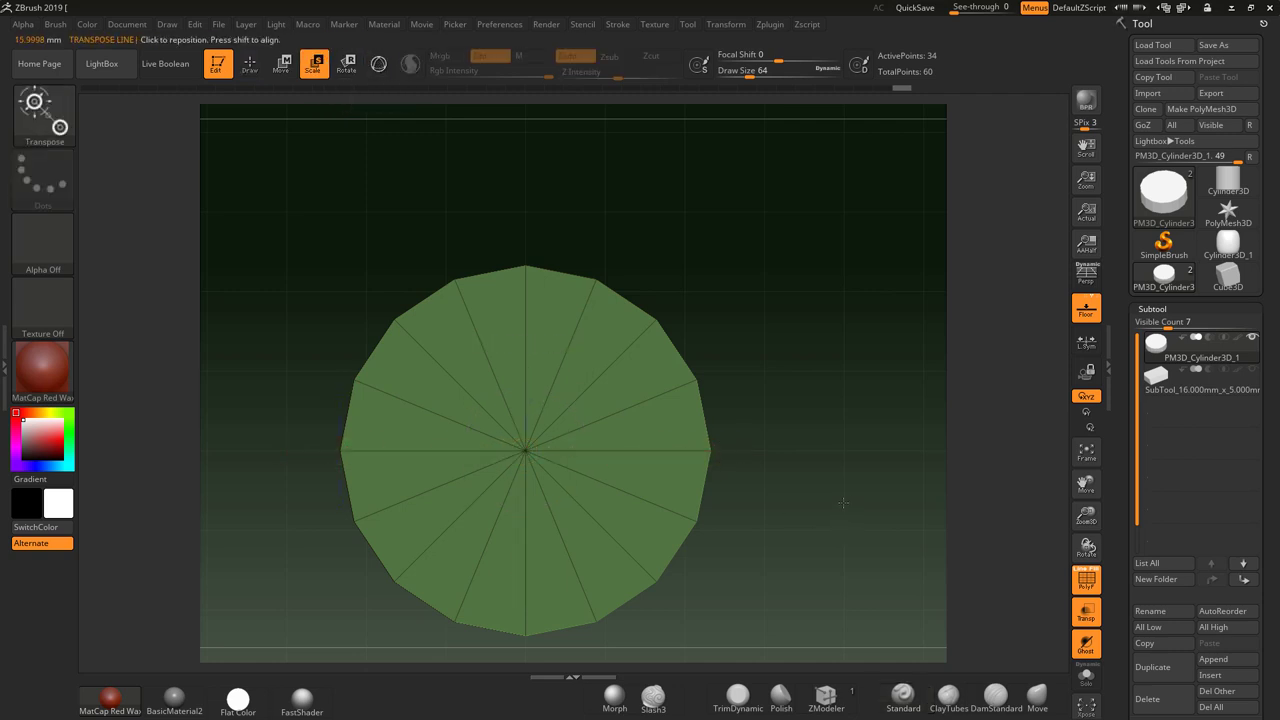
{"action": "mouse_move", "coordinate": [843, 503]}
{"action": "left_mouse_down"}
{"action": "mouse_move", "coordinate": [850, 482]}
{"action": "mouse_move", "coordinate": [838, 478]}
{"action": "left_mouse_up"}
{"action": "left_click_drag", "start_coordinate": [525, 263], "coordinate": [525, 662]}
Step: Measure the cylinder's height from the side with a transpose line
{"action": "left_click_drag", "start_coordinate": [652, 622], "coordinate": [804, 419]}
{"action": "left_click_drag", "start_coordinate": [597, 381], "coordinate": [597, 263]}
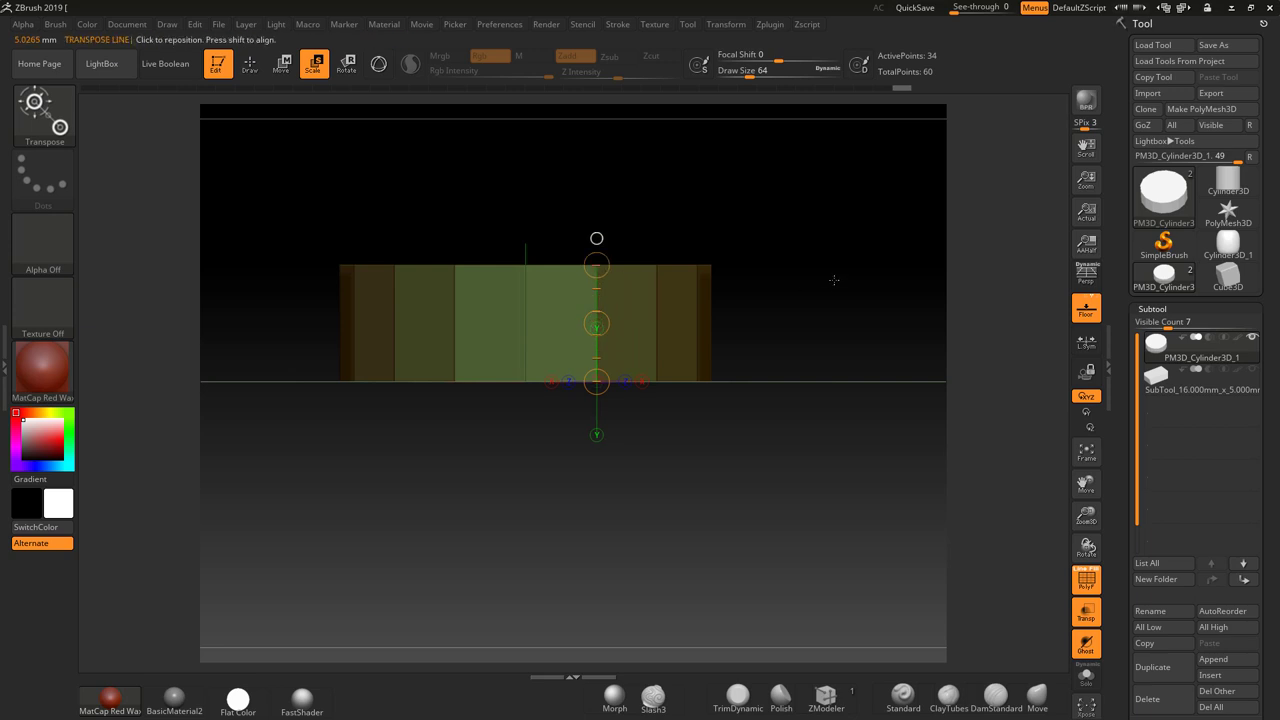
{"action": "left_click_drag", "start_coordinate": [834, 280], "coordinate": [772, 450]}
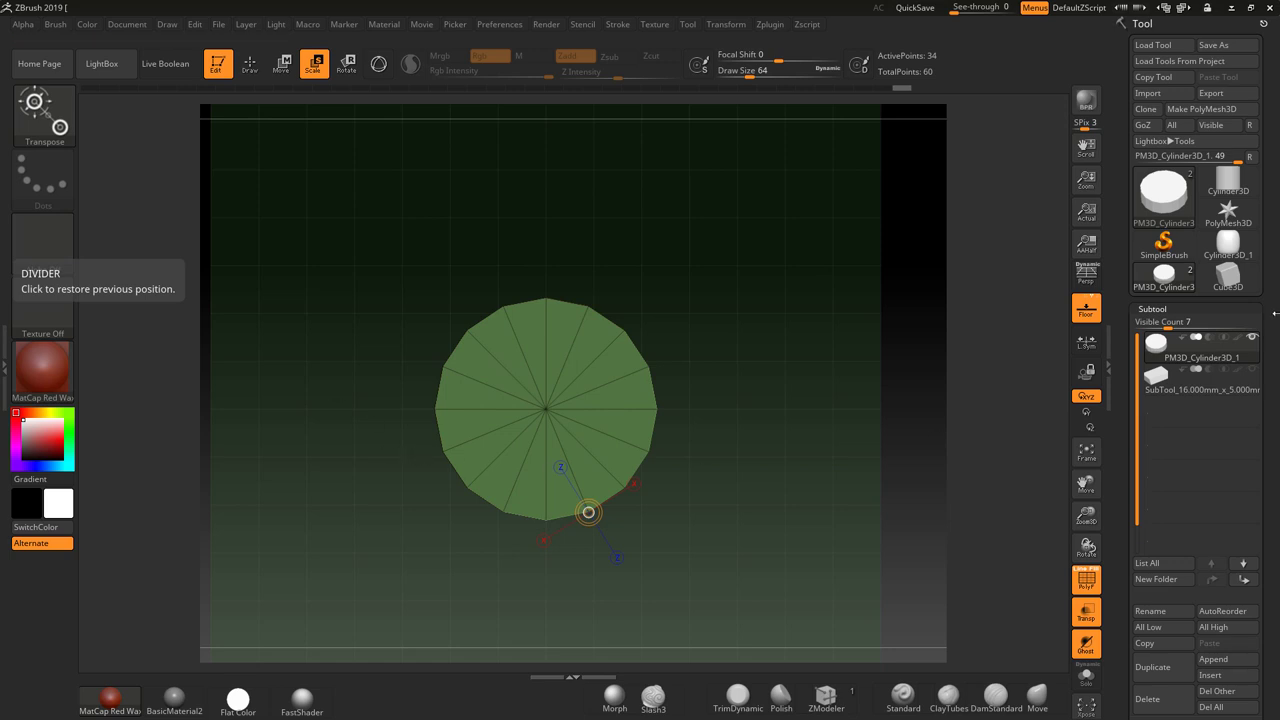
Step: Duplicate the cylinder subtool and give the duplicate its own polygroup with GroupVisible
{"action": "left_click", "coordinate": [1153, 668]}
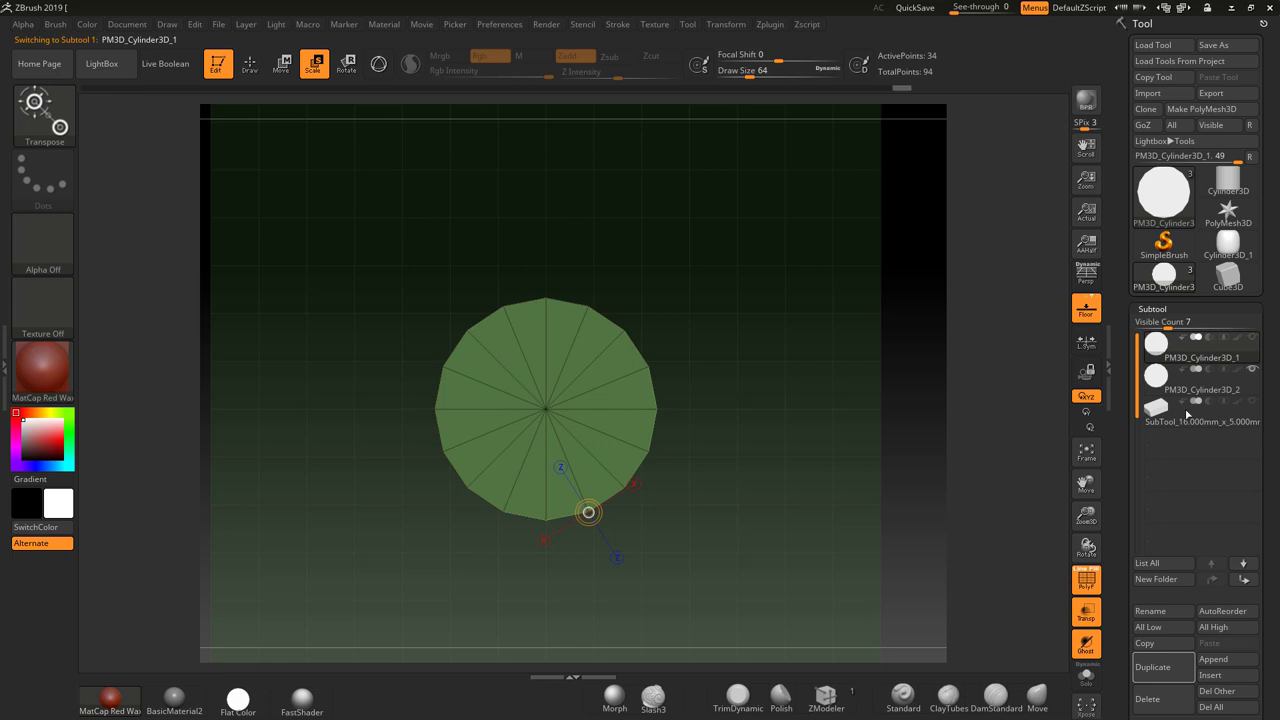
{"action": "left_click_drag", "start_coordinate": [1275, 488], "coordinate": [1256, 35]}
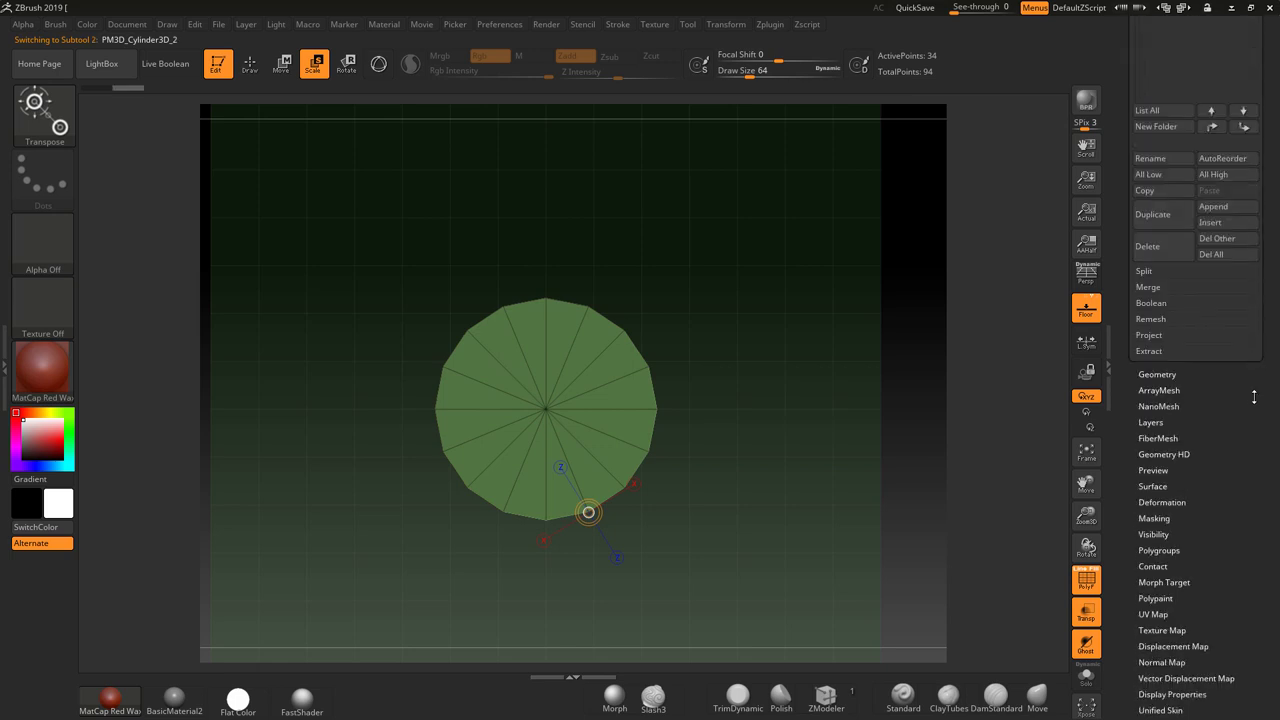
{"action": "left_click", "coordinate": [1156, 550]}
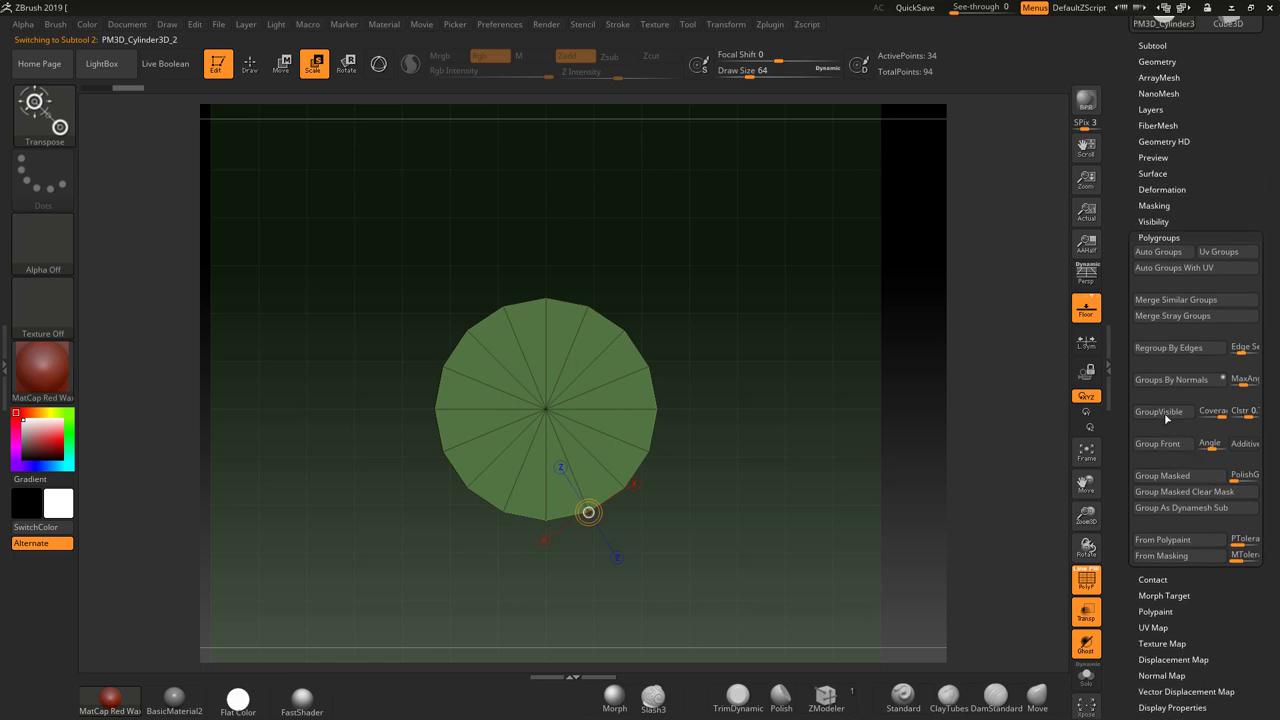
{"action": "left_click", "coordinate": [1160, 412]}
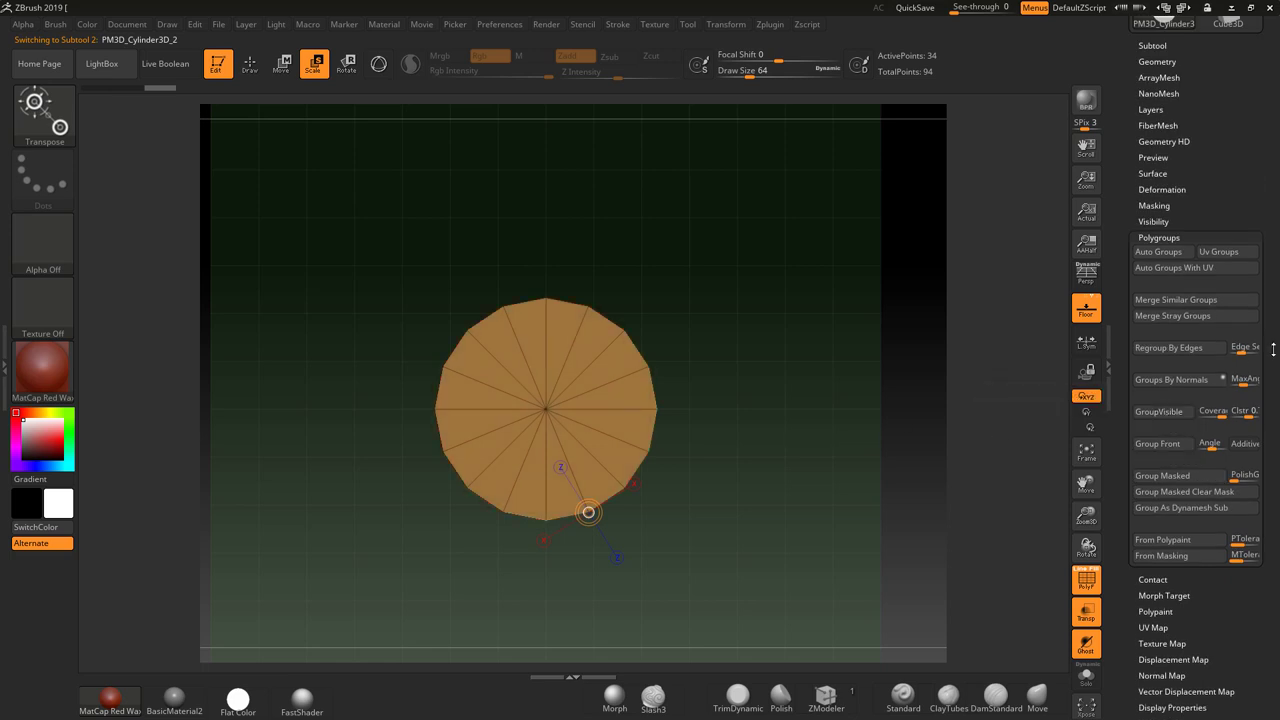
{"action": "left_click_drag", "start_coordinate": [1274, 349], "coordinate": [1272, 524]}
{"action": "left_click", "coordinate": [1156, 224]}
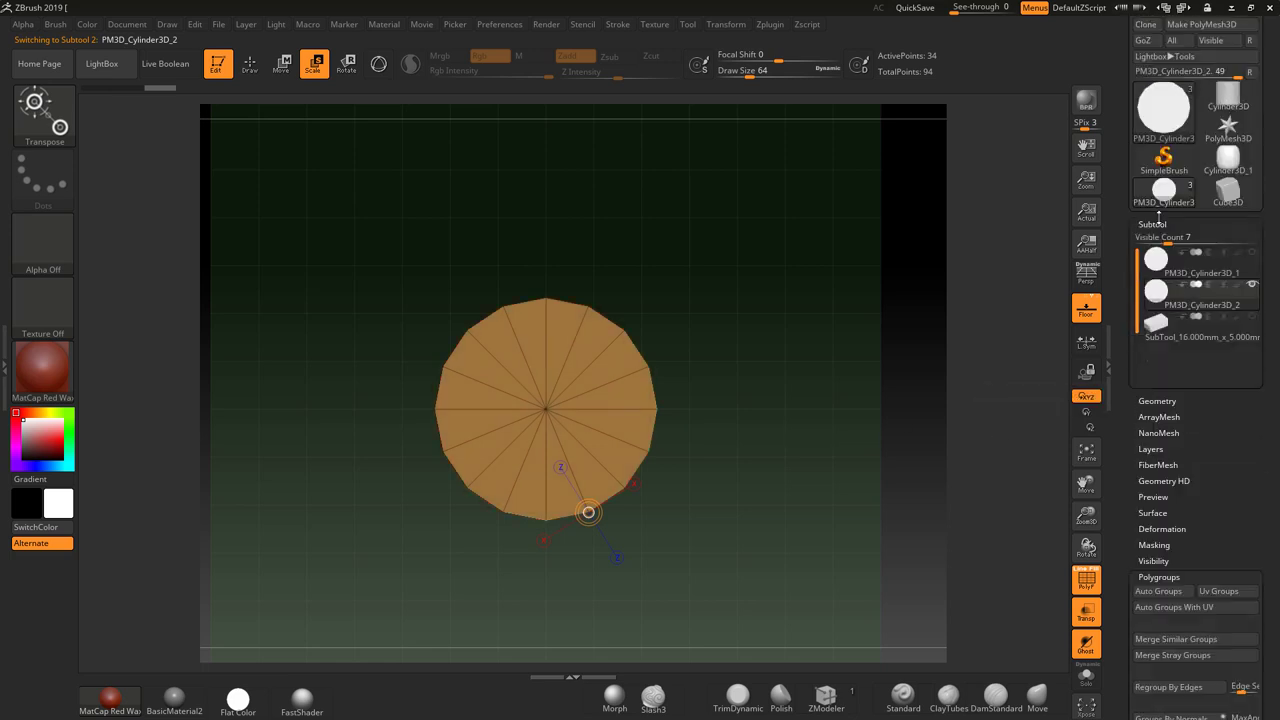
{"action": "left_click", "coordinate": [1160, 268]}
{"action": "left_click", "coordinate": [1155, 291]}
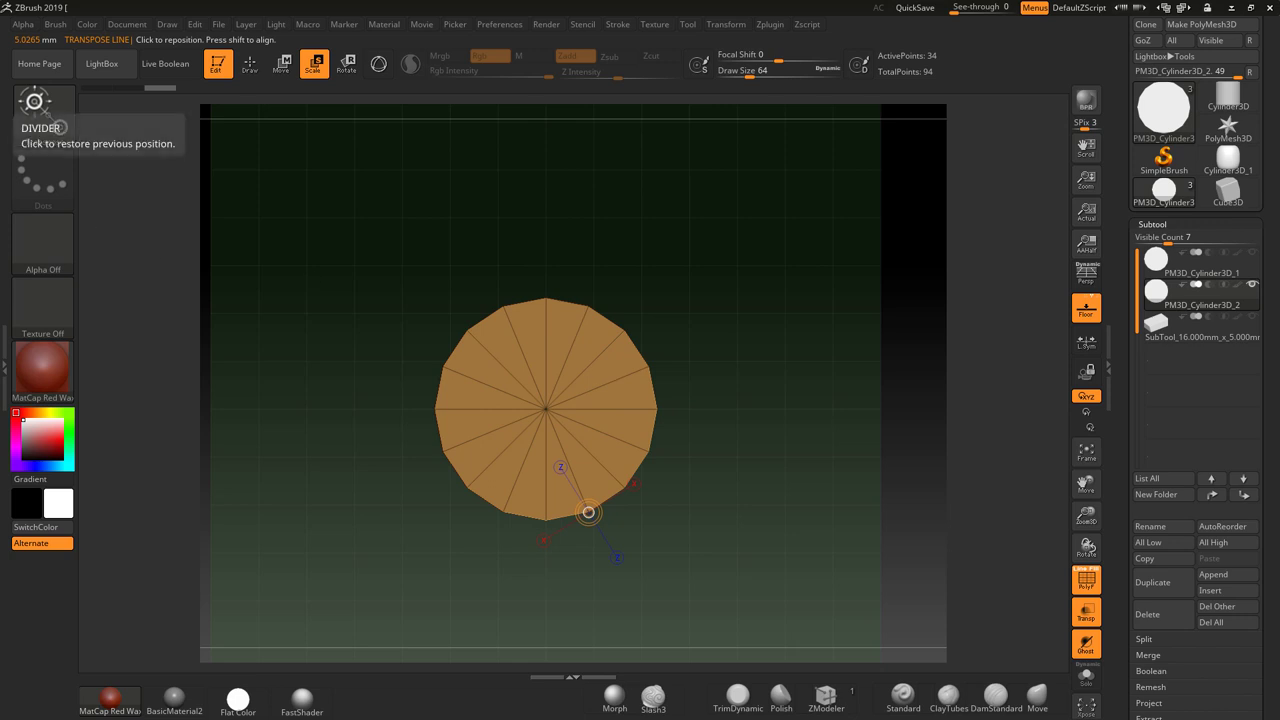
Step: Resize the duplicate cylinder proportionally to X 10 mm with Scale Master, and measure its diameter from above
{"action": "key", "text": "q"}
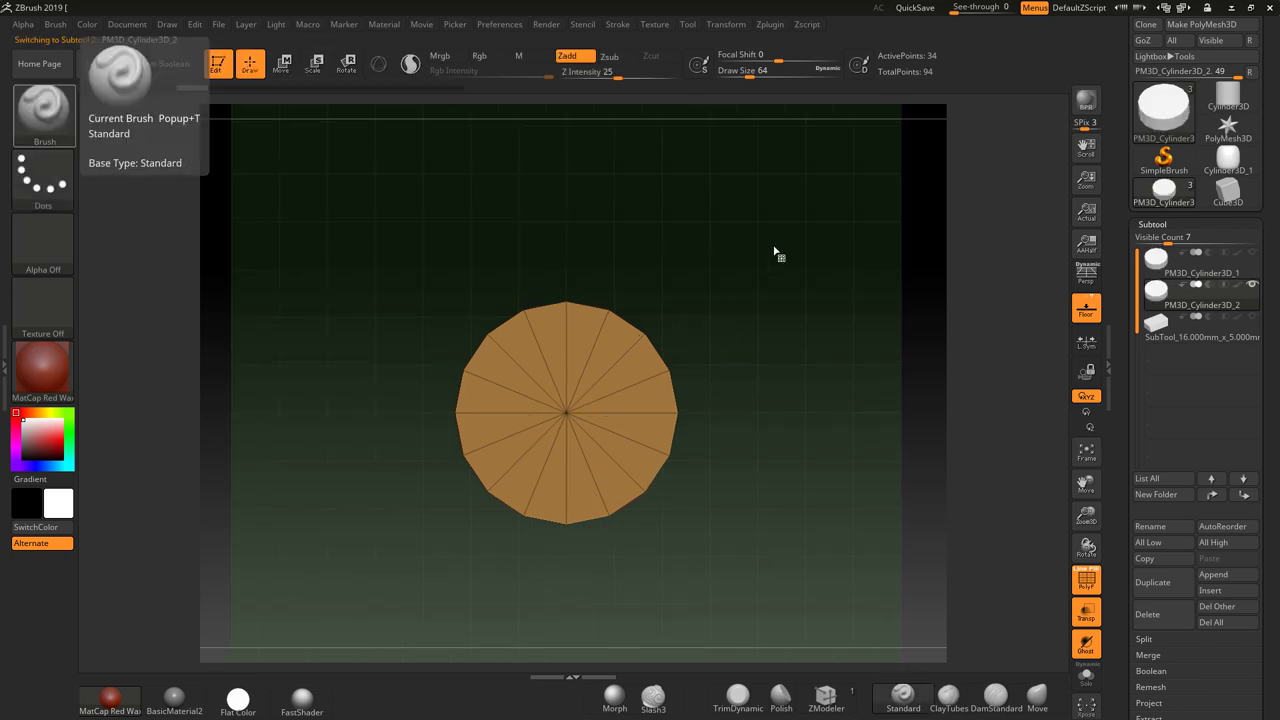
{"action": "left_click", "coordinate": [768, 24]}
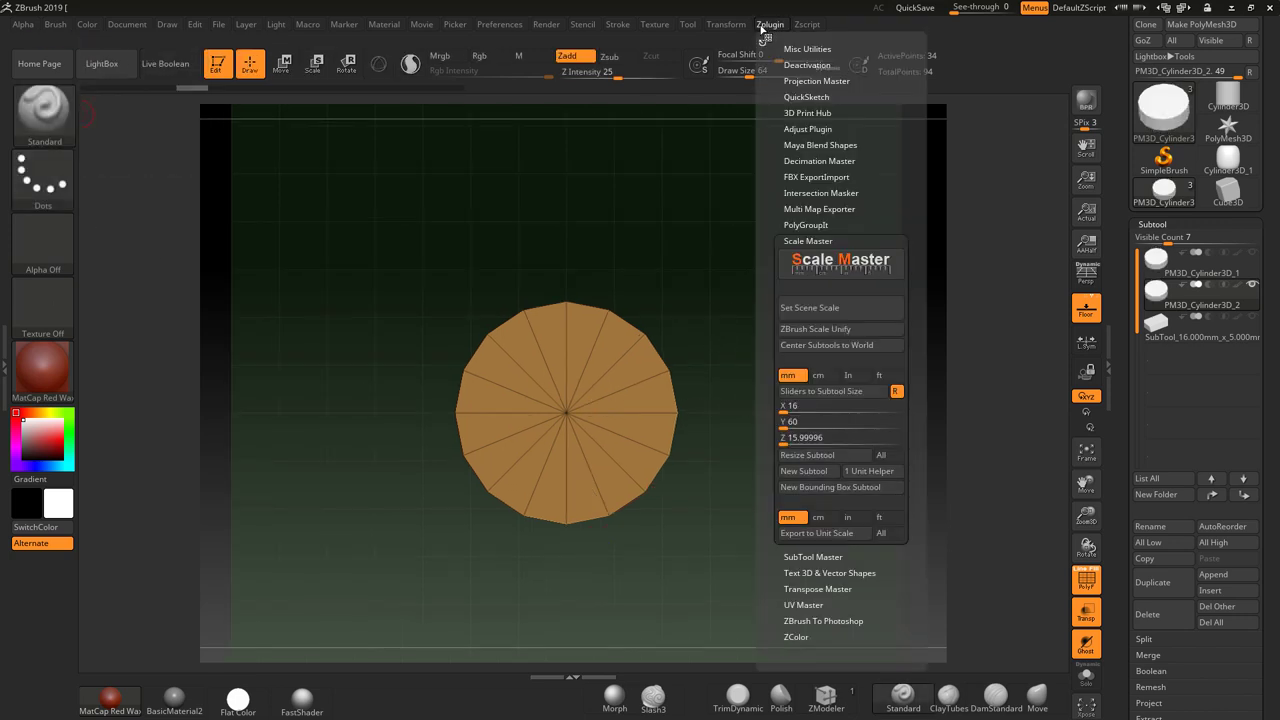
{"action": "left_click", "coordinate": [816, 391]}
{"action": "left_click", "coordinate": [794, 421]}
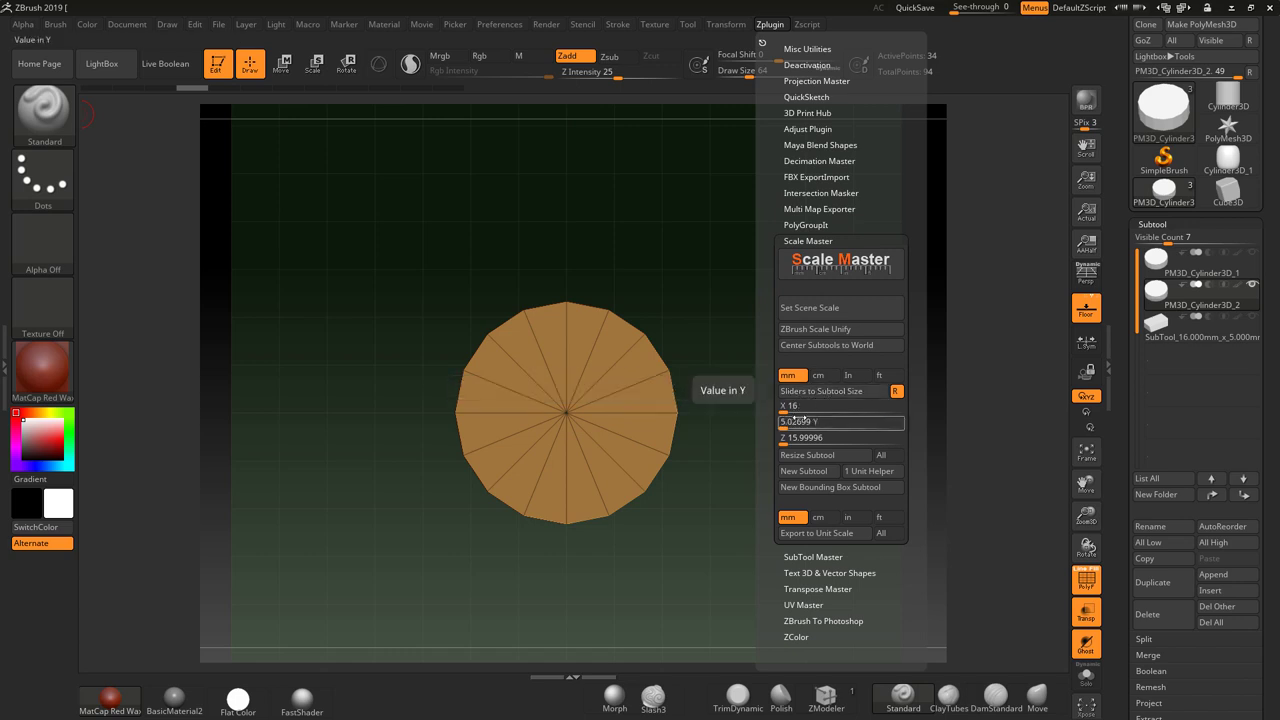
{"action": "left_click", "coordinate": [793, 408]}
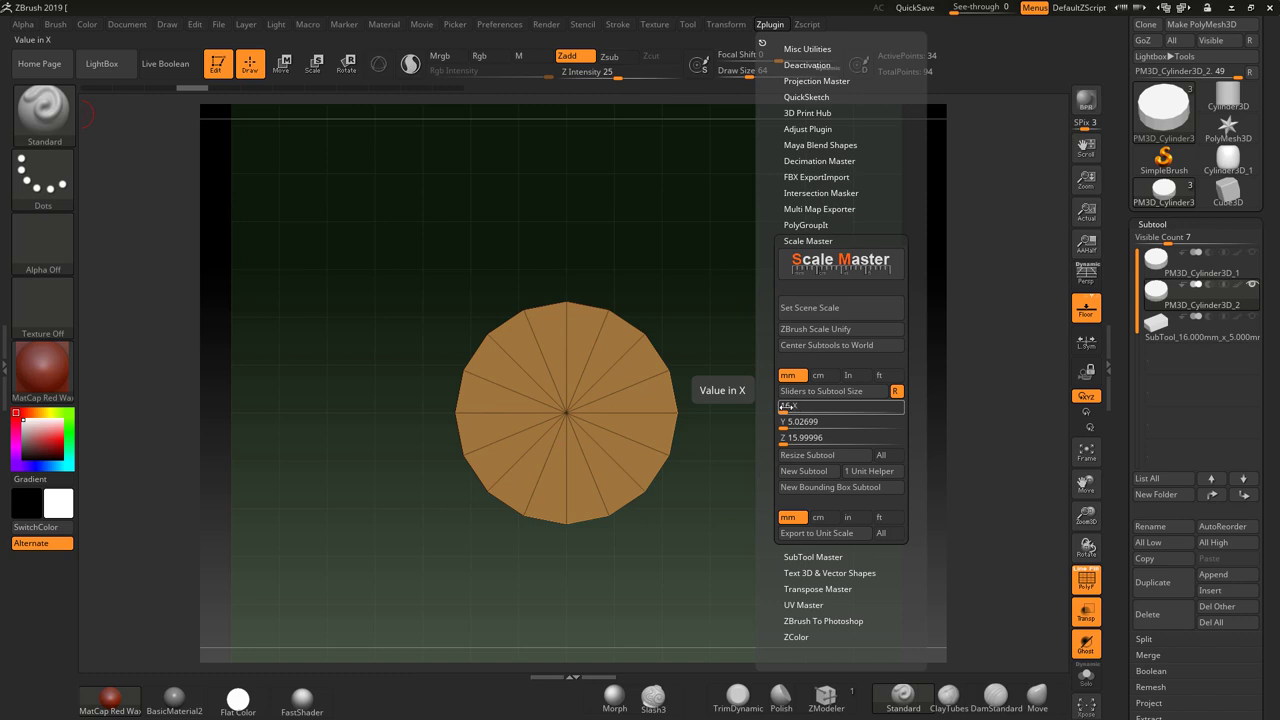
{"action": "double_click", "coordinate": [787, 407]}
{"action": "key", "text": "Return"}
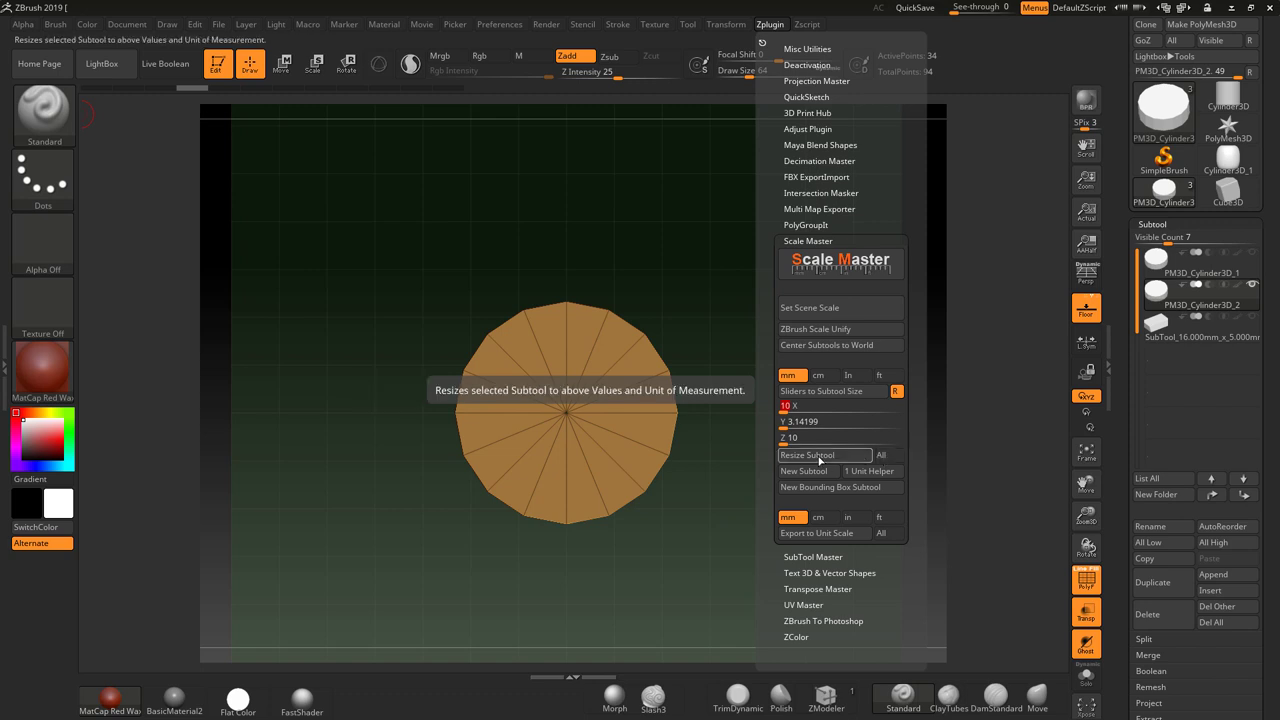
{"action": "left_click", "coordinate": [813, 456]}
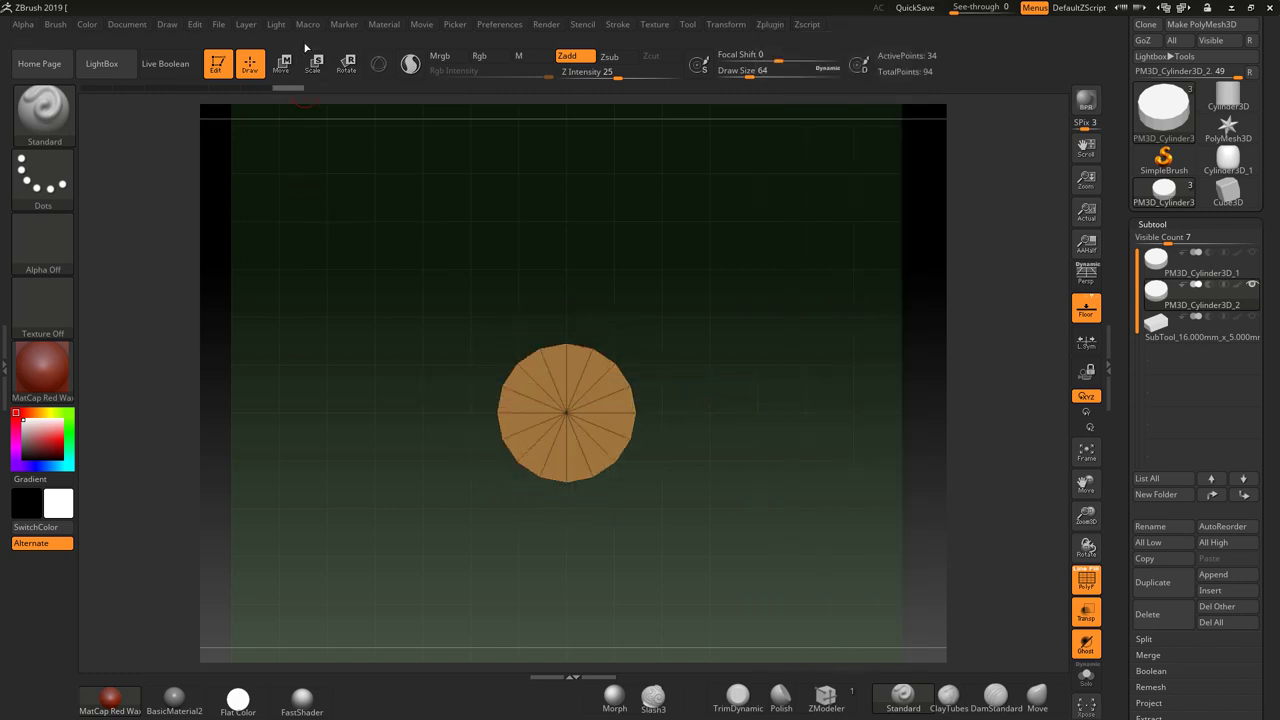
{"action": "key", "text": "e"}
{"action": "left_click_drag", "start_coordinate": [566, 290], "coordinate": [566, 509], "text": "shift"}
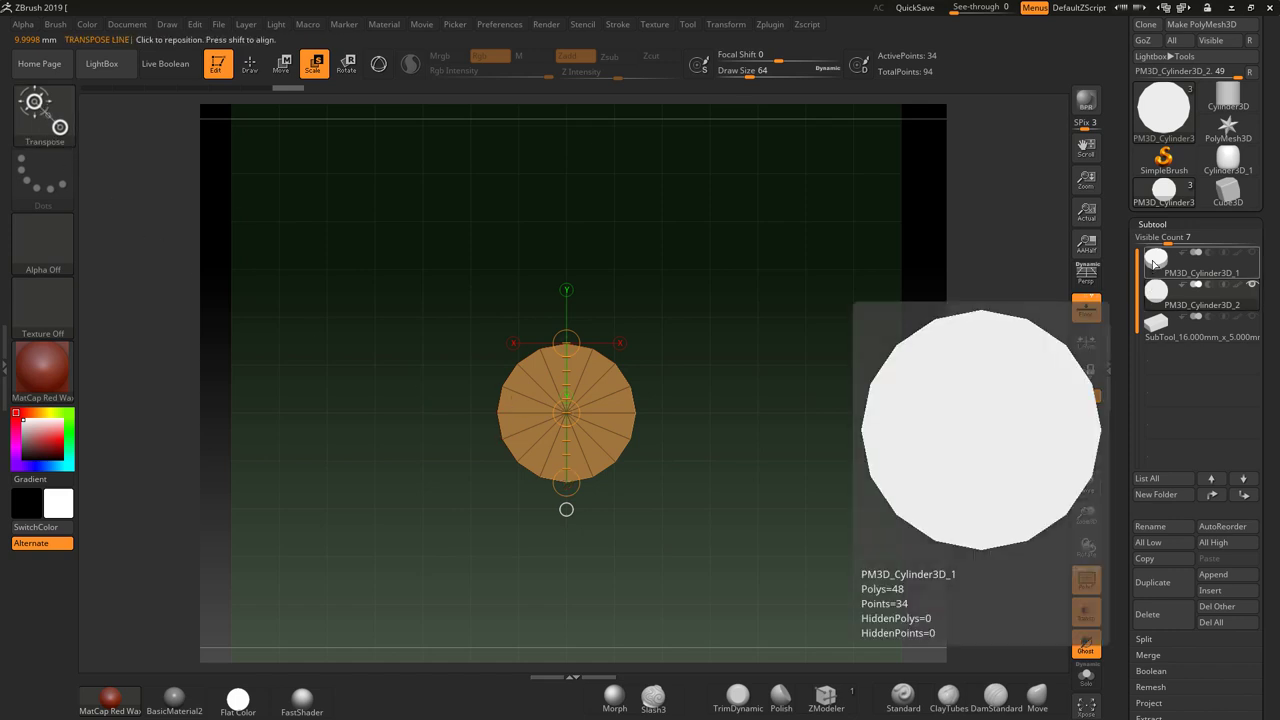
Step: Turn off the floor grid and stretch the duplicate cylinder vertically from its centre so it is much taller than the original
{"action": "left_click_drag", "start_coordinate": [772, 434], "coordinate": [930, 385]}
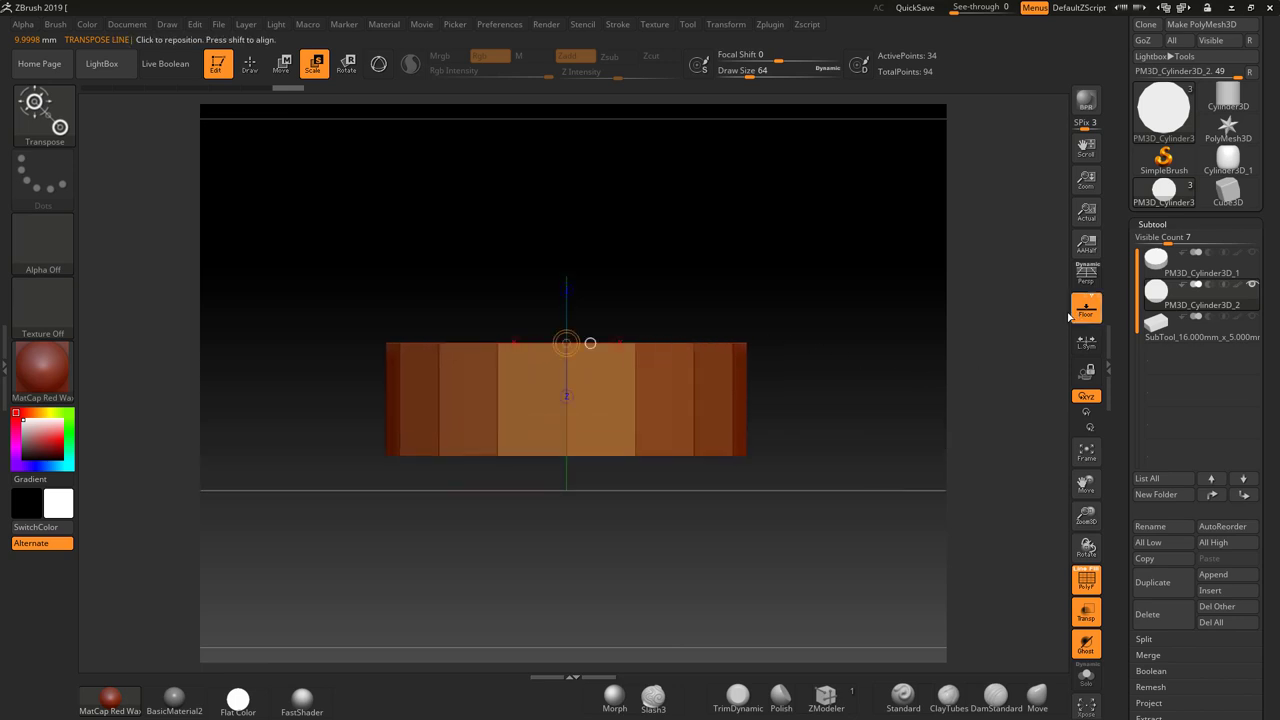
{"action": "left_click", "coordinate": [1078, 312]}
{"action": "left_click", "coordinate": [378, 64]}
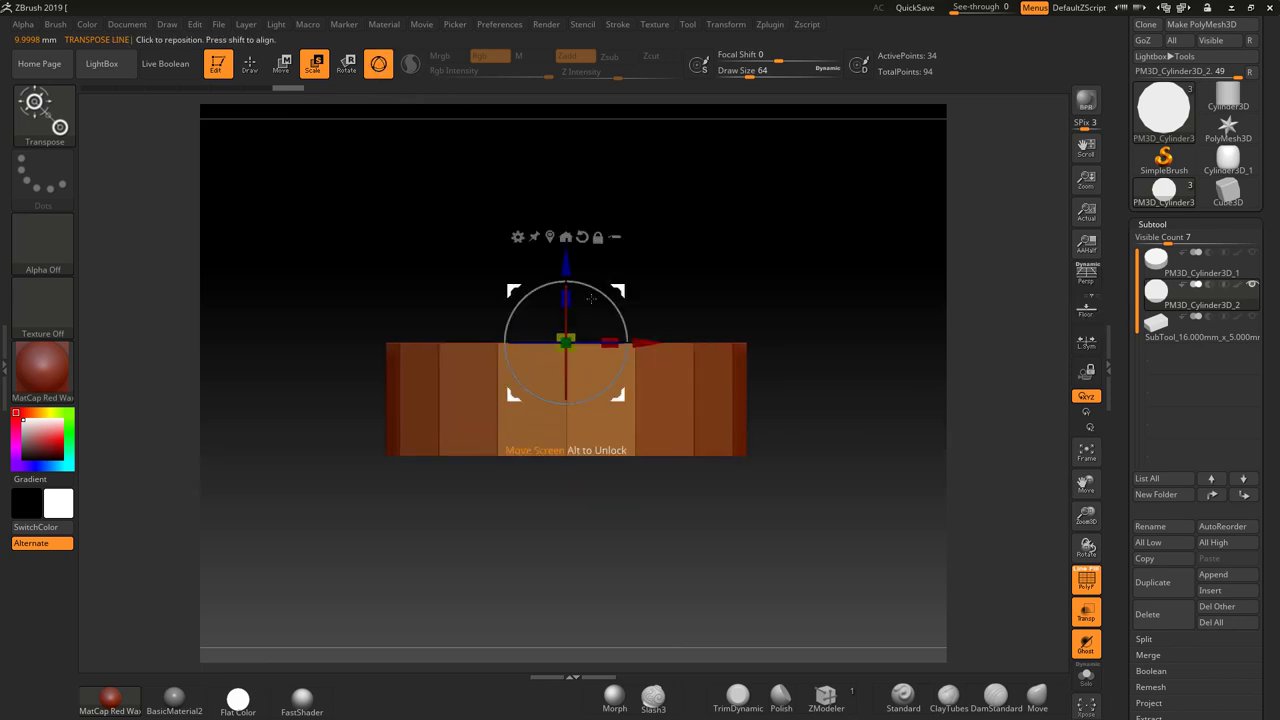
{"action": "left_click_drag", "start_coordinate": [569, 301], "coordinate": [591, 31]}
{"action": "key", "text": "ctrl+z"}
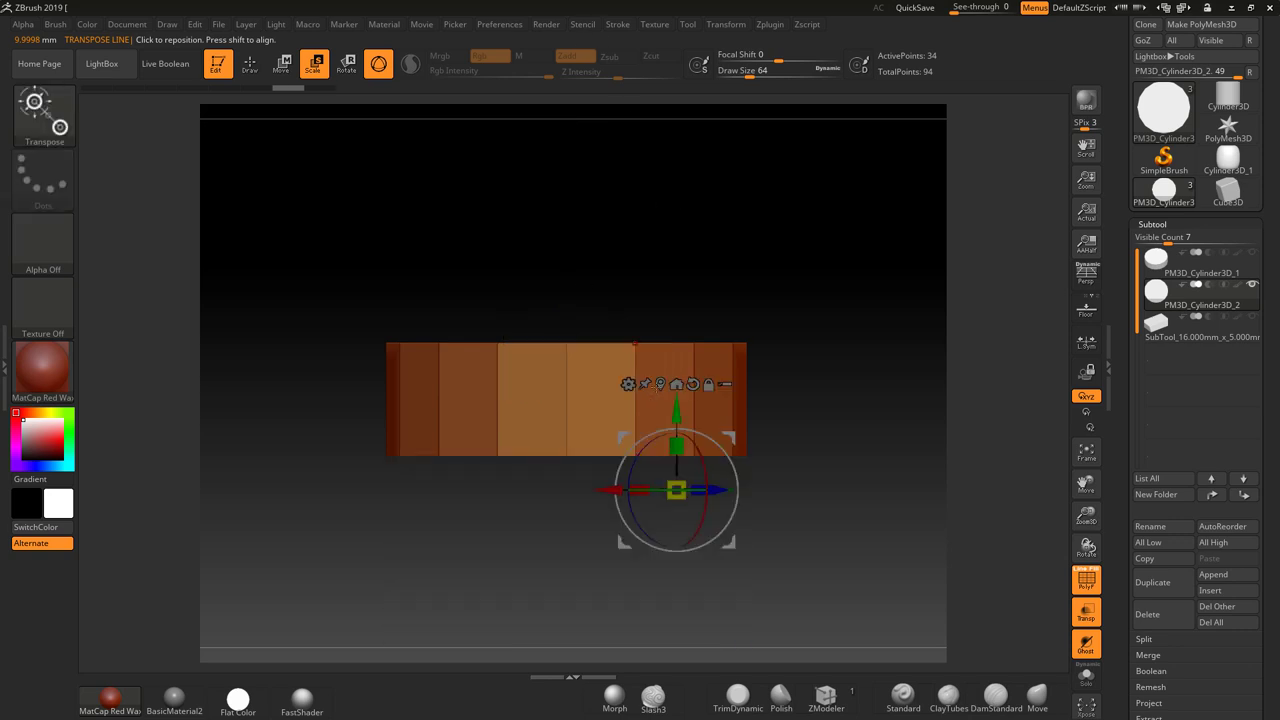
{"action": "left_click_drag", "start_coordinate": [565, 355], "coordinate": [572, 10]}
{"action": "left_click_drag", "start_coordinate": [566, 355], "coordinate": [646, 198]}
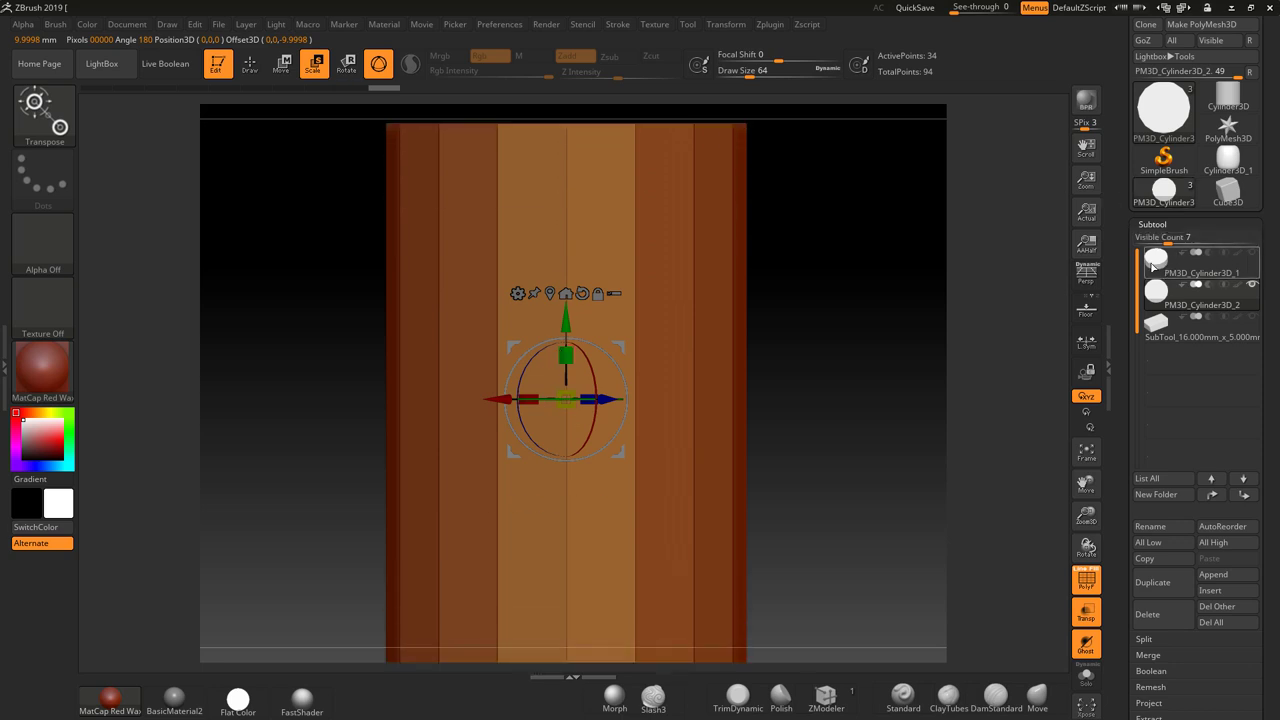
Step: Select the original cylinder, turn on Live Boolean and set the tall duplicate to subtract
{"action": "left_click", "coordinate": [1152, 266]}
{"action": "right_click_drag", "start_coordinate": [823, 464], "coordinate": [830, 403], "text": "ctrl"}
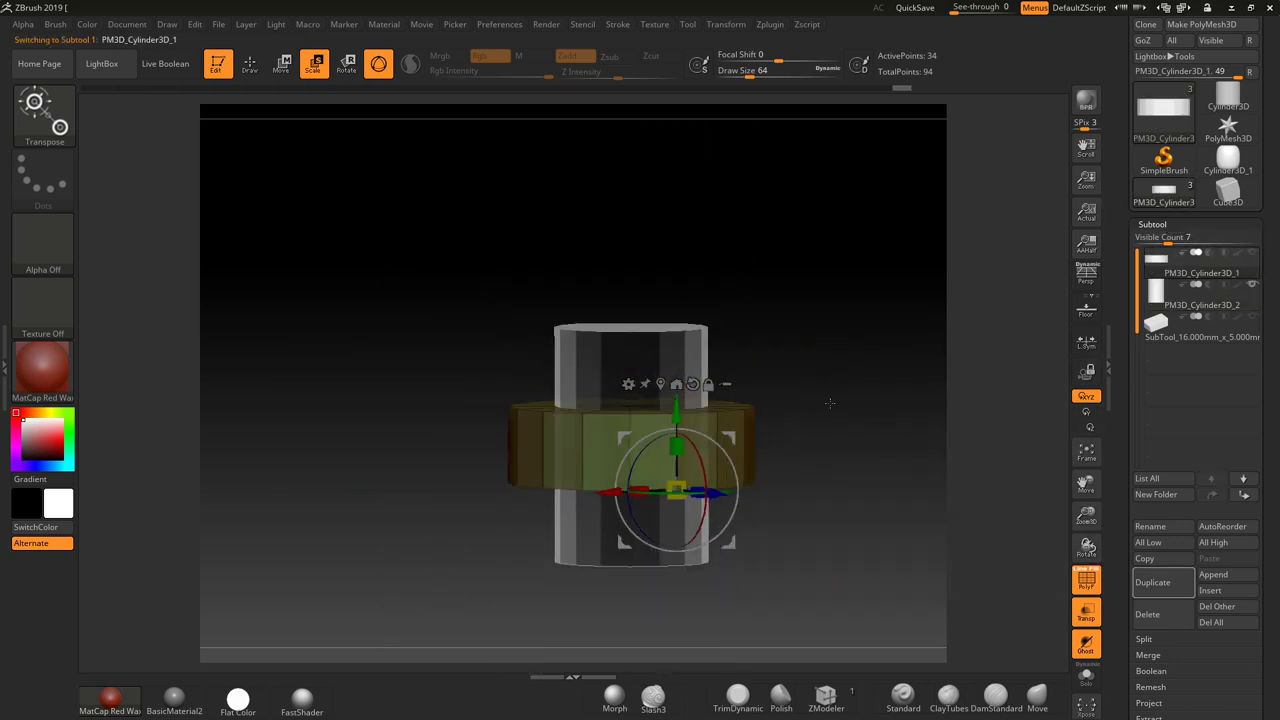
{"action": "left_click_drag", "start_coordinate": [829, 403], "coordinate": [837, 514]}
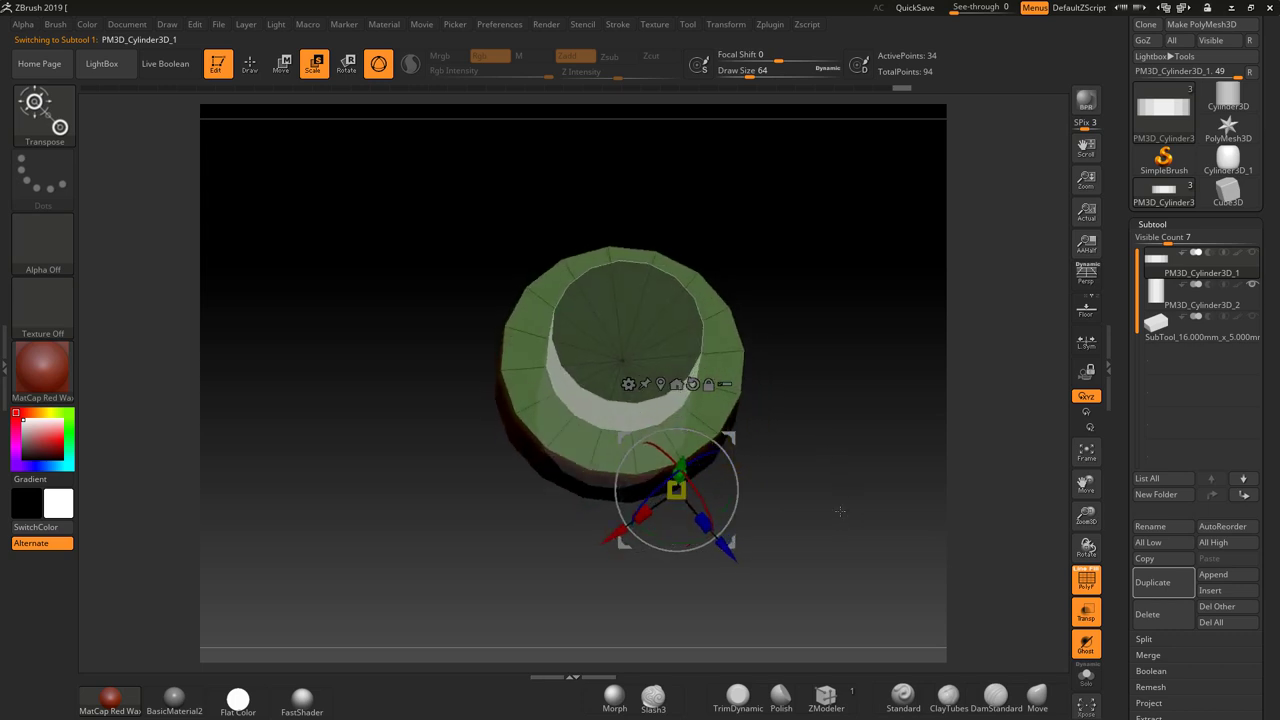
{"action": "left_click", "coordinate": [170, 66]}
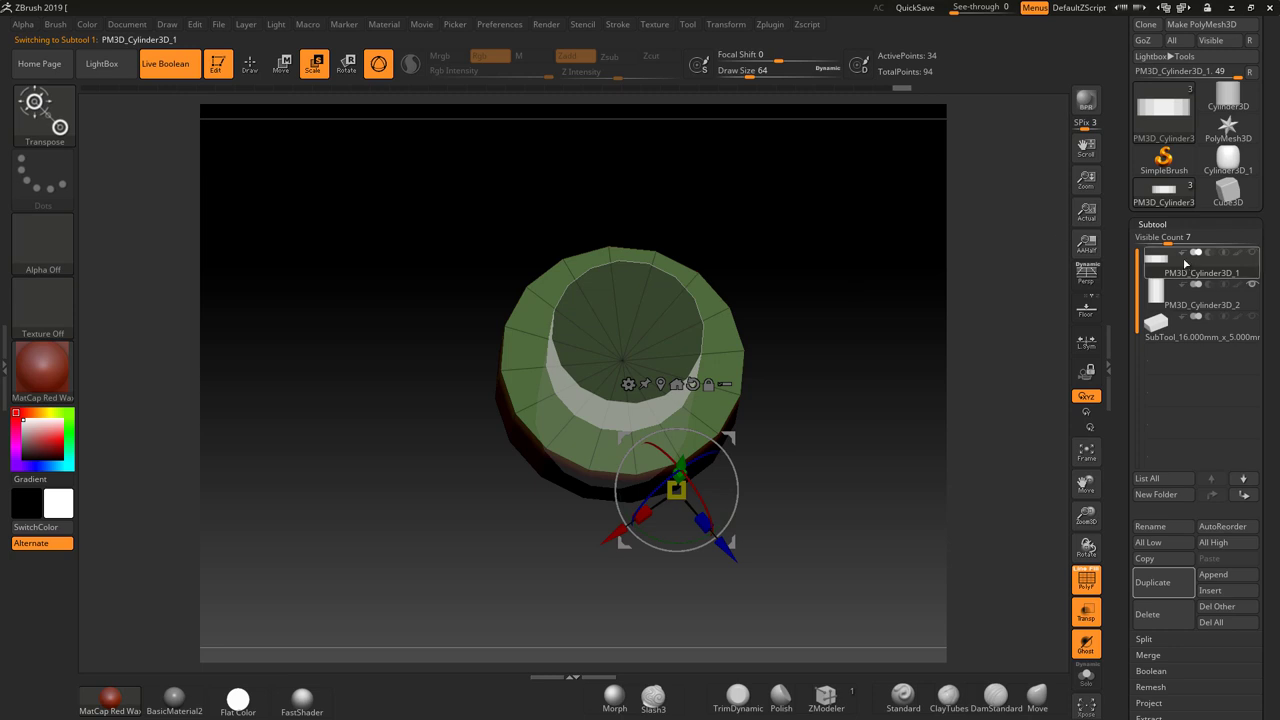
{"action": "mouse_move", "coordinate": [1224, 291]}
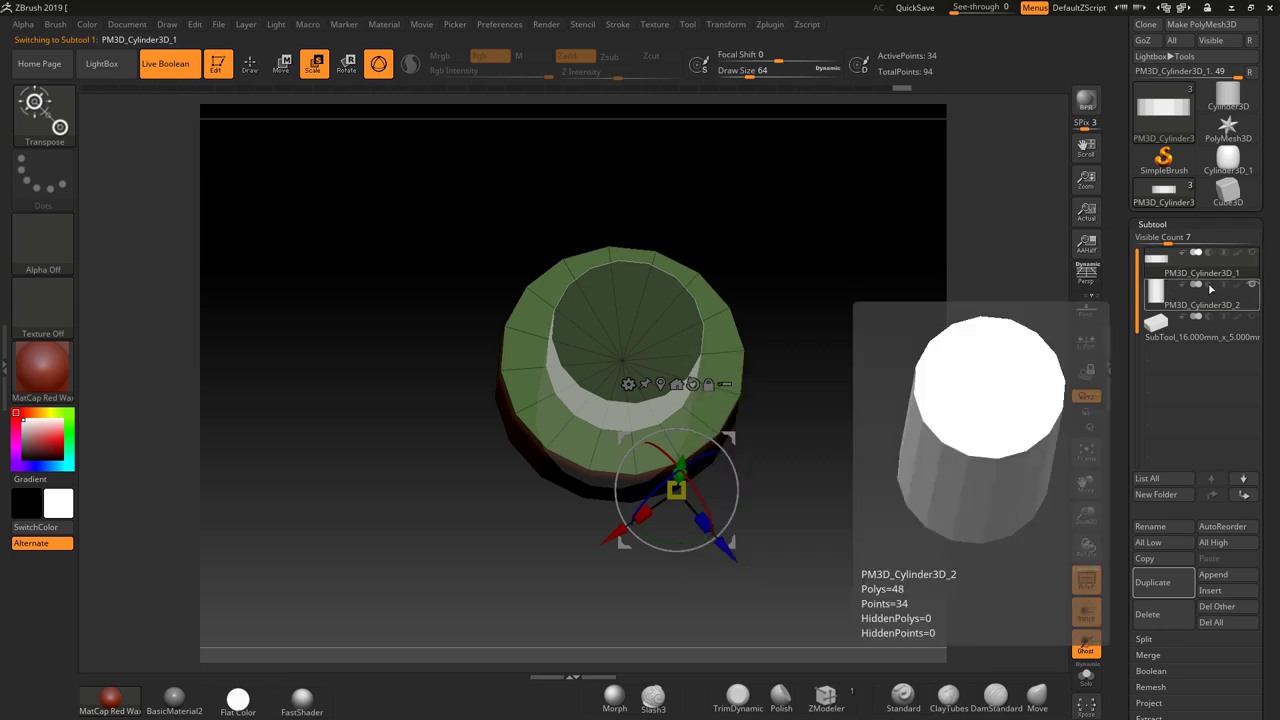
Step: Turn off the ghost, transparency and polyframe displays, and make the original cylinder subtool visible
{"action": "left_click", "coordinate": [1089, 630]}
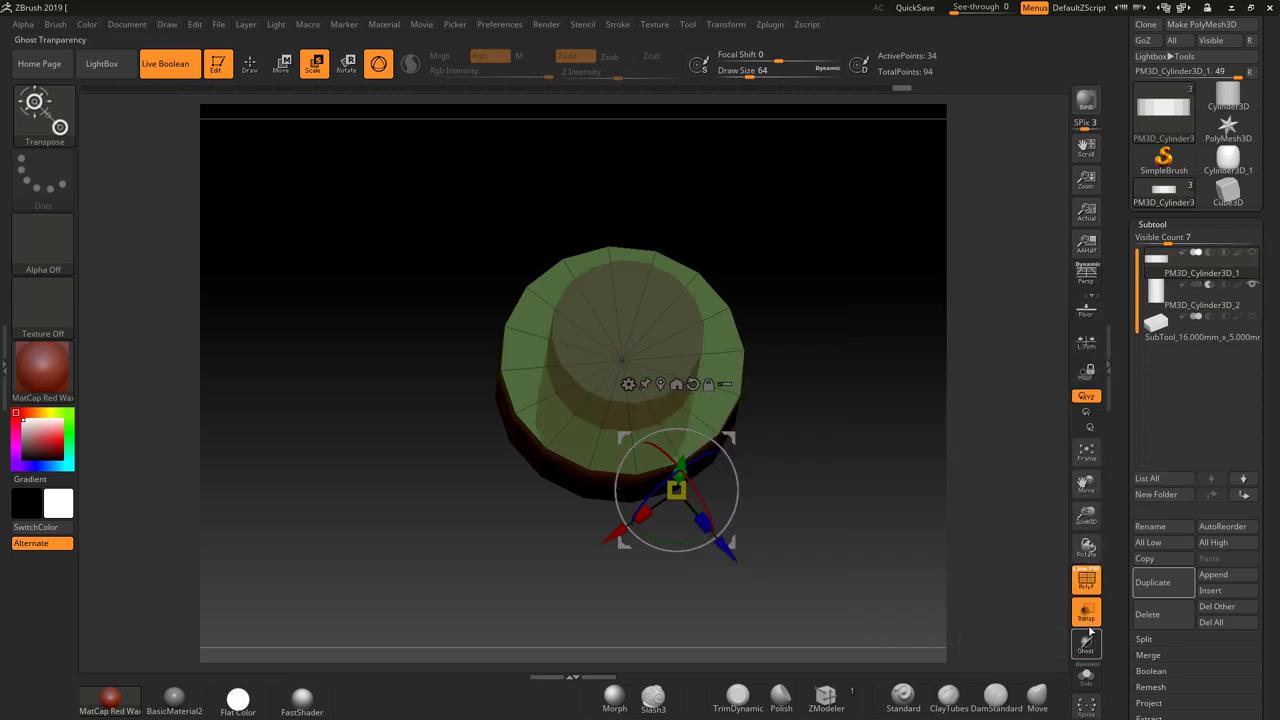
{"action": "left_click", "coordinate": [1086, 580]}
{"action": "left_click", "coordinate": [1086, 612]}
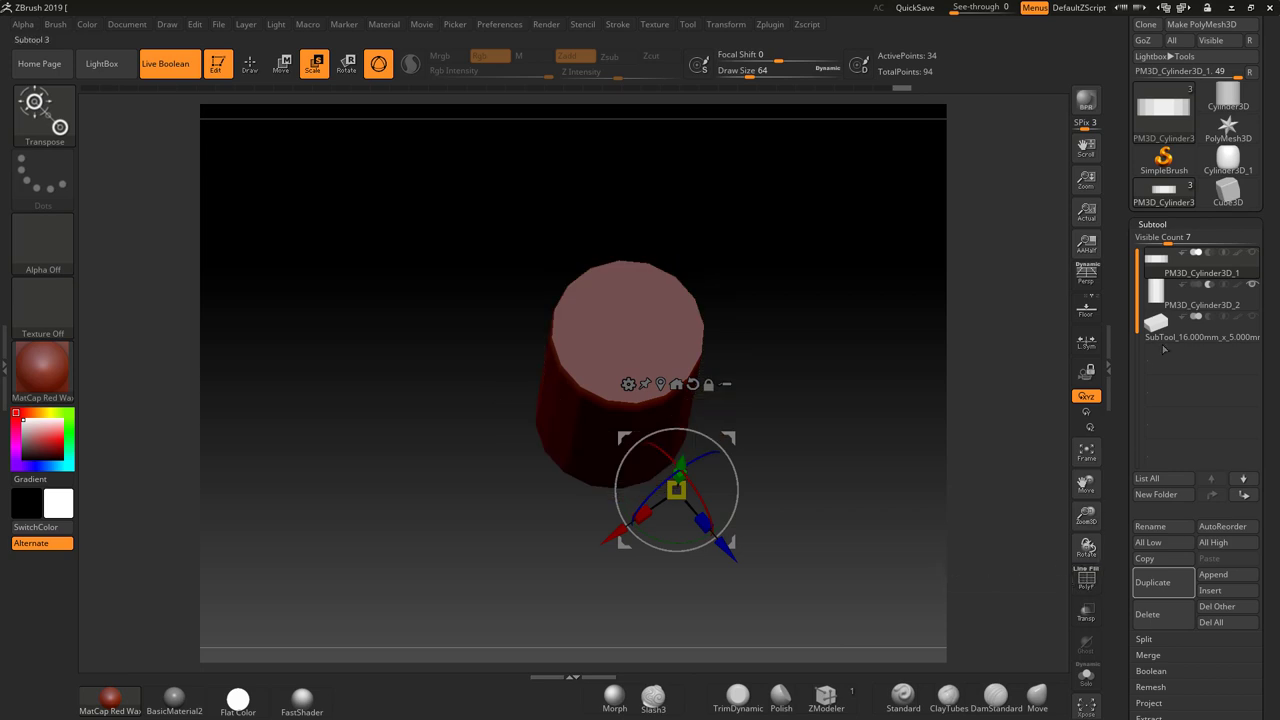
{"action": "mouse_move", "coordinate": [1156, 260]}
{"action": "left_click", "coordinate": [250, 68]}
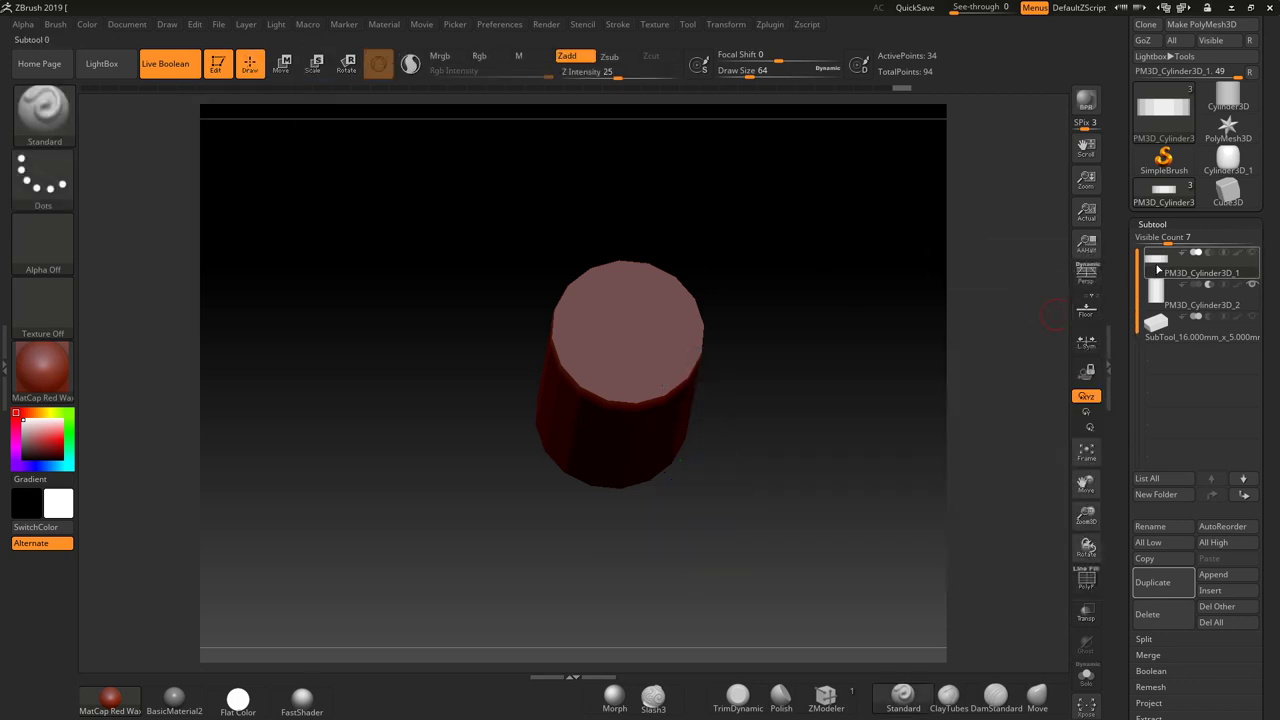
{"action": "left_click_drag", "start_coordinate": [946, 380], "coordinate": [1048, 355]}
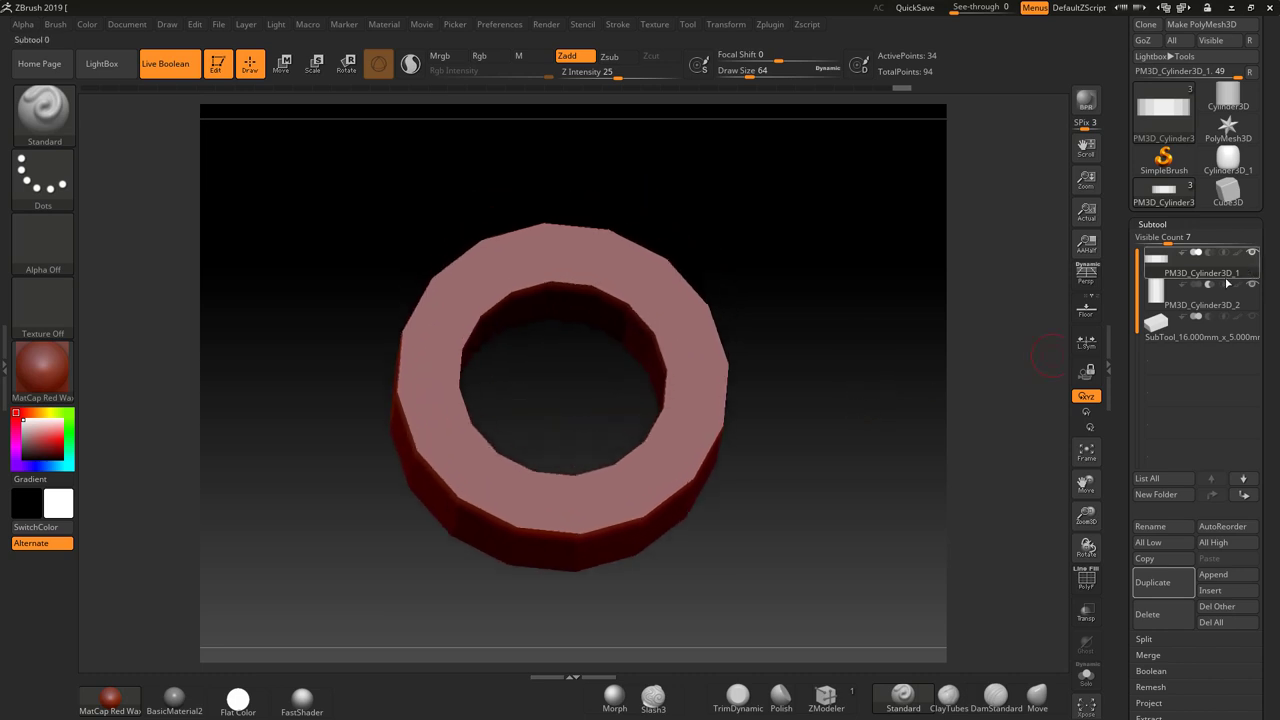
Step: Switch the duplicate cylinder to additive and back to subtractive, and examine the boolean preview from above
{"action": "mouse_move", "coordinate": [1209, 289]}
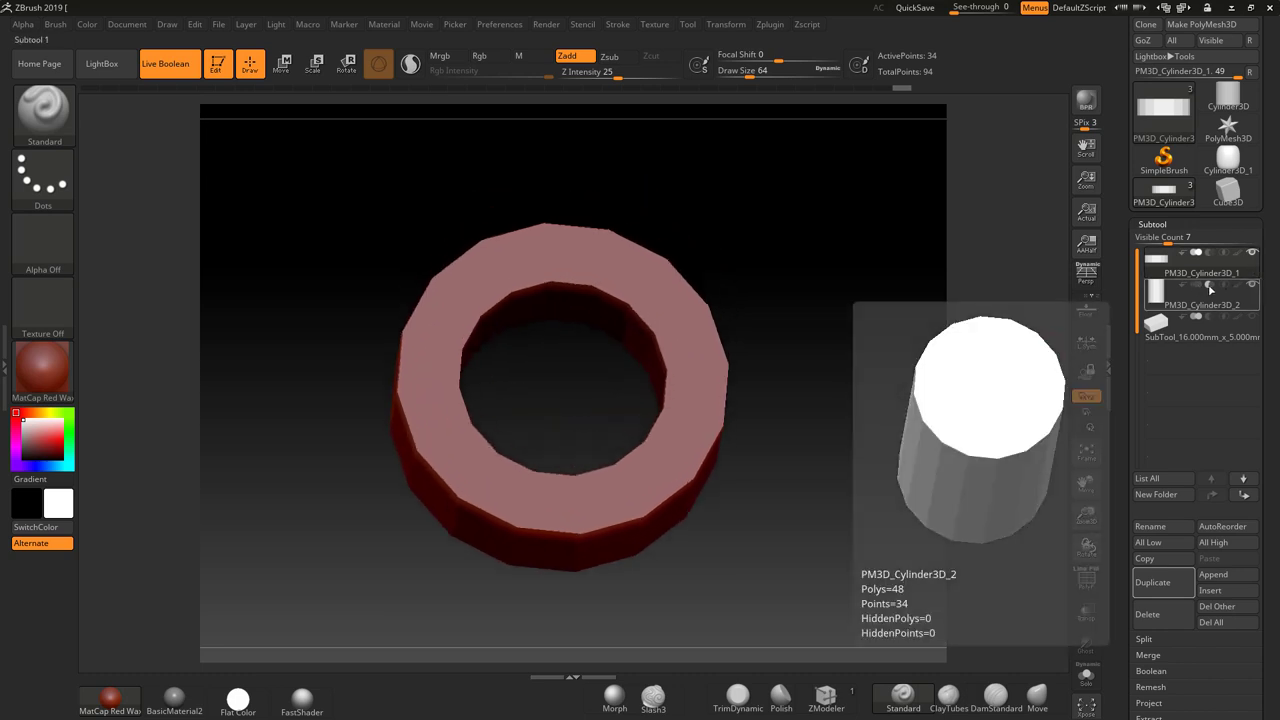
{"action": "left_click", "coordinate": [1196, 286]}
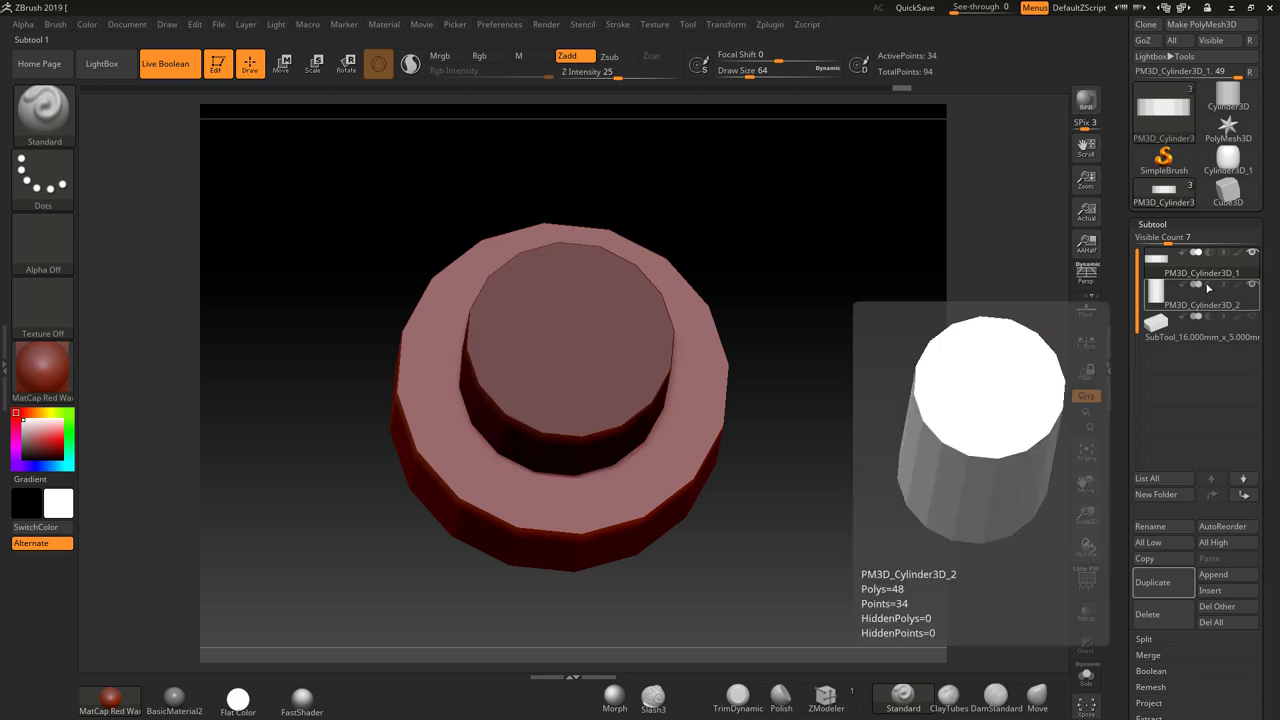
{"action": "left_click", "coordinate": [1208, 288]}
{"action": "left_click_drag", "start_coordinate": [823, 366], "coordinate": [859, 458]}
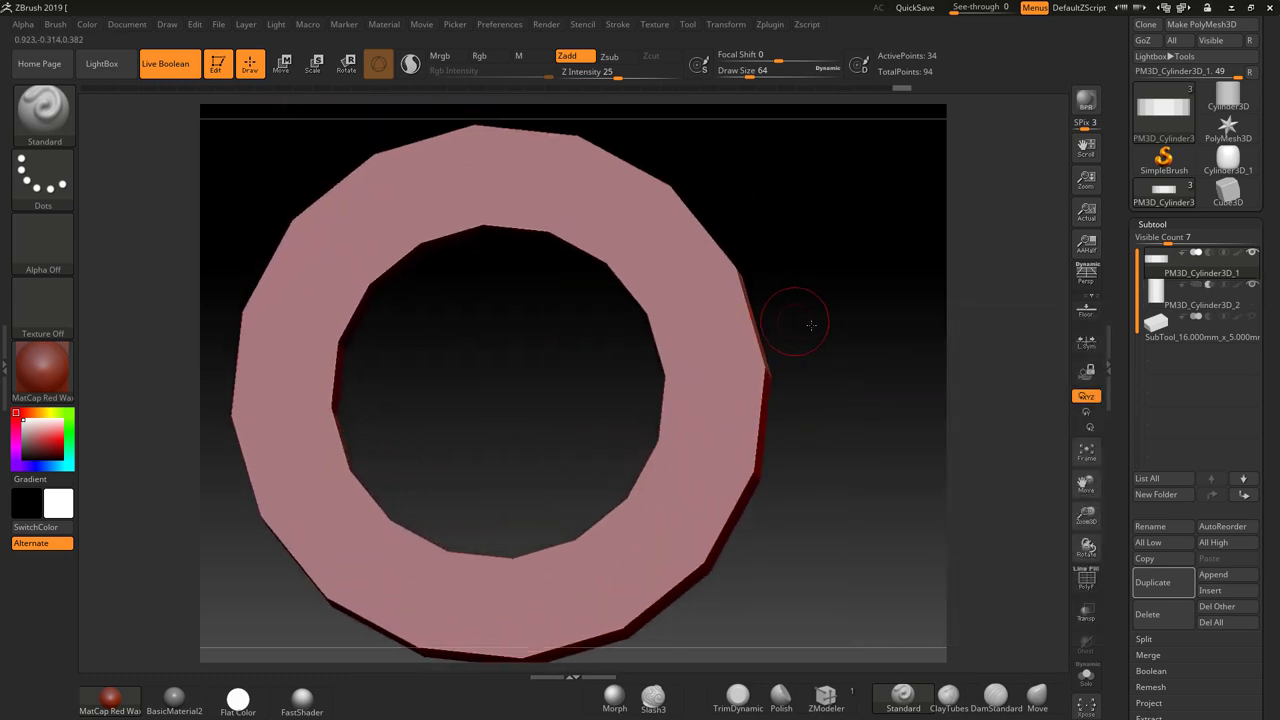
{"action": "left_click_drag", "start_coordinate": [811, 325], "coordinate": [811, 326], "text": "shift"}
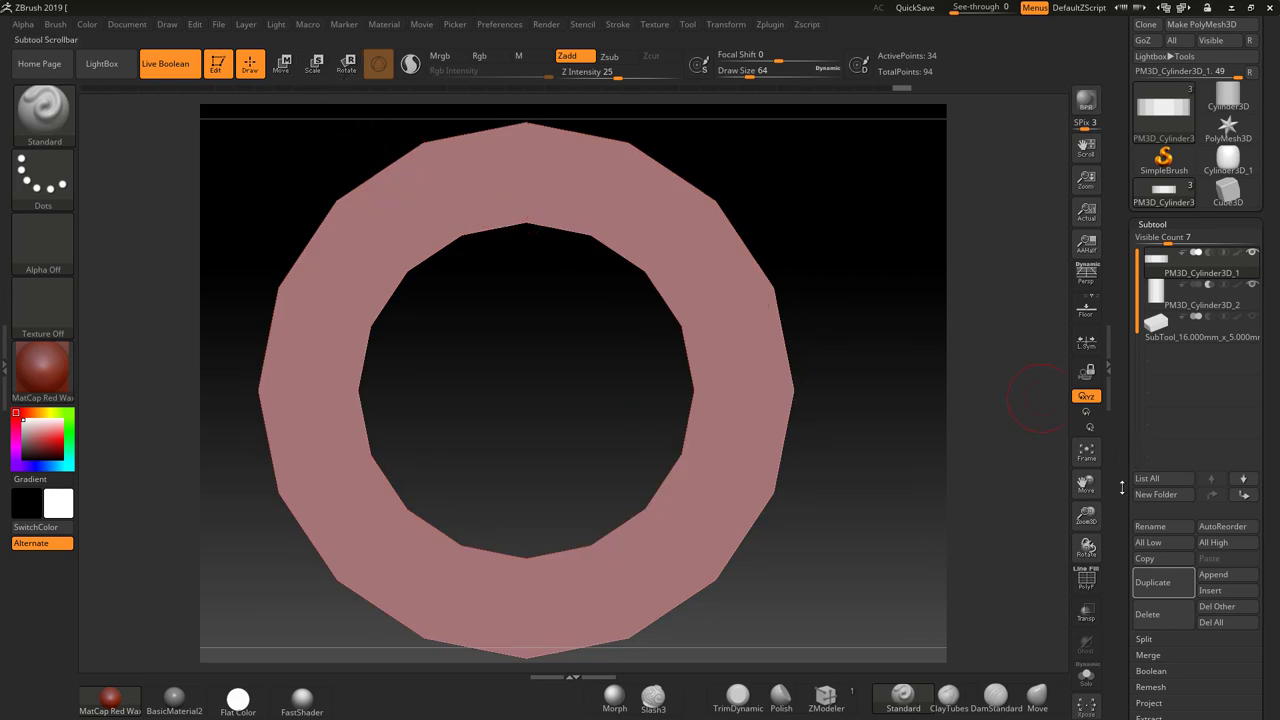
Step: Measure the ring's wall thickness, hole diameter and outer diameter with the Transpose line, and return to Draw mode
{"action": "left_click", "coordinate": [1086, 579]}
{"action": "left_click", "coordinate": [1086, 579]}
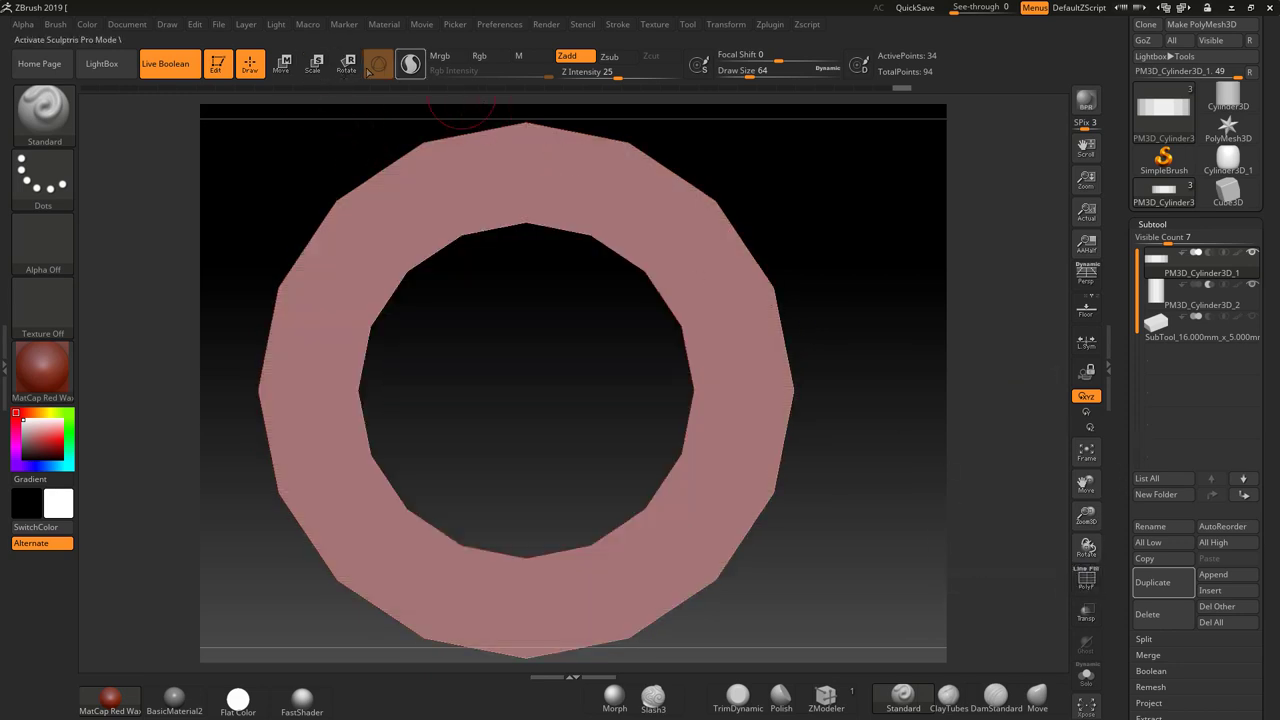
{"action": "left_click", "coordinate": [314, 64]}
{"action": "left_click", "coordinate": [377, 65]}
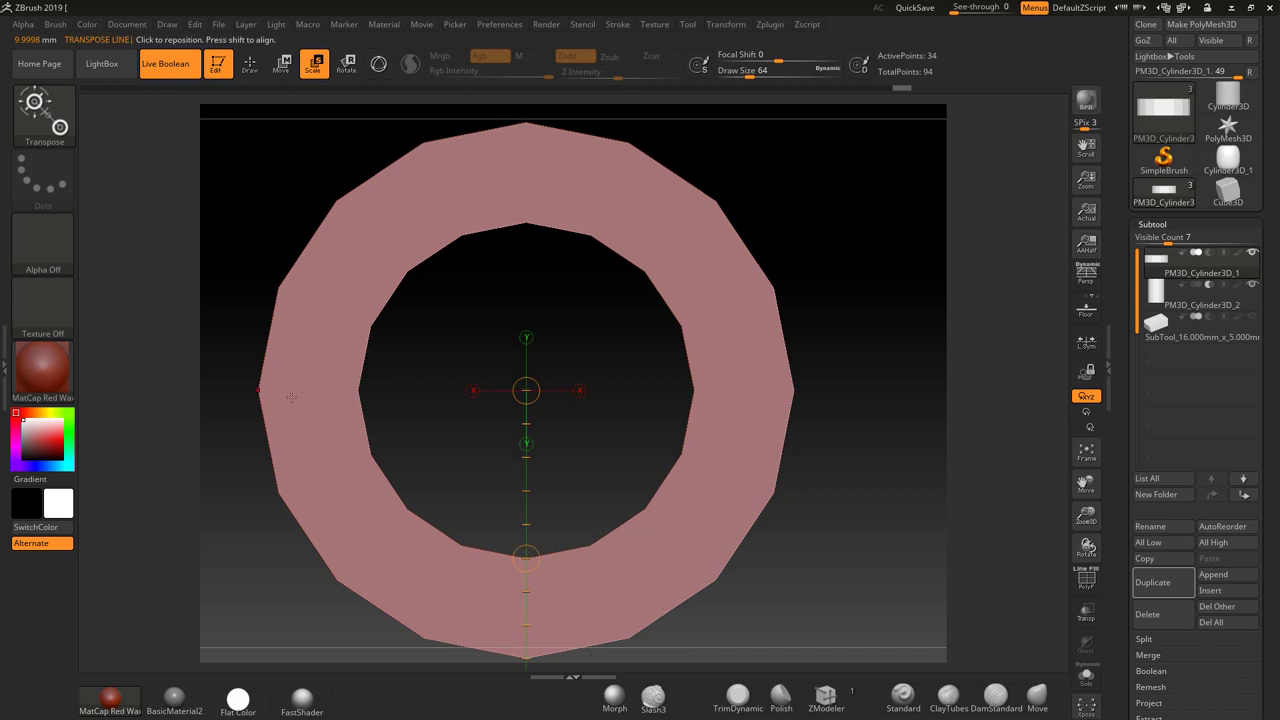
{"action": "left_click_drag", "start_coordinate": [258, 390], "coordinate": [387, 388]}
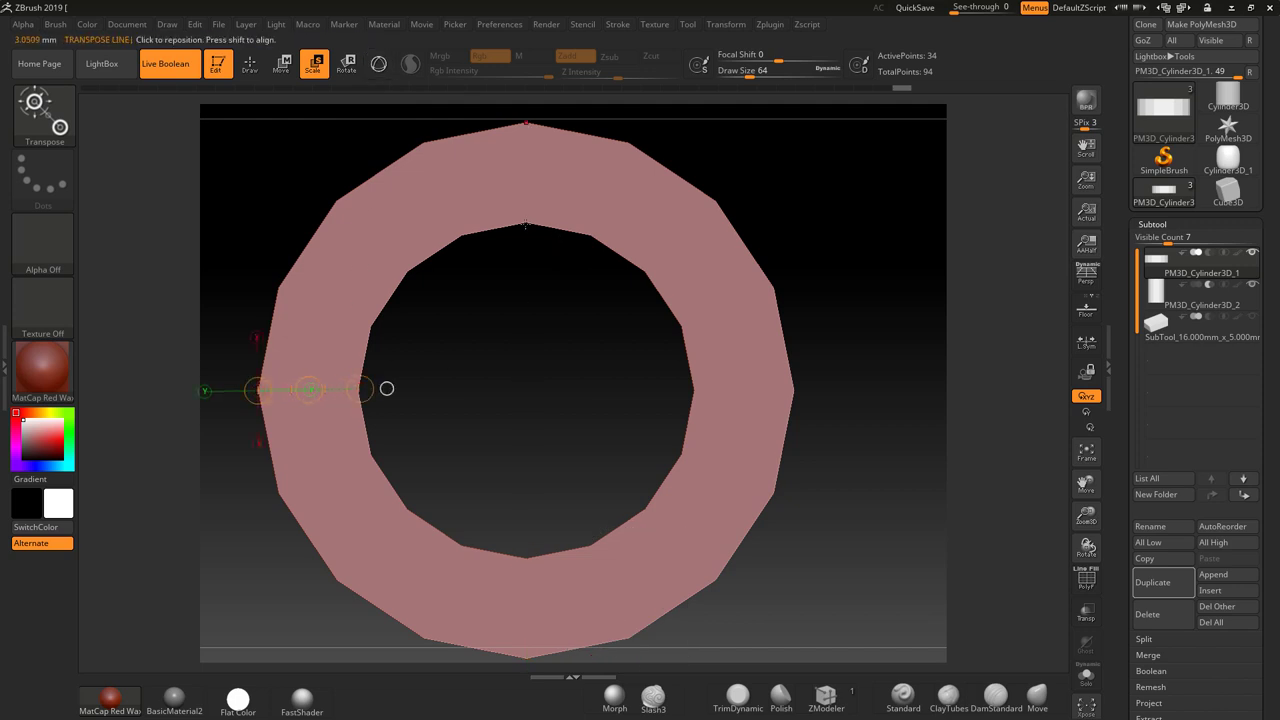
{"action": "left_click_drag", "start_coordinate": [526, 222], "coordinate": [527, 584]}
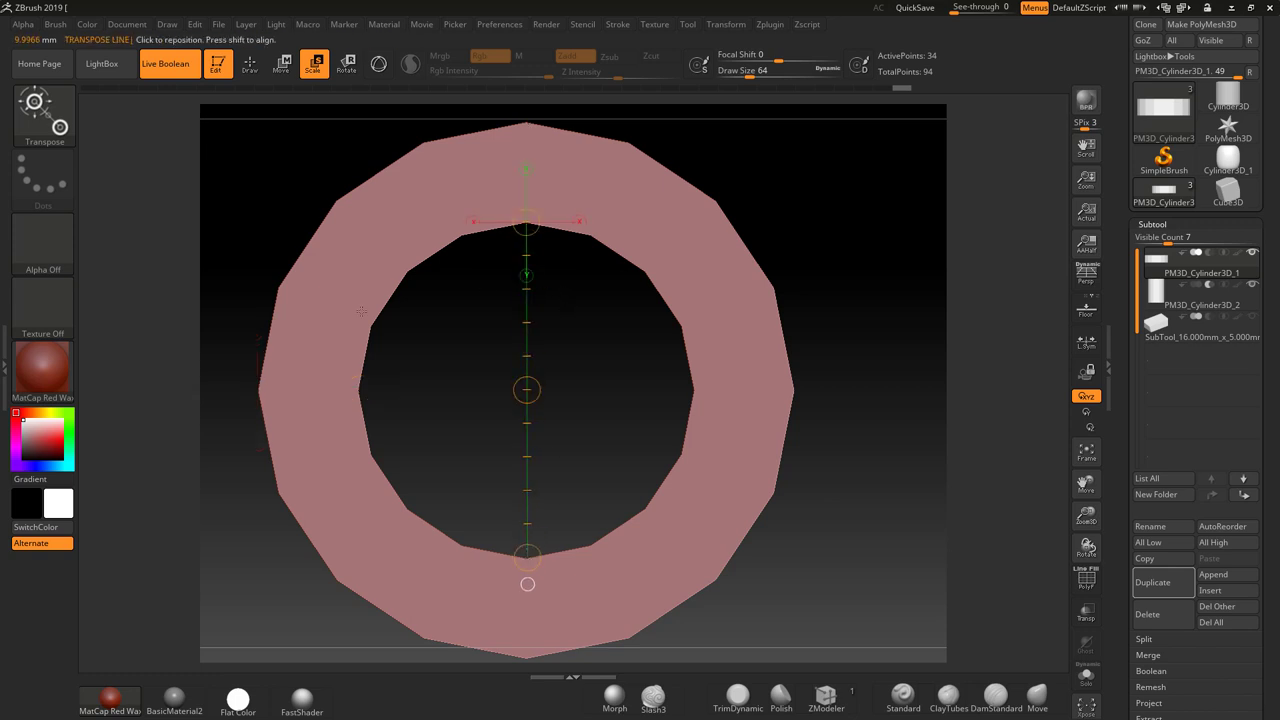
{"action": "left_click_drag", "start_coordinate": [258, 390], "coordinate": [821, 390]}
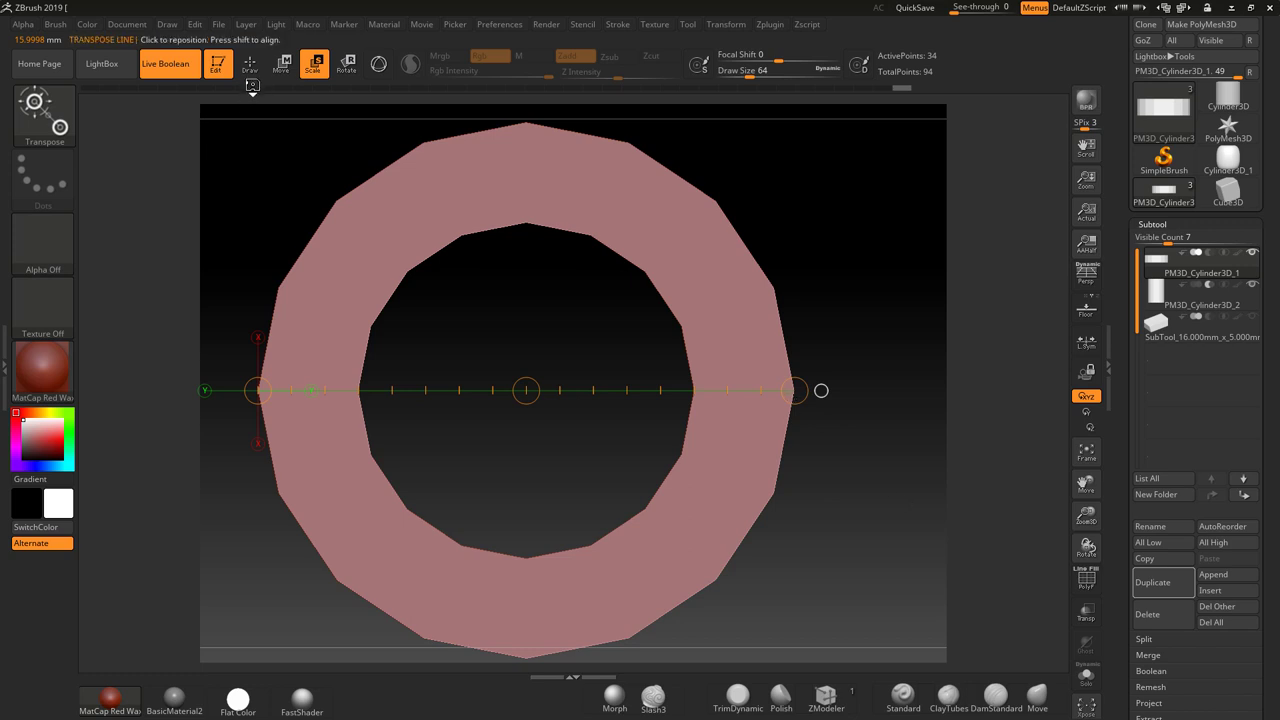
{"action": "left_click", "coordinate": [250, 66]}
Step: Delete the hidden 16 mm by 5 mm reference box subtool, leaving the two cylinders
{"action": "mouse_move", "coordinate": [954, 462]}
{"action": "right_mouse_down", "text": "ctrl"}
{"action": "mouse_move", "coordinate": [911, 434]}
{"action": "mouse_move", "coordinate": [760, 448]}
{"action": "right_mouse_up", "text": "ctrl"}
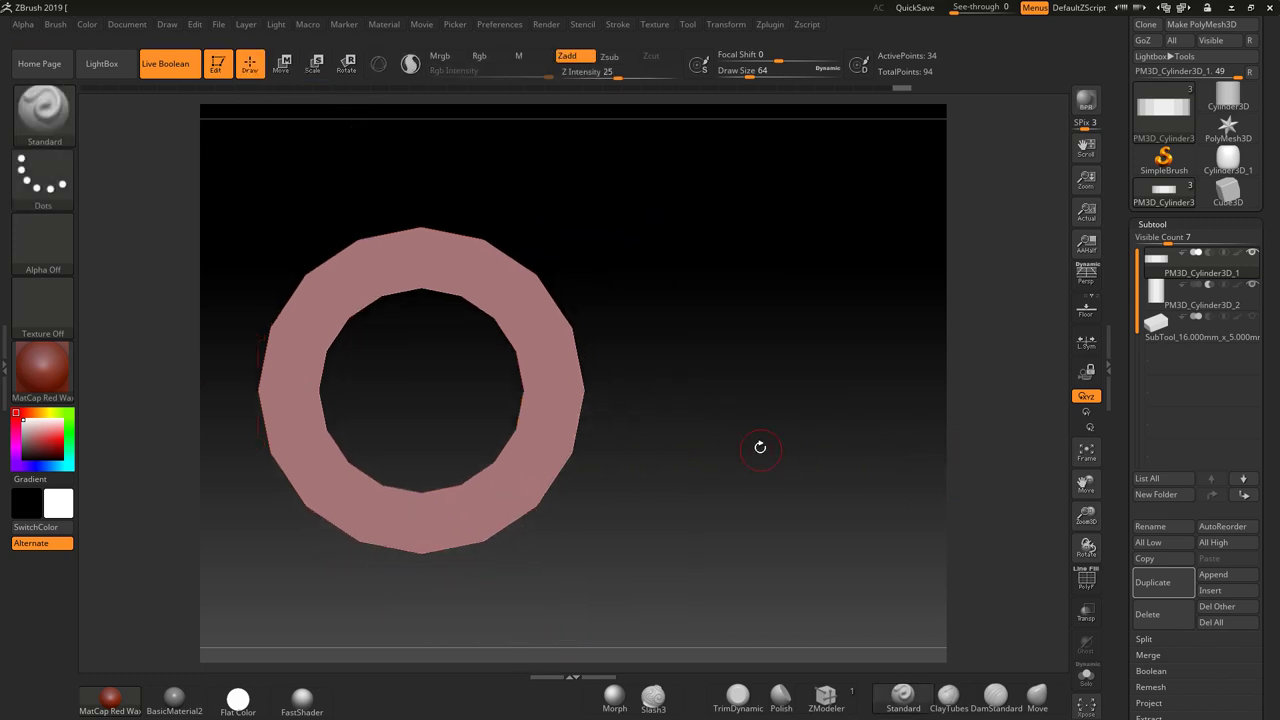
{"action": "key", "text": "ctrl+z"}
{"action": "left_click", "coordinate": [1155, 322]}
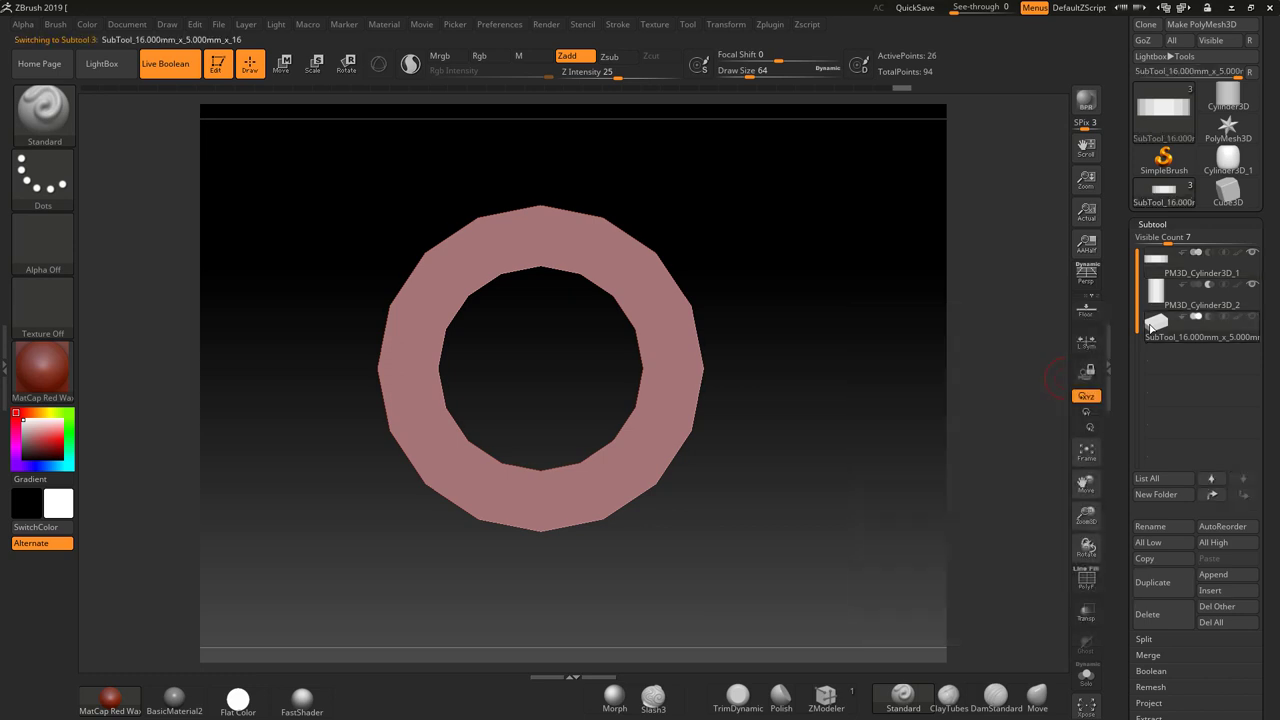
{"action": "mouse_move", "coordinate": [1164, 326]}
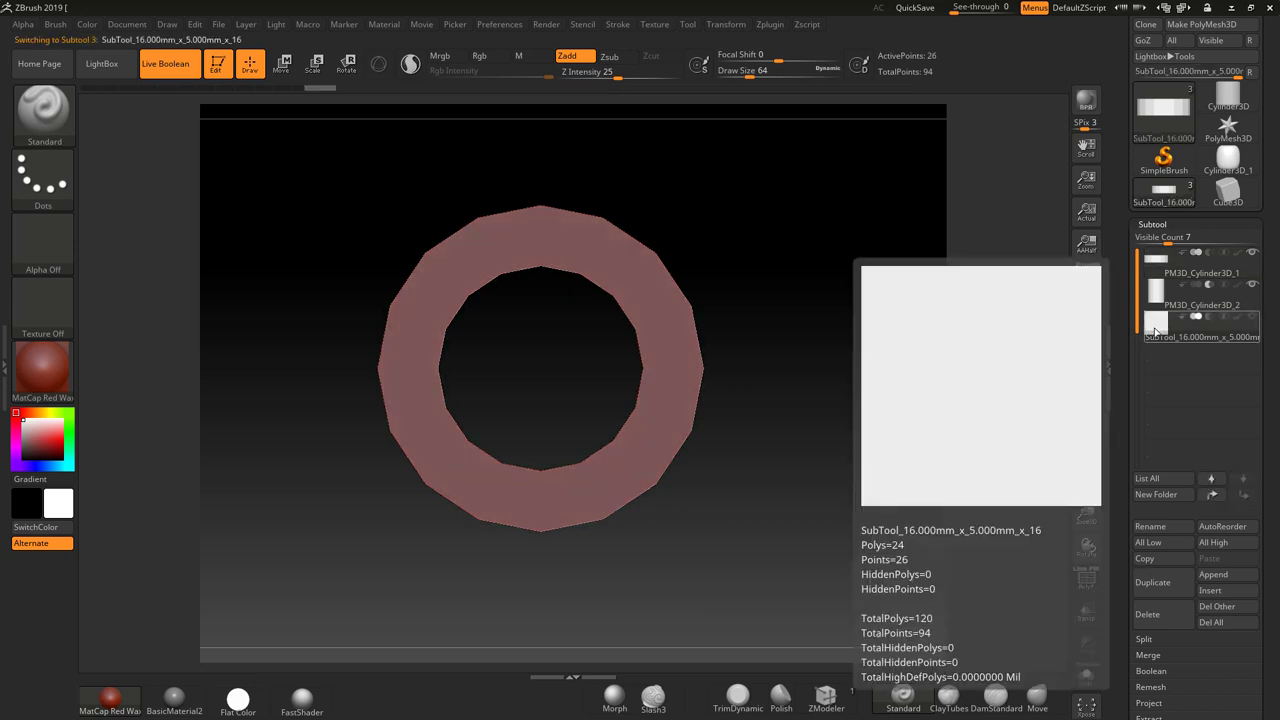
{"action": "left_click", "coordinate": [1147, 614]}
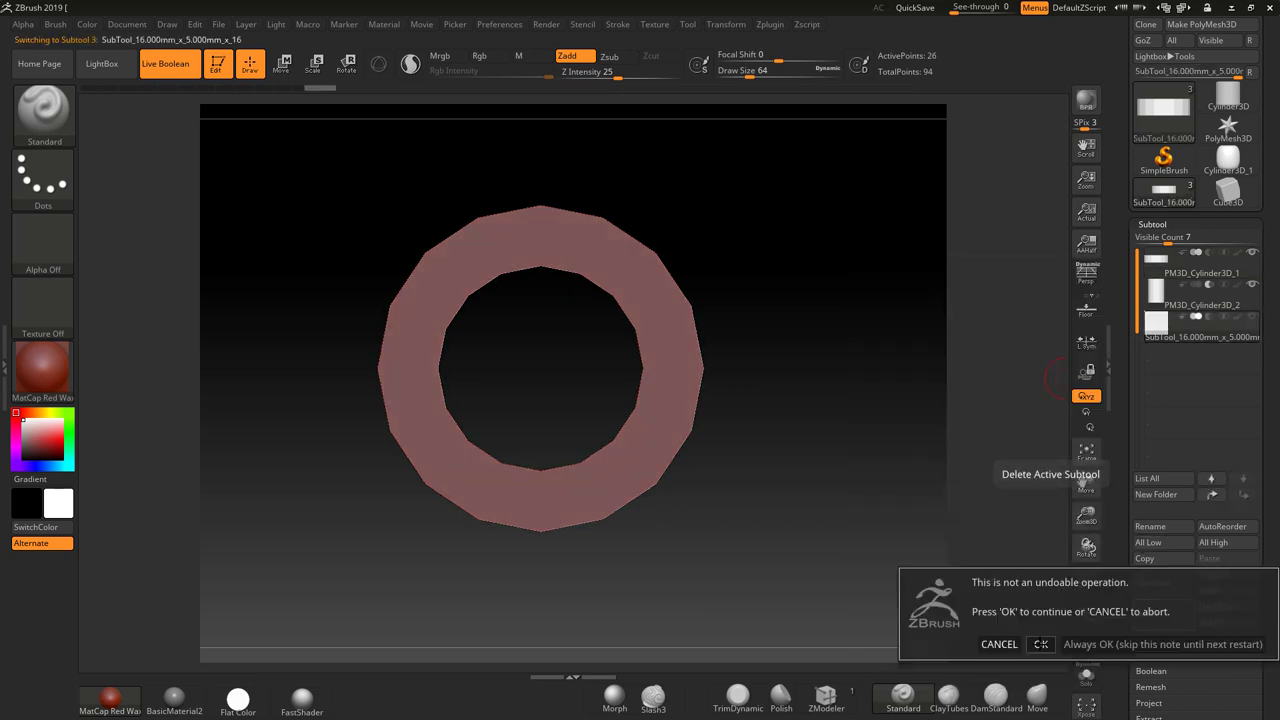
{"action": "left_click", "coordinate": [1040, 644]}
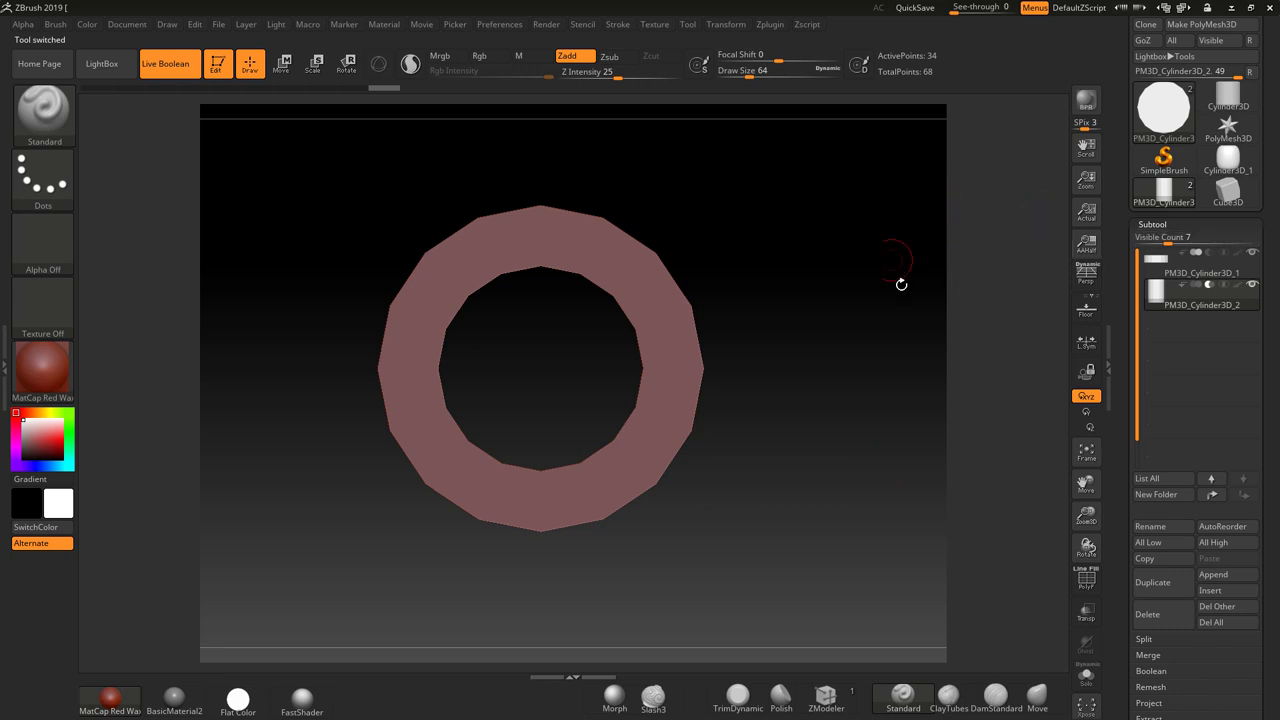
Step: Make a Boolean mesh from the two cylinder subtools and switch to the resulting ring tool
{"action": "mouse_move", "coordinate": [888, 336]}
{"action": "left_mouse_down"}
{"action": "mouse_move", "coordinate": [831, 349]}
{"action": "mouse_move", "coordinate": [854, 314]}
{"action": "mouse_move", "coordinate": [848, 343]}
{"action": "left_mouse_up"}
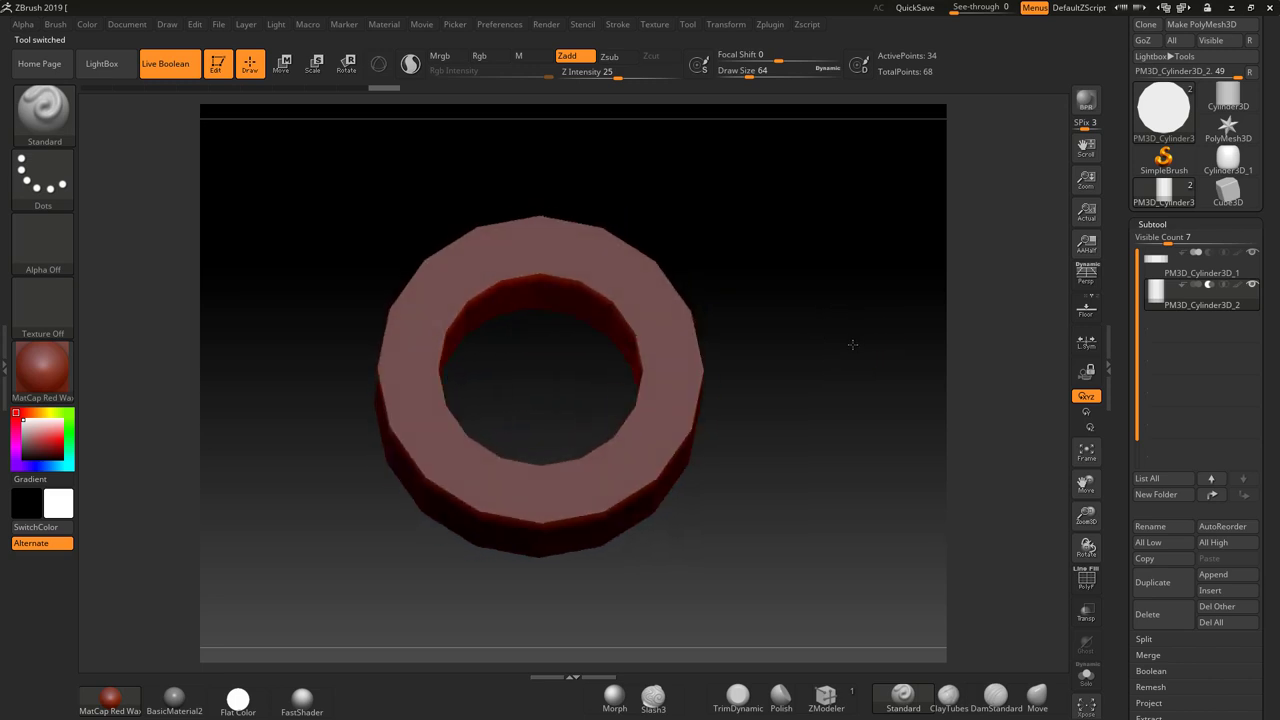
{"action": "left_click_drag", "start_coordinate": [922, 438], "coordinate": [1017, 389]}
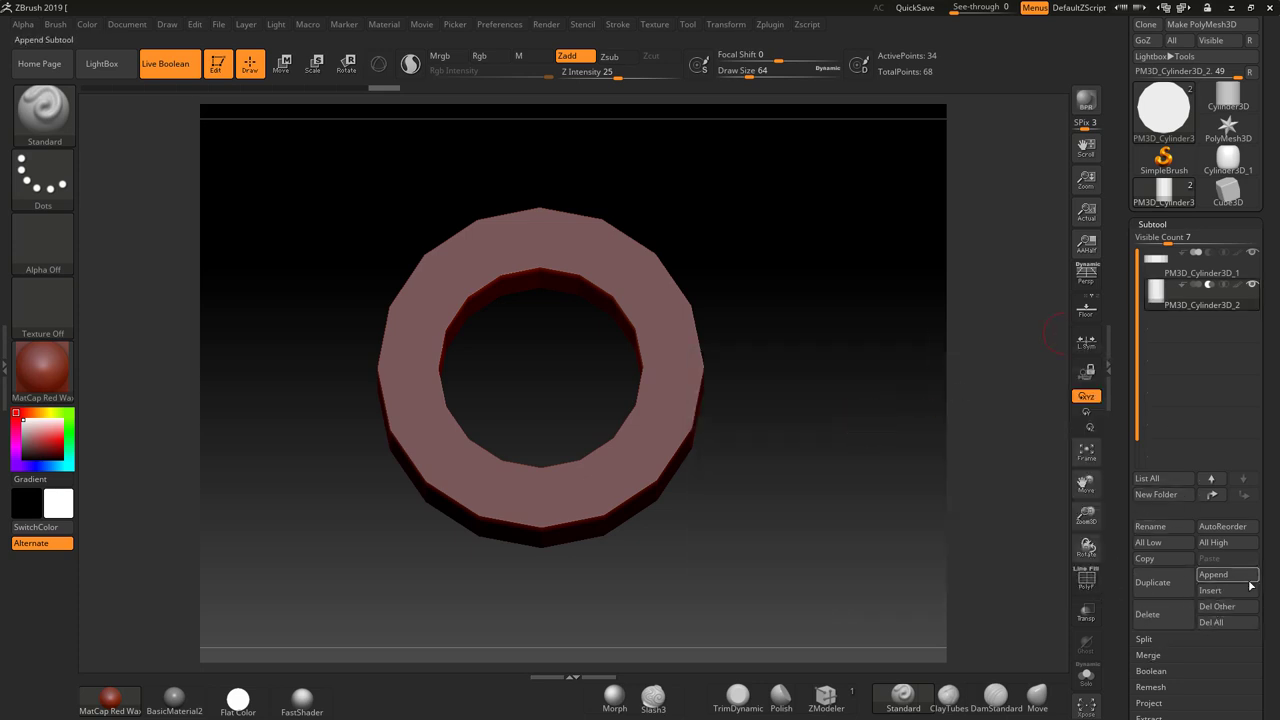
{"action": "scroll", "coordinate": [1223, 370], "scroll_direction": "down", "scroll_amount": 1}
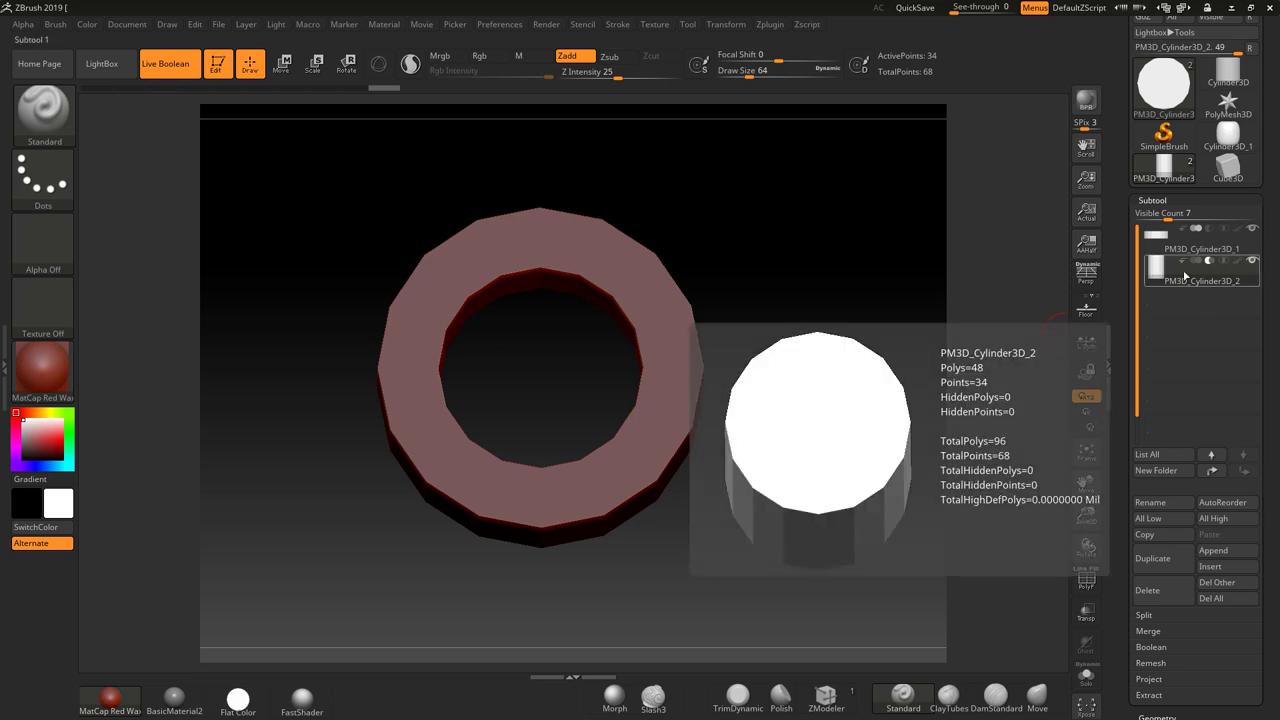
{"action": "left_click", "coordinate": [1158, 648]}
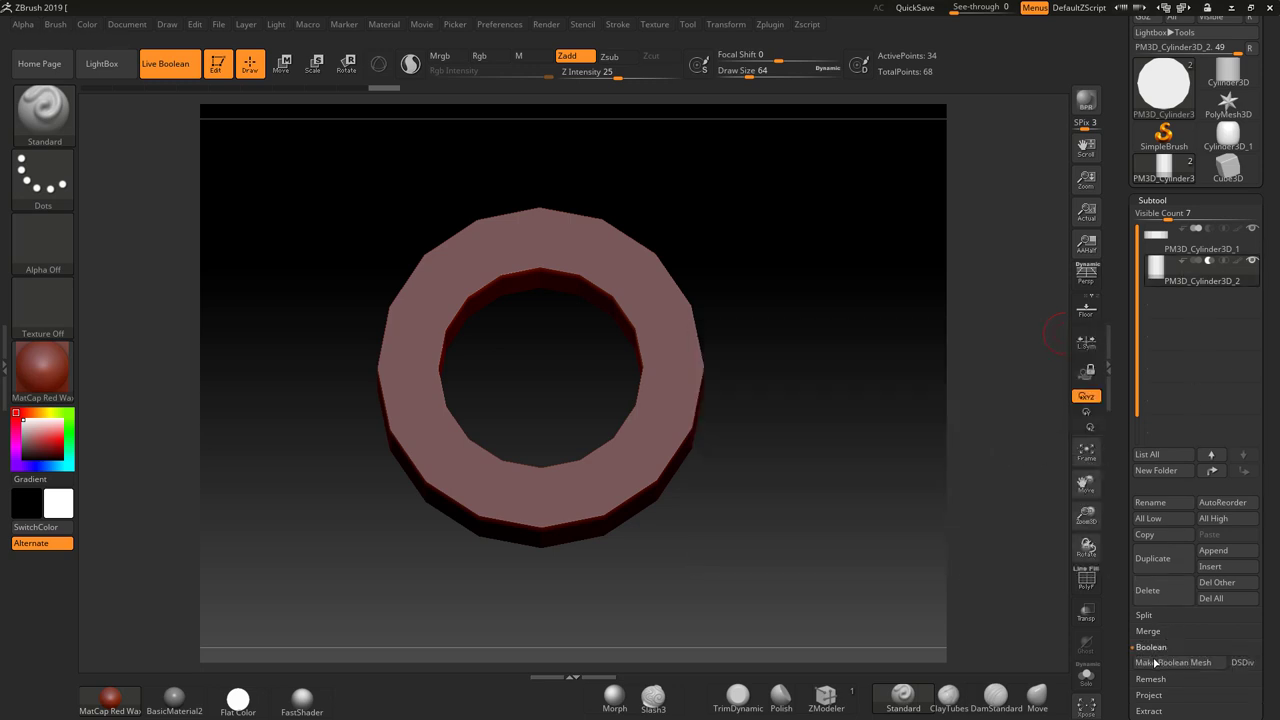
{"action": "left_click", "coordinate": [1155, 663]}
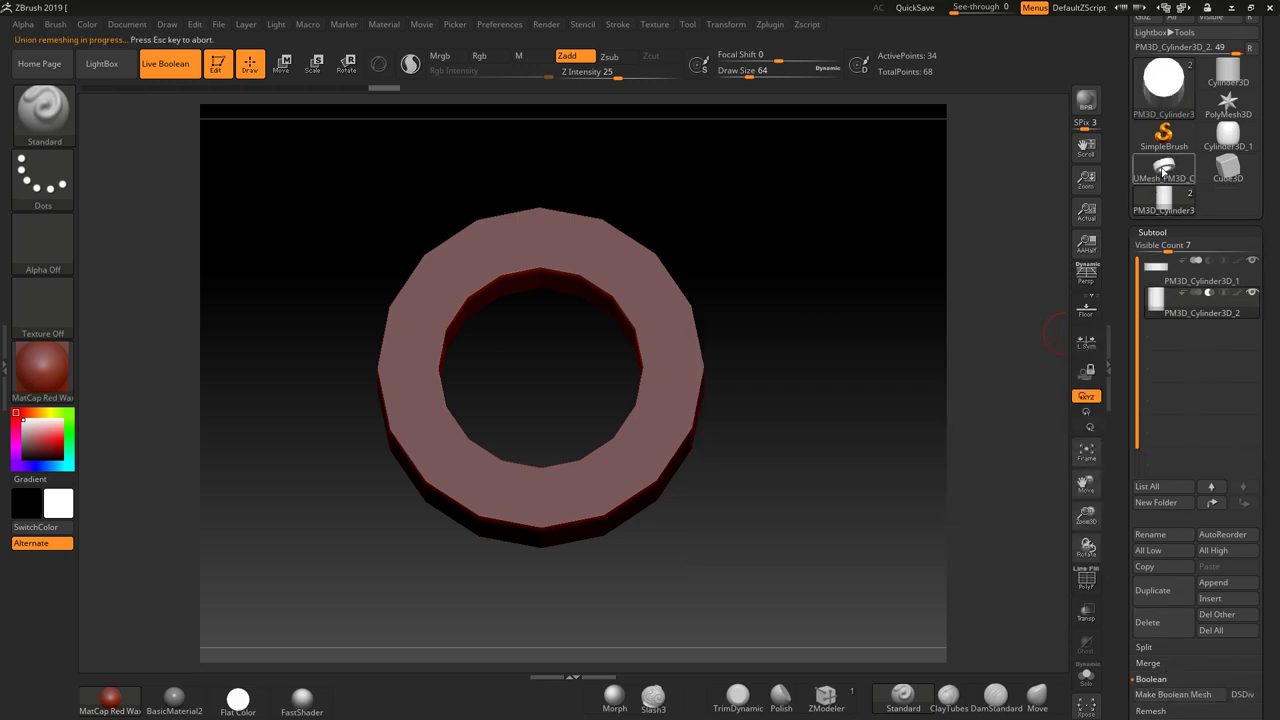
{"action": "left_click", "coordinate": [1163, 172]}
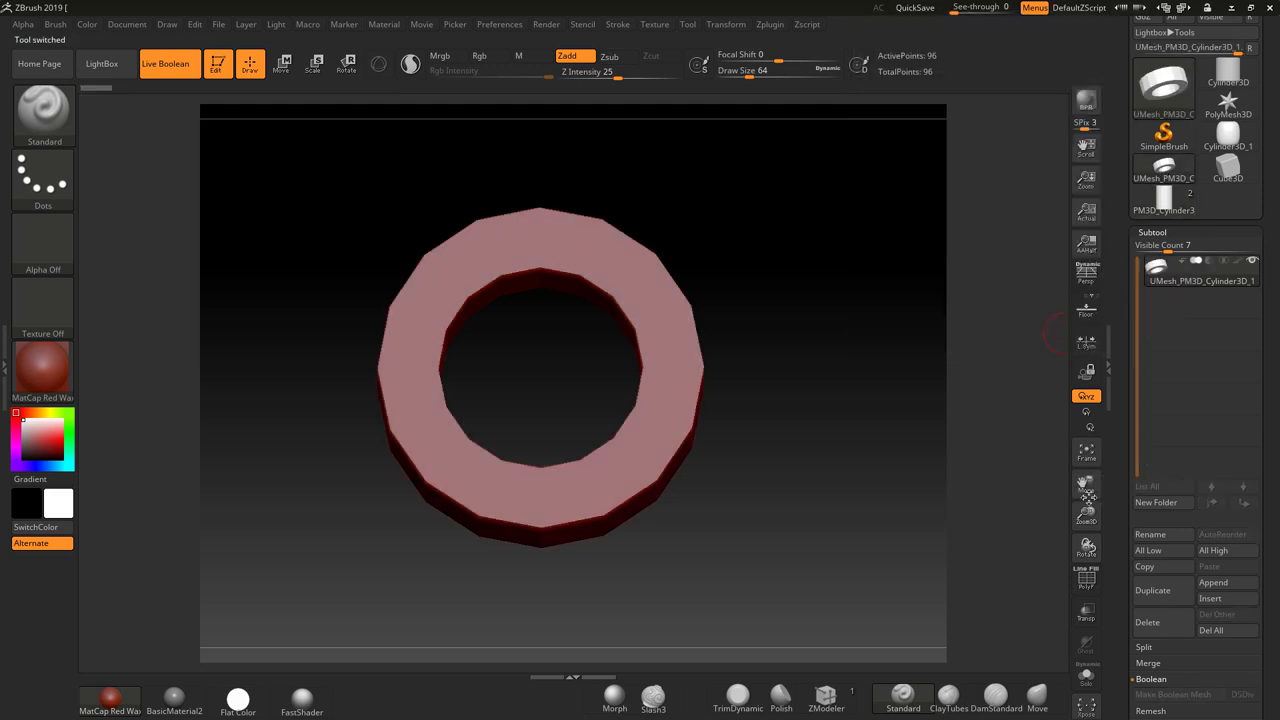
Step: Turn off Live Boolean and turn on the polyframe display to inspect the merged ring's topology
{"action": "mouse_move", "coordinate": [923, 423]}
{"action": "left_mouse_down"}
{"action": "mouse_move", "coordinate": [943, 440]}
{"action": "mouse_move", "coordinate": [926, 428]}
{"action": "left_mouse_up"}
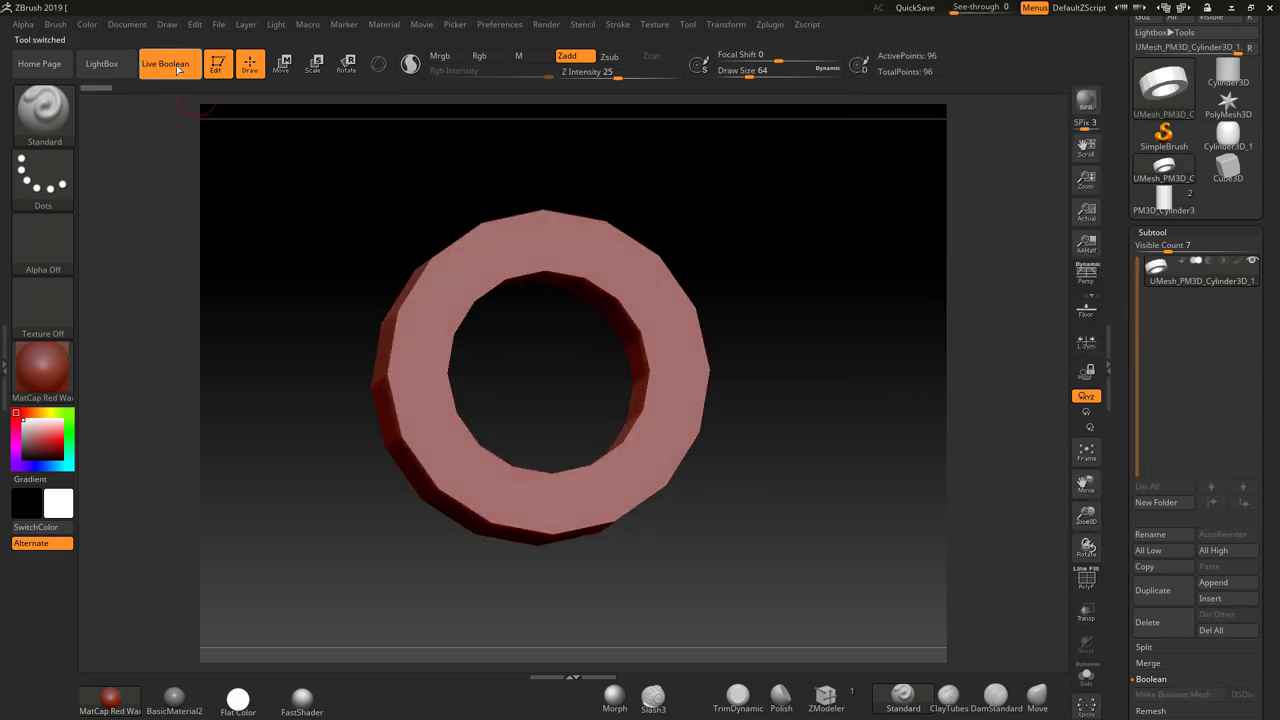
{"action": "left_click_drag", "start_coordinate": [812, 363], "coordinate": [1040, 540]}
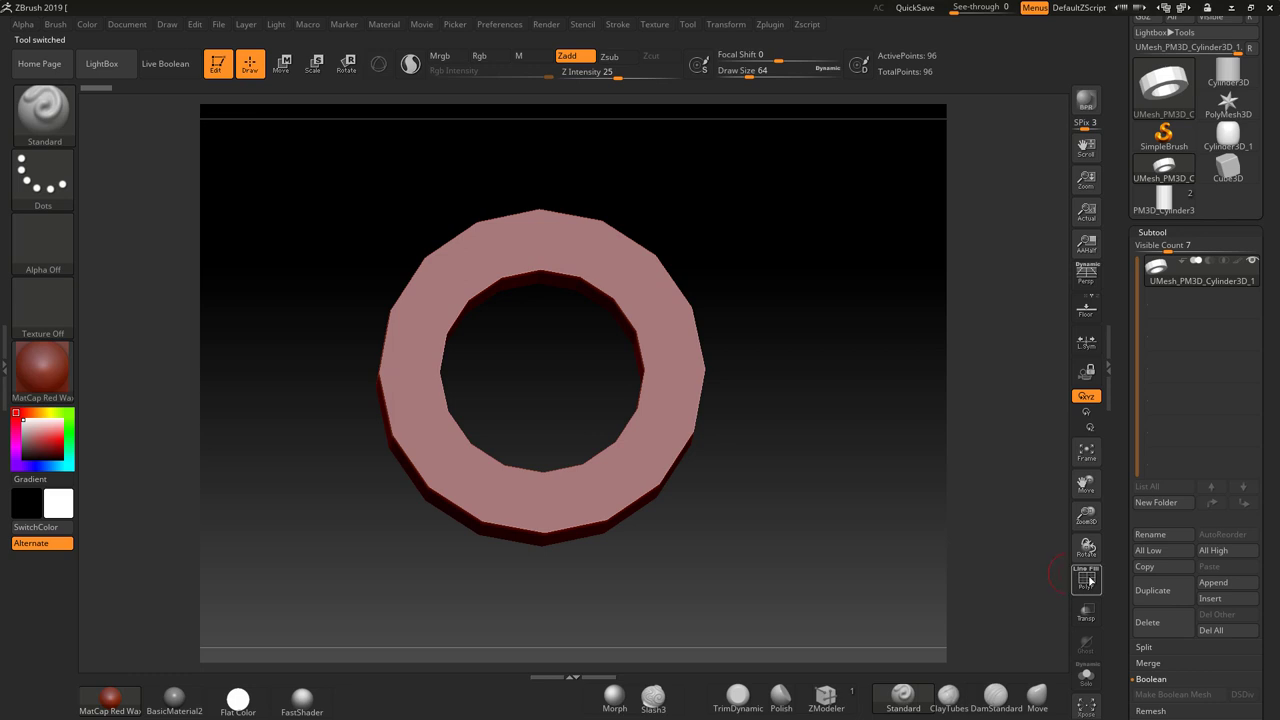
{"action": "left_click", "coordinate": [1089, 581]}
{"action": "mouse_move", "coordinate": [866, 451]}
{"action": "left_mouse_down"}
{"action": "mouse_move", "coordinate": [849, 391]}
{"action": "mouse_move", "coordinate": [874, 429]}
{"action": "mouse_move", "coordinate": [856, 456]}
{"action": "left_mouse_up"}
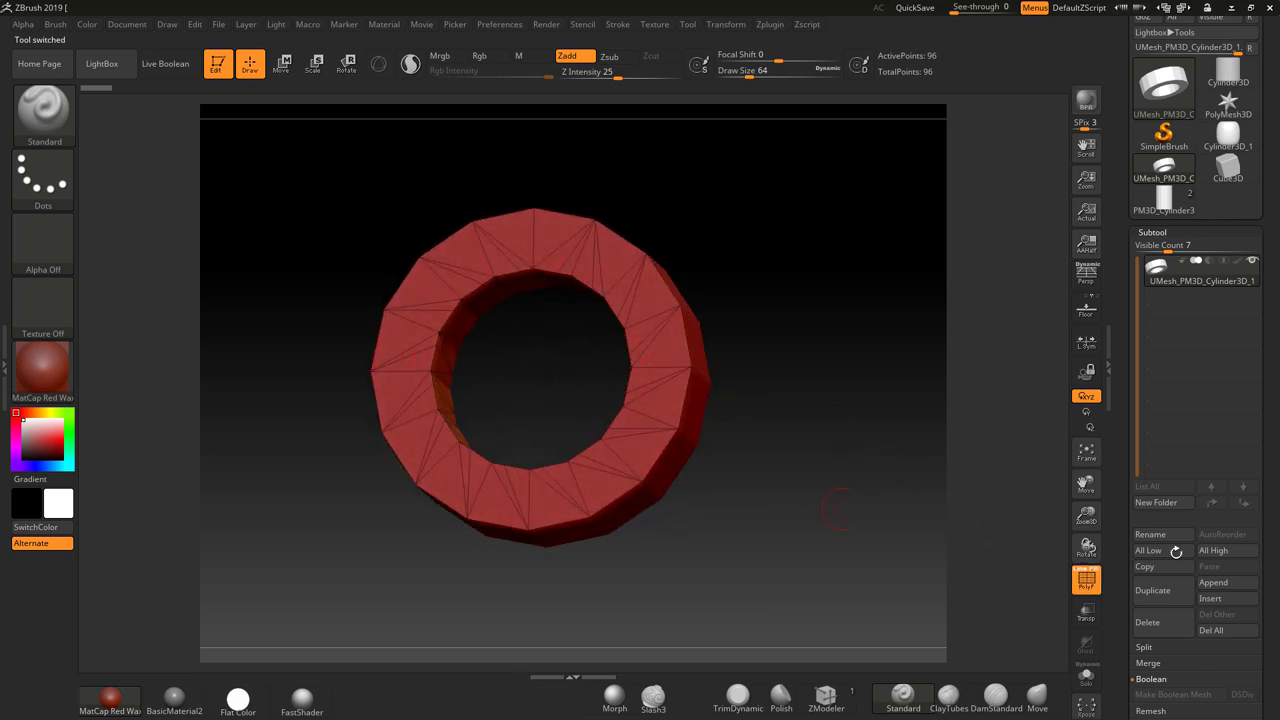
Step: Try DynaMesh on the ring at resolution 248, and undo it
{"action": "scroll", "coordinate": [1268, 573], "scroll_direction": "down", "scroll_amount": 5}
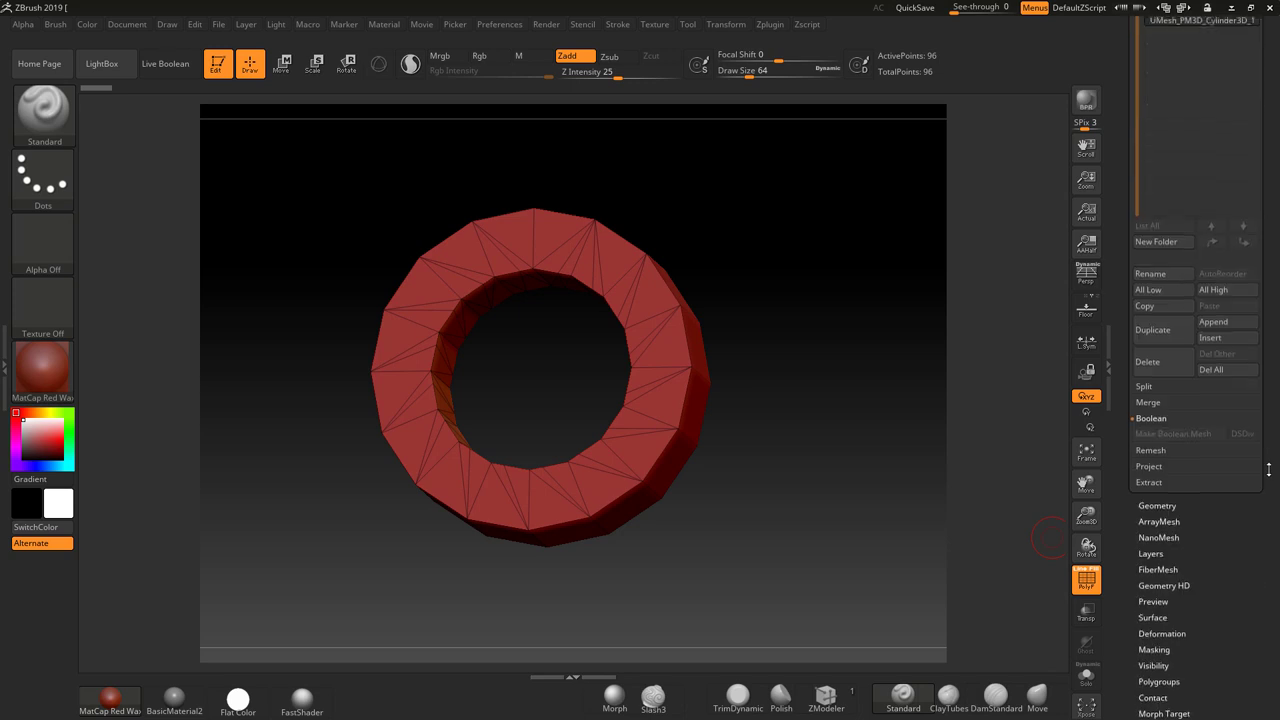
{"action": "left_click", "coordinate": [1158, 502]}
{"action": "scroll", "coordinate": [1222, 562], "scroll_direction": "down", "scroll_amount": 2}
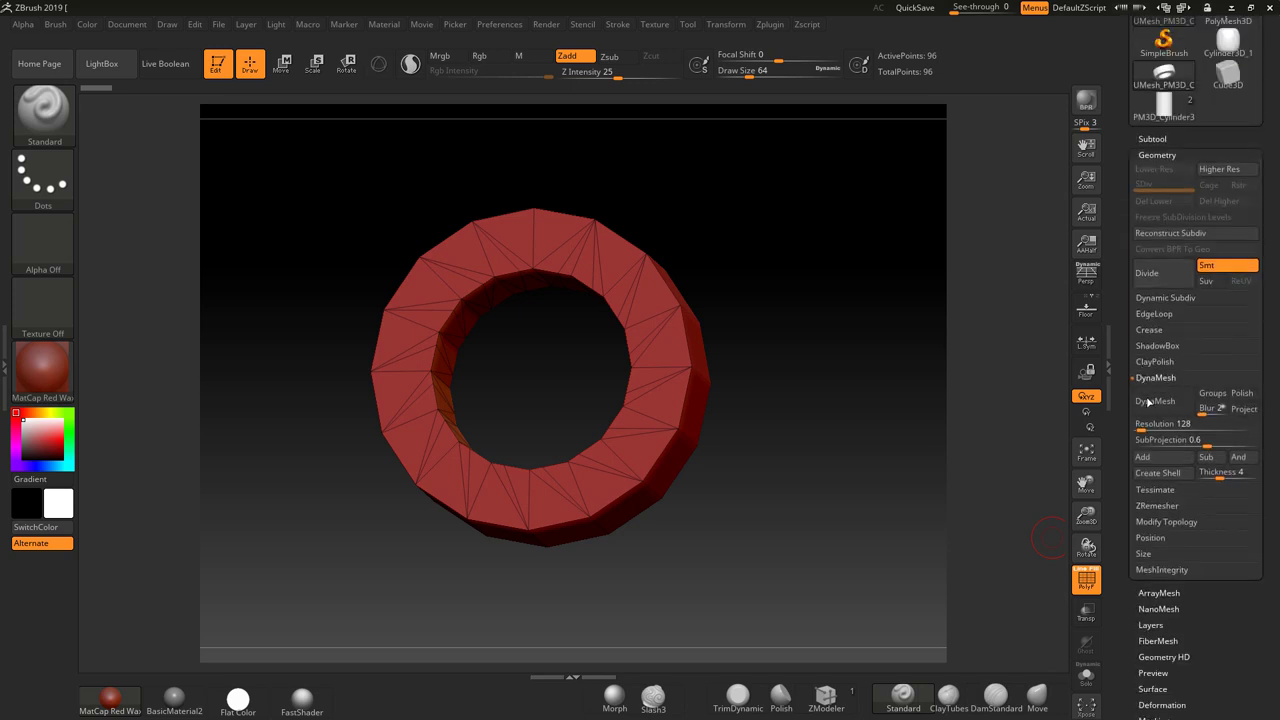
{"action": "left_click", "coordinate": [1153, 423]}
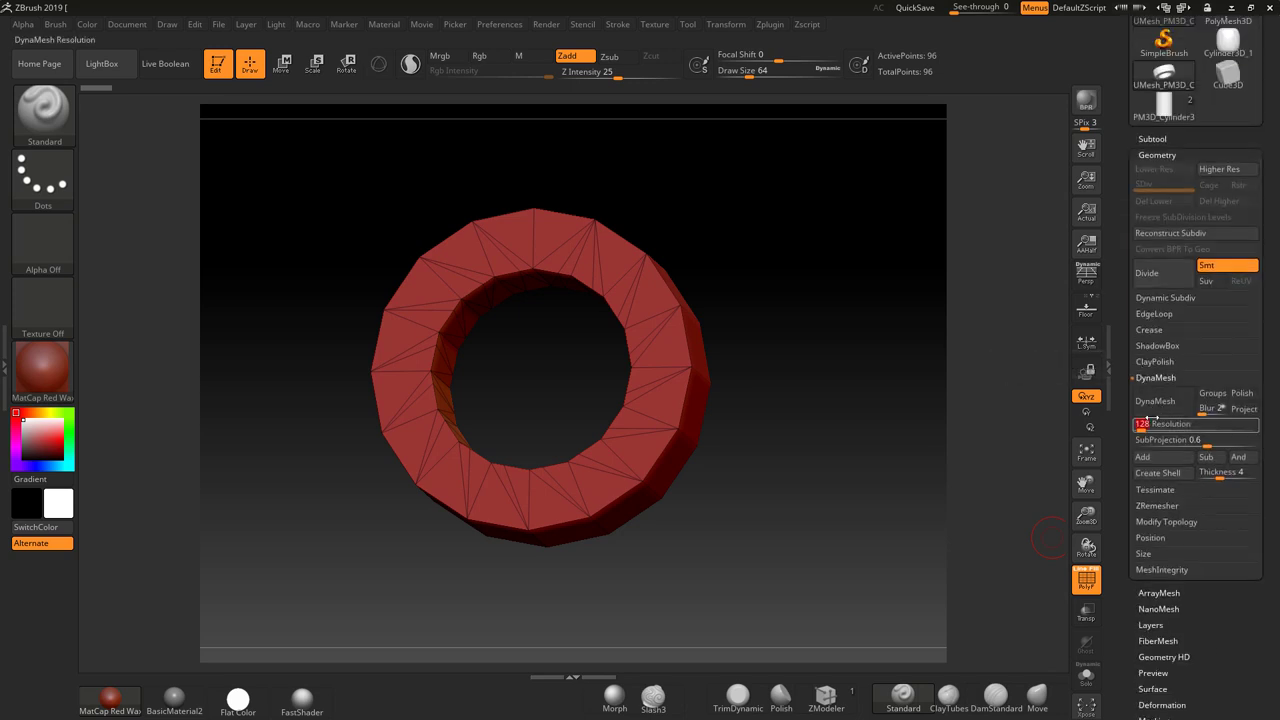
{"action": "type", "text": "2"}
{"action": "key", "text": "Return"}
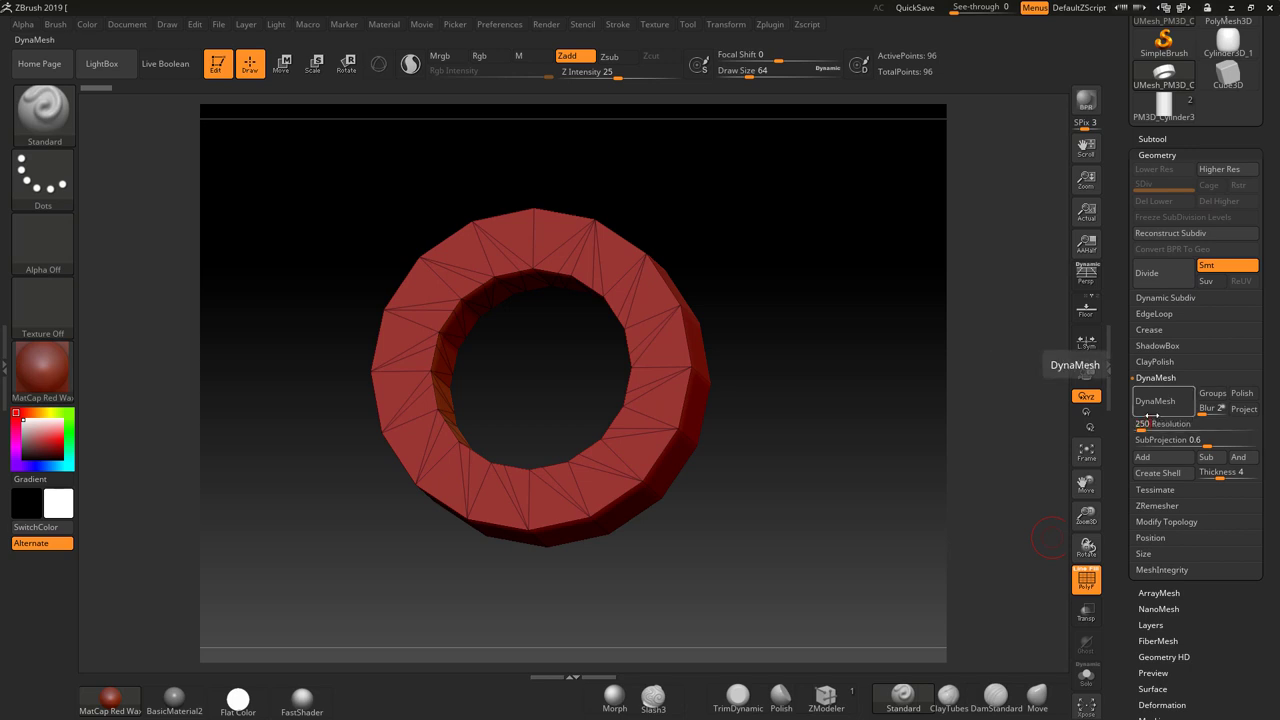
{"action": "type", "text": "48"}
{"action": "left_click", "coordinate": [1155, 401]}
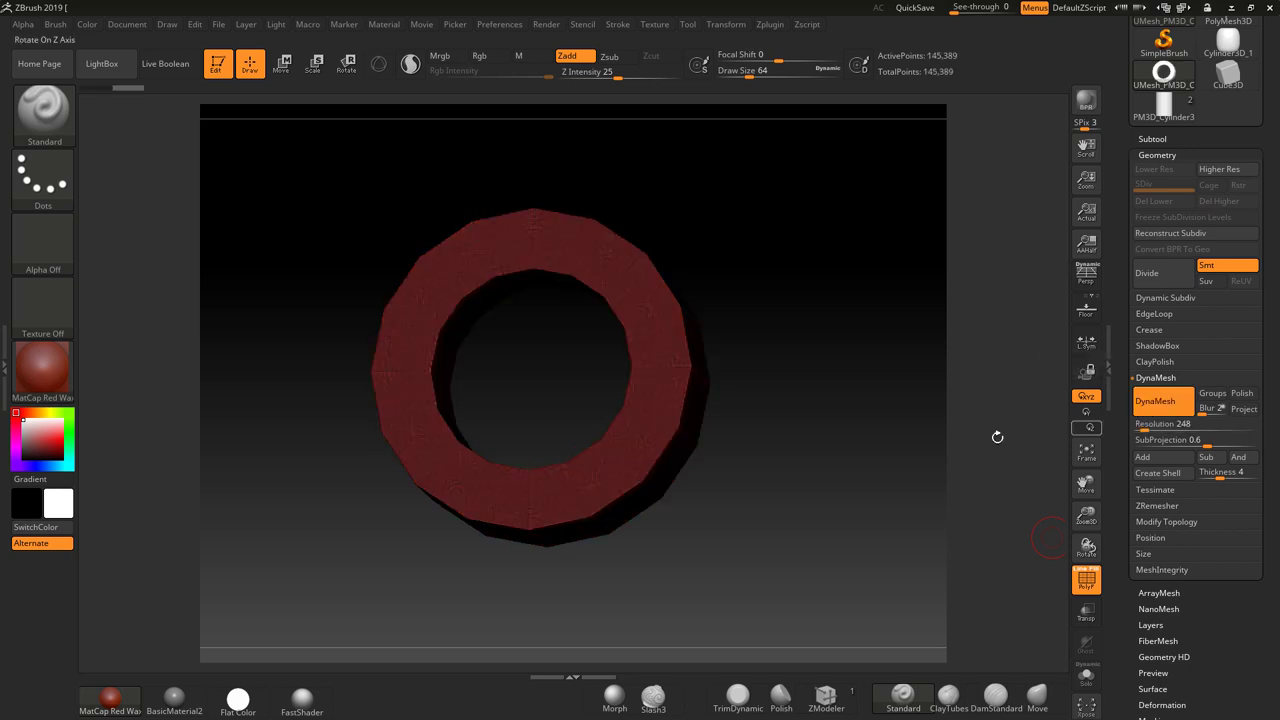
{"action": "left_click_drag", "start_coordinate": [908, 459], "coordinate": [917, 461]}
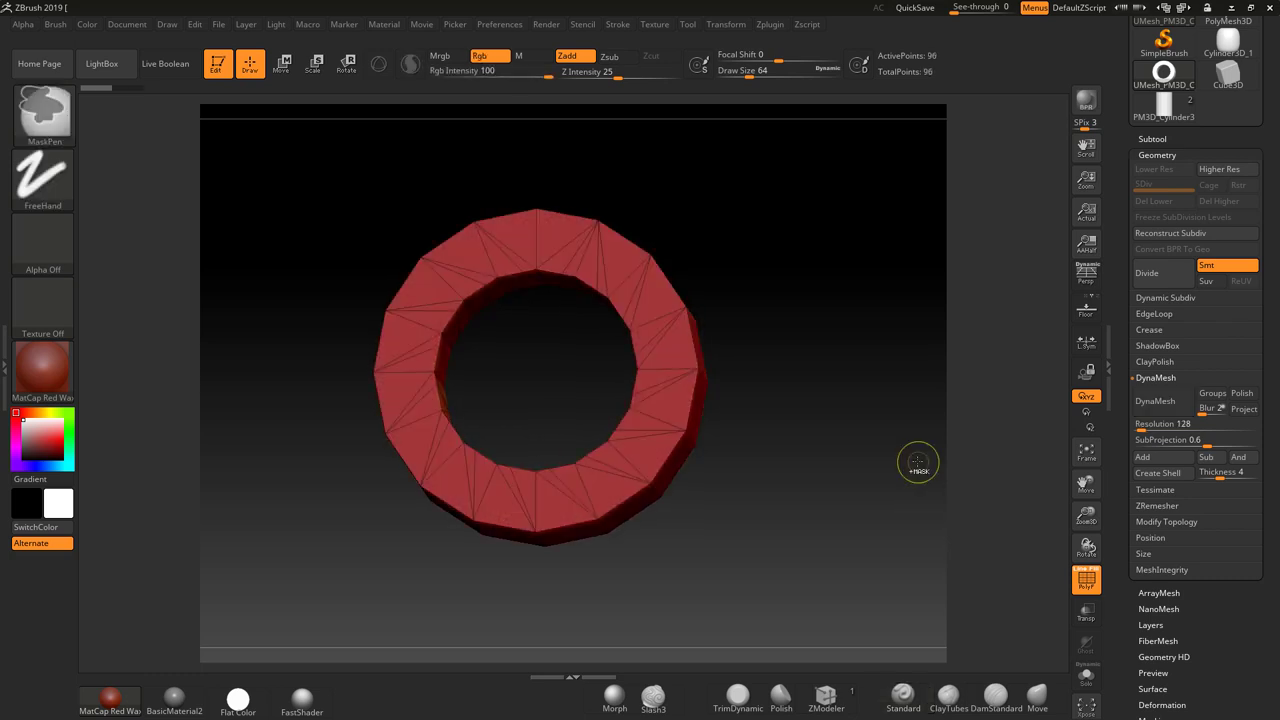
{"action": "key", "text": "ctrl"}
Step: Try dividing the ring's triangulated mesh once with smoothing on, and undo the subdivision
{"action": "left_click_drag", "start_coordinate": [908, 446], "coordinate": [910, 450]}
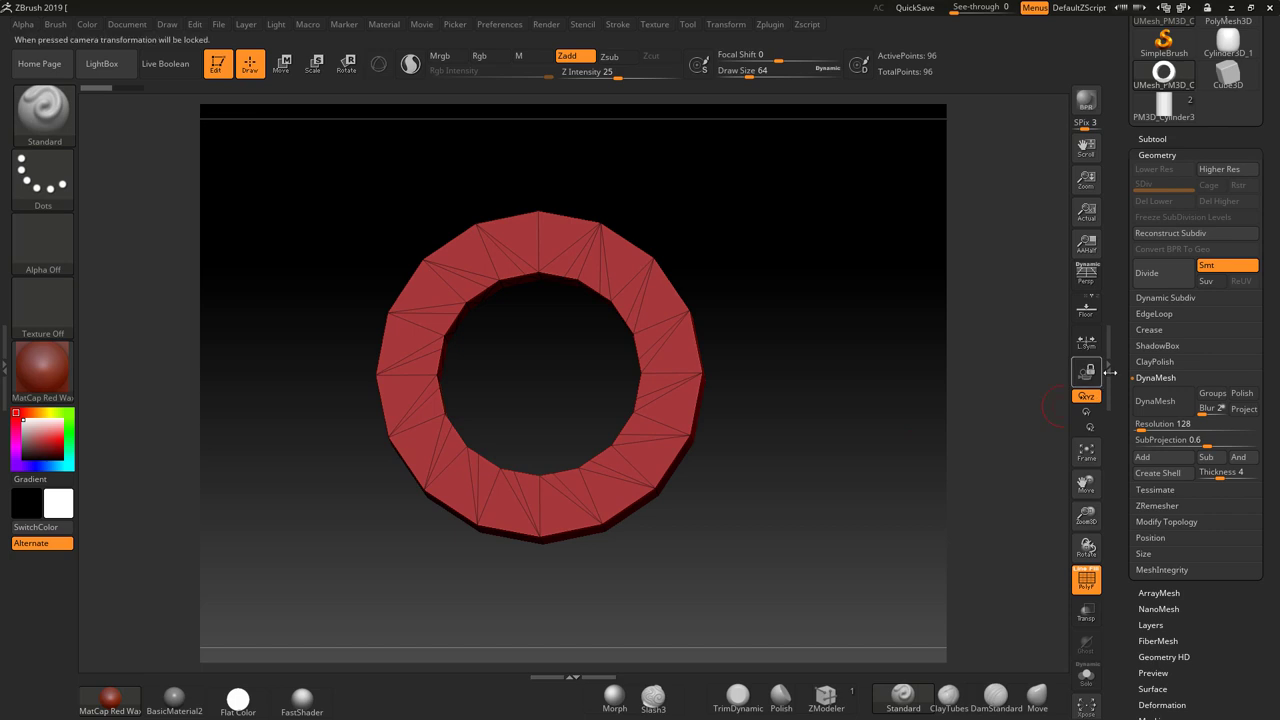
{"action": "left_click", "coordinate": [1152, 276]}
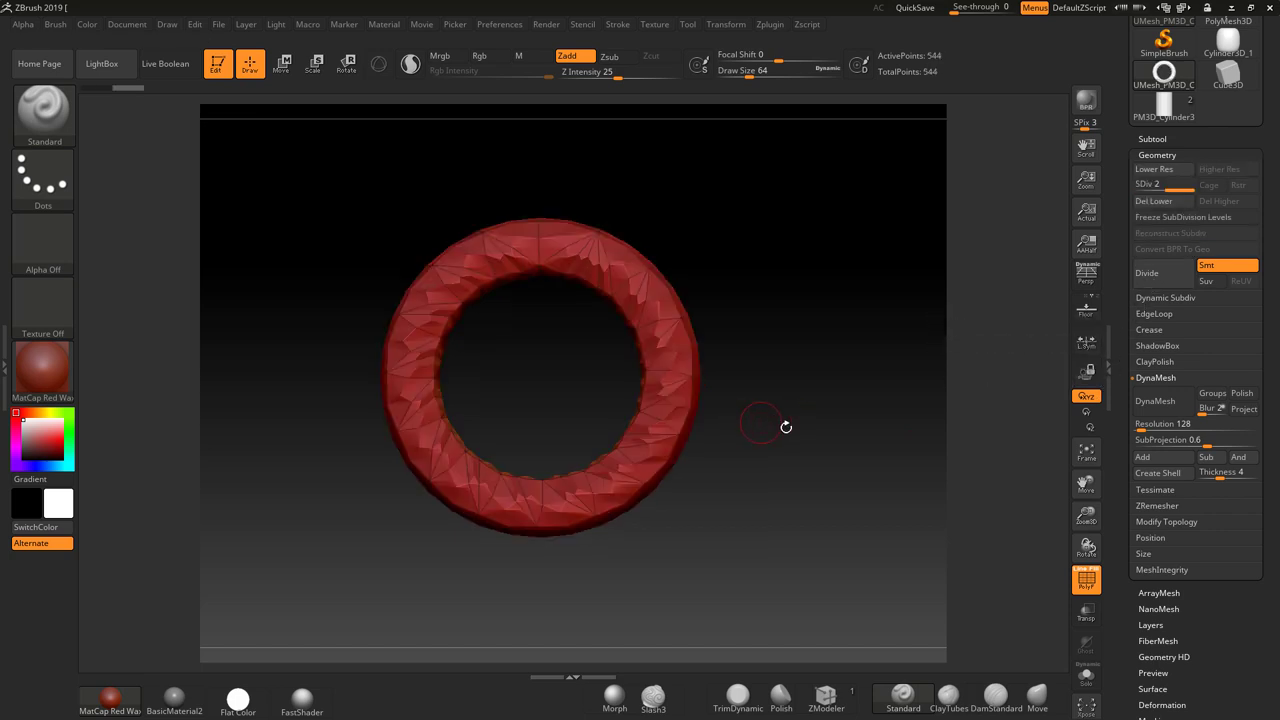
{"action": "key", "text": "ctrl+z"}
Step: Set ZRemesher's target polygons count to 2.50544, turn on FreezeBorder and try to remesh the ring
{"action": "left_click_drag", "start_coordinate": [794, 443], "coordinate": [946, 447]}
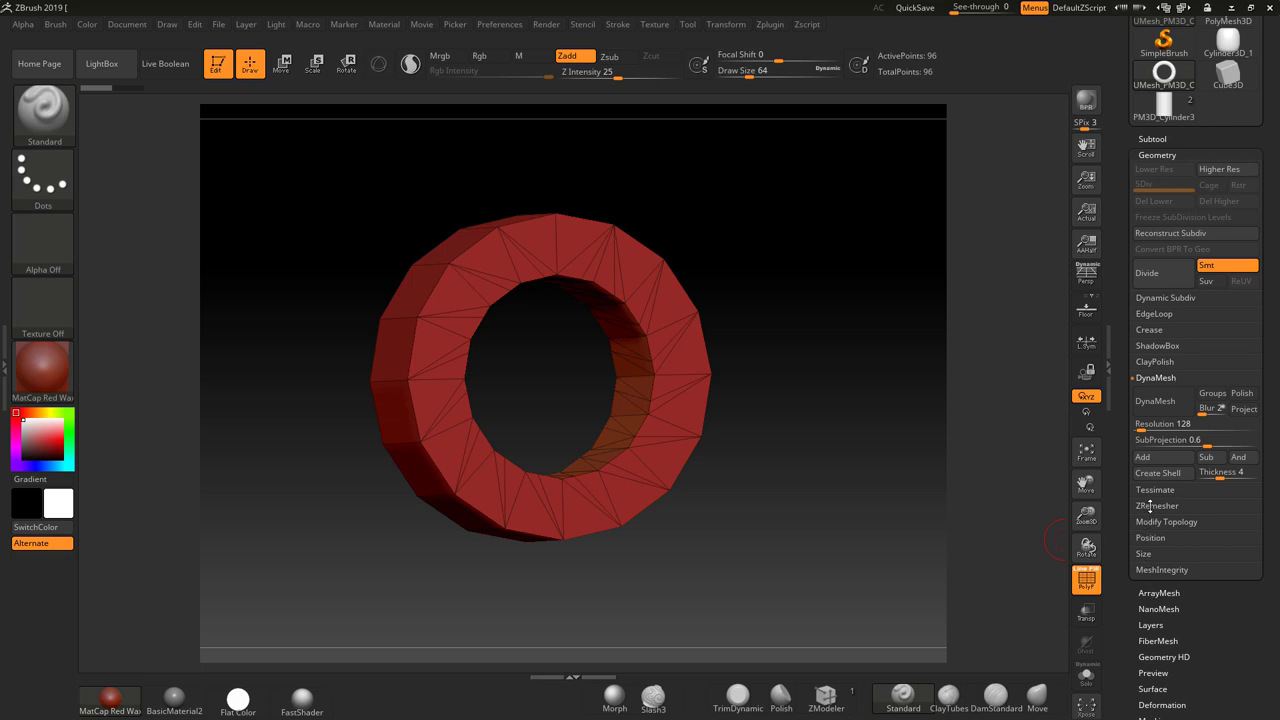
{"action": "left_click", "coordinate": [1150, 506]}
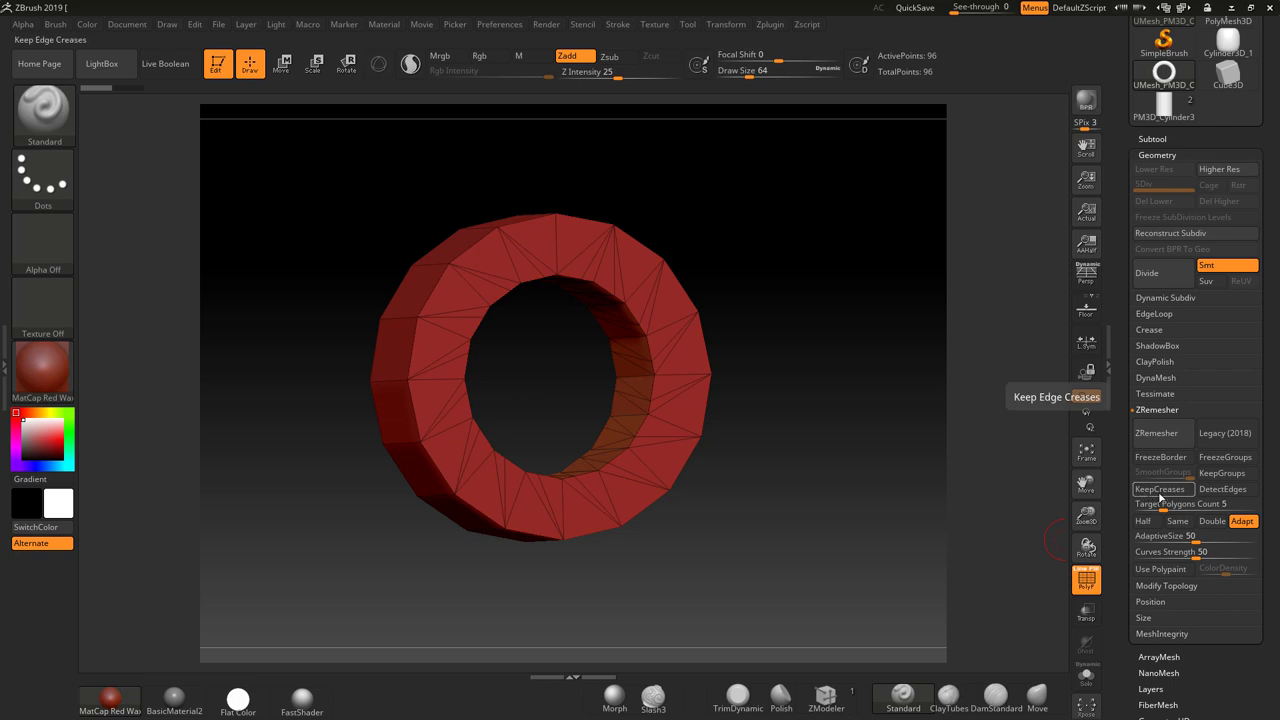
{"action": "left_click_drag", "start_coordinate": [1157, 508], "coordinate": [1154, 508]}
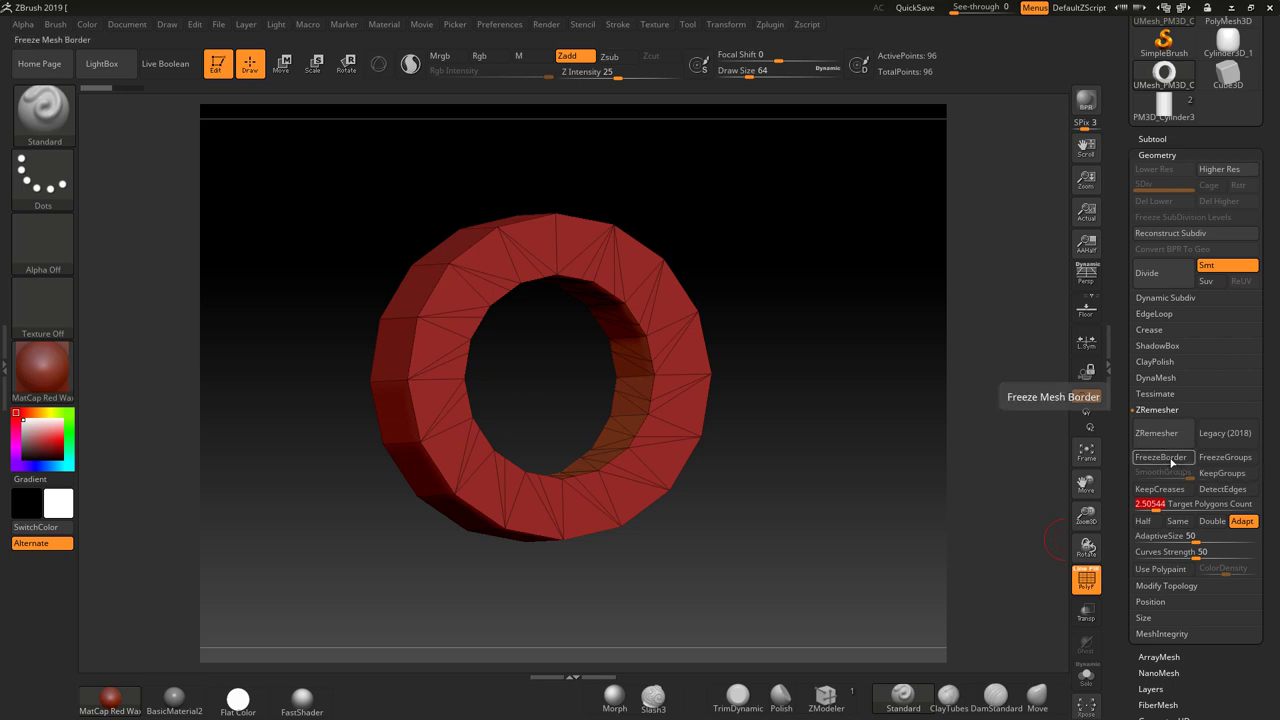
{"action": "left_click", "coordinate": [1172, 462]}
{"action": "left_click", "coordinate": [1156, 434]}
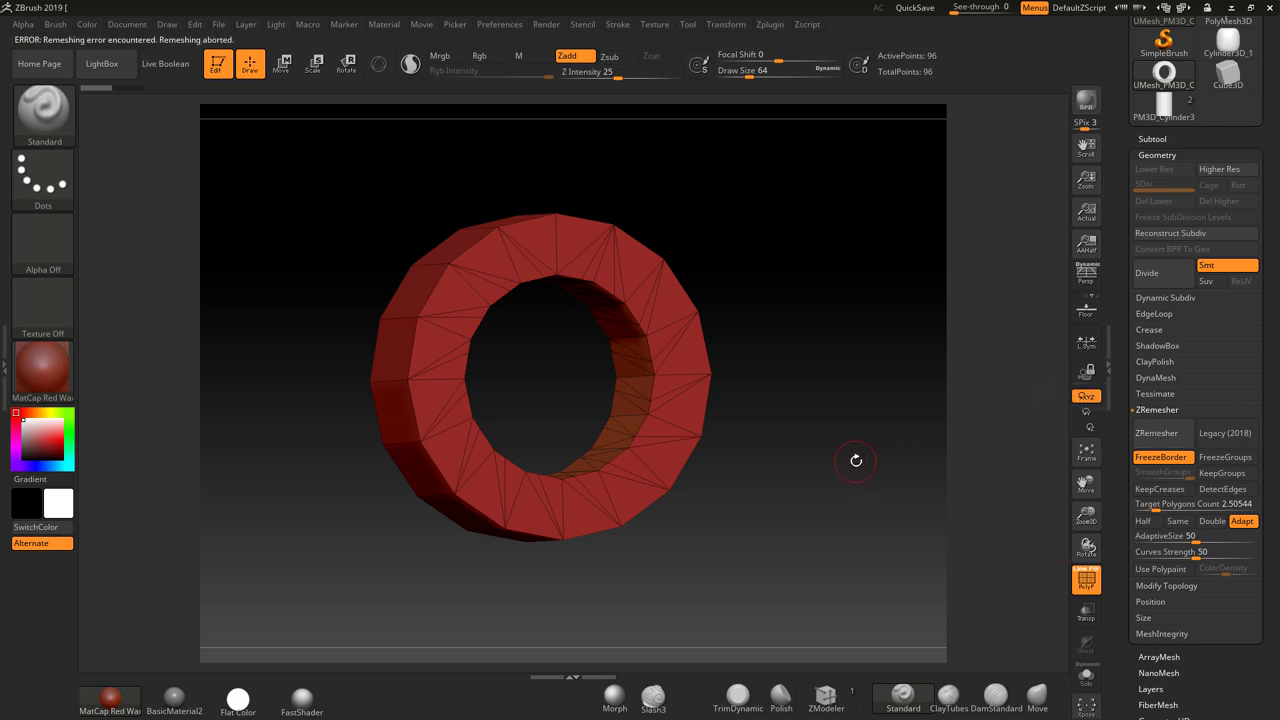
Step: Turn on DetectEdges, turn off FreezeBorder, and ZRemesh the ring into clean quads
{"action": "left_click", "coordinate": [1138, 506]}
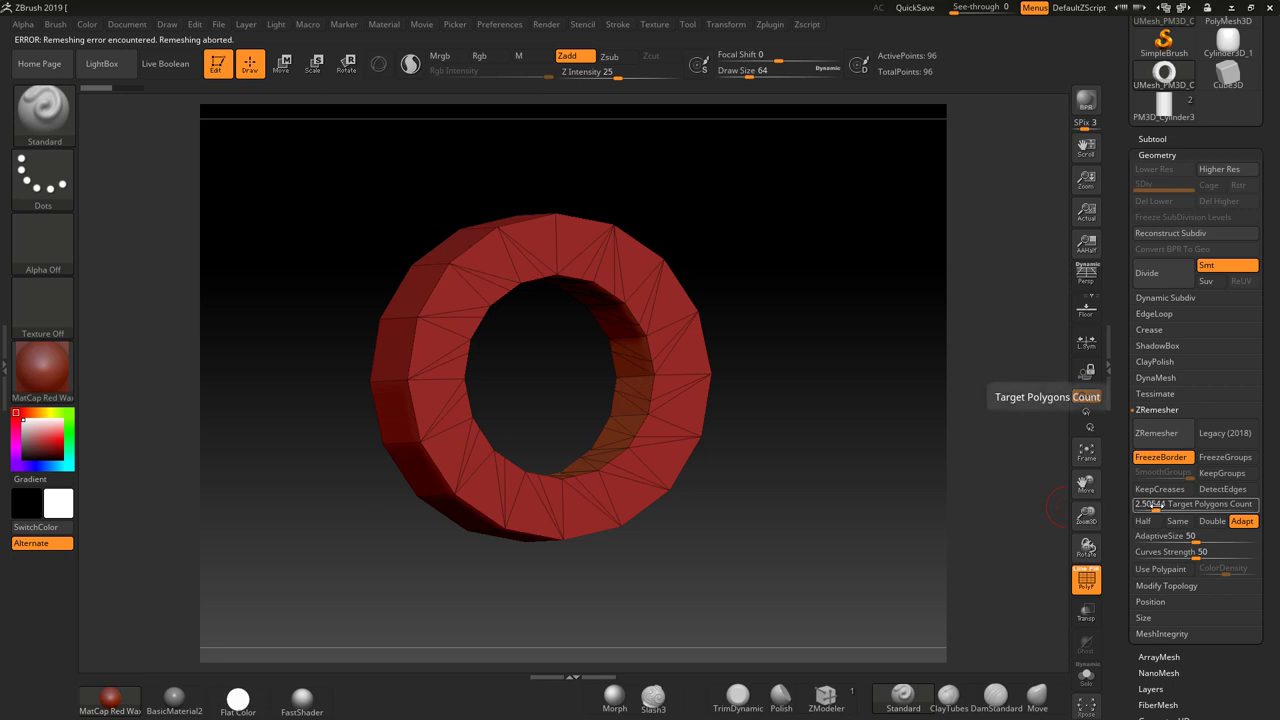
{"action": "left_click", "coordinate": [1220, 490]}
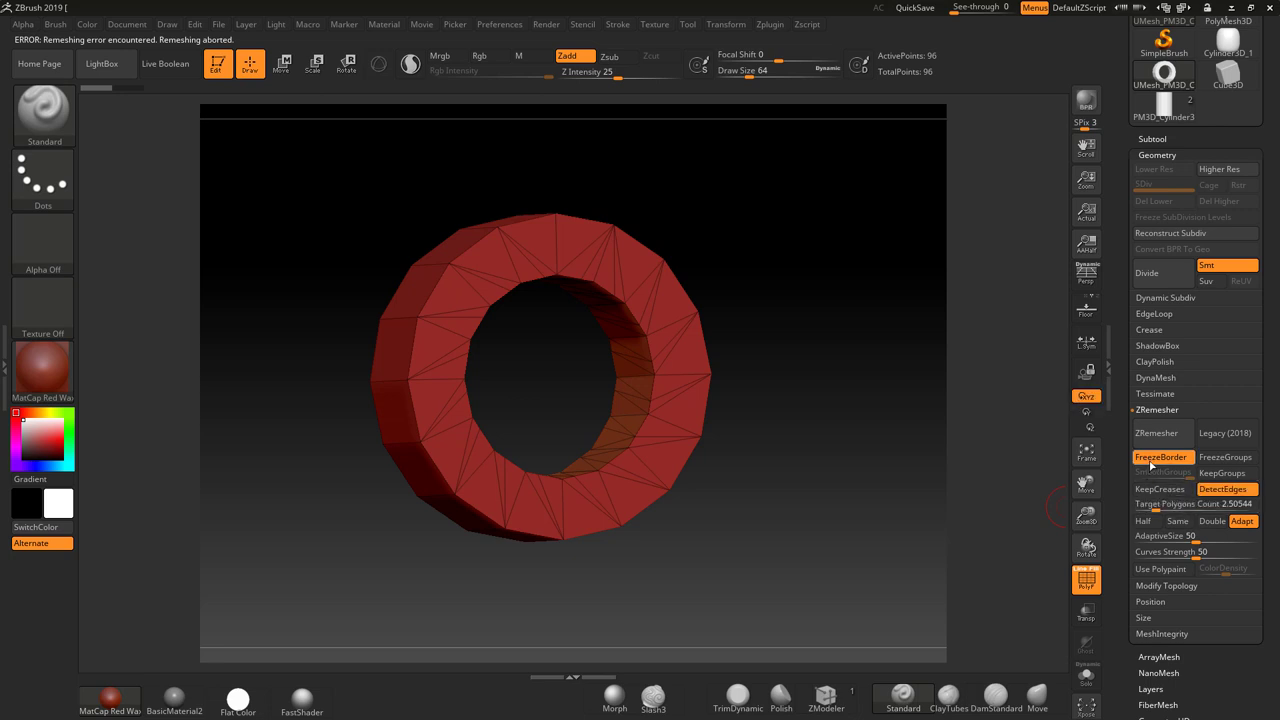
{"action": "left_click", "coordinate": [1154, 456]}
{"action": "left_click", "coordinate": [1157, 434]}
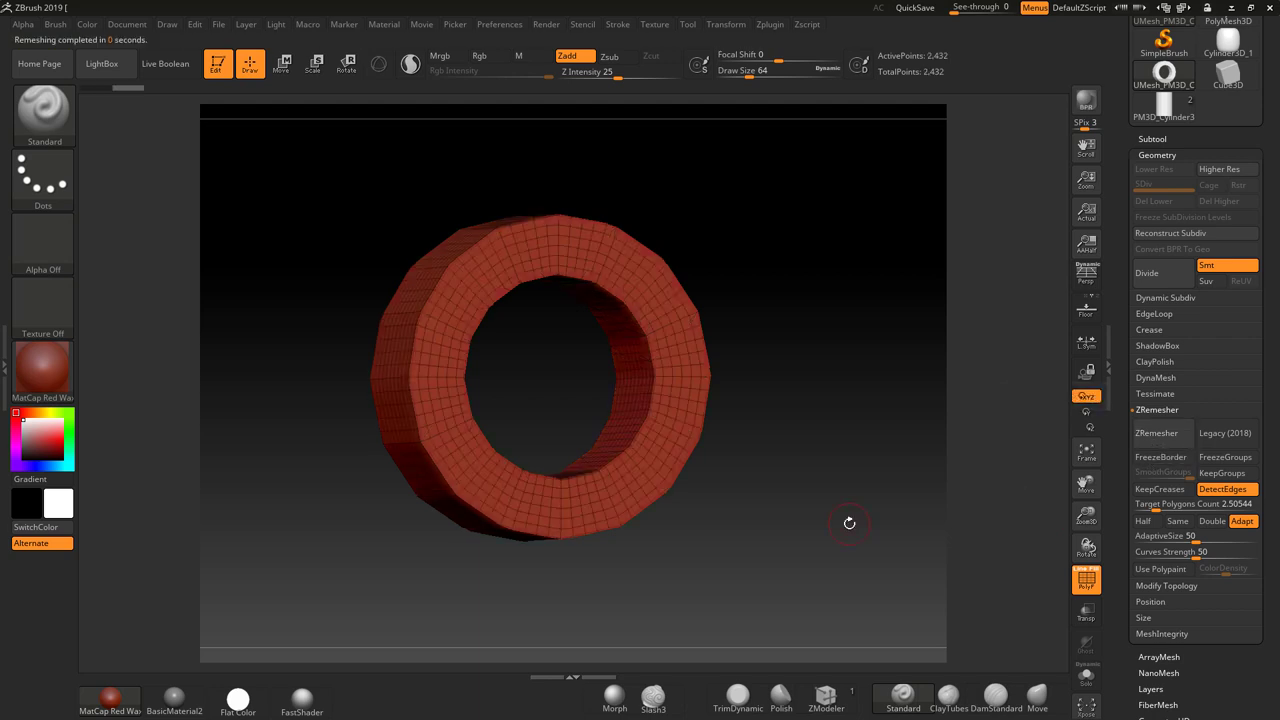
{"action": "left_click_drag", "start_coordinate": [857, 515], "coordinate": [837, 508]}
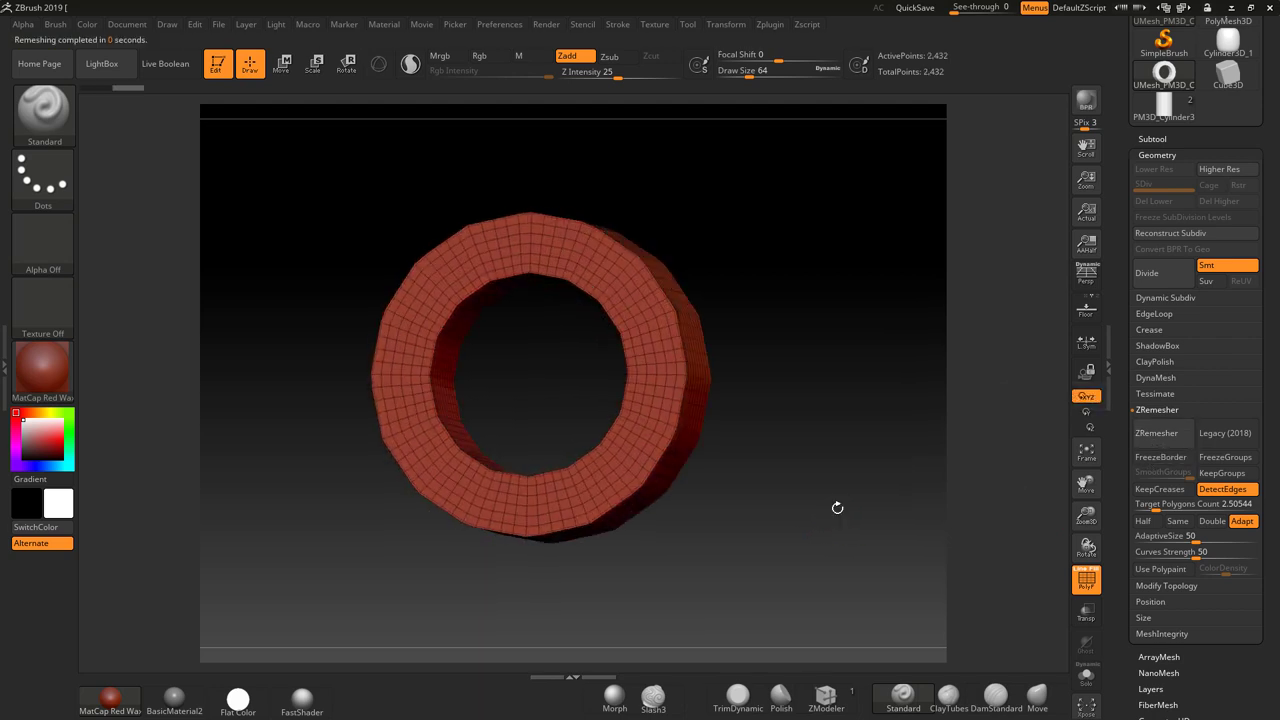
Step: Try dividing the quad-remeshed ring once with smoothing on, and undo the subdivision
{"action": "left_click", "coordinate": [1155, 280]}
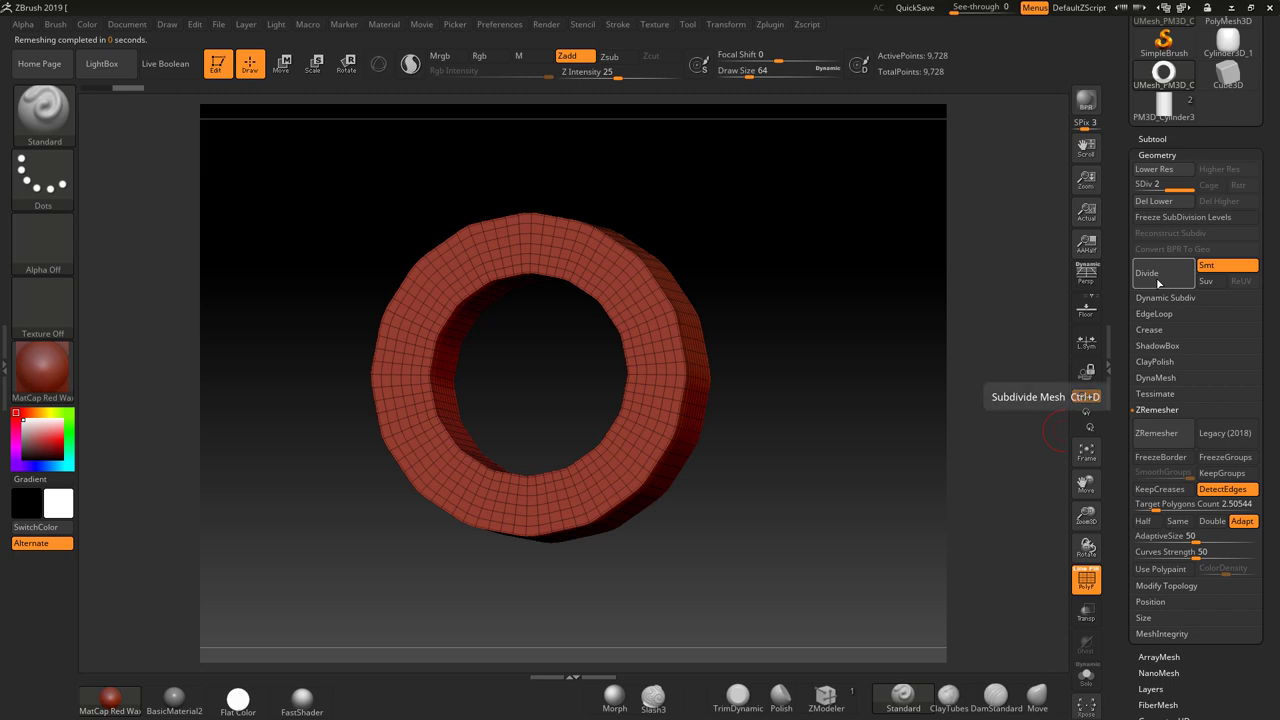
{"action": "key", "text": "shift+d"}
{"action": "left_click_drag", "start_coordinate": [834, 536], "coordinate": [894, 528]}
{"action": "left_click_drag", "start_coordinate": [913, 389], "coordinate": [791, 374]}
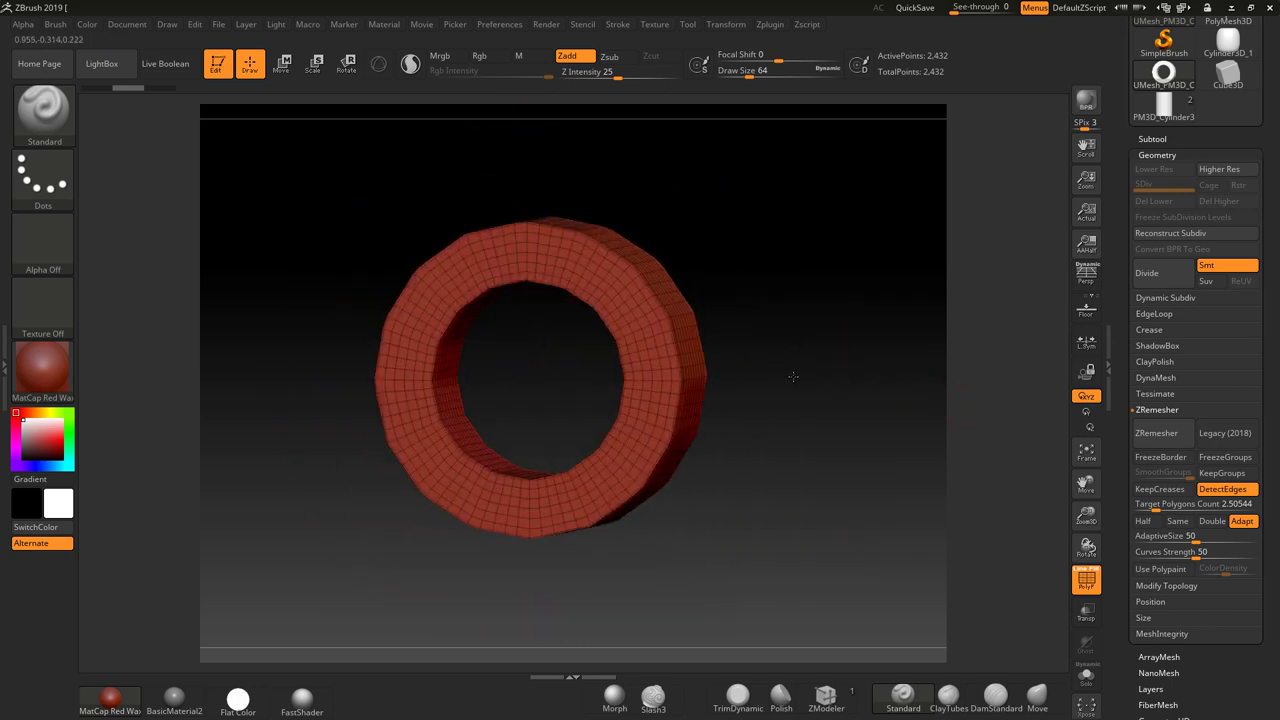
{"action": "left_click_drag", "start_coordinate": [908, 503], "coordinate": [918, 549], "text": "alt"}
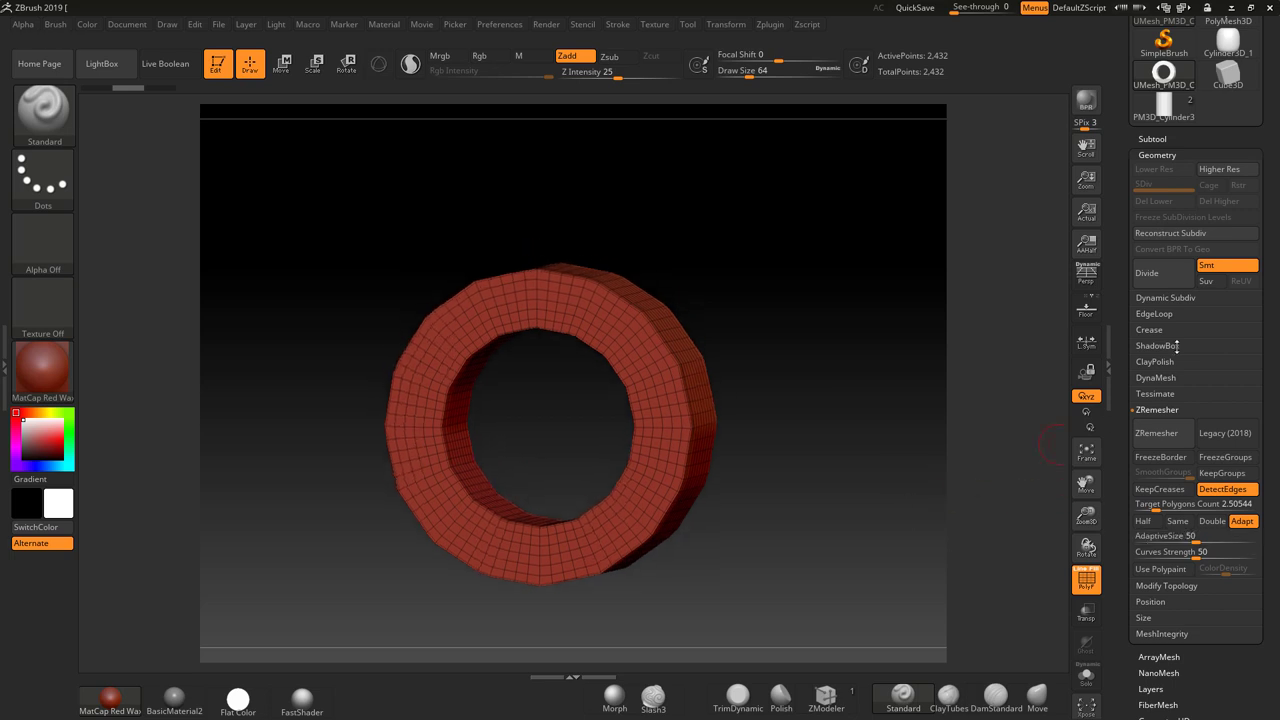
Step: Divide the quad-remeshed ring once more to subdivision level 2
{"action": "left_click", "coordinate": [1160, 298]}
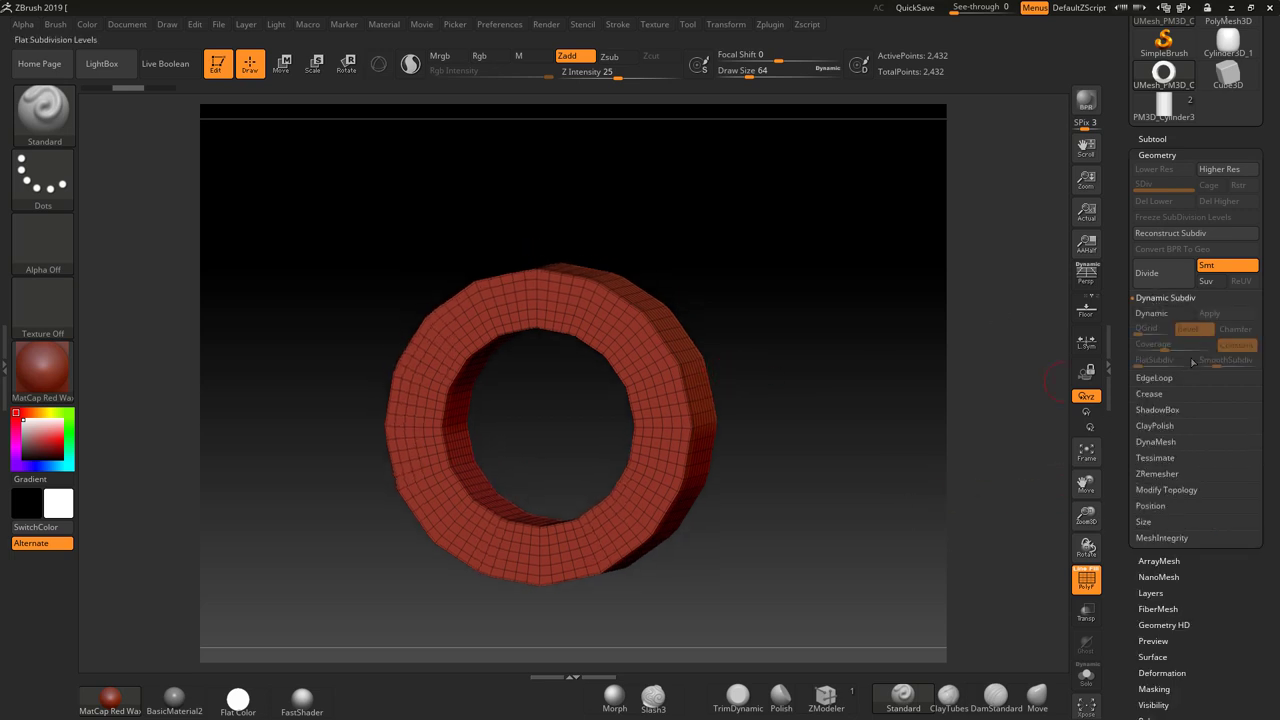
{"action": "left_click", "coordinate": [1152, 276]}
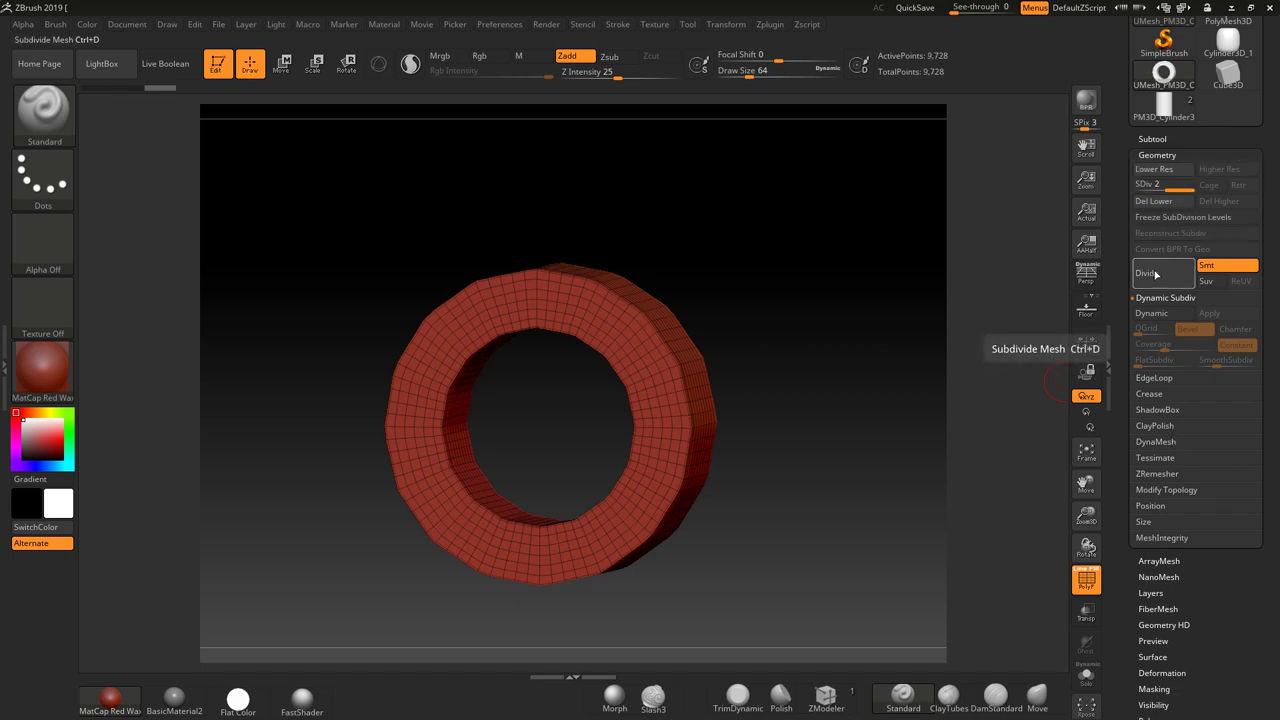
Step: Set the draw size to 299, hide the polyframe, and try a Smooth brush stroke across the ring, undoing it
{"action": "key", "text": "space"}
{"action": "left_click_drag", "start_coordinate": [889, 354], "coordinate": [921, 354]}
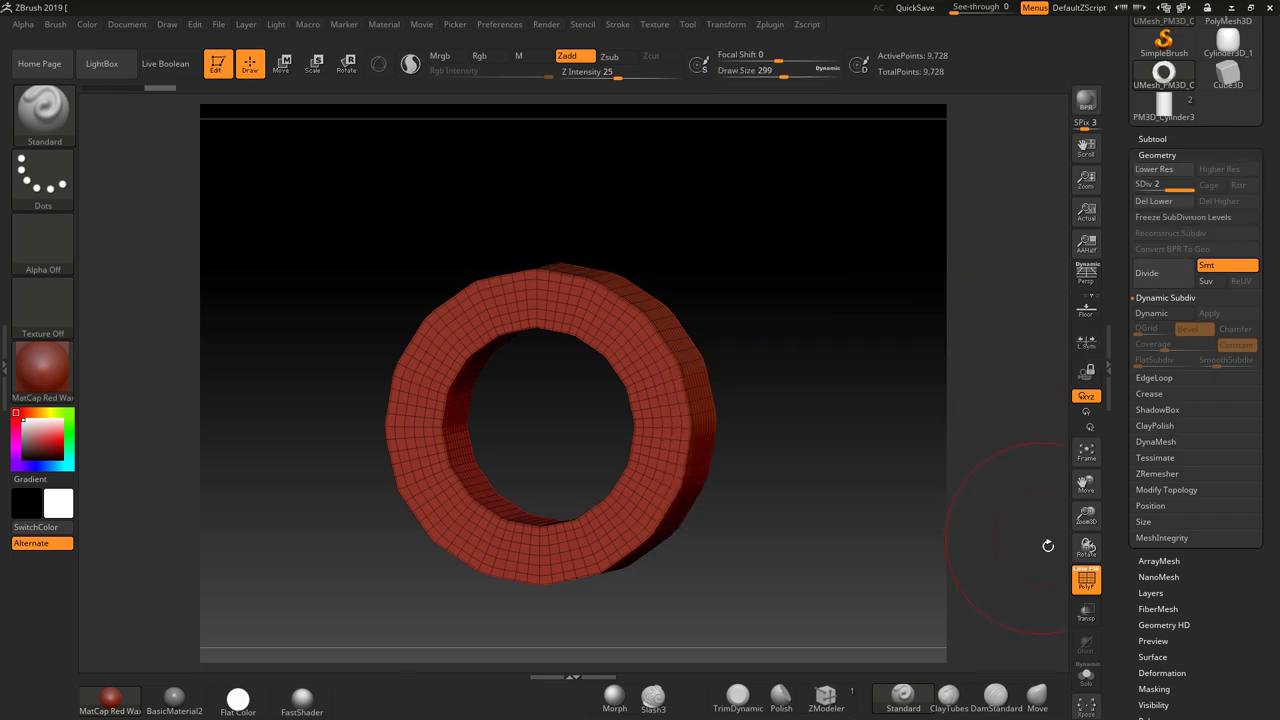
{"action": "left_click", "coordinate": [1086, 580]}
{"action": "mouse_move", "coordinate": [654, 417]}
{"action": "left_mouse_down", "text": "shift"}
{"action": "mouse_move", "coordinate": [600, 300]}
{"action": "mouse_move", "coordinate": [433, 410]}
{"action": "mouse_move", "coordinate": [451, 494]}
{"action": "left_mouse_up", "text": "shift"}
{"action": "key", "text": "ctrl+z"}
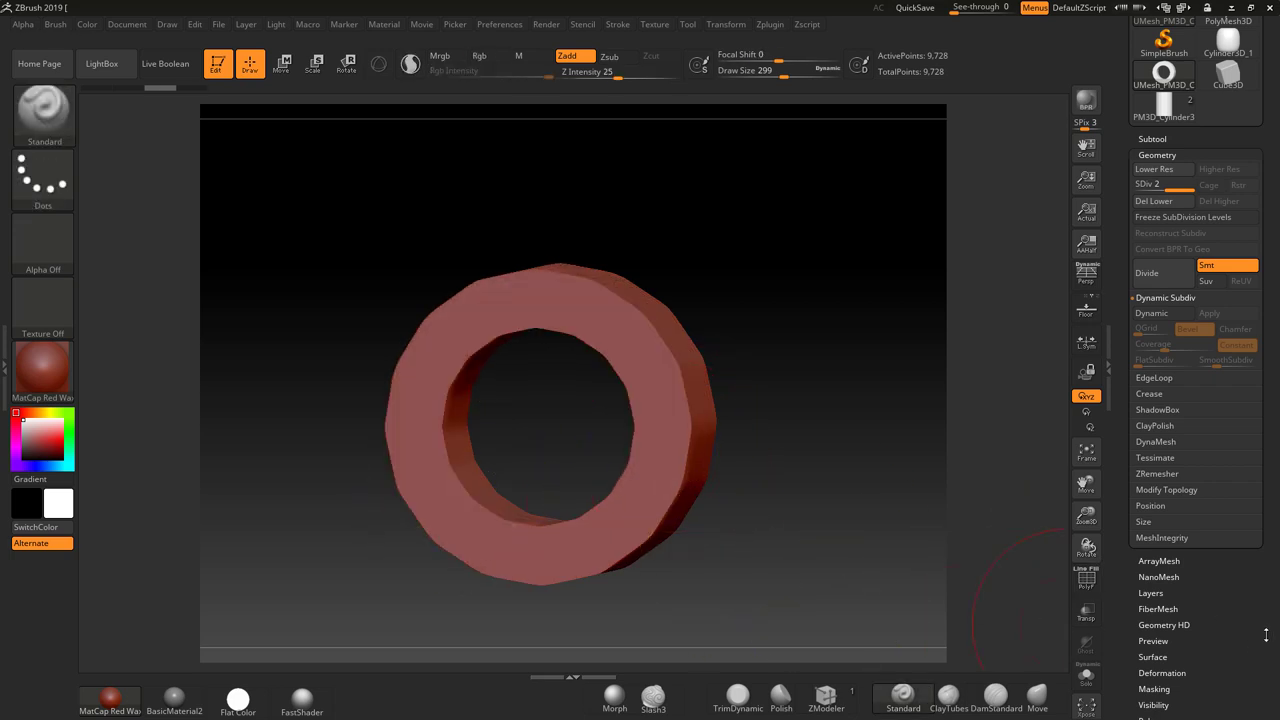
Step: Soften the whole ring with repeated Smooth deformations, entering 400 for the final one
{"action": "mouse_move", "coordinate": [1266, 634]}
{"action": "left_mouse_down"}
{"action": "mouse_move", "coordinate": [1243, 557]}
{"action": "mouse_move", "coordinate": [1181, 513]}
{"action": "left_mouse_up"}
{"action": "left_click", "coordinate": [1160, 449]}
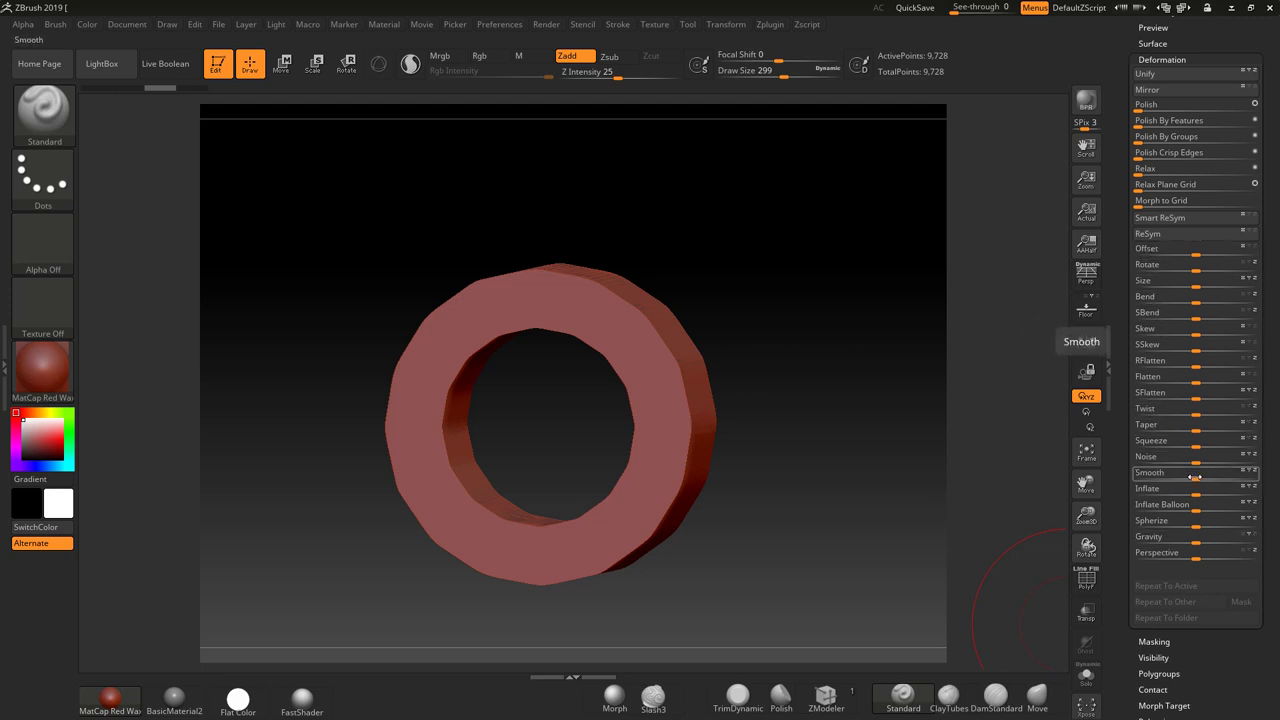
{"action": "left_click_drag", "start_coordinate": [1205, 479], "coordinate": [1219, 475]}
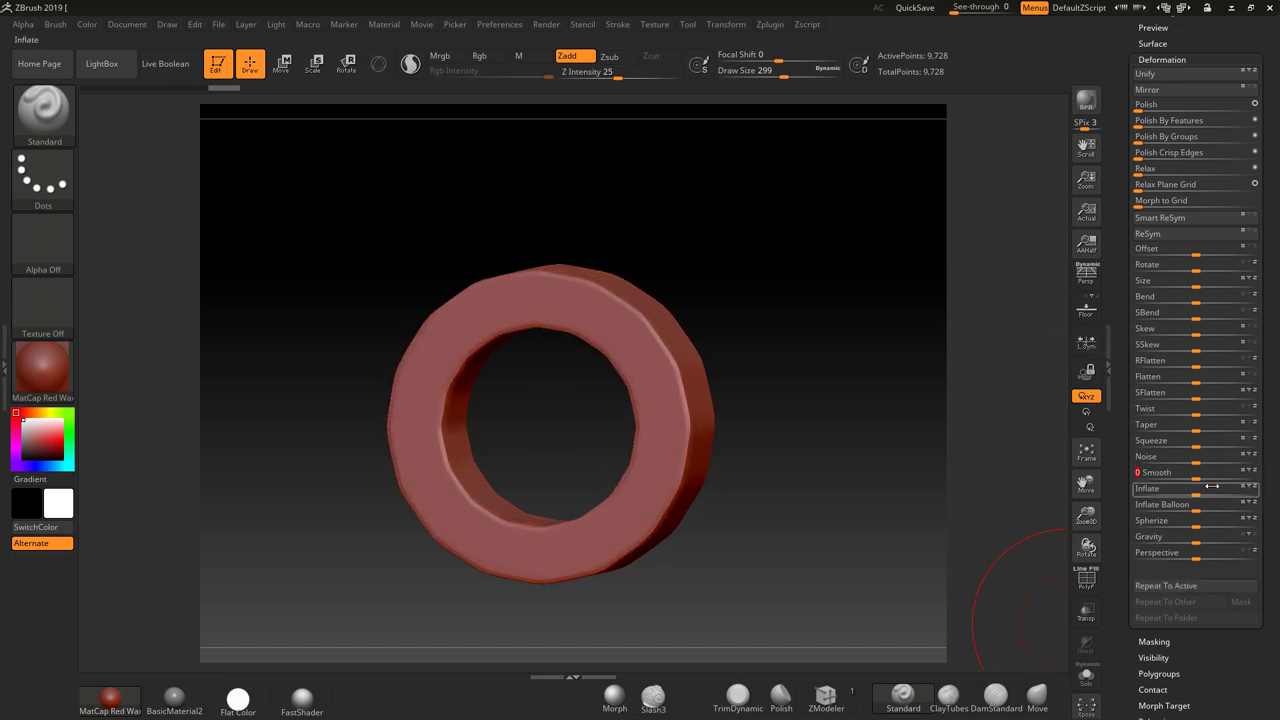
{"action": "mouse_move", "coordinate": [1198, 479]}
{"action": "left_mouse_down"}
{"action": "mouse_move", "coordinate": [1276, 471]}
{"action": "mouse_move", "coordinate": [1179, 478]}
{"action": "left_mouse_up"}
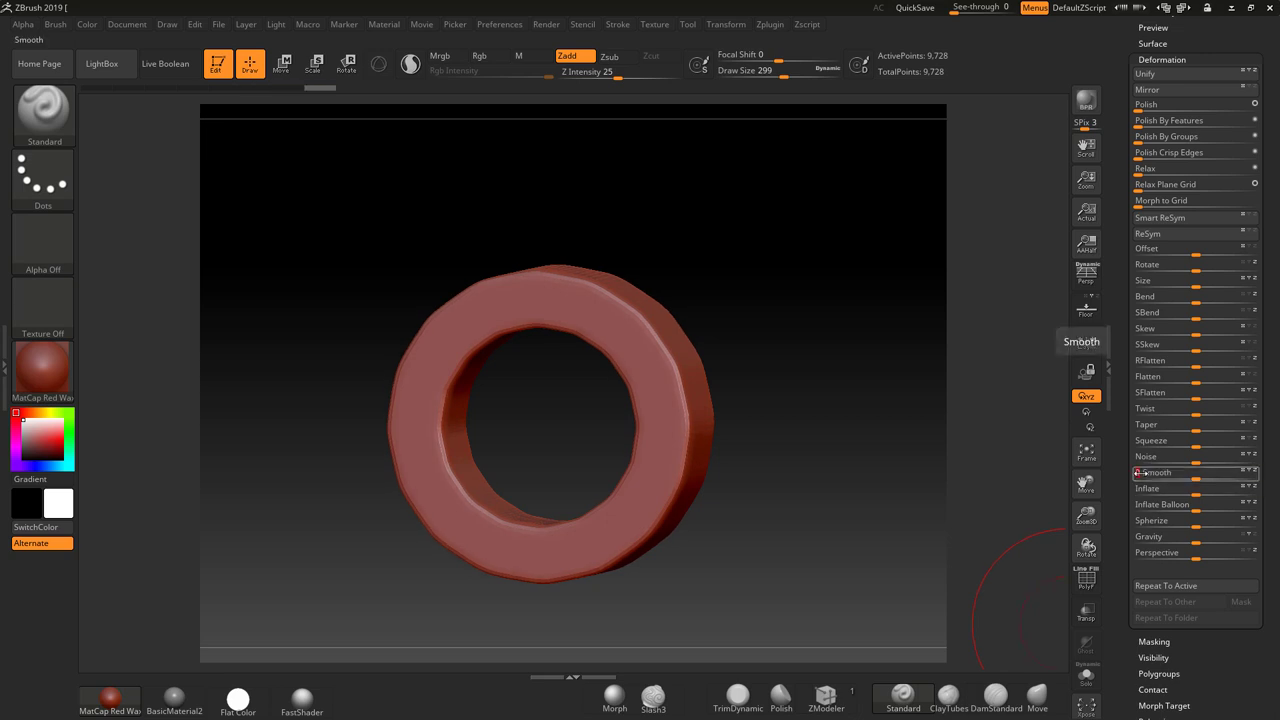
{"action": "type", "text": "400"}
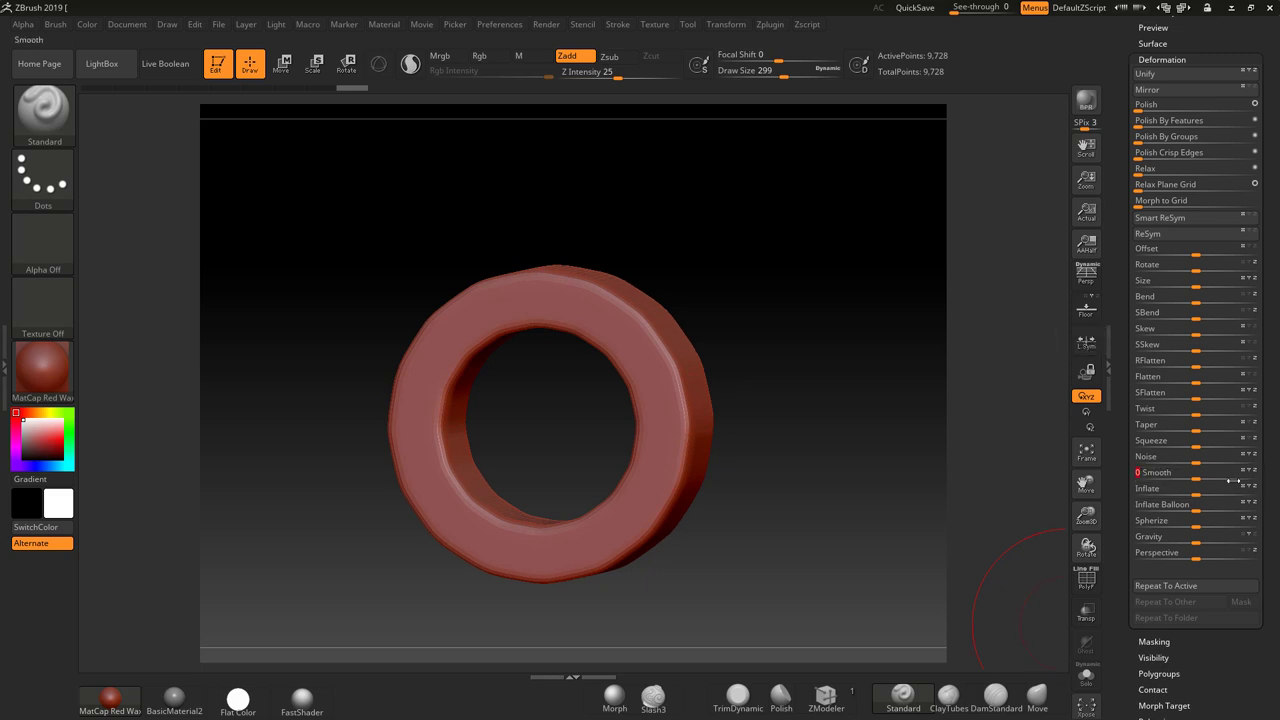
Step: Measure the smoothed ring's outer diameter vertically in front view with a transpose line
{"action": "mouse_move", "coordinate": [826, 474]}
{"action": "left_mouse_down"}
{"action": "mouse_move", "coordinate": [749, 457]}
{"action": "mouse_move", "coordinate": [720, 409]}
{"action": "mouse_move", "coordinate": [840, 413]}
{"action": "mouse_move", "coordinate": [814, 417]}
{"action": "left_mouse_up"}
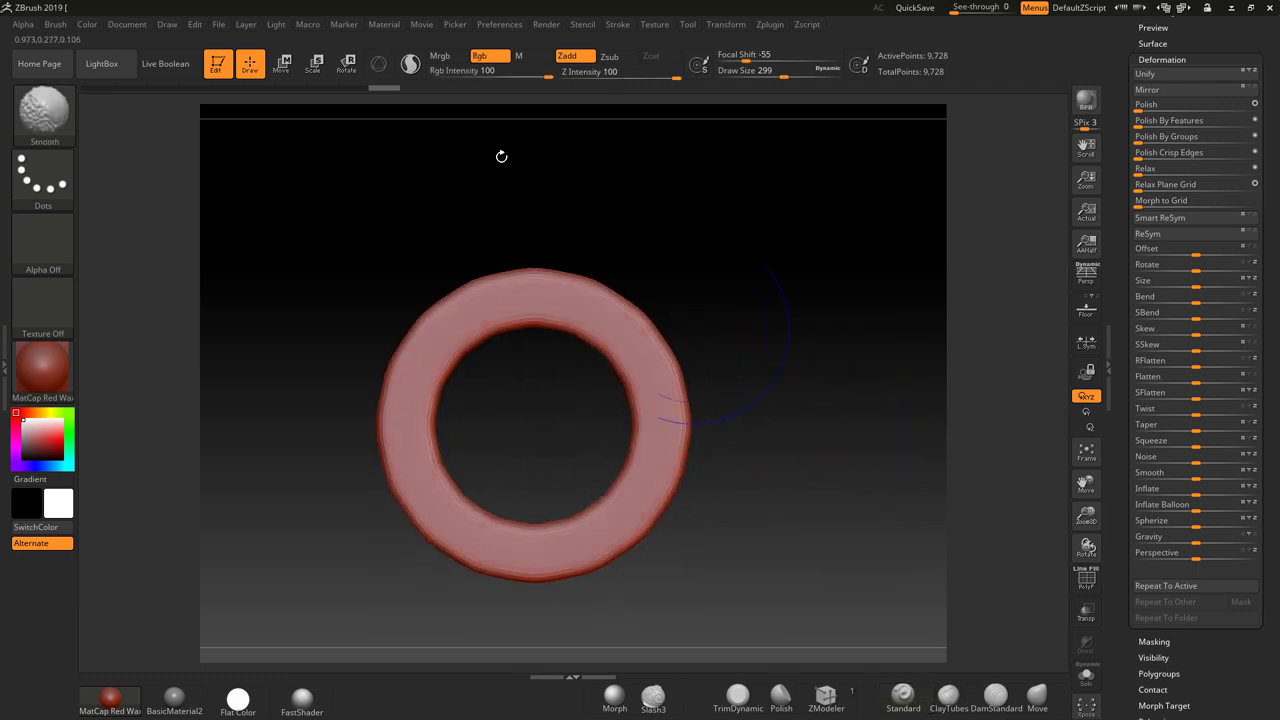
{"action": "left_click", "coordinate": [312, 64]}
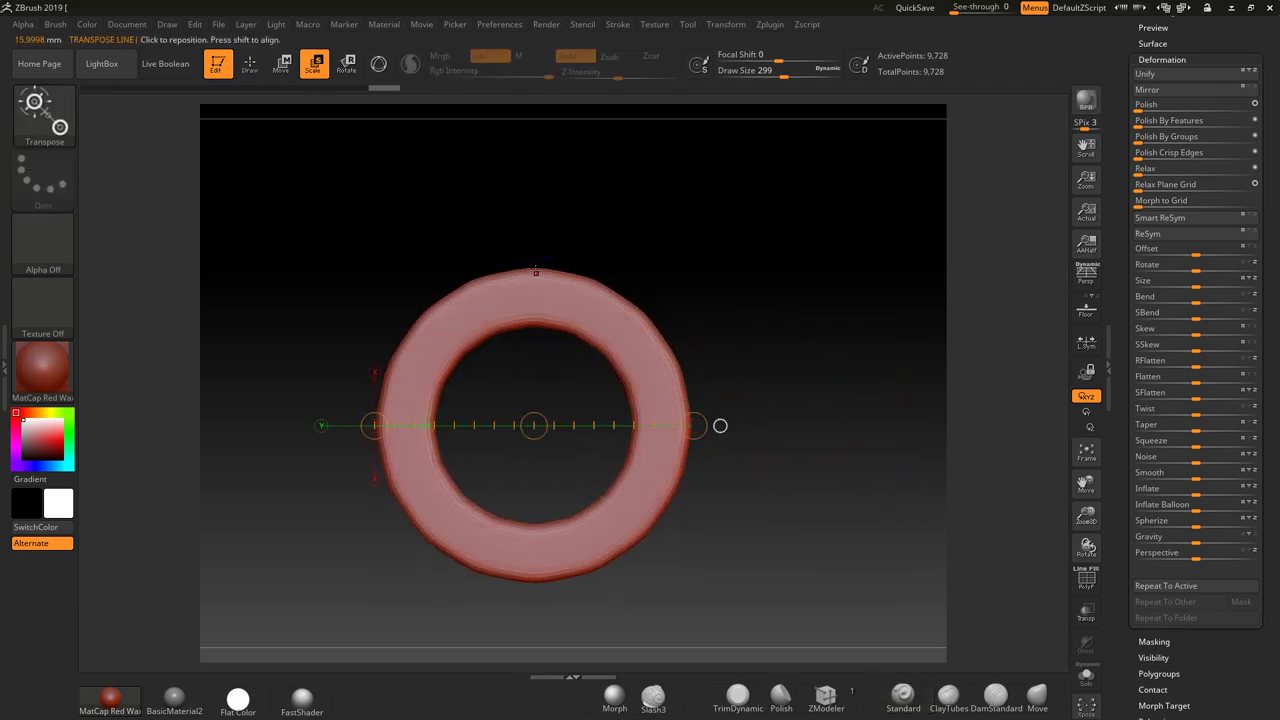
{"action": "left_click_drag", "start_coordinate": [531, 215], "coordinate": [531, 607], "text": "shift"}
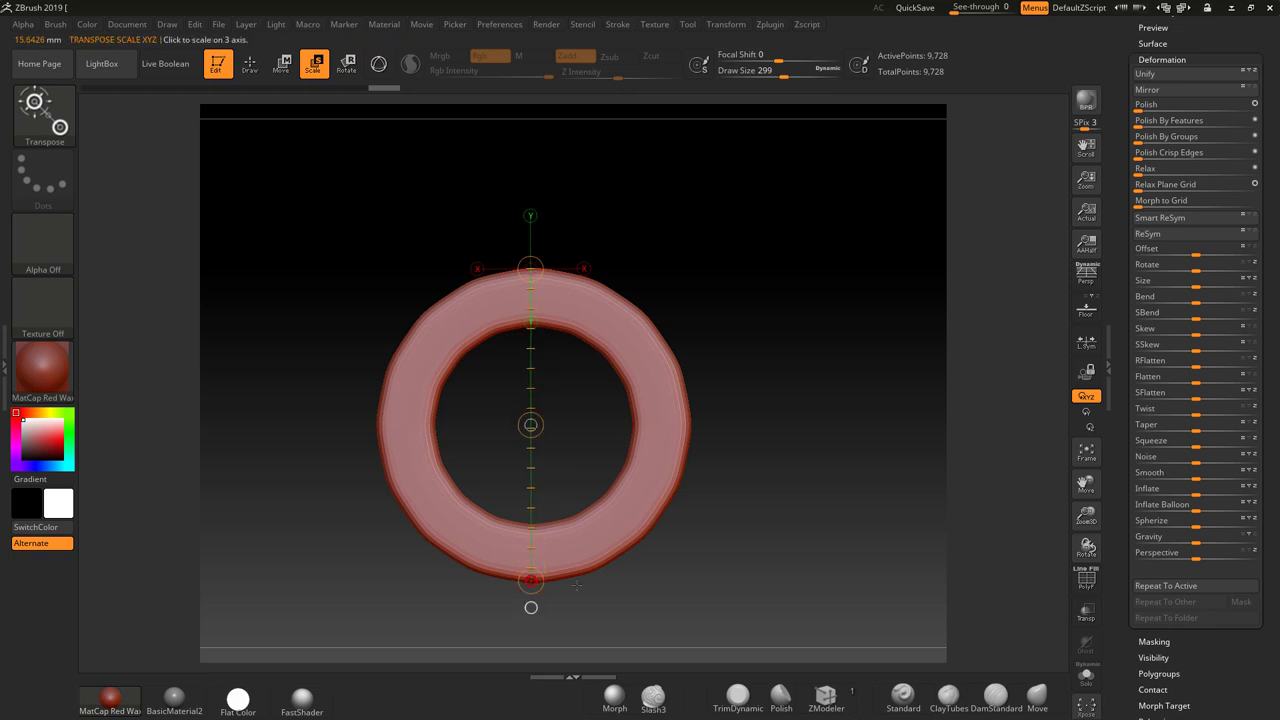
{"action": "left_click_drag", "start_coordinate": [863, 500], "coordinate": [834, 483], "text": "alt"}
{"action": "left_click_drag", "start_coordinate": [778, 439], "coordinate": [814, 506], "text": "alt"}
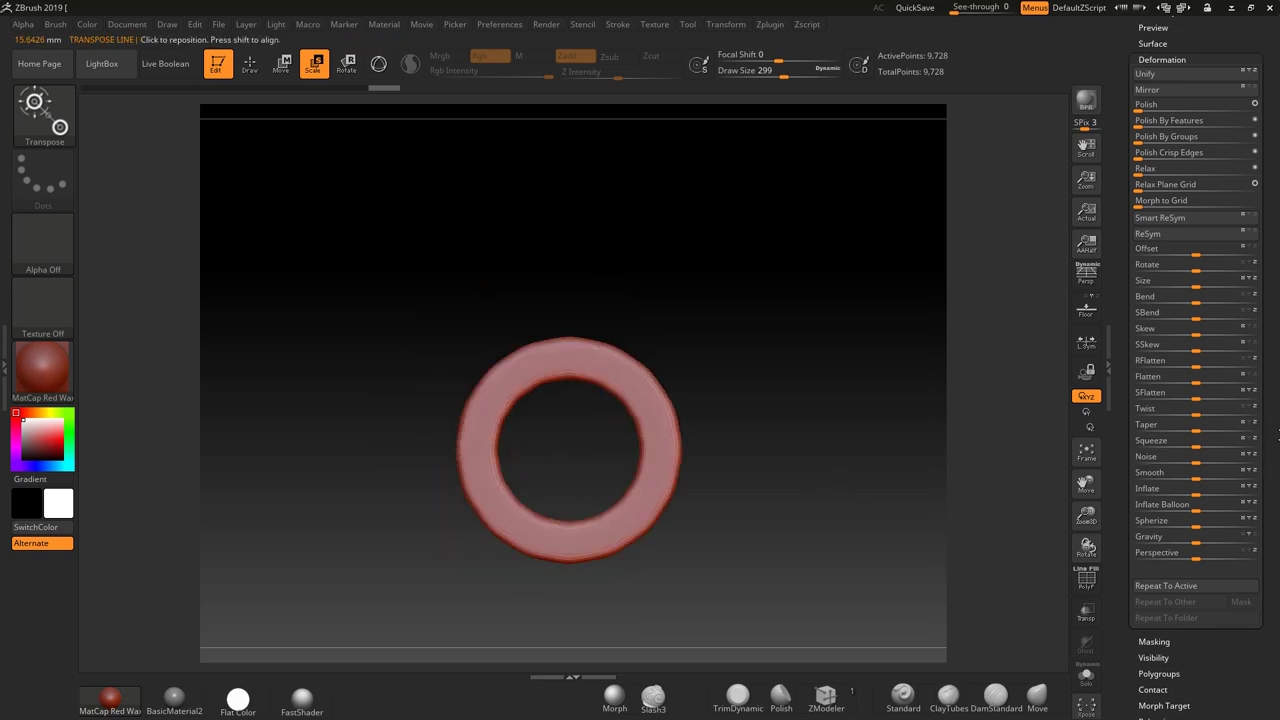
Step: Switch to the original tool that holds the two overlapping cylinder subtools
{"action": "scroll", "coordinate": [1166, 366], "scroll_direction": "up", "scroll_amount": 5}
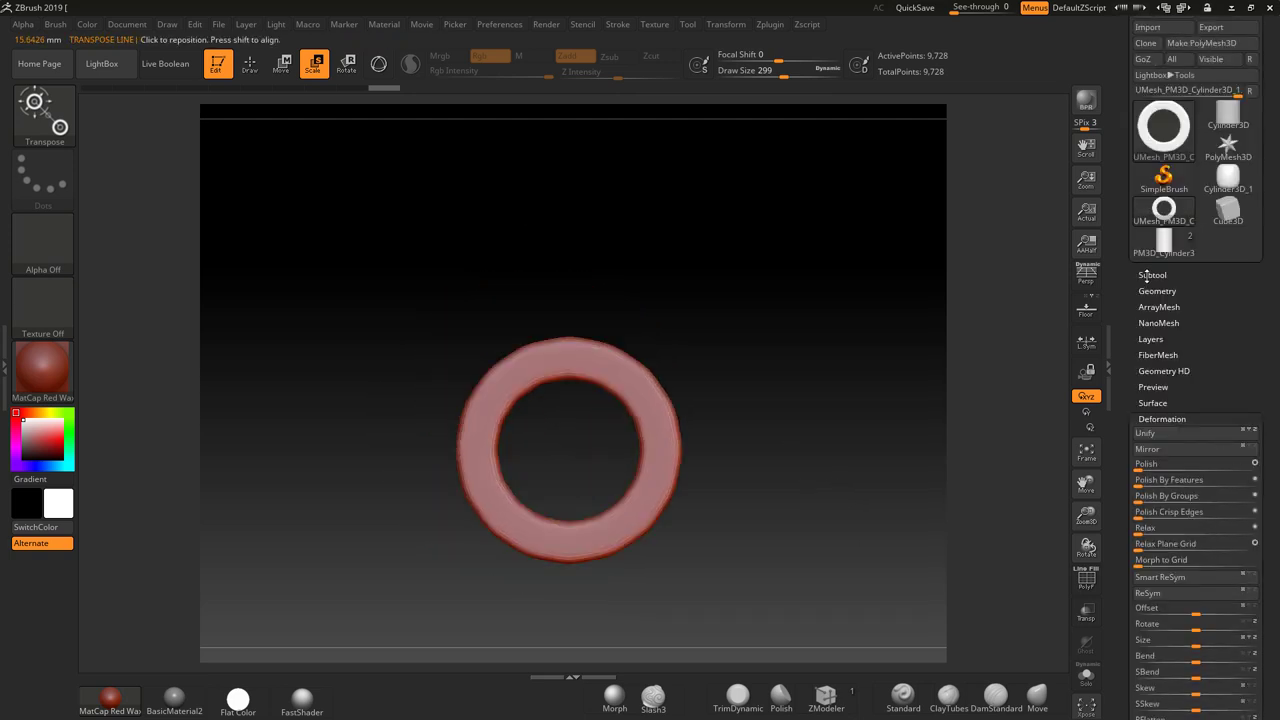
{"action": "left_click", "coordinate": [1150, 275]}
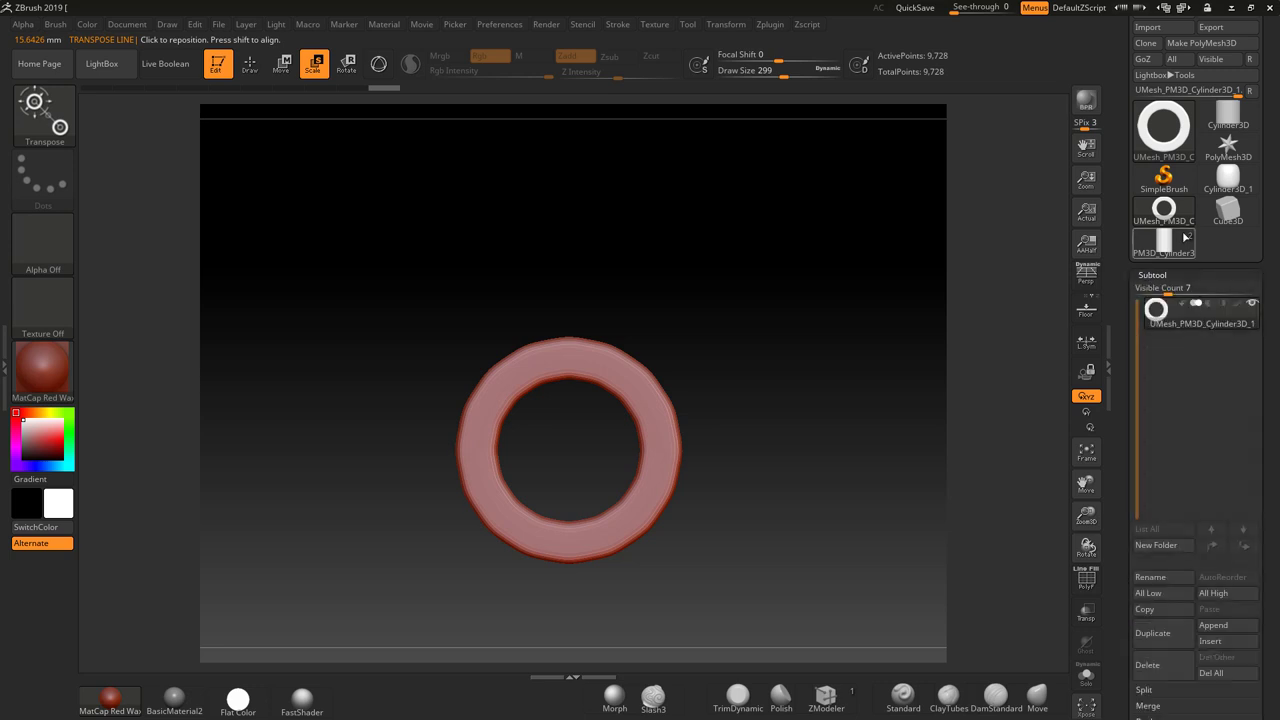
{"action": "left_click", "coordinate": [1166, 208]}
{"action": "left_click", "coordinate": [1164, 240]}
{"action": "left_click_drag", "start_coordinate": [893, 410], "coordinate": [945, 457], "text": "alt"}
Step: Divide the inner cylinder four times with smoothing on, up to subdivision level 5
{"action": "scroll", "coordinate": [1160, 494], "scroll_direction": "down", "scroll_amount": 5}
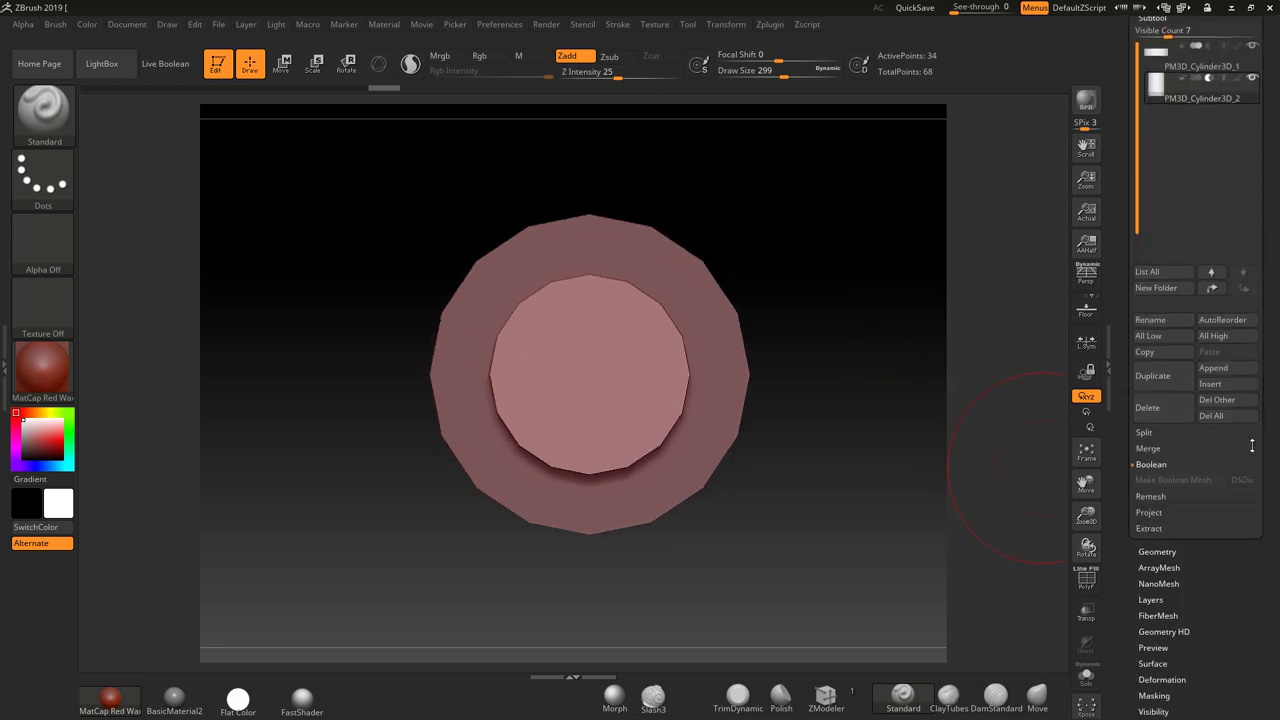
{"action": "left_click", "coordinate": [1157, 475]}
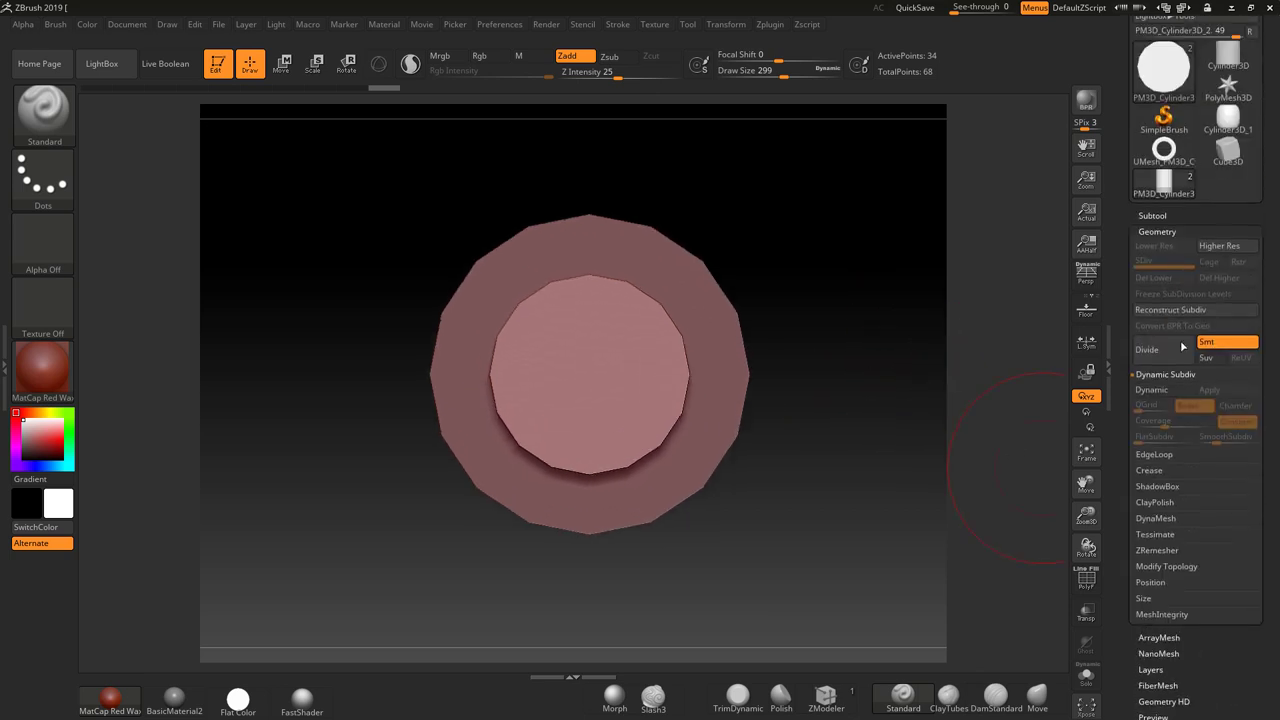
{"action": "left_click", "coordinate": [1152, 350]}
{"action": "left_click", "coordinate": [1157, 352]}
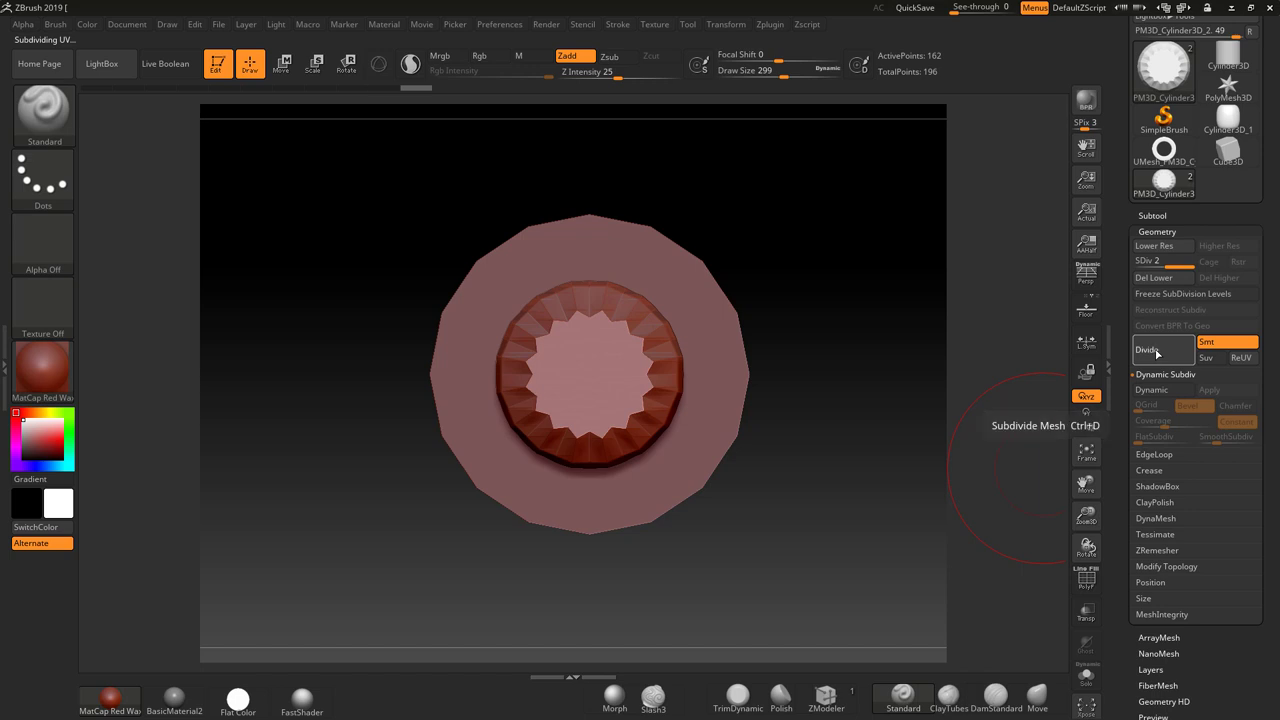
{"action": "left_click", "coordinate": [1157, 352]}
{"action": "left_click", "coordinate": [1157, 352]}
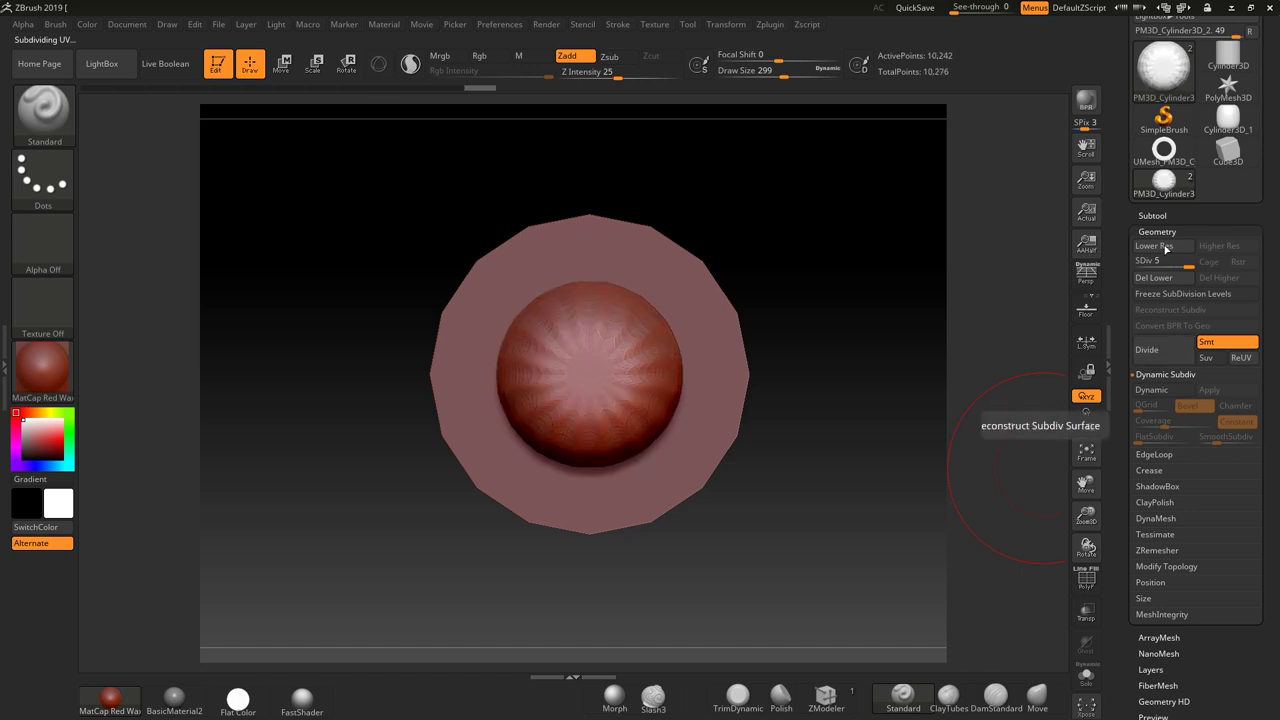
Step: Make the outer cylinder the active subtool and divide it with smoothing on, up to subdivision level 7
{"action": "left_click", "coordinate": [749, 390], "text": "alt"}
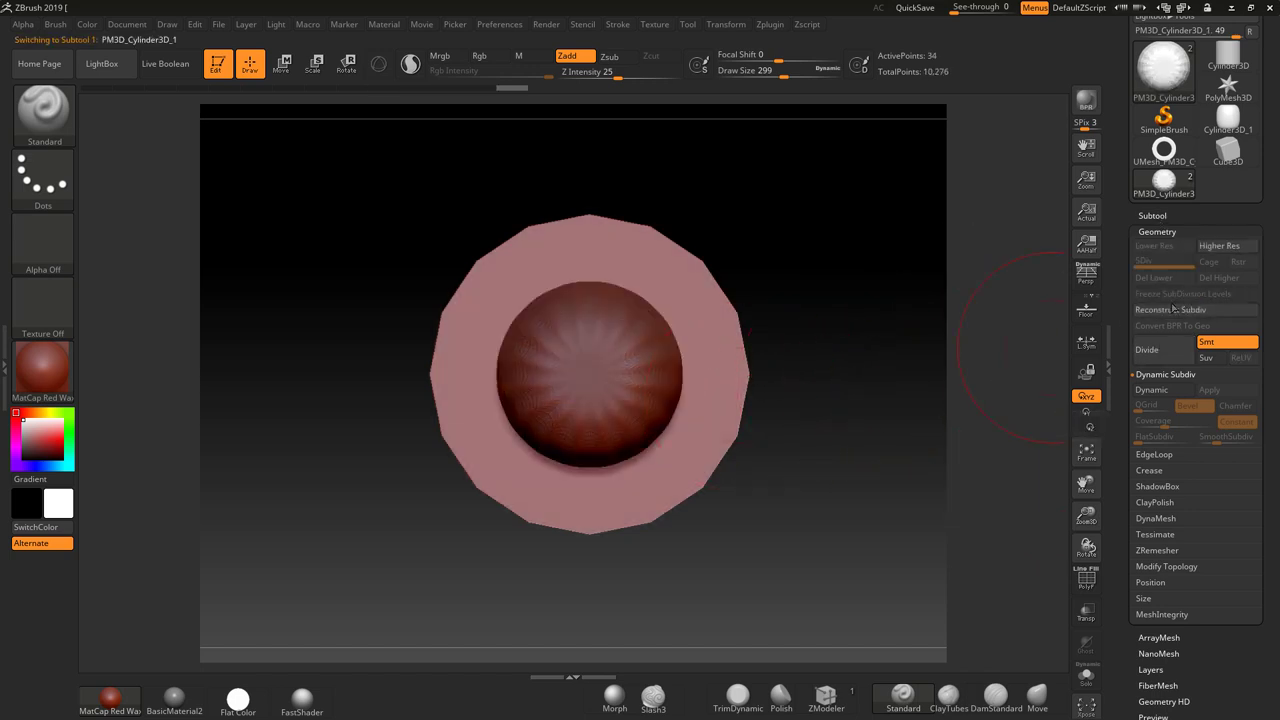
{"action": "left_click", "coordinate": [1155, 349]}
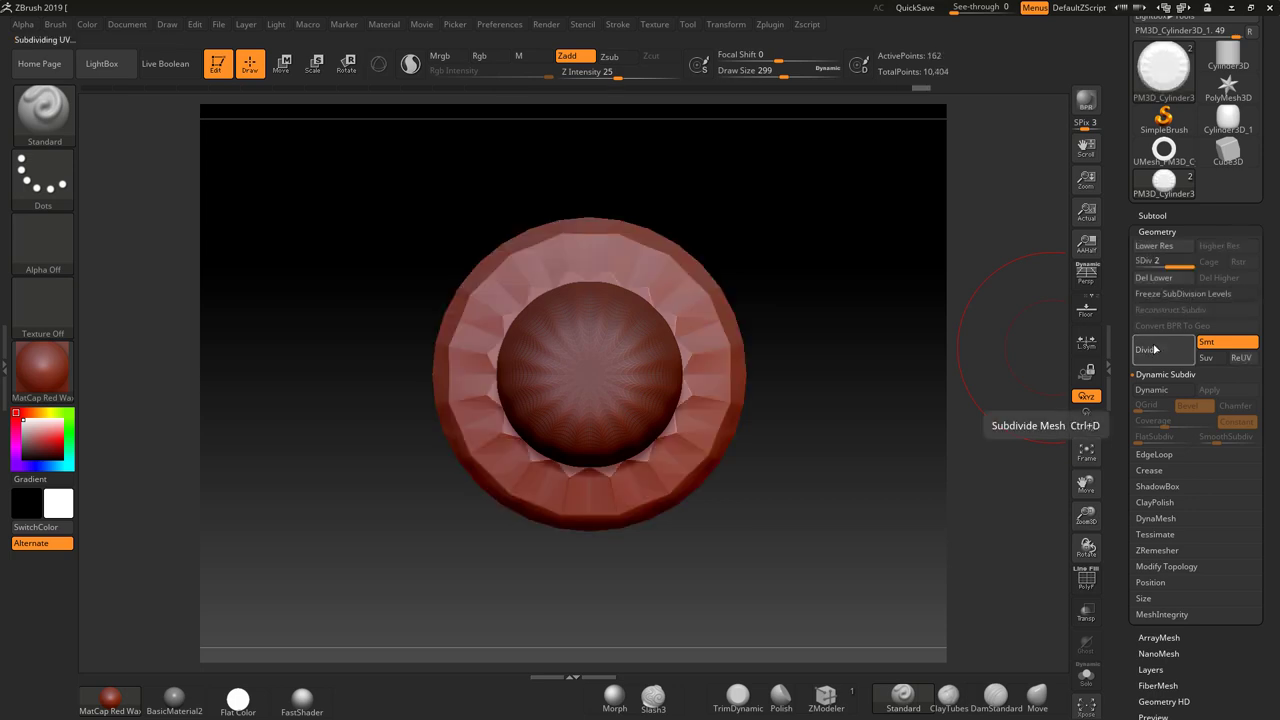
{"action": "left_click", "coordinate": [1155, 349]}
{"action": "left_click", "coordinate": [1155, 349]}
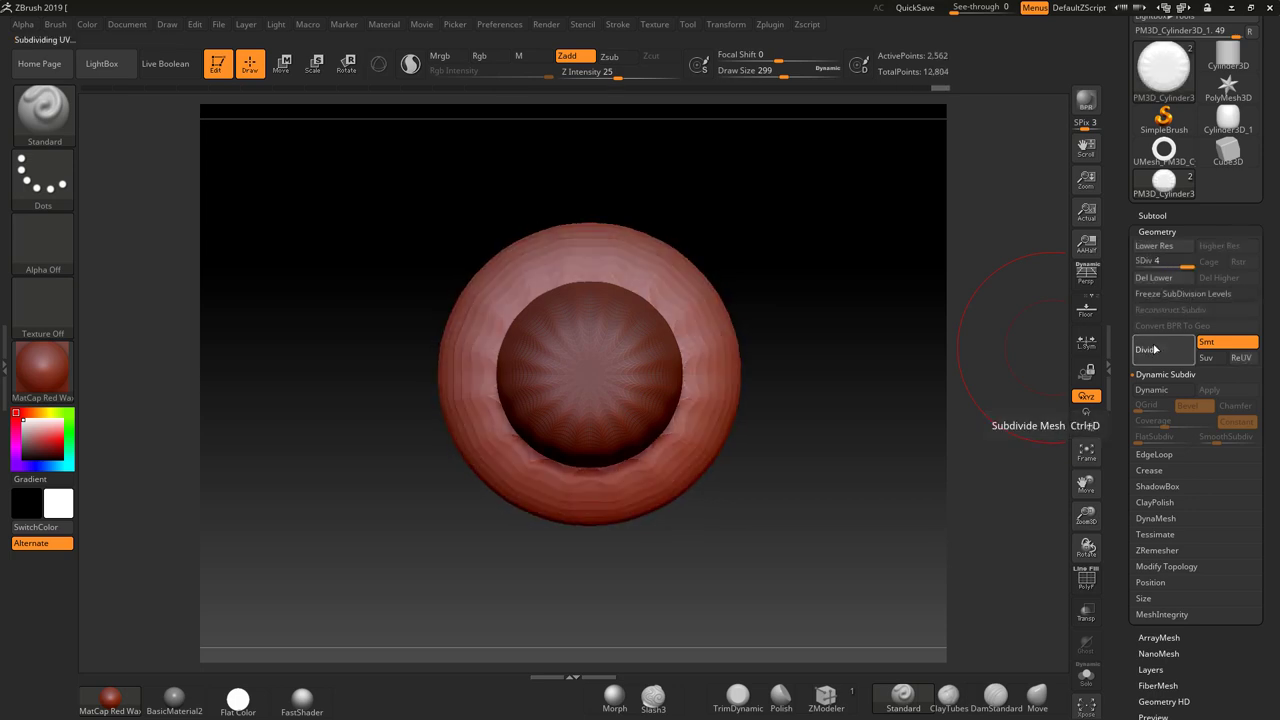
{"action": "left_click", "coordinate": [1155, 349]}
{"action": "left_click", "coordinate": [1155, 349]}
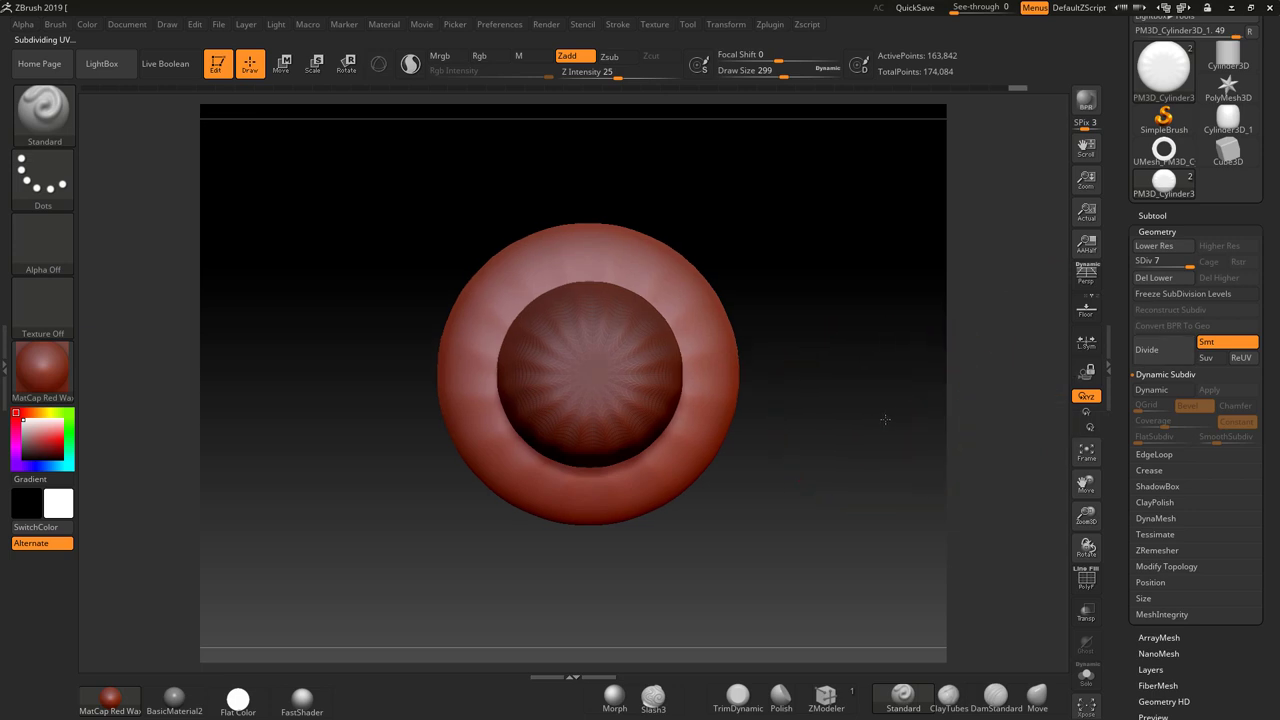
Step: Preview the inner cylinder's subtraction with Live Boolean, make a Boolean mesh from both cylinders, and switch to the new mesh
{"action": "mouse_move", "coordinate": [880, 412]}
{"action": "left_mouse_down"}
{"action": "mouse_move", "coordinate": [914, 420]}
{"action": "mouse_move", "coordinate": [914, 443]}
{"action": "mouse_move", "coordinate": [814, 443]}
{"action": "left_mouse_up"}
{"action": "left_click", "coordinate": [165, 63]}
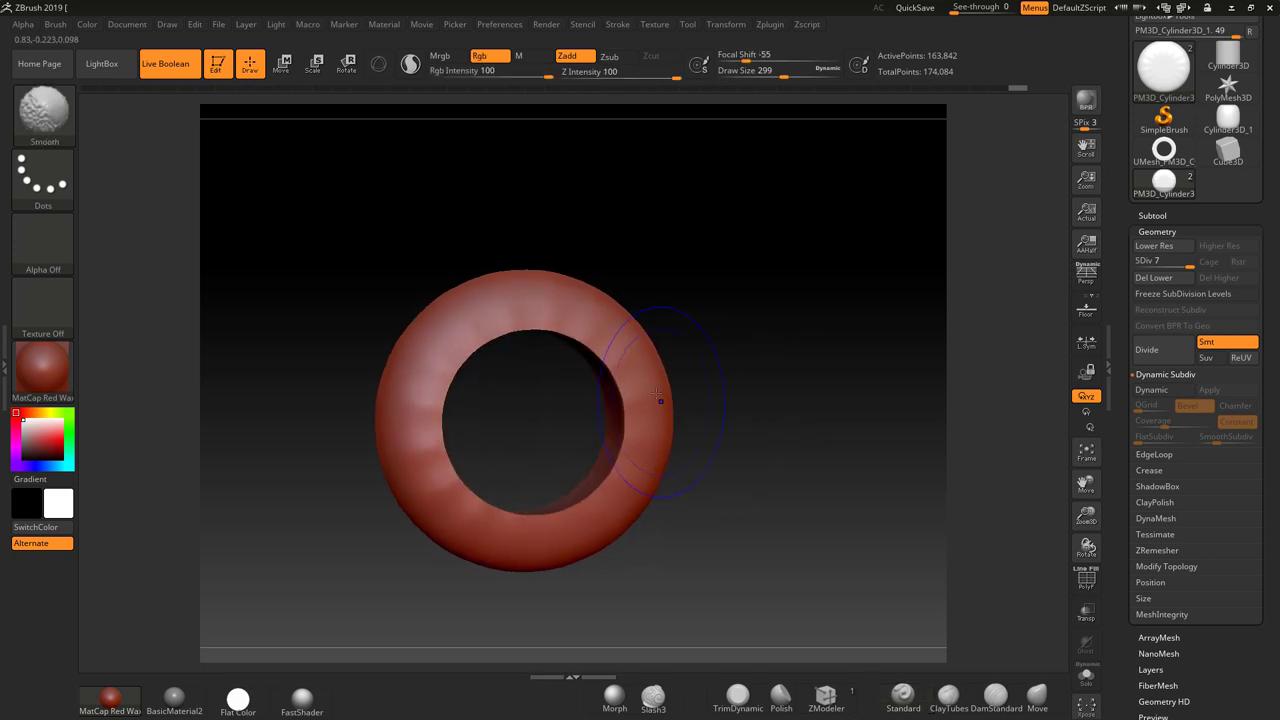
{"action": "key", "text": "ctrl+z"}
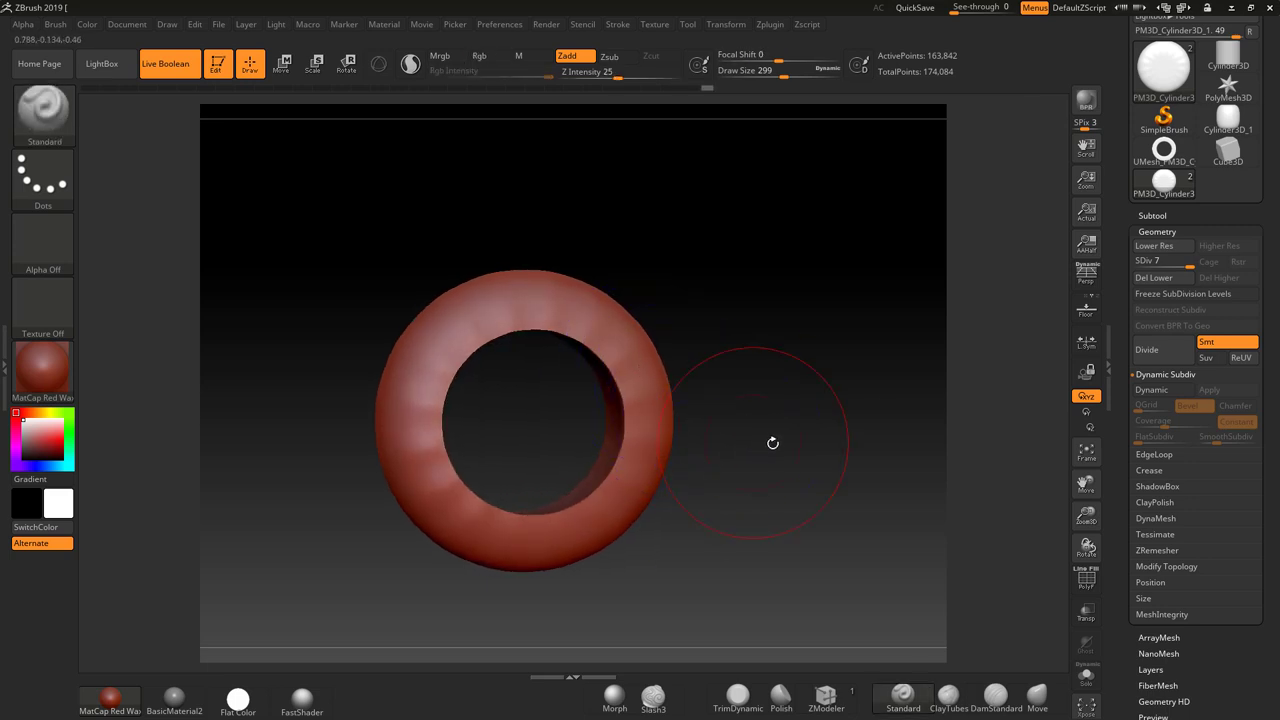
{"action": "left_click_drag", "start_coordinate": [771, 443], "coordinate": [816, 446]}
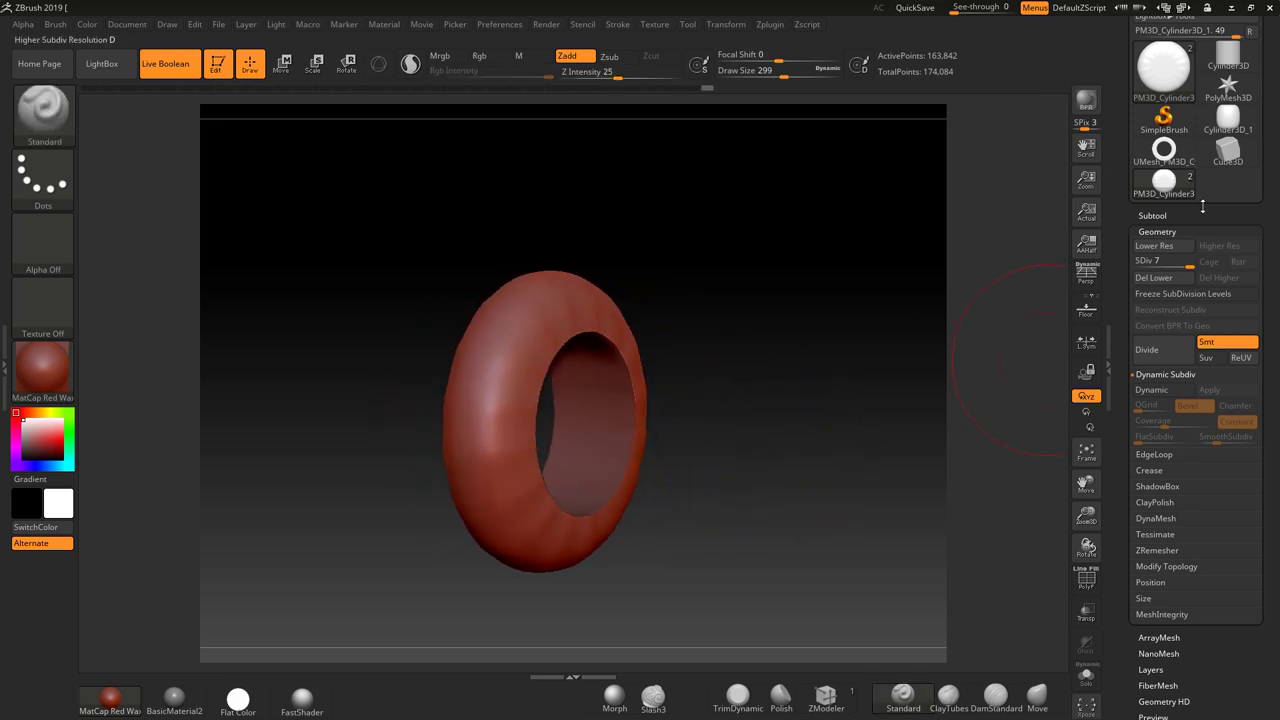
{"action": "left_click", "coordinate": [1152, 215]}
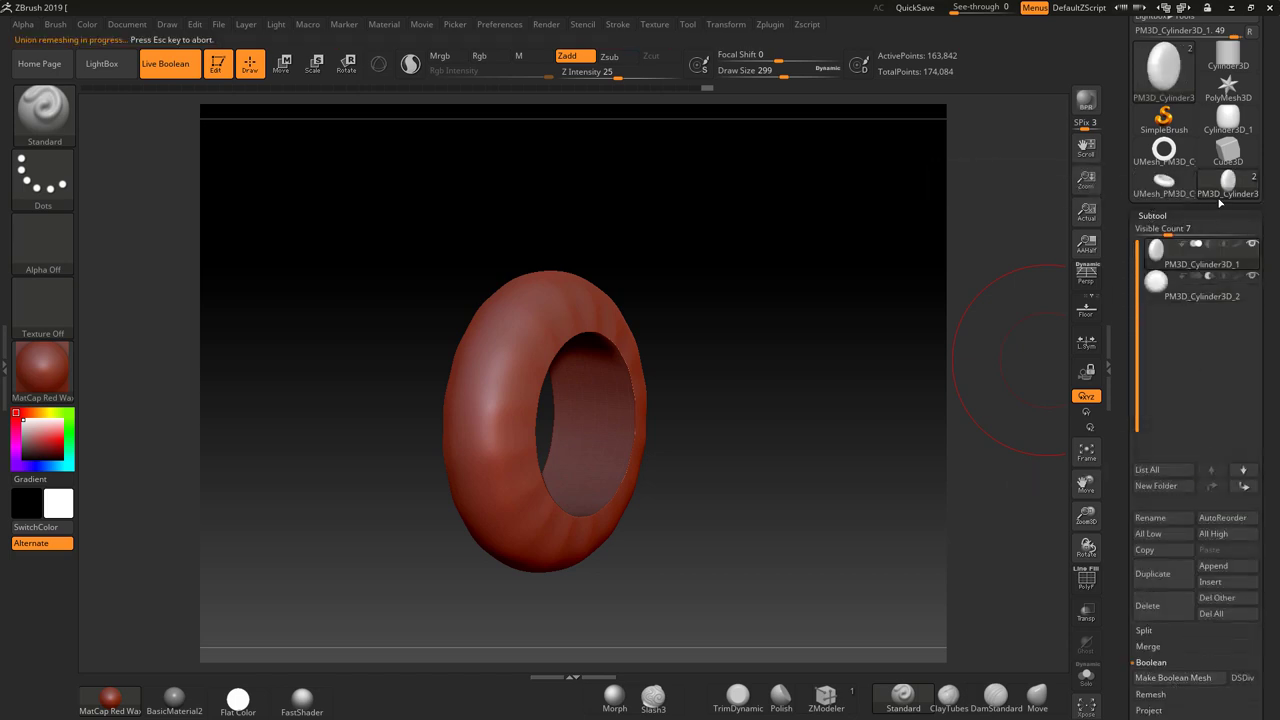
{"action": "left_click", "coordinate": [1166, 184]}
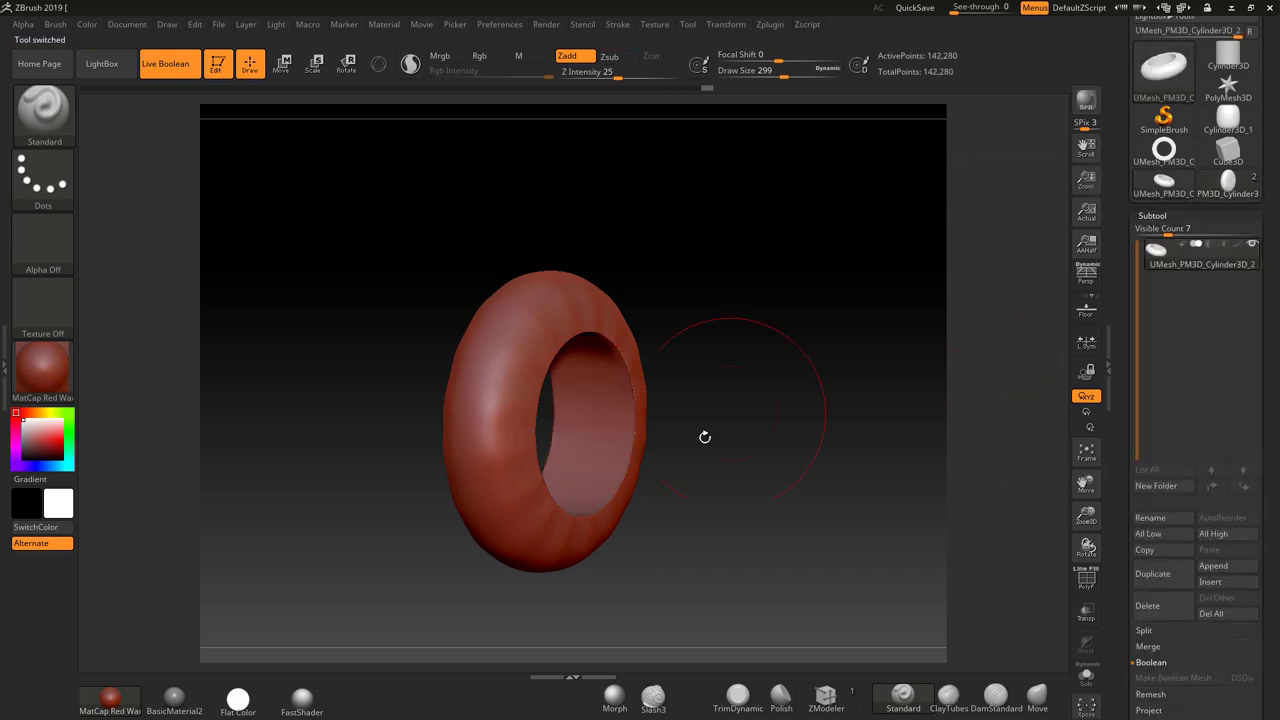
Step: Flatten both sides of the rounded ring by clip-scaling it along Y with the gizmo, undoing the surplus scale
{"action": "left_click", "coordinate": [316, 66]}
{"action": "left_click_drag", "start_coordinate": [763, 329], "coordinate": [787, 331]}
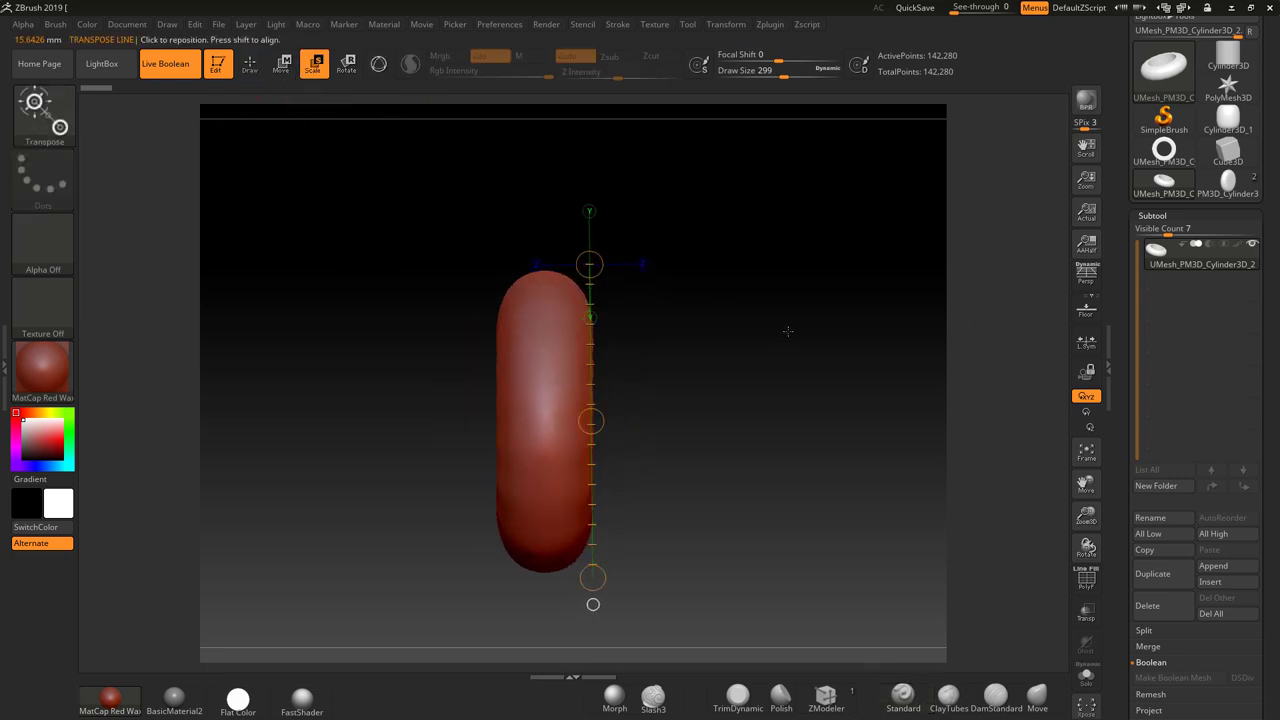
{"action": "left_click", "coordinate": [378, 66]}
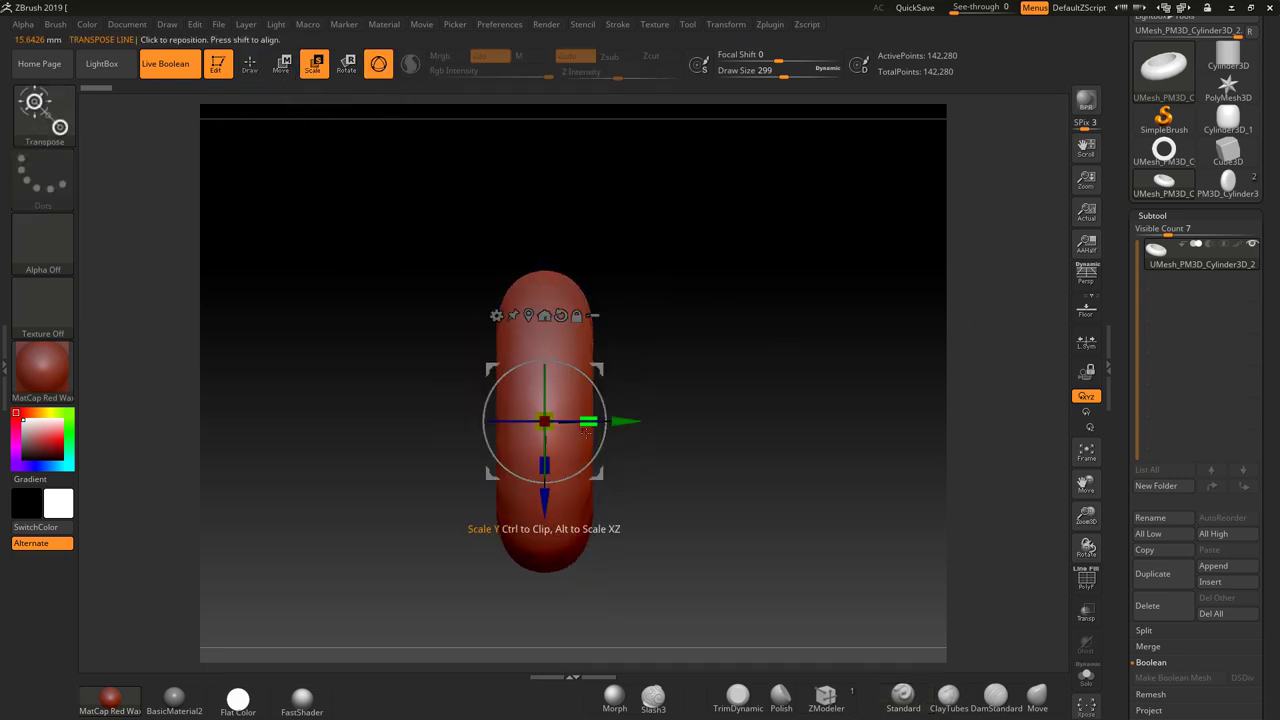
{"action": "left_click_drag", "start_coordinate": [590, 423], "coordinate": [590, 423]}
{"action": "mouse_move", "coordinate": [590, 423]}
{"action": "left_mouse_down"}
{"action": "mouse_move", "coordinate": [550, 426]}
{"action": "mouse_move", "coordinate": [615, 422]}
{"action": "left_mouse_up"}
{"action": "key", "text": "ctrl+z"}
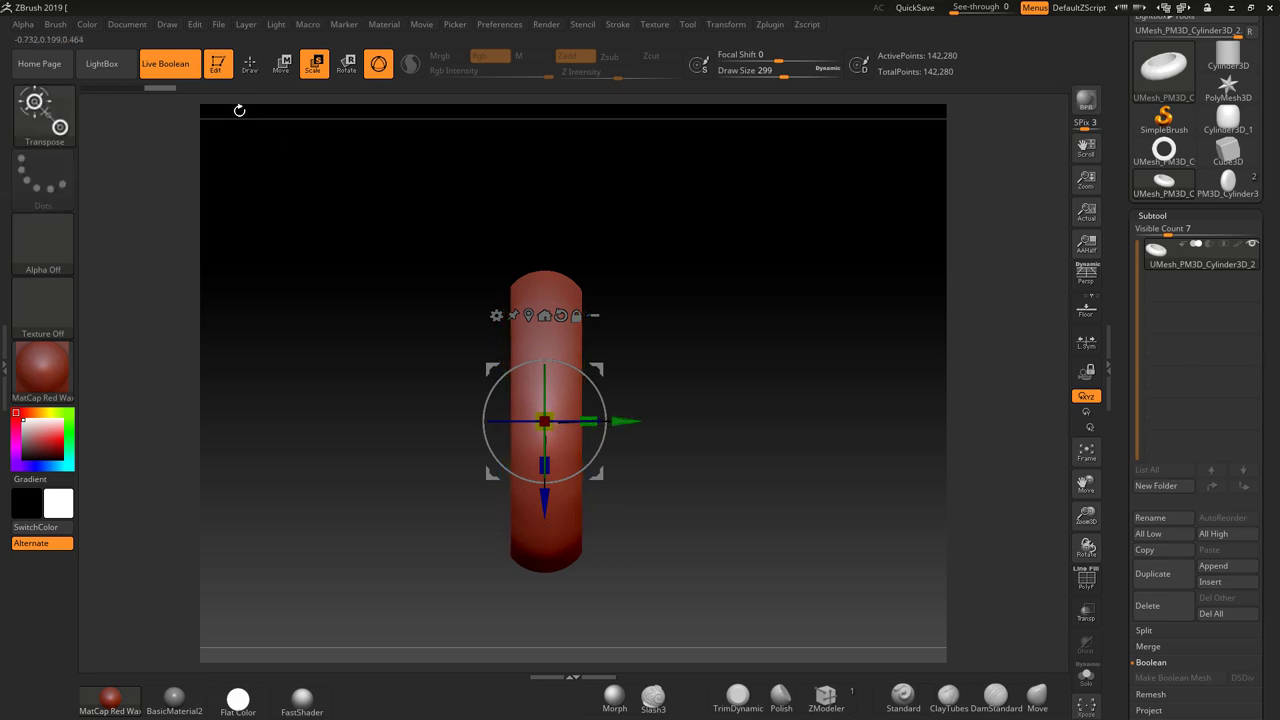
Step: Smooth the flattened ring's faces and rims with the Smooth brush, and switch back to the ZRemeshed ring
{"action": "left_click", "coordinate": [251, 70]}
{"action": "left_click_drag", "start_coordinate": [740, 380], "coordinate": [678, 396]}
{"action": "mouse_move", "coordinate": [626, 349]}
{"action": "left_mouse_down", "text": "shift"}
{"action": "mouse_move", "coordinate": [514, 332]}
{"action": "mouse_move", "coordinate": [462, 428]}
{"action": "mouse_move", "coordinate": [564, 521]}
{"action": "mouse_move", "coordinate": [630, 462]}
{"action": "mouse_move", "coordinate": [501, 519]}
{"action": "left_mouse_up", "text": "shift"}
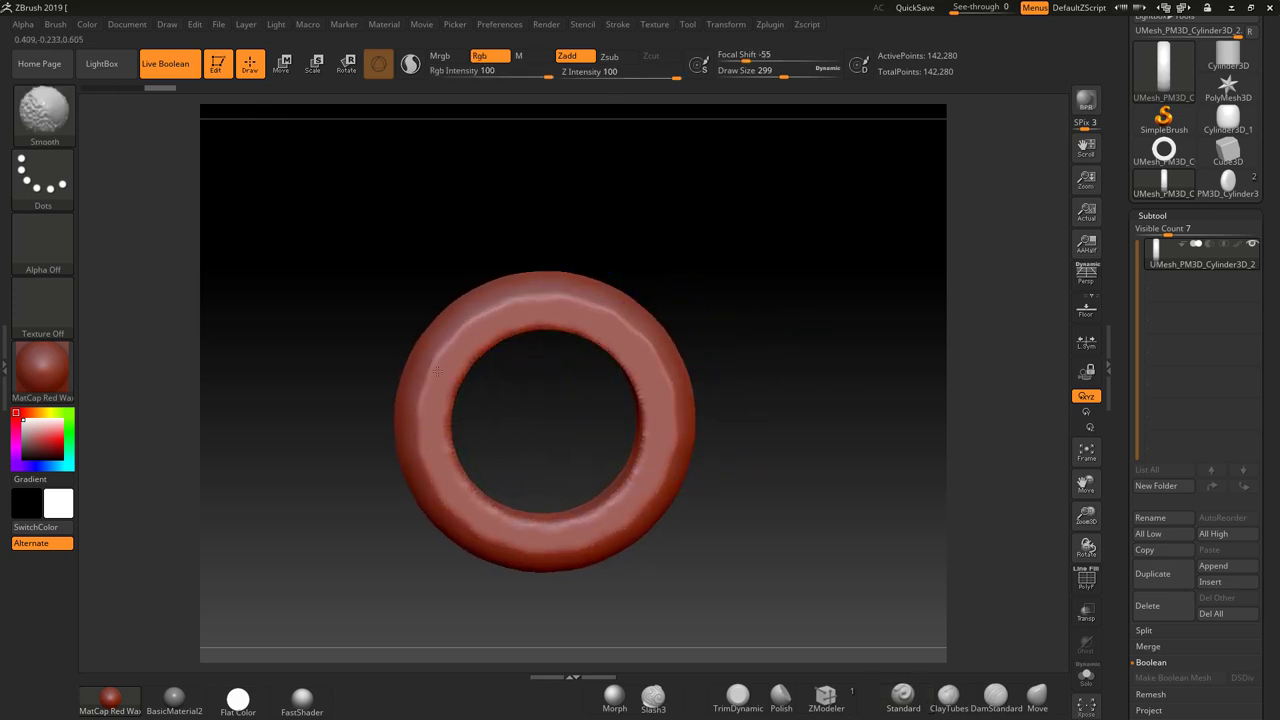
{"action": "mouse_move", "coordinate": [437, 371]}
{"action": "left_mouse_down", "text": "shift"}
{"action": "mouse_move", "coordinate": [590, 335]}
{"action": "mouse_move", "coordinate": [640, 420]}
{"action": "left_mouse_up", "text": "shift"}
{"action": "mouse_move", "coordinate": [837, 490]}
{"action": "left_mouse_down", "text": "alt"}
{"action": "mouse_move", "coordinate": [794, 463]}
{"action": "mouse_move", "coordinate": [783, 472]}
{"action": "mouse_move", "coordinate": [860, 420]}
{"action": "mouse_move", "coordinate": [790, 410]}
{"action": "left_mouse_up", "text": "alt"}
{"action": "left_click", "coordinate": [1158, 158]}
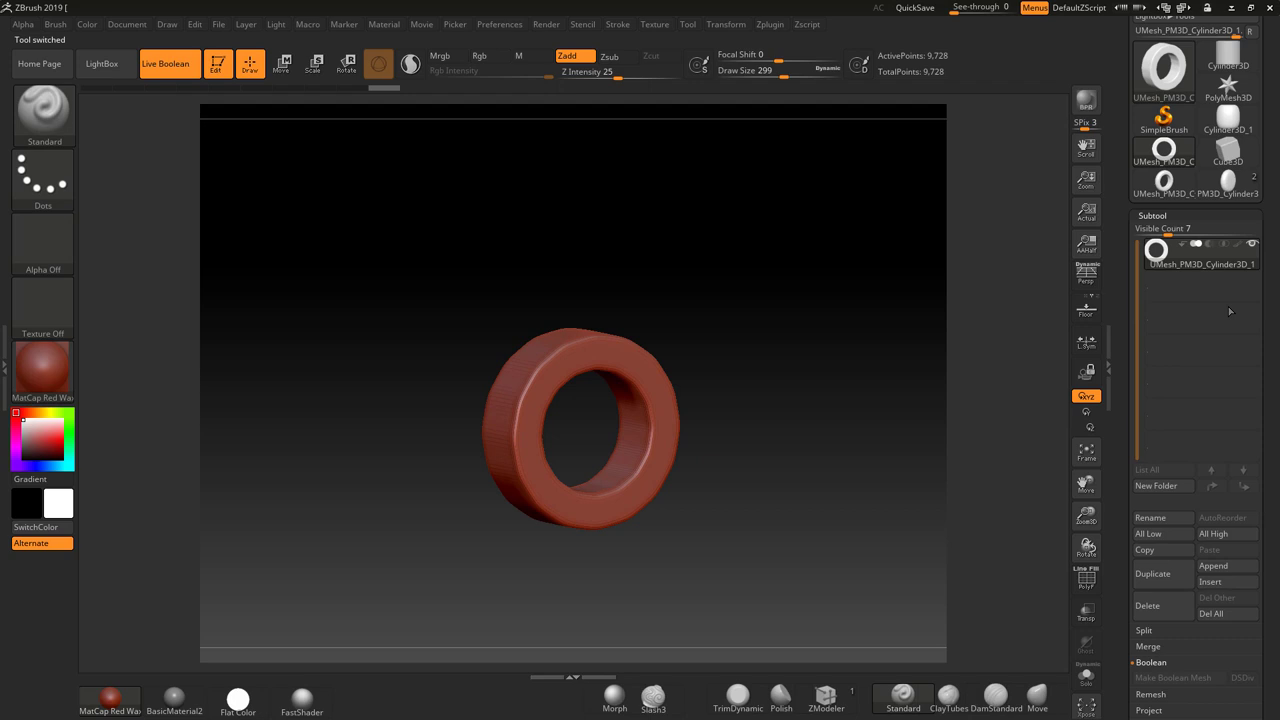
Step: Compare the ZRemeshed ring with the two-cylinder boolean version, ending on the tool that holds both cylinder subtools
{"action": "left_click", "coordinate": [1226, 184]}
{"action": "left_click_drag", "start_coordinate": [934, 363], "coordinate": [906, 417]}
{"action": "left_click_drag", "start_coordinate": [750, 405], "coordinate": [640, 280], "text": "alt"}
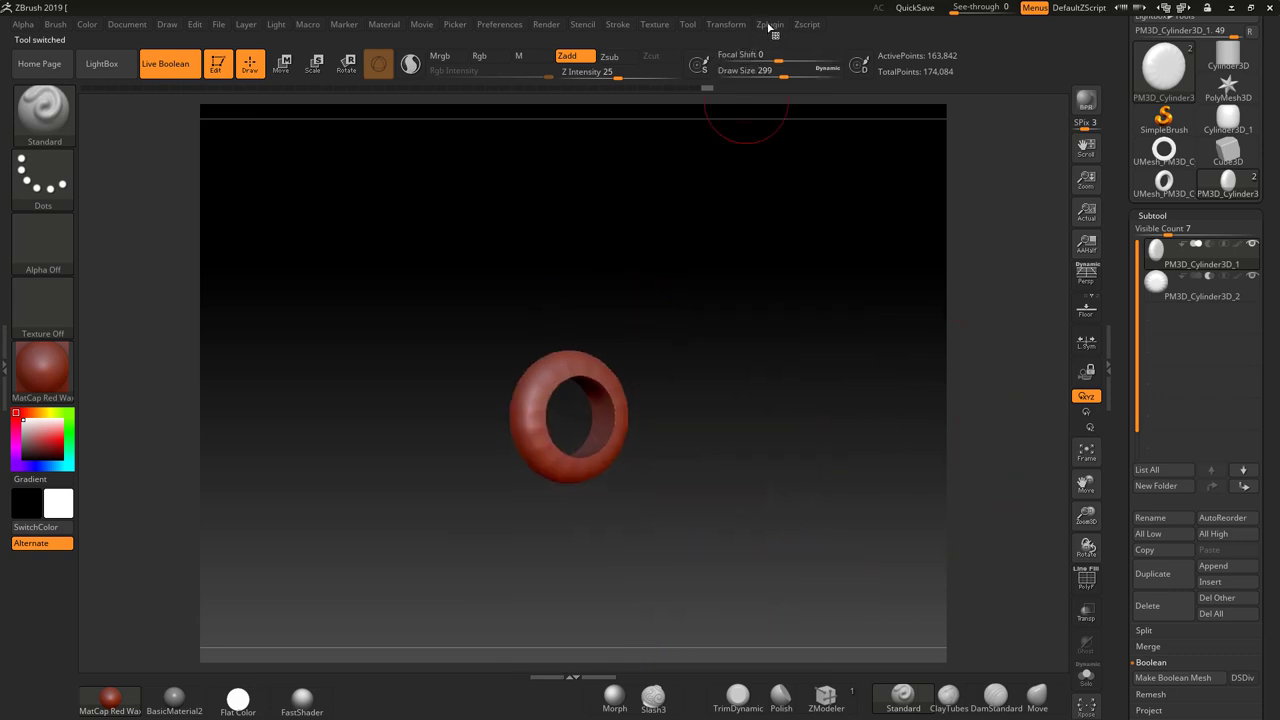
{"action": "left_click", "coordinate": [1187, 162]}
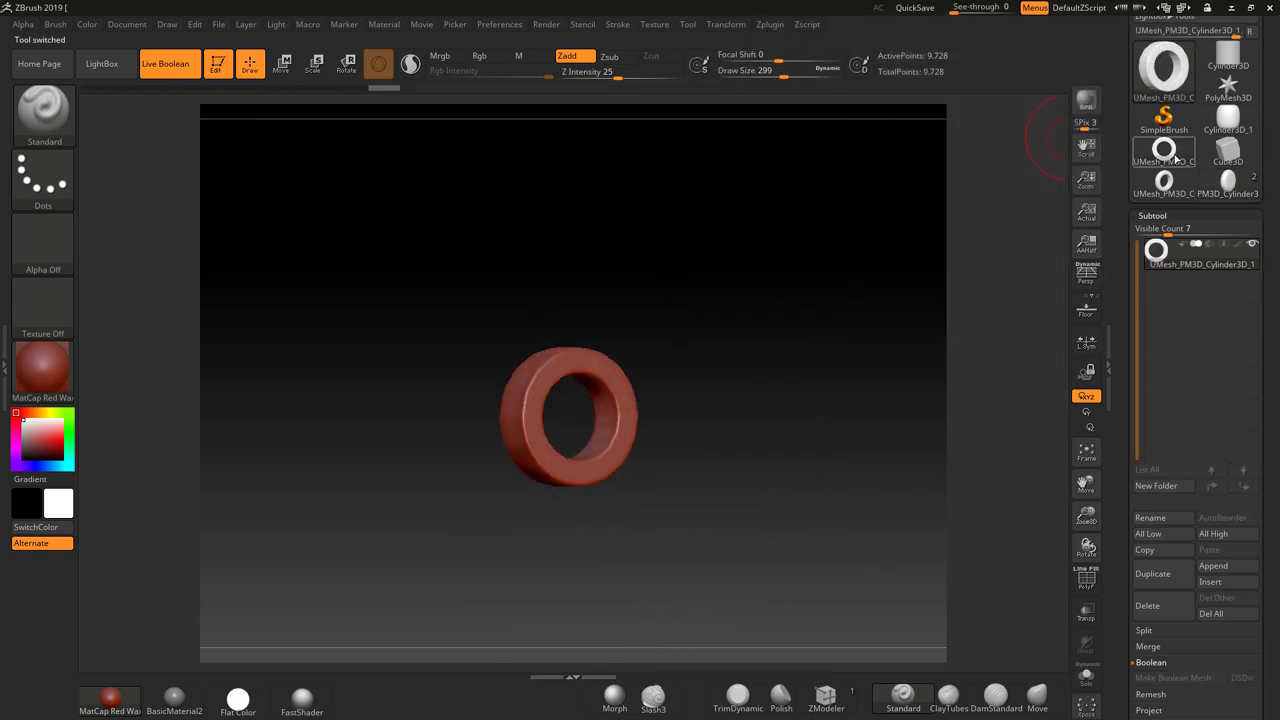
{"action": "left_click", "coordinate": [1228, 180]}
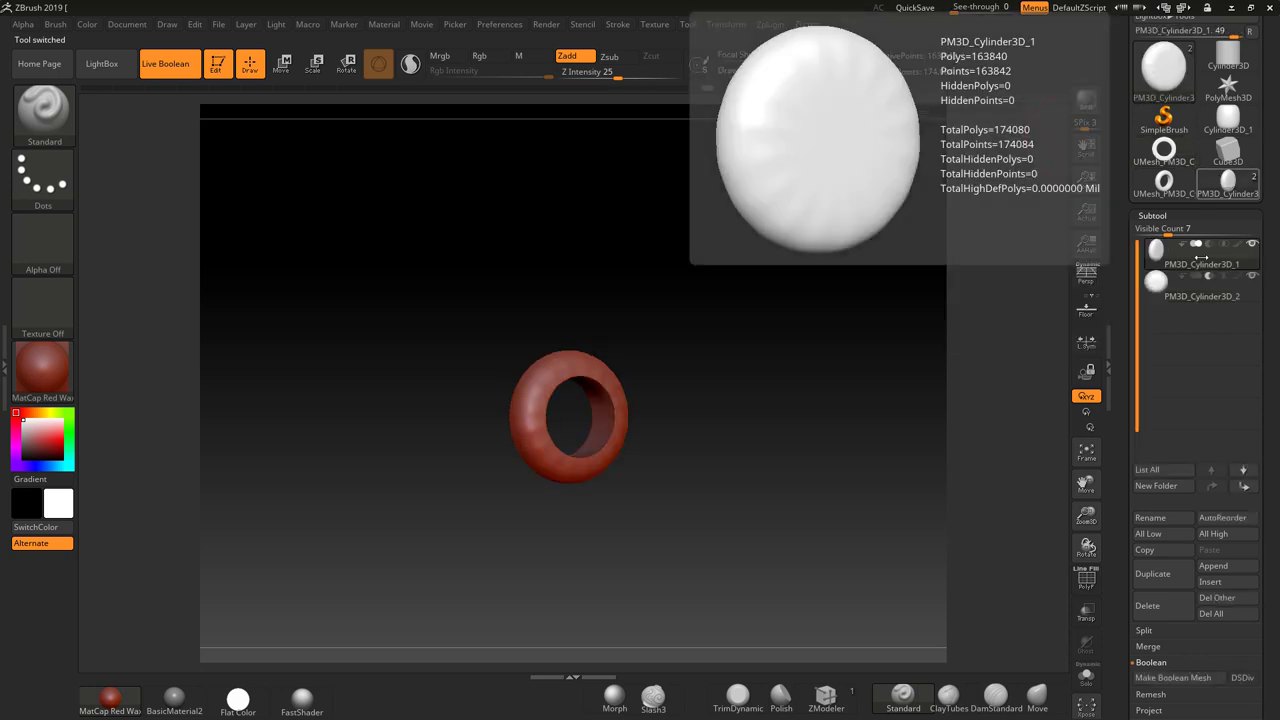
Step: Roll back the undo histories of the inner and outer cylinders to their undivided low-poly versions
{"action": "left_click", "coordinate": [1158, 284]}
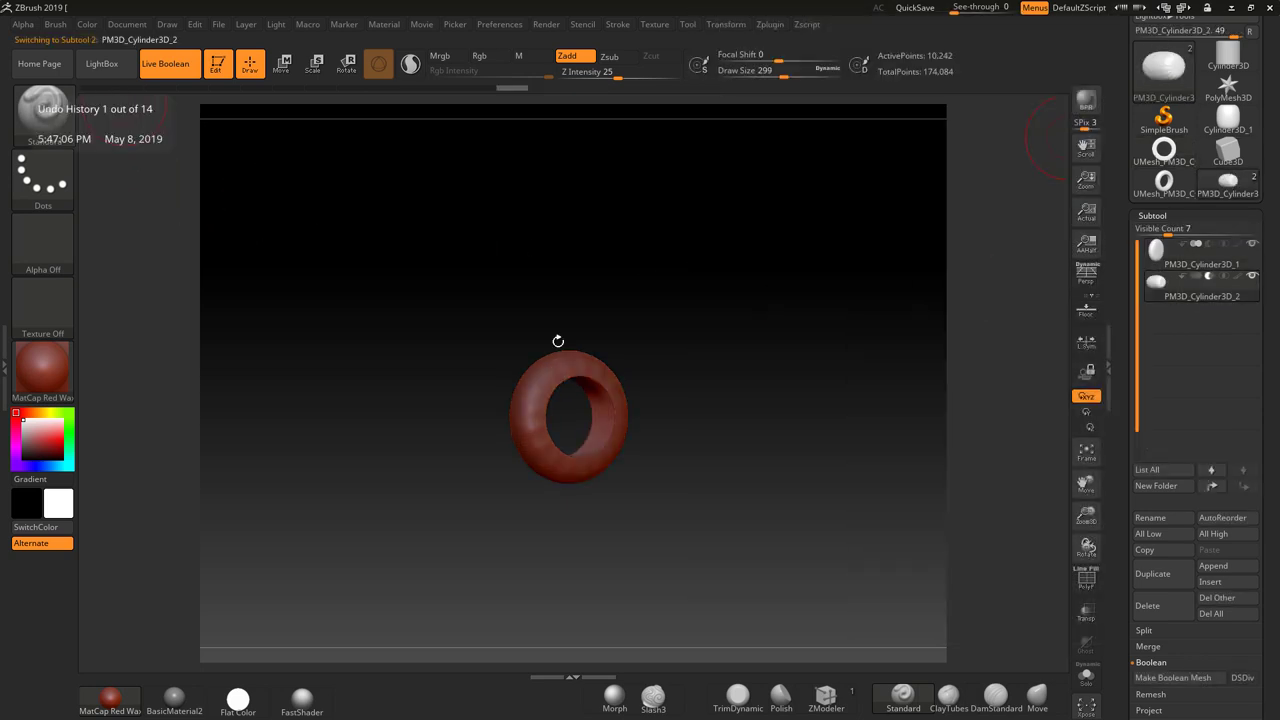
{"action": "left_click_drag", "start_coordinate": [97, 86], "coordinate": [354, 88]}
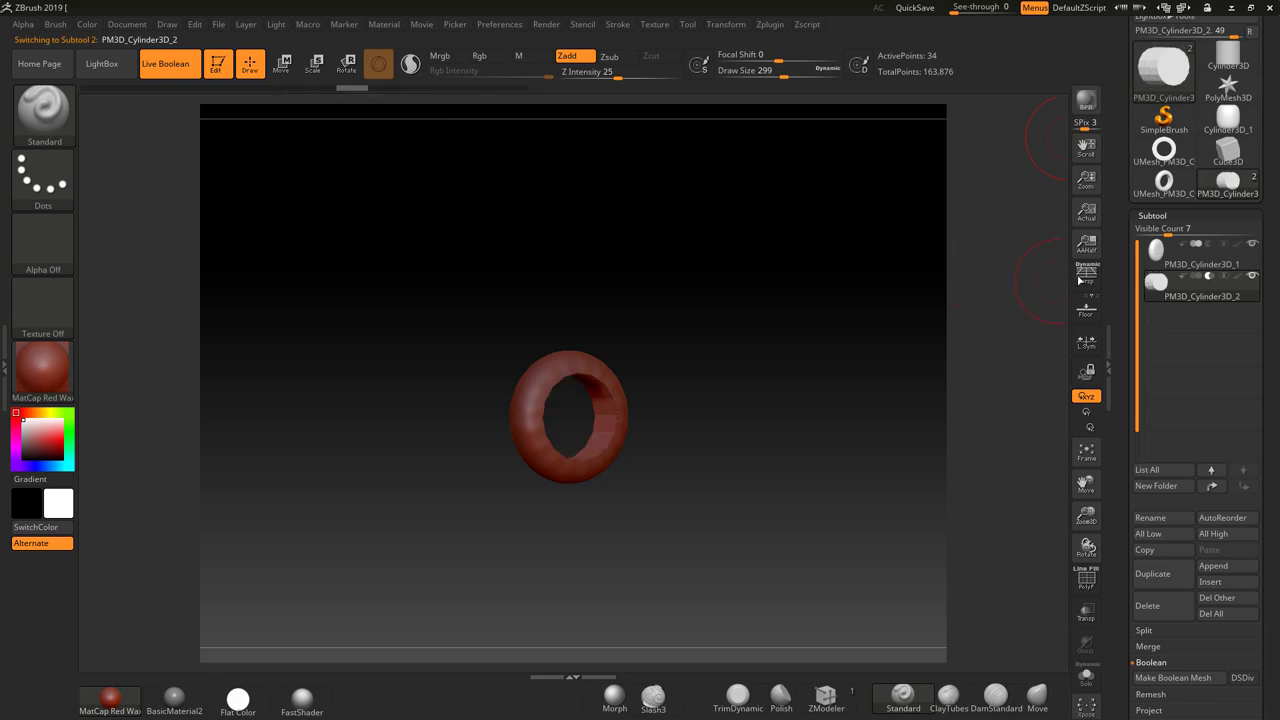
{"action": "left_click", "coordinate": [1156, 250]}
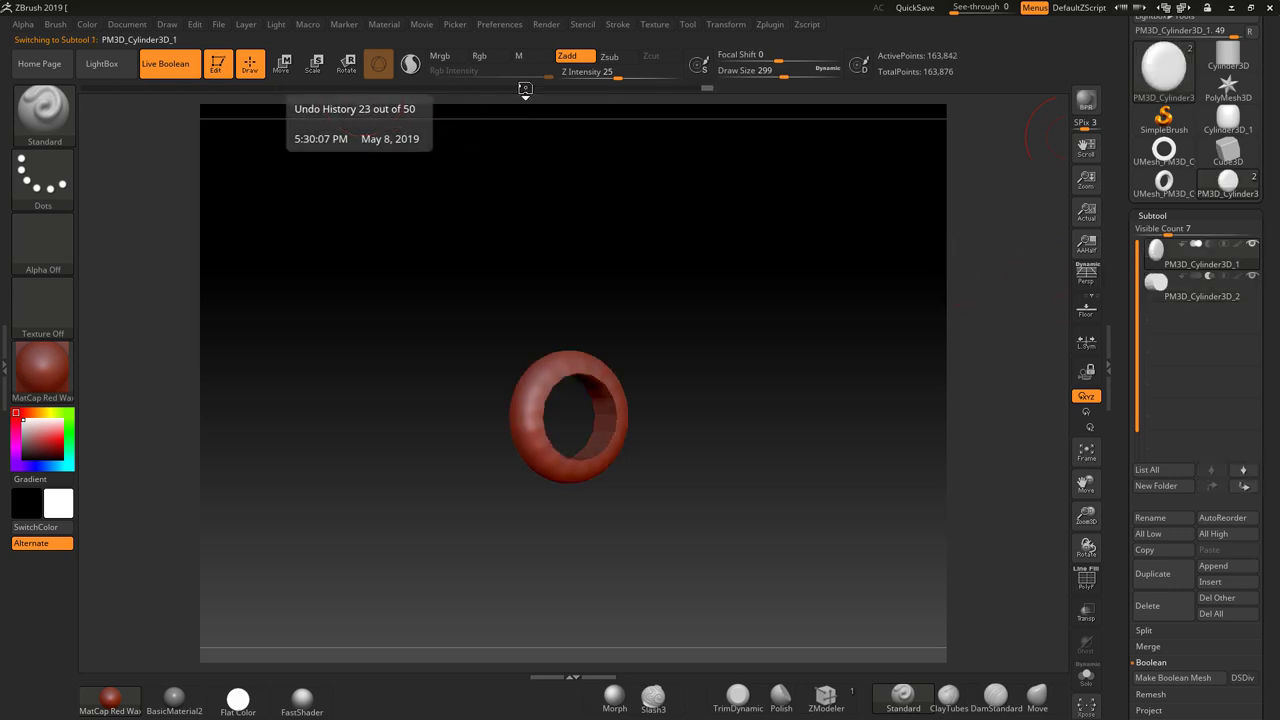
{"action": "left_click", "coordinate": [580, 88]}
{"action": "left_click", "coordinate": [632, 87]}
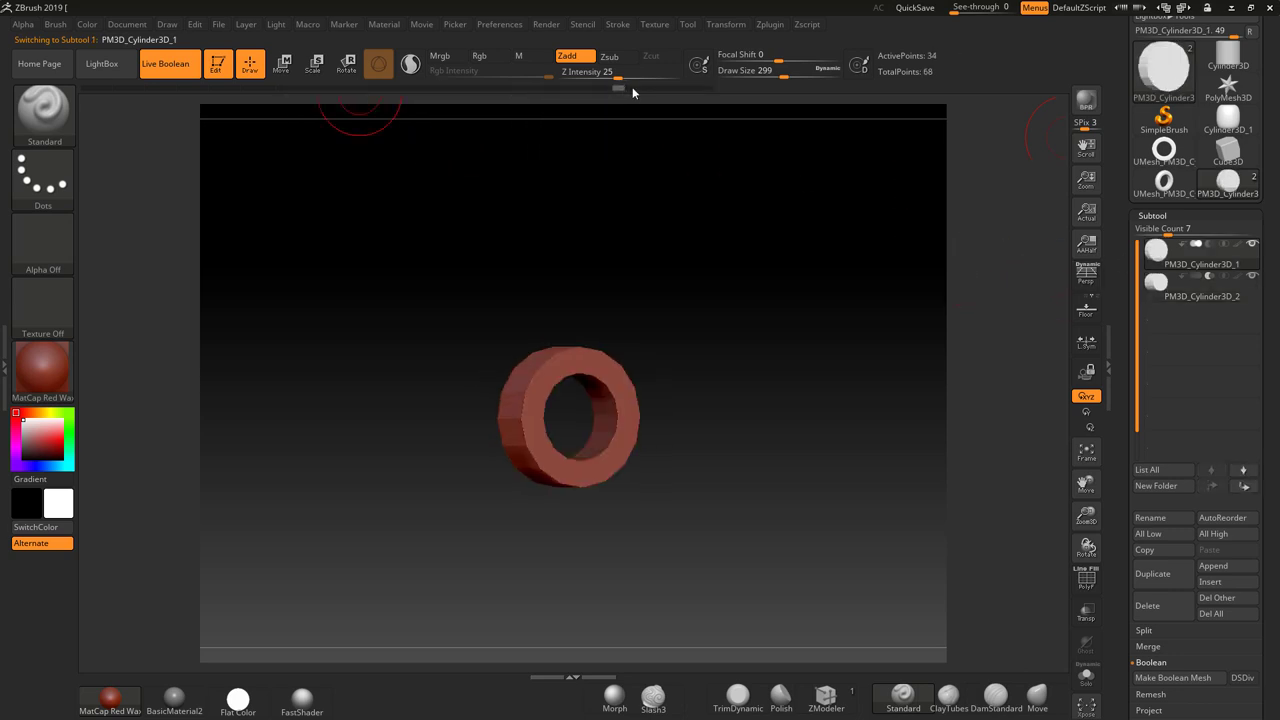
{"action": "left_click", "coordinate": [619, 88]}
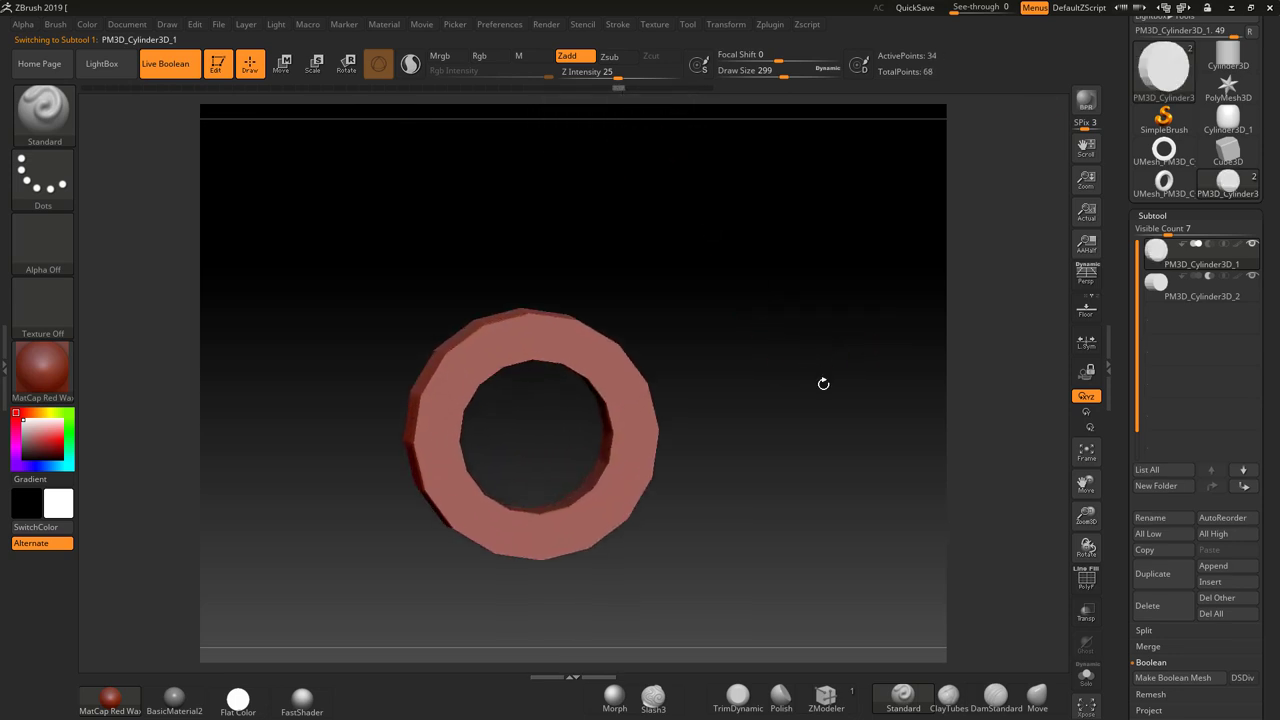
Step: Add a 1 mm unit helper cube with Scale Master and move it along X to just outside the ring
{"action": "left_click", "coordinate": [771, 27]}
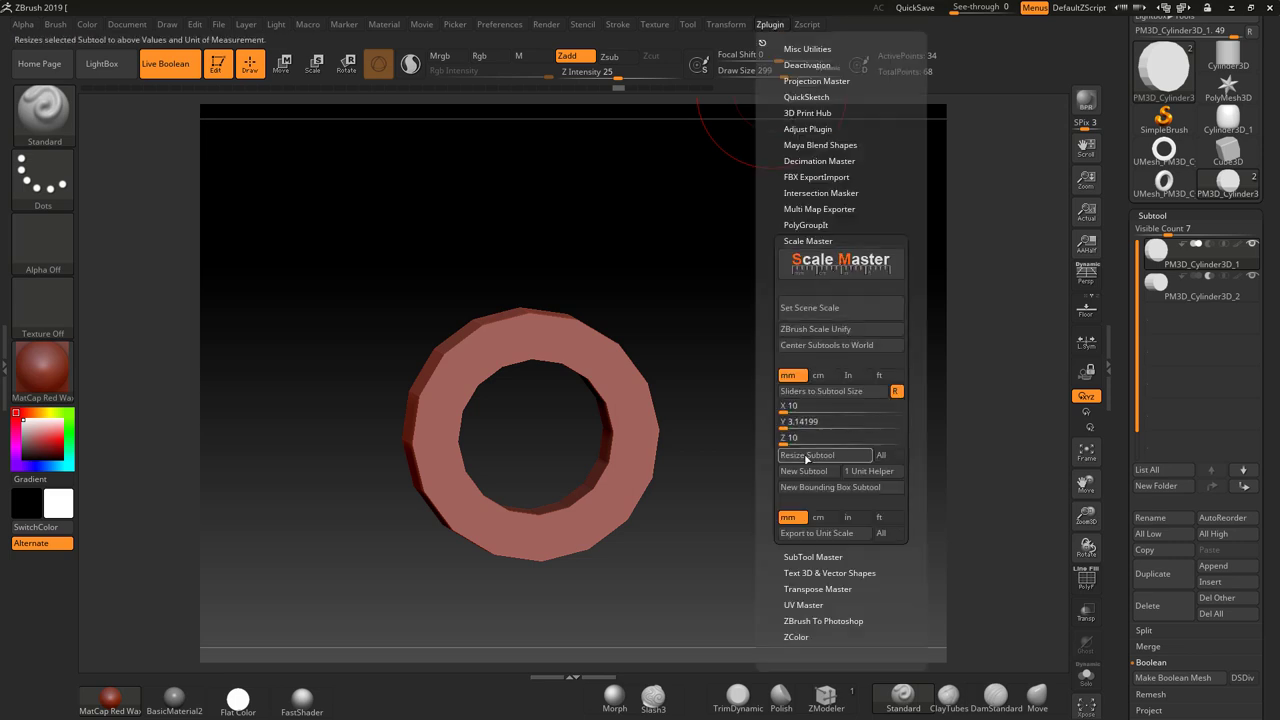
{"action": "left_click", "coordinate": [869, 473]}
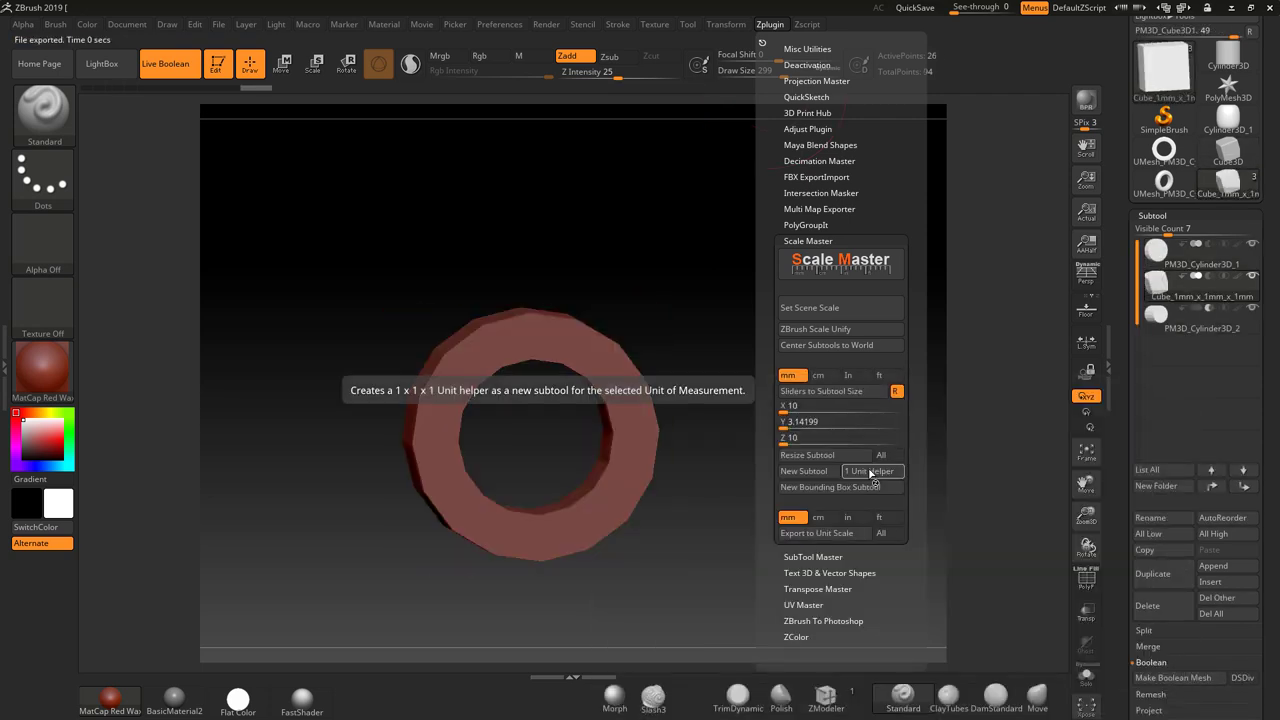
{"action": "mouse_move", "coordinate": [1158, 285]}
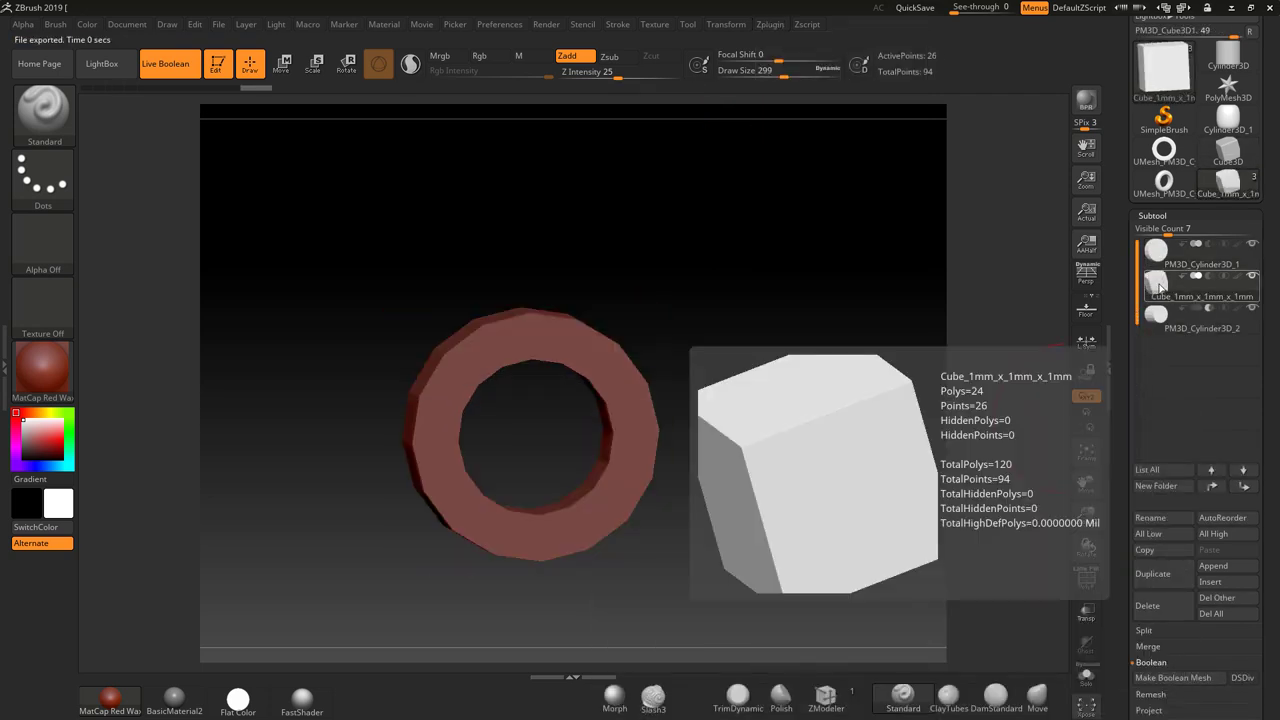
{"action": "left_click", "coordinate": [283, 64]}
{"action": "left_click_drag", "start_coordinate": [452, 438], "coordinate": [622, 428]}
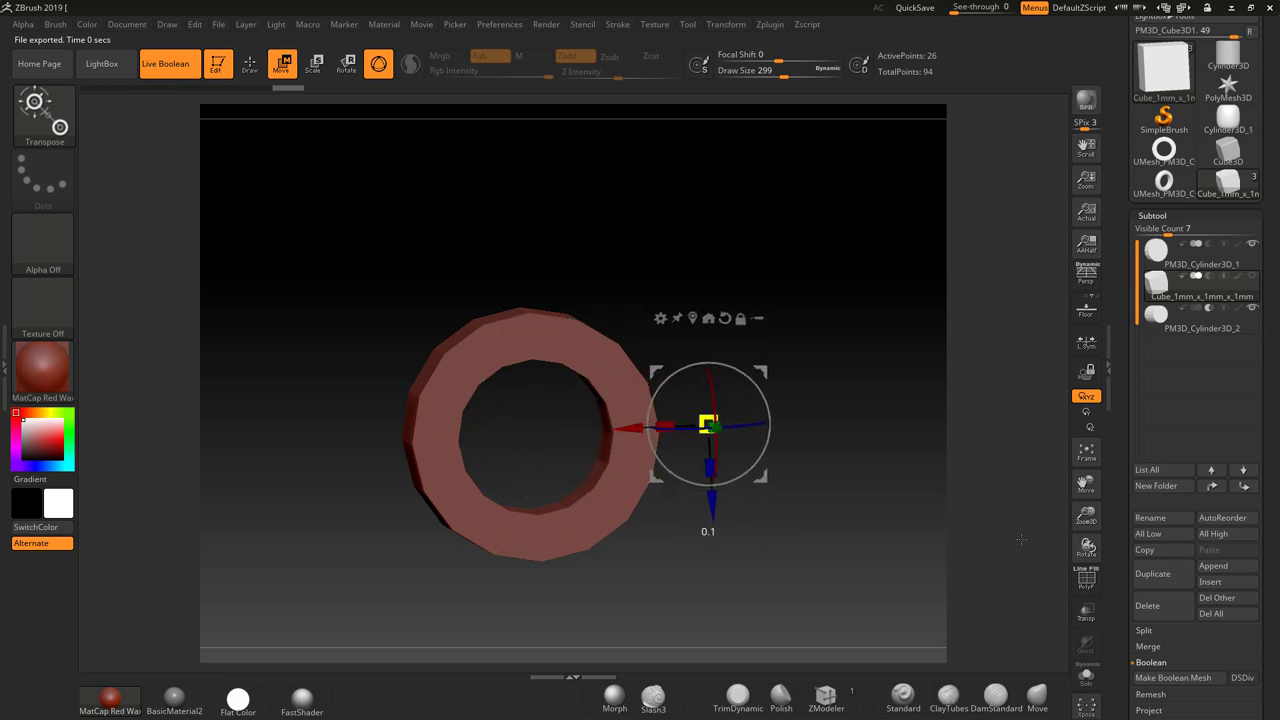
Step: Move the 1 mm cube to the first place in the subtool order, toggling Live Boolean to check how it displays
{"action": "left_click_drag", "start_coordinate": [837, 458], "coordinate": [884, 484]}
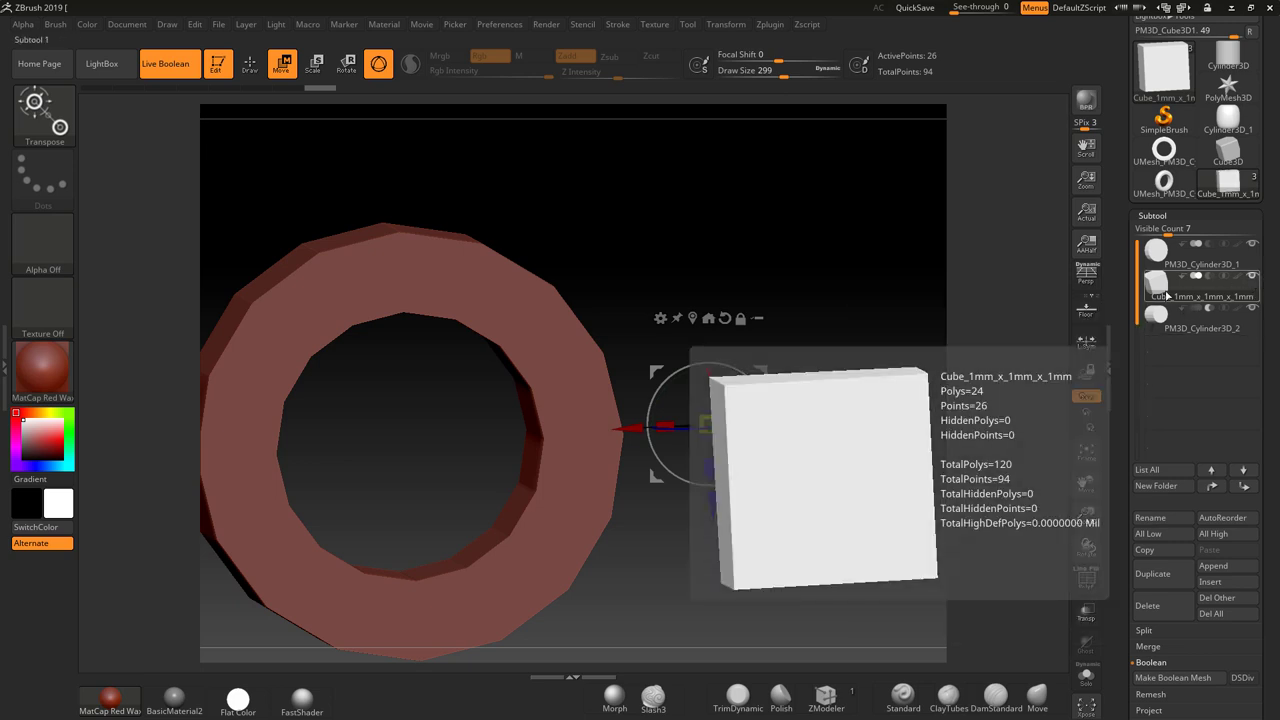
{"action": "left_click", "coordinate": [165, 63]}
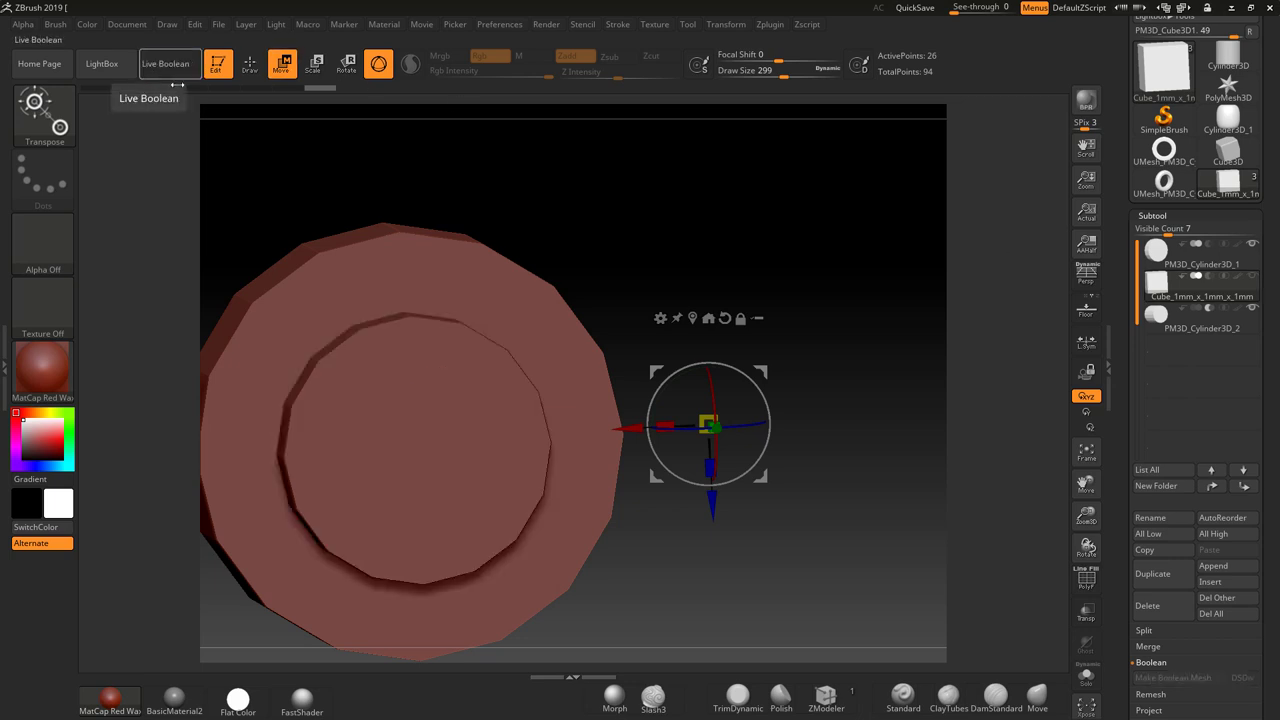
{"action": "left_click", "coordinate": [165, 63]}
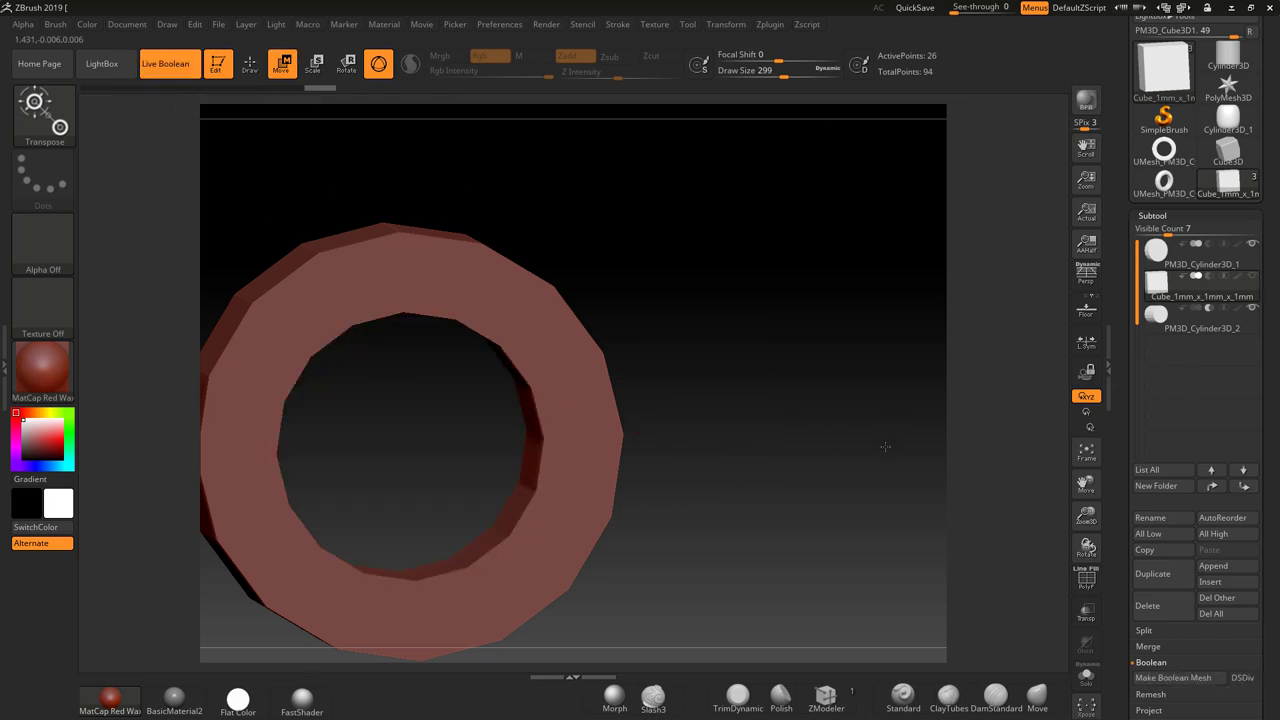
{"action": "left_click_drag", "start_coordinate": [886, 449], "coordinate": [842, 426]}
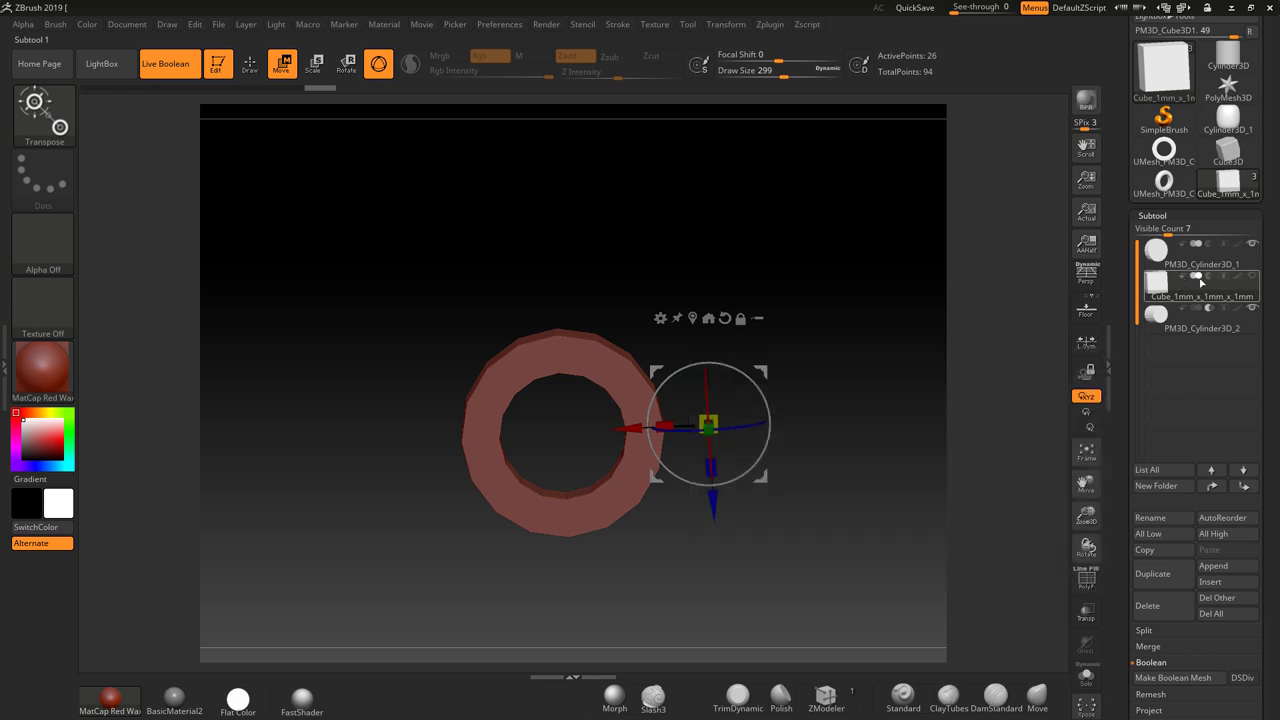
{"action": "mouse_move", "coordinate": [1201, 296]}
{"action": "left_click", "coordinate": [1211, 469]}
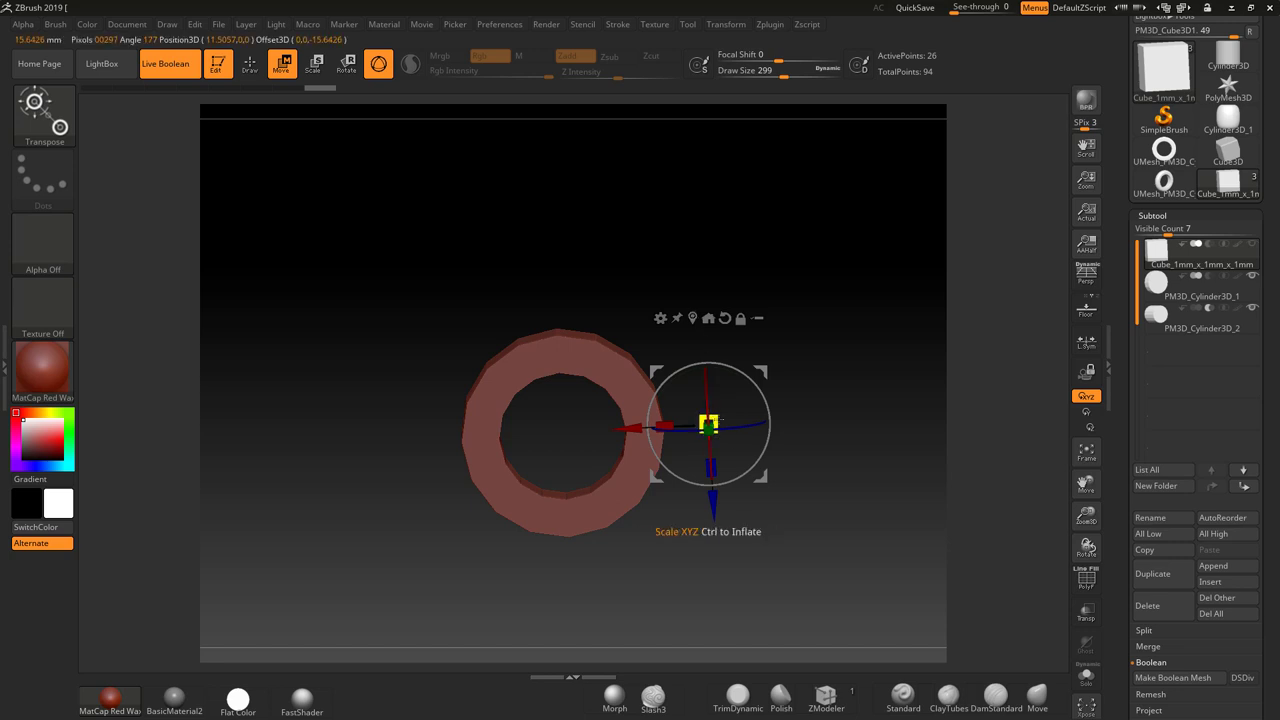
{"action": "left_click", "coordinate": [172, 62]}
{"action": "left_click", "coordinate": [170, 64]}
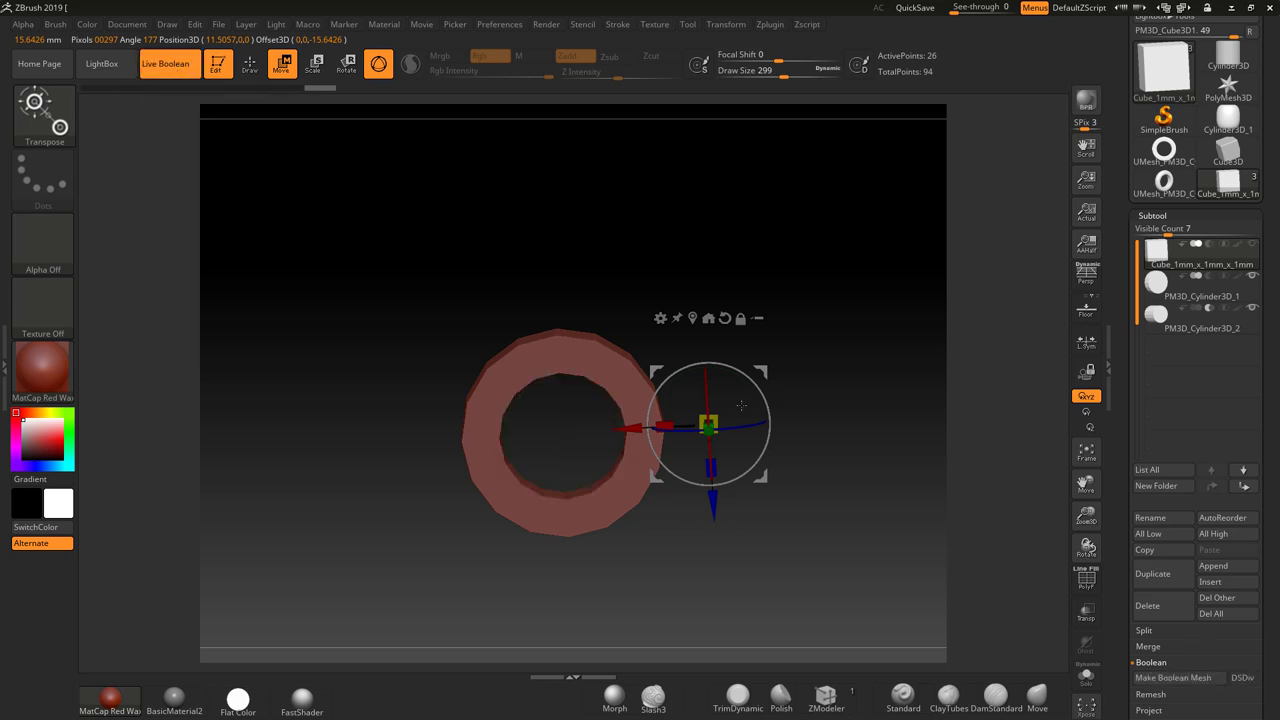
{"action": "left_click", "coordinate": [249, 65]}
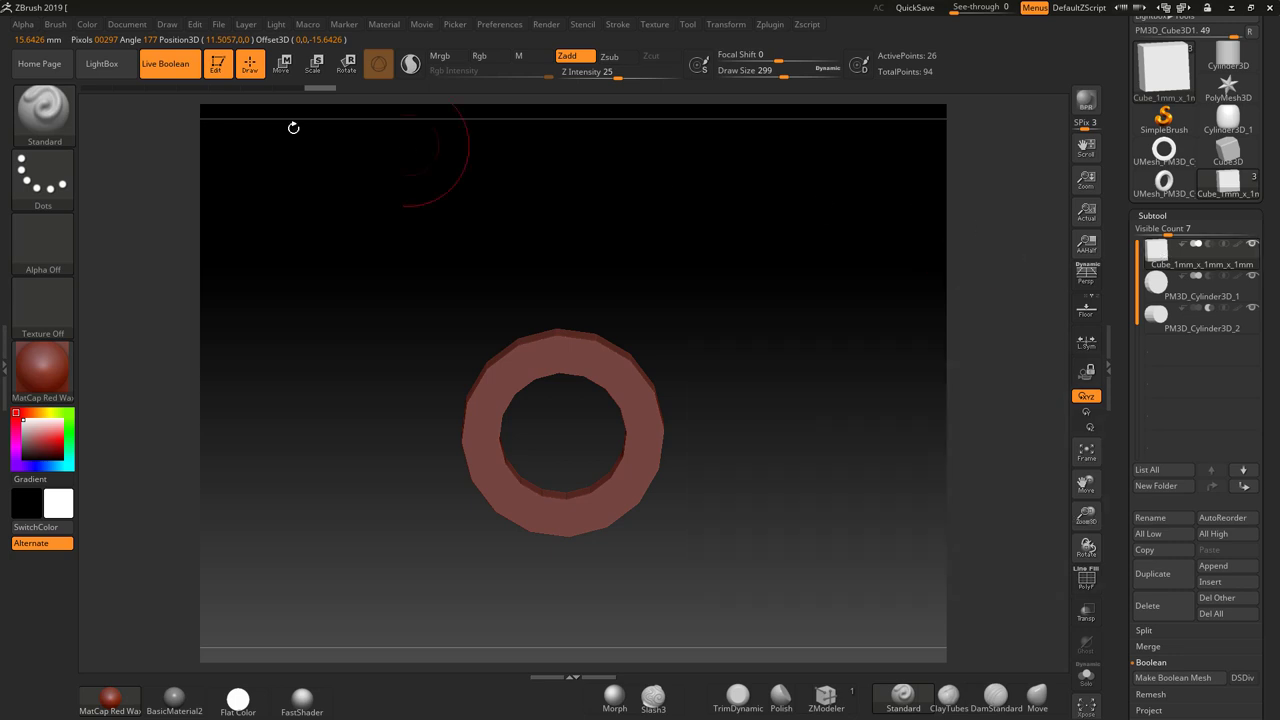
{"action": "left_click", "coordinate": [283, 64]}
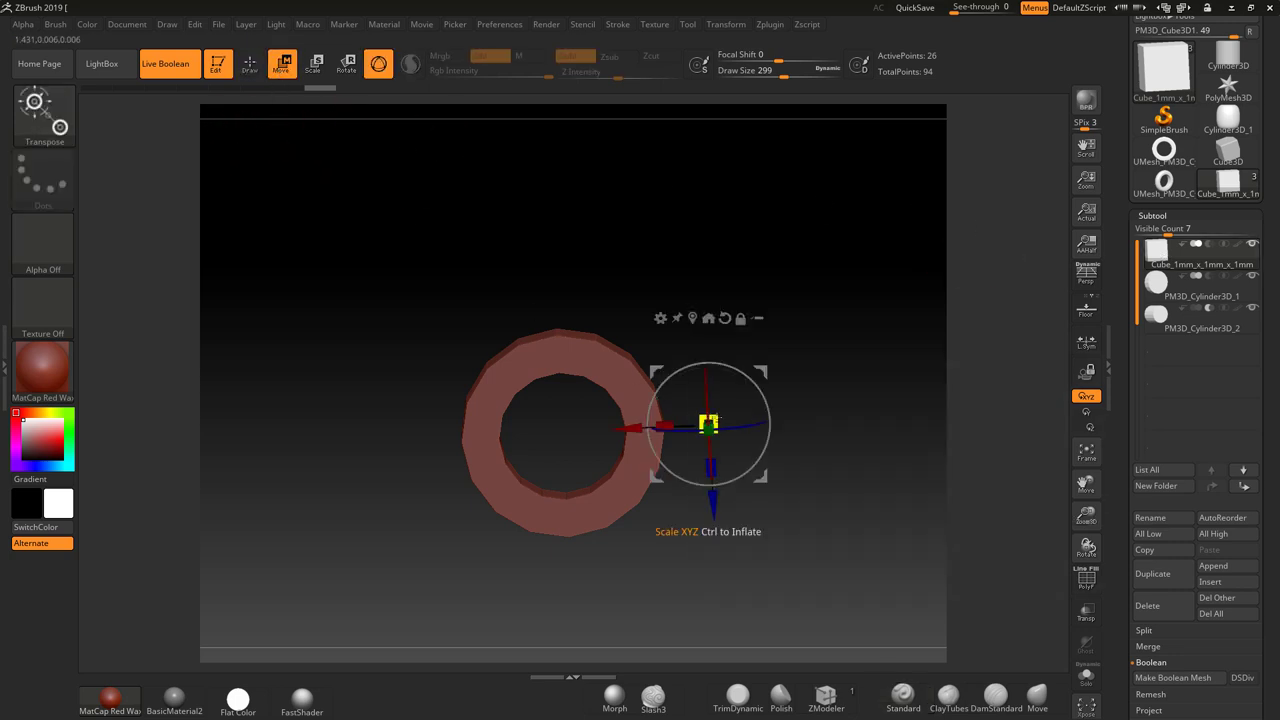
Step: Try to enlarge the 1 mm cube uniformly with the gizmo, and undo the scaling
{"action": "right_click_drag", "start_coordinate": [880, 421], "coordinate": [1005, 620], "text": "ctrl"}
{"action": "left_click_drag", "start_coordinate": [708, 424], "coordinate": [757, 381]}
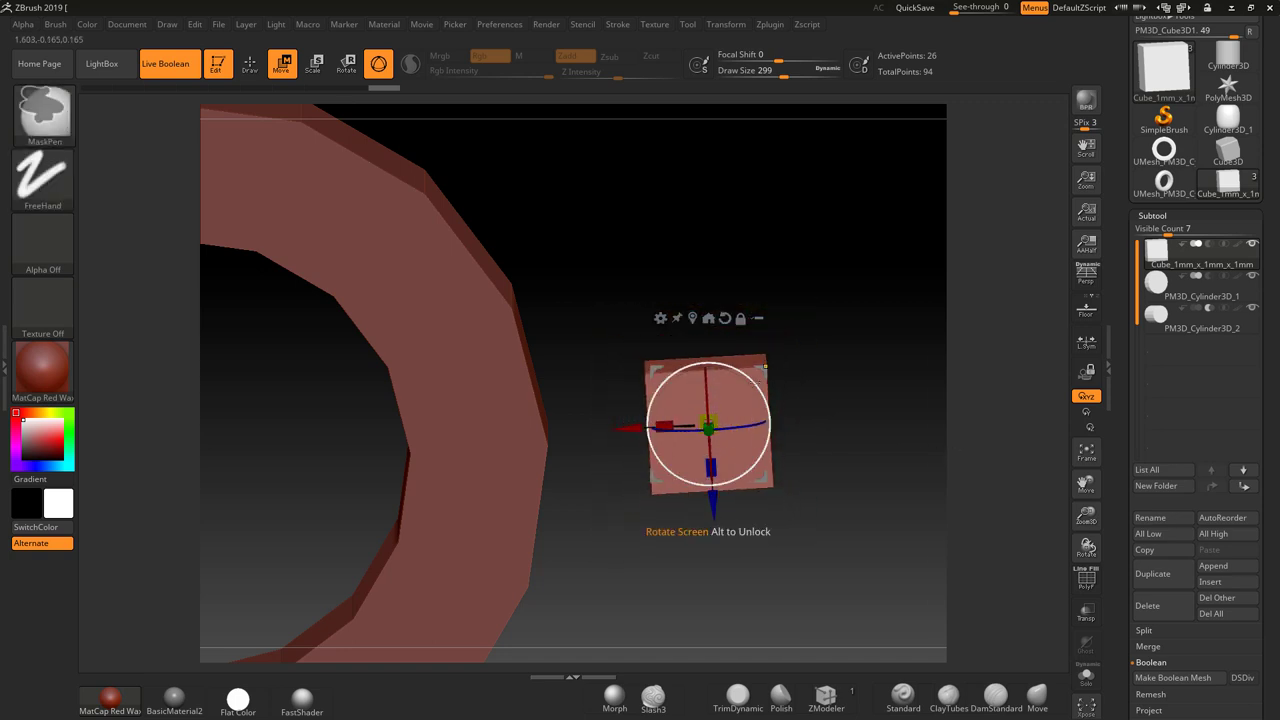
{"action": "key", "text": "ctrl+z"}
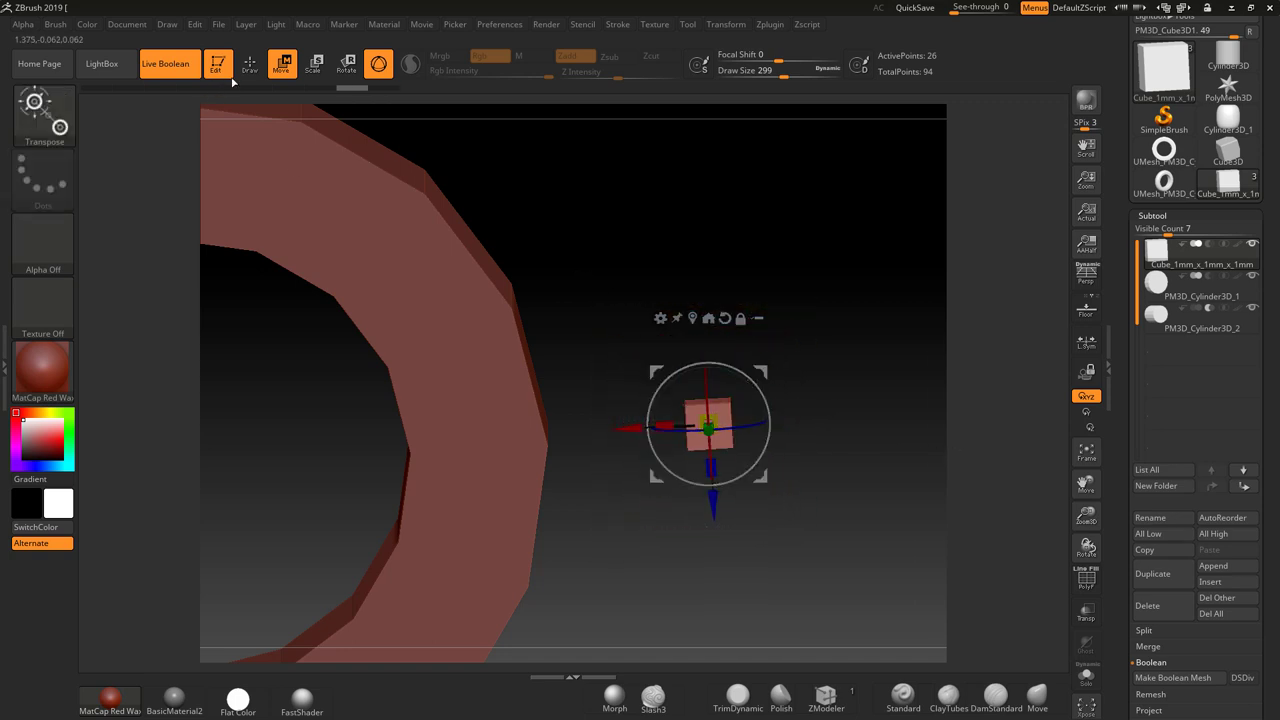
Step: Measure the width of the 1 mm cube with an axis-aligned transpose line
{"action": "left_click", "coordinate": [313, 64]}
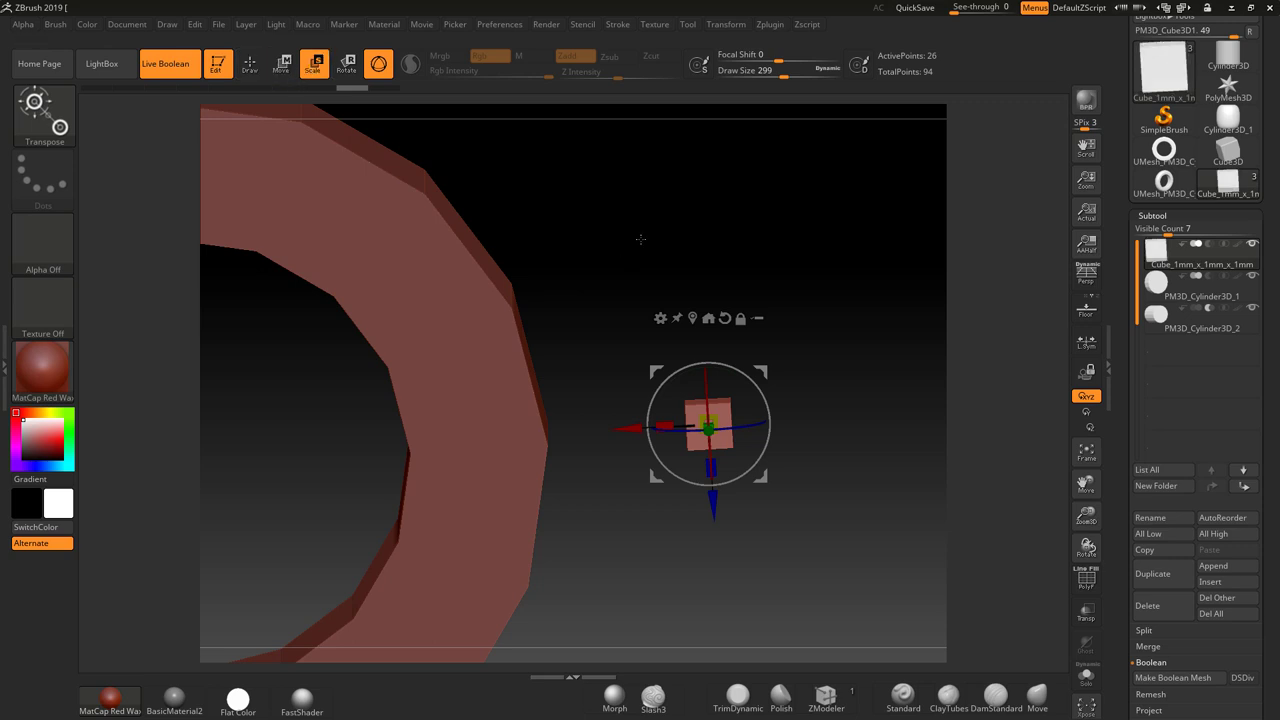
{"action": "left_click", "coordinate": [378, 64]}
{"action": "left_click_drag", "start_coordinate": [689, 402], "coordinate": [738, 401], "text": "shift"}
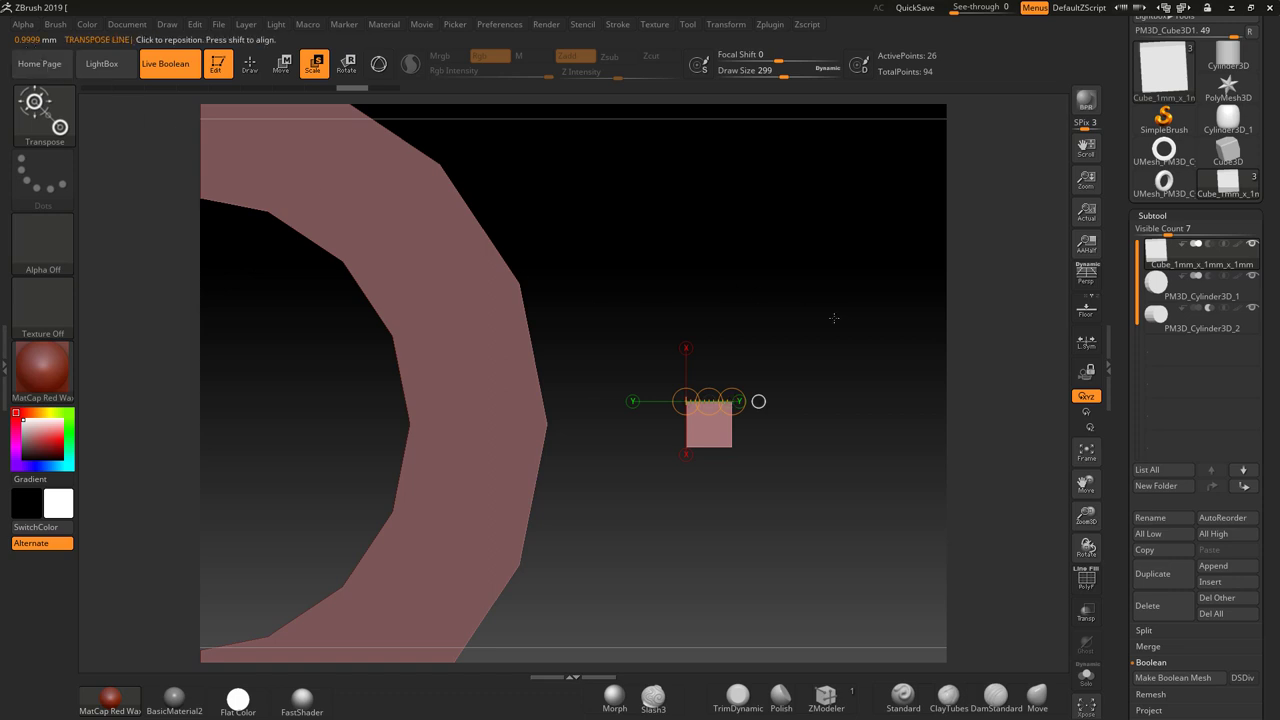
{"action": "left_click_drag", "start_coordinate": [834, 318], "coordinate": [766, 330], "text": "alt"}
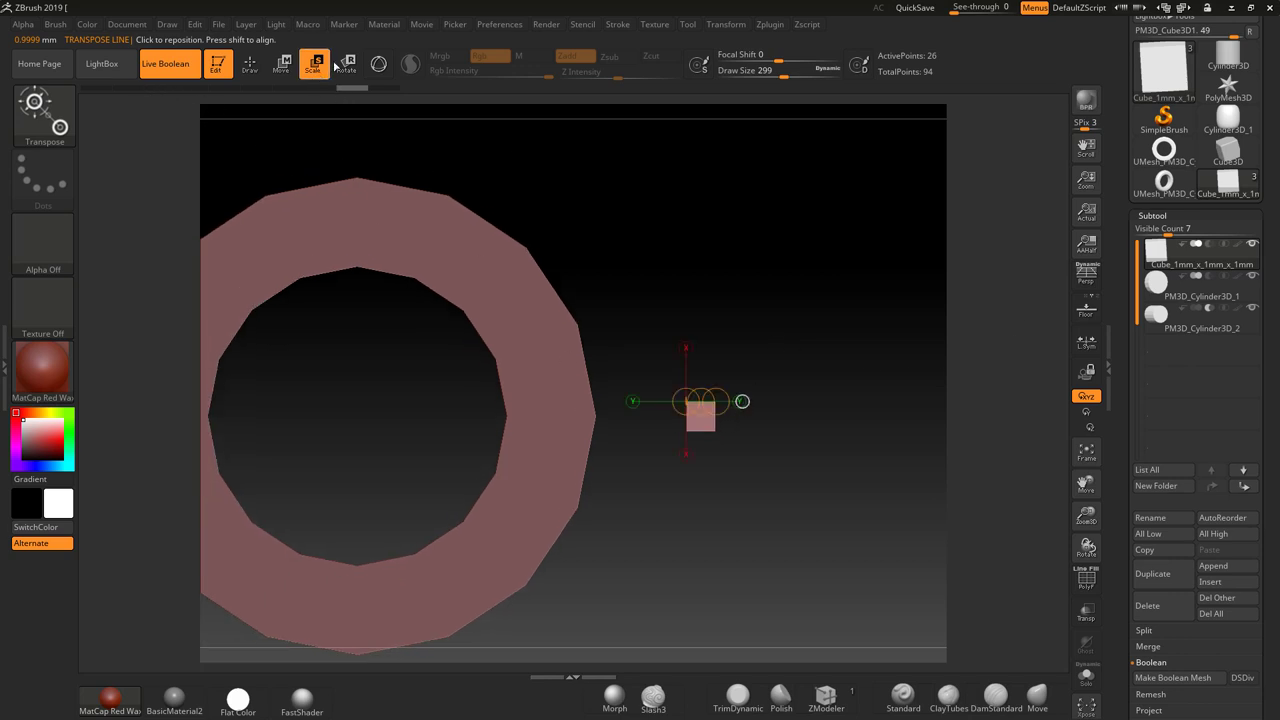
Step: Move the 1 mm cube with the gizmo onto the ring's wall, against the edge of the hole
{"action": "left_click", "coordinate": [278, 69]}
{"action": "left_click_drag", "start_coordinate": [850, 317], "coordinate": [879, 323], "text": "alt"}
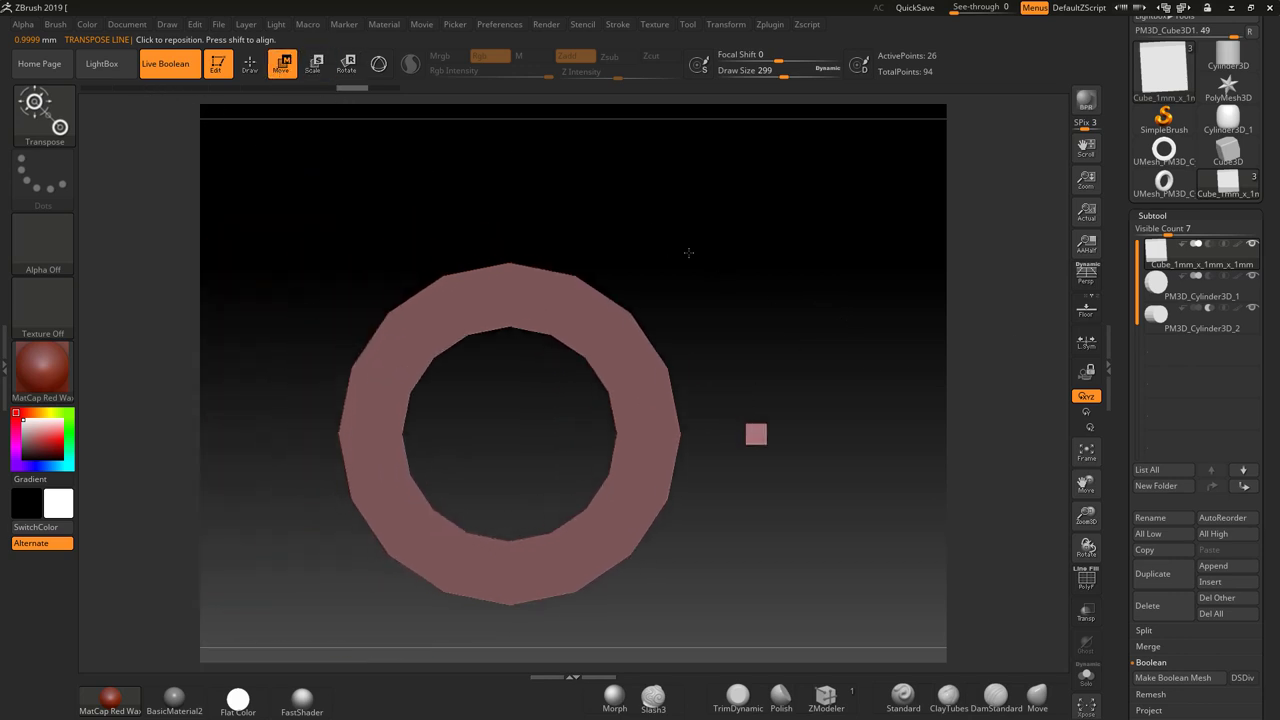
{"action": "left_click", "coordinate": [379, 64]}
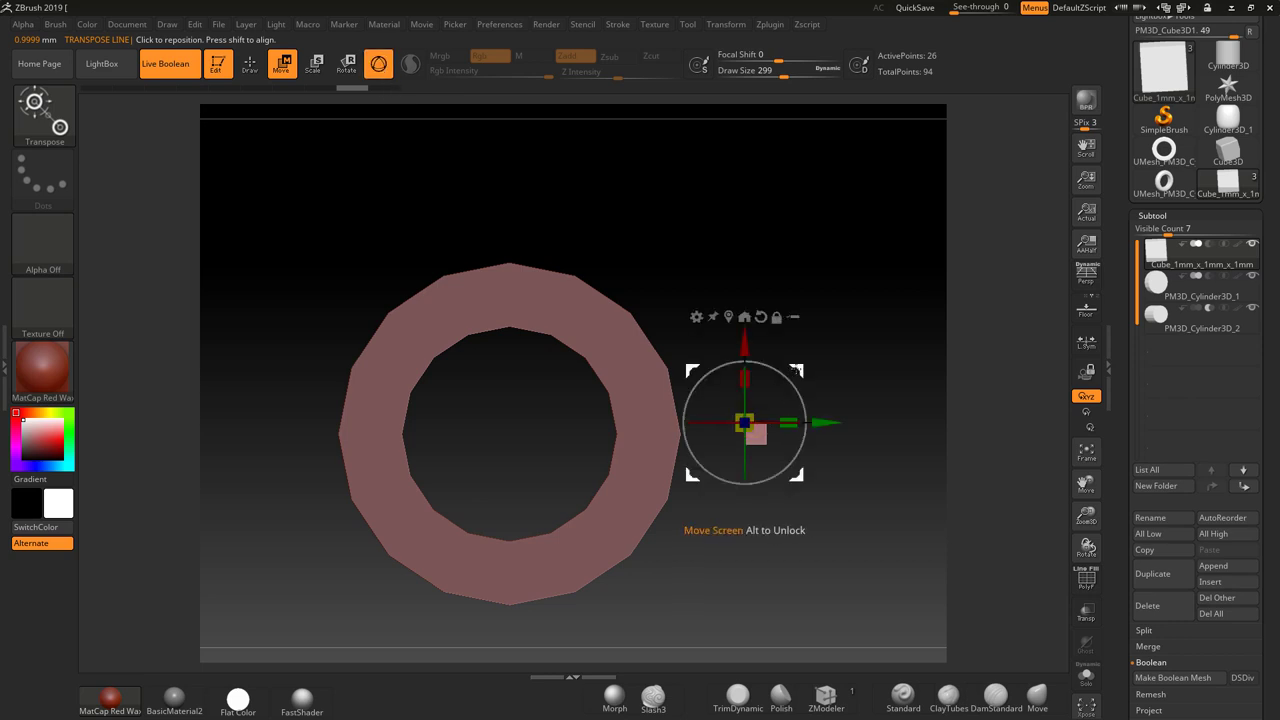
{"action": "left_click_drag", "start_coordinate": [744, 424], "coordinate": [791, 418]}
{"action": "left_click_drag", "start_coordinate": [700, 433], "coordinate": [771, 433]}
{"action": "left_click_drag", "start_coordinate": [832, 484], "coordinate": [787, 488]}
{"action": "mouse_move", "coordinate": [741, 377]}
{"action": "left_mouse_down"}
{"action": "mouse_move", "coordinate": [752, 365]}
{"action": "mouse_move", "coordinate": [741, 366]}
{"action": "left_mouse_up"}
{"action": "left_click_drag", "start_coordinate": [876, 384], "coordinate": [810, 387], "text": "alt"}
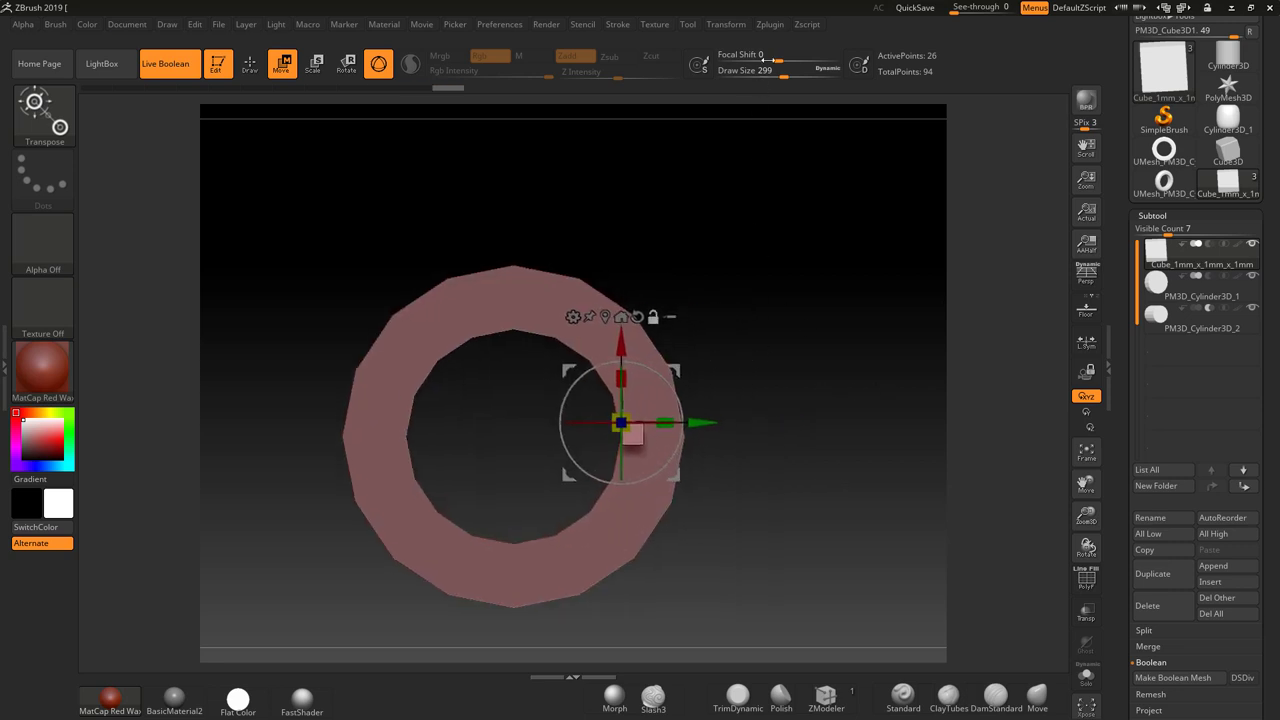
Step: Create a new 10 × 10 × 10 mm box subtool with Scale Master, with the R option of Sliders to Subtool Size off
{"action": "left_click", "coordinate": [770, 24]}
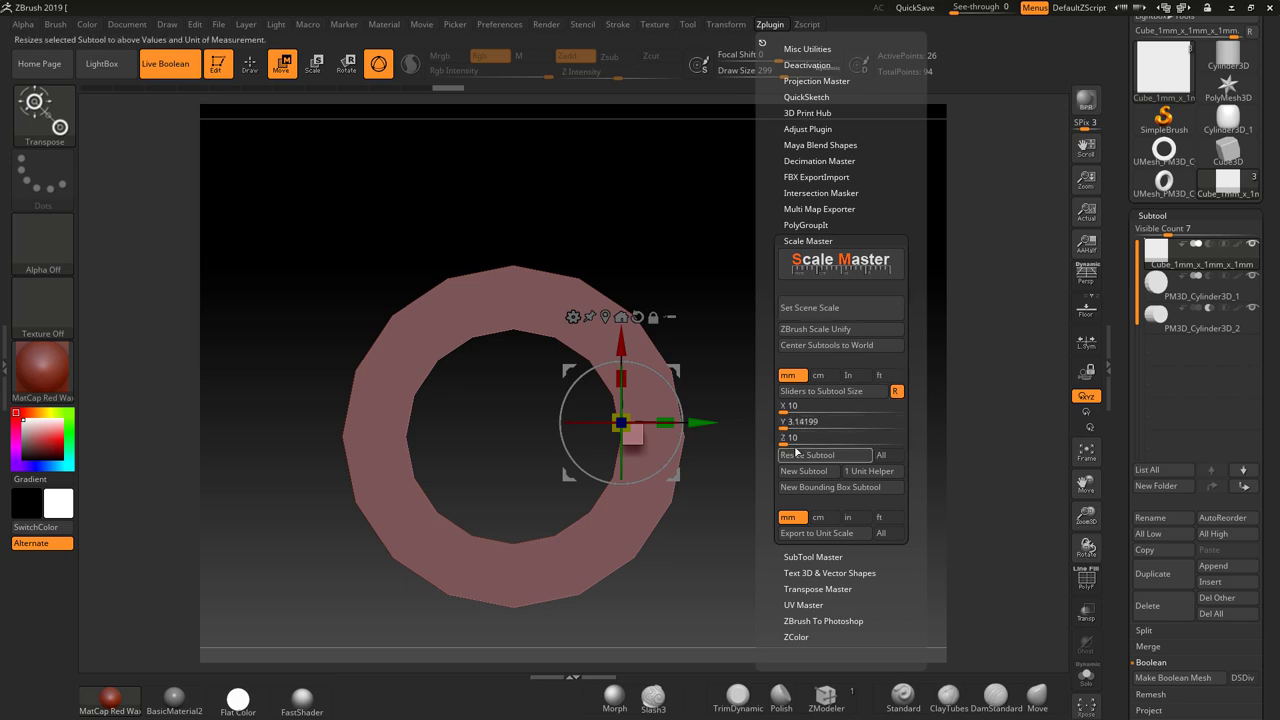
{"action": "left_click", "coordinate": [840, 438]}
{"action": "type", "text": "10"}
{"action": "key", "text": "Return"}
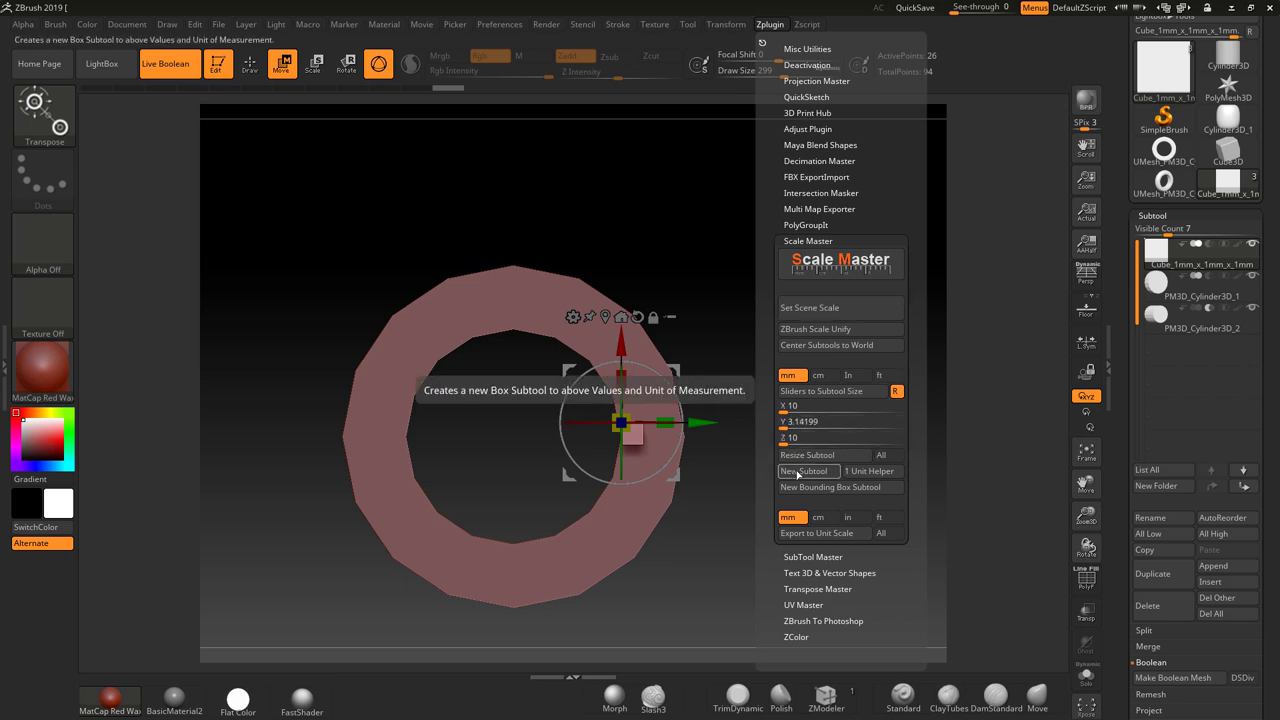
{"action": "left_click", "coordinate": [786, 421]}
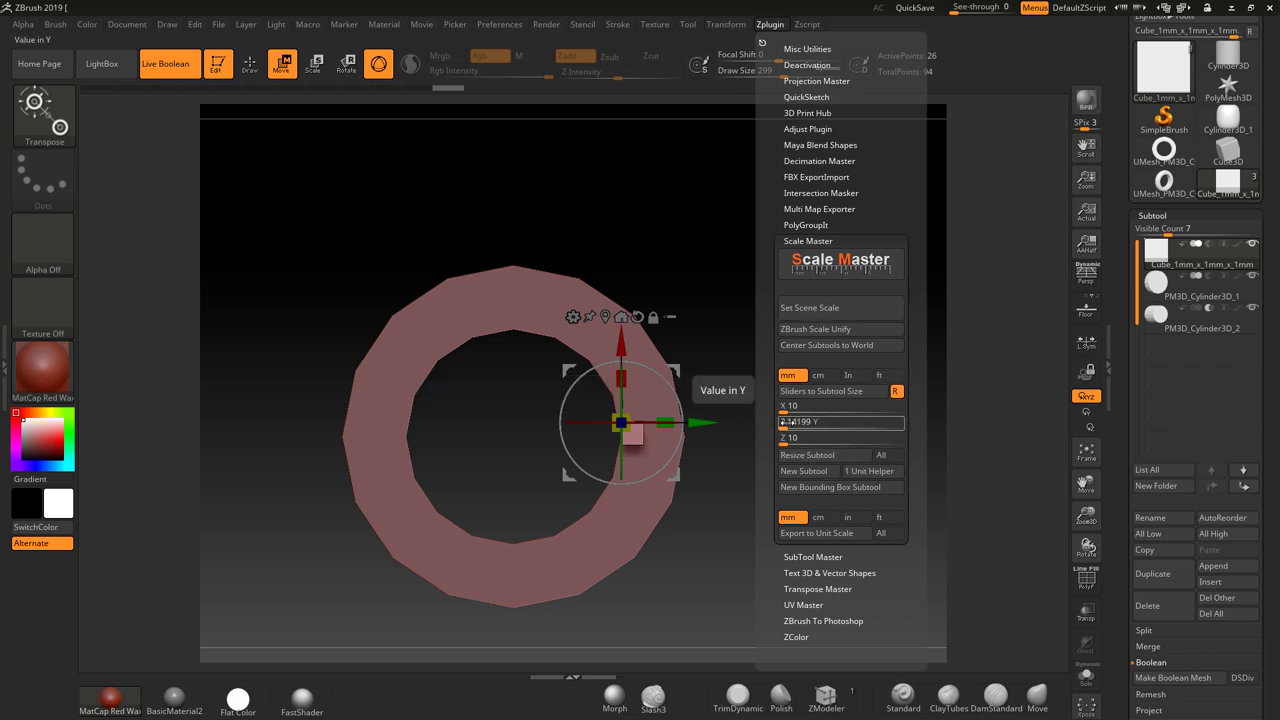
{"action": "left_click", "coordinate": [787, 422]}
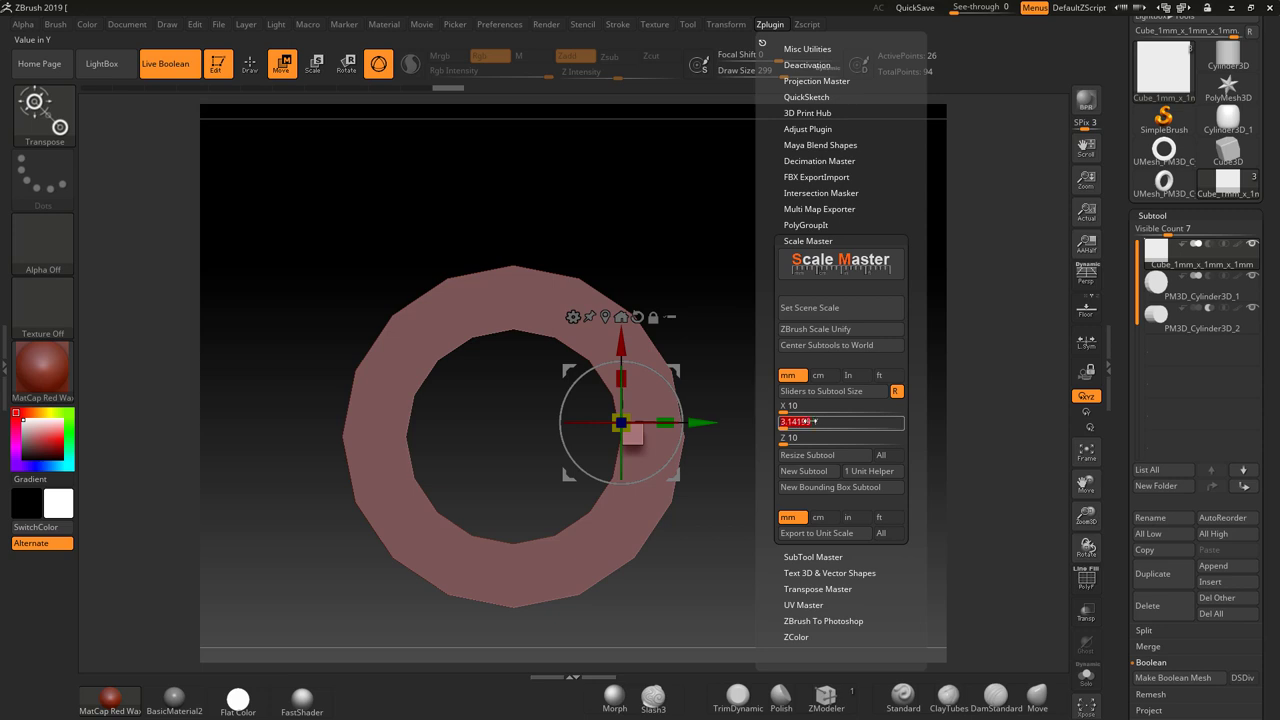
{"action": "left_click", "coordinate": [895, 391]}
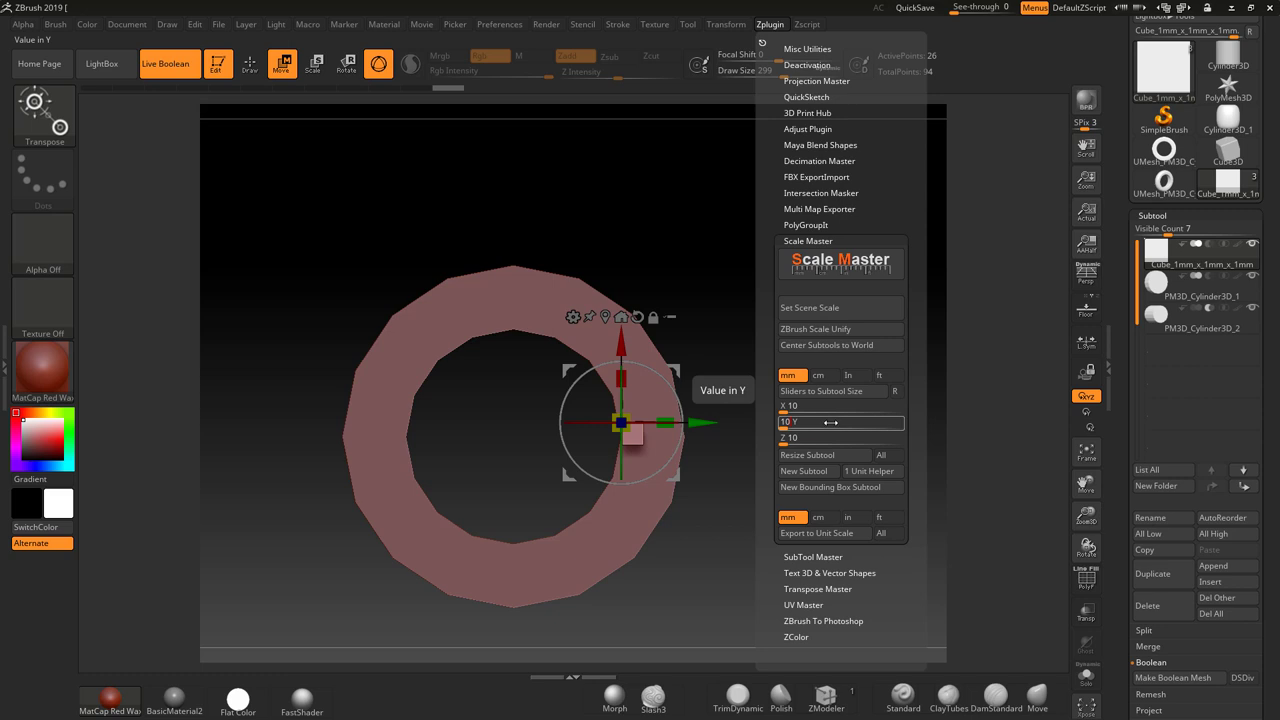
{"action": "key", "text": "Return"}
{"action": "left_click", "coordinate": [804, 471]}
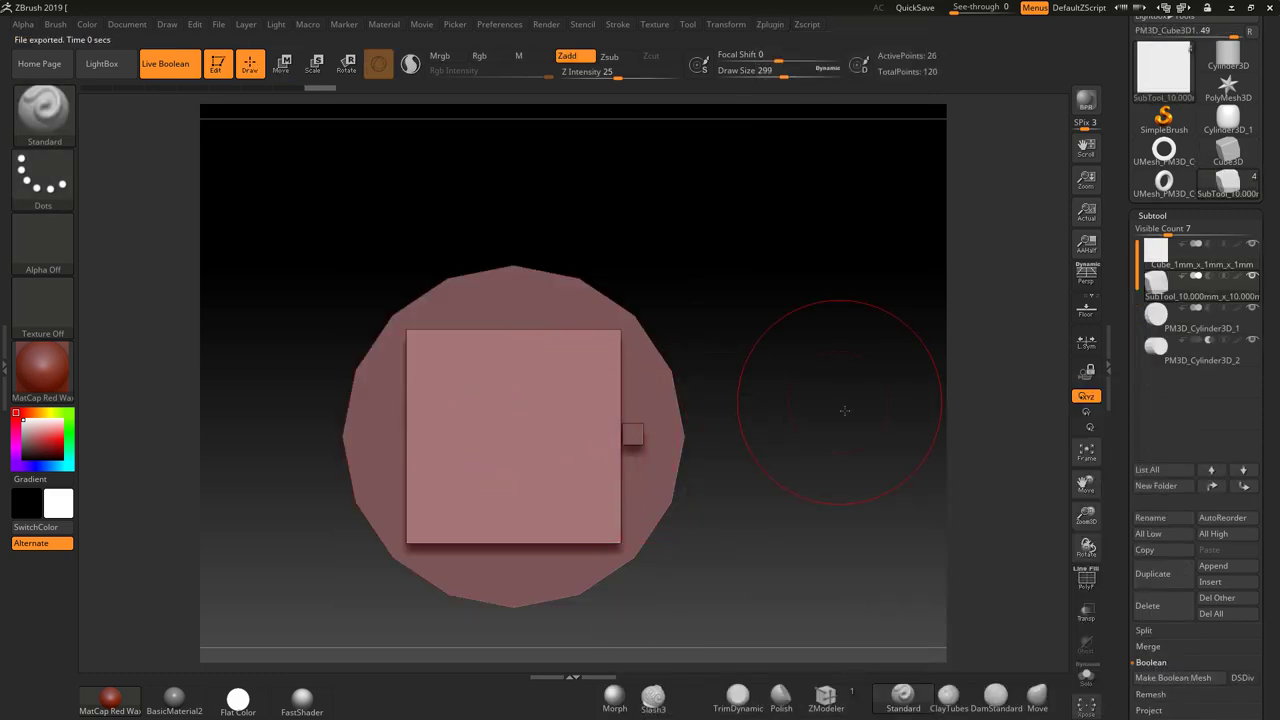
Step: Isolate the 10 mm box and measure its side length with a transpose line
{"action": "left_click_drag", "start_coordinate": [844, 410], "coordinate": [854, 450]}
{"action": "left_click", "coordinate": [1086, 676]}
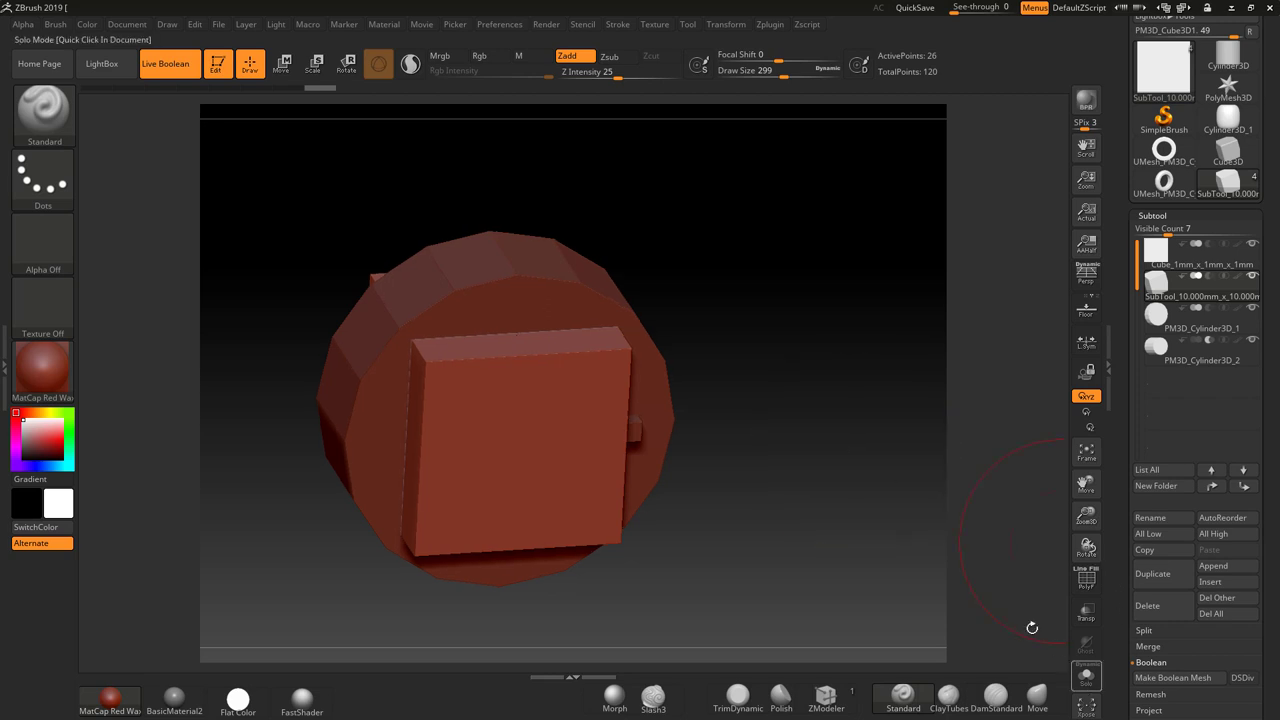
{"action": "left_click_drag", "start_coordinate": [891, 494], "coordinate": [463, 225]}
{"action": "left_click", "coordinate": [313, 63]}
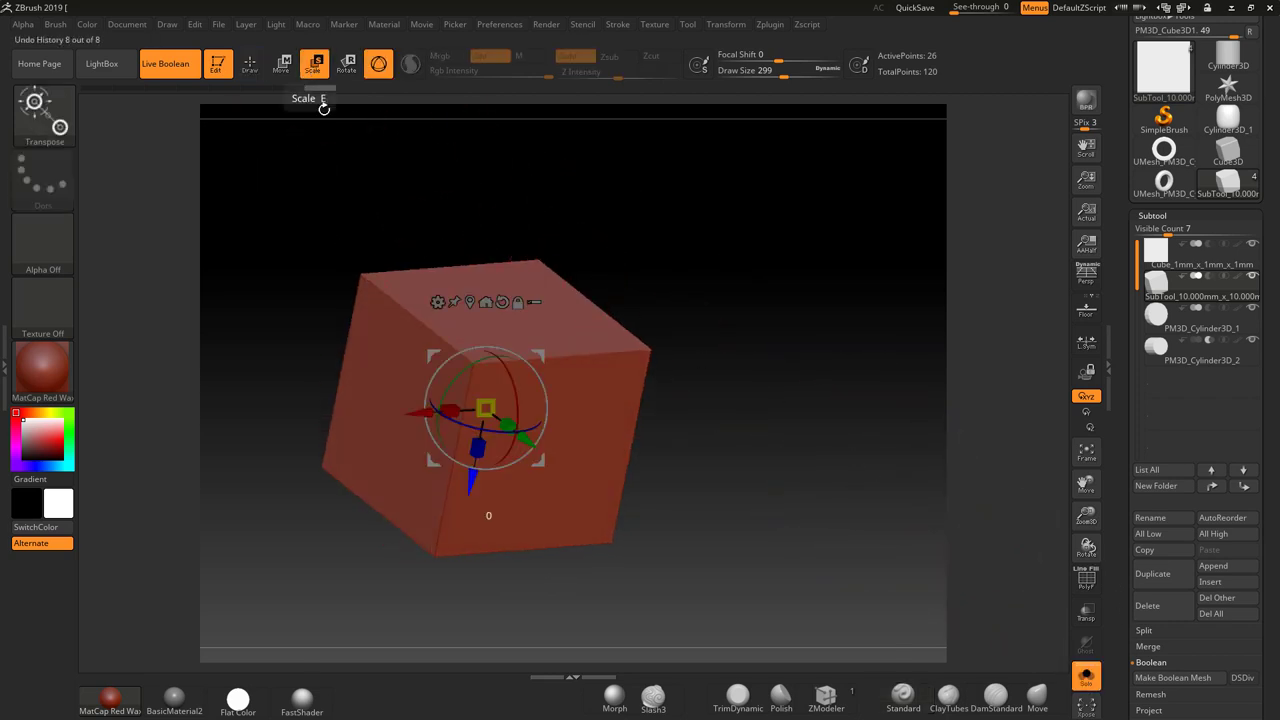
{"action": "left_click", "coordinate": [378, 65]}
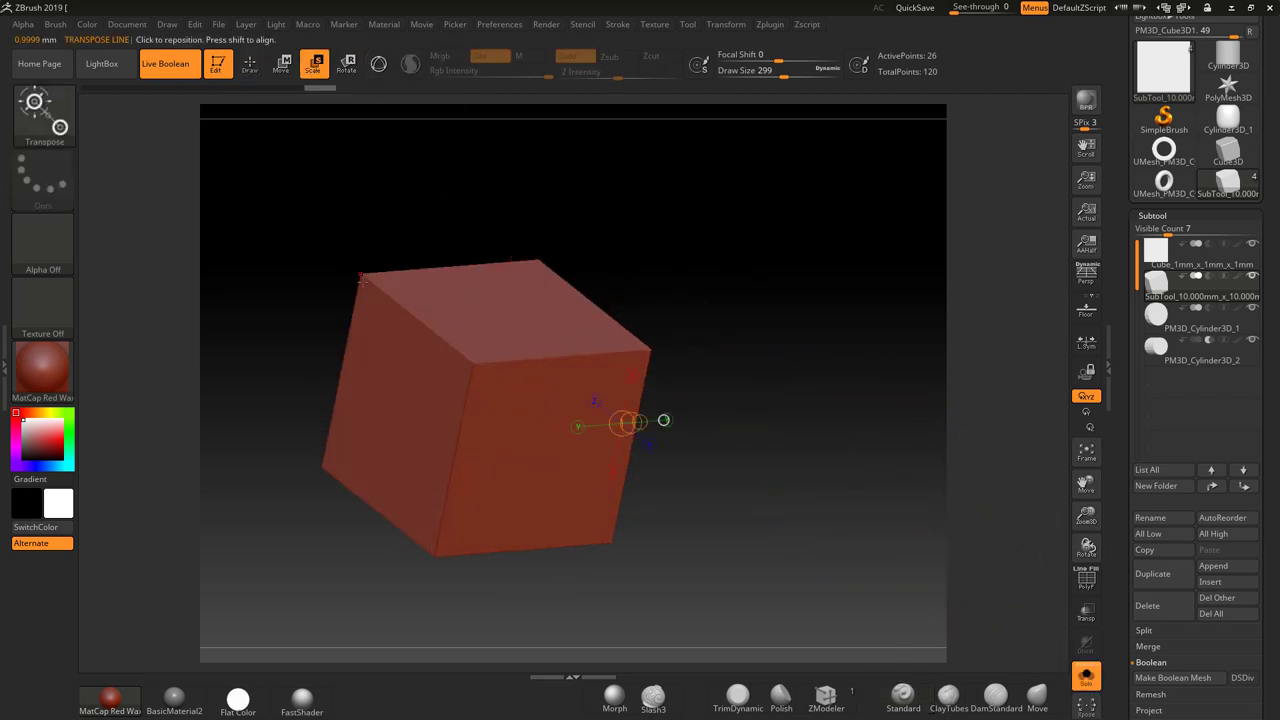
{"action": "left_click_drag", "start_coordinate": [362, 279], "coordinate": [474, 363]}
{"action": "left_click_drag", "start_coordinate": [772, 431], "coordinate": [575, 338]}
{"action": "mouse_move", "coordinate": [575, 273]}
{"action": "left_mouse_down"}
{"action": "mouse_move", "coordinate": [590, 380]}
{"action": "mouse_move", "coordinate": [575, 488]}
{"action": "left_mouse_up"}
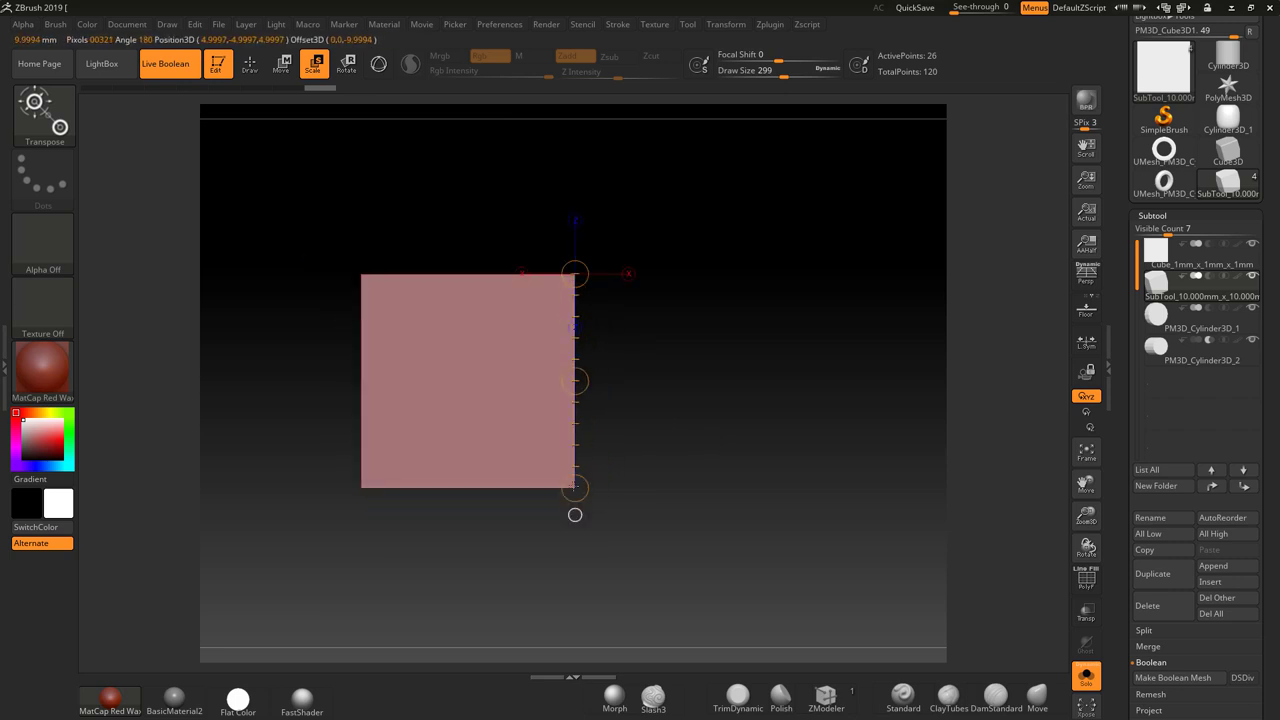
{"action": "left_click_drag", "start_coordinate": [706, 429], "coordinate": [786, 462]}
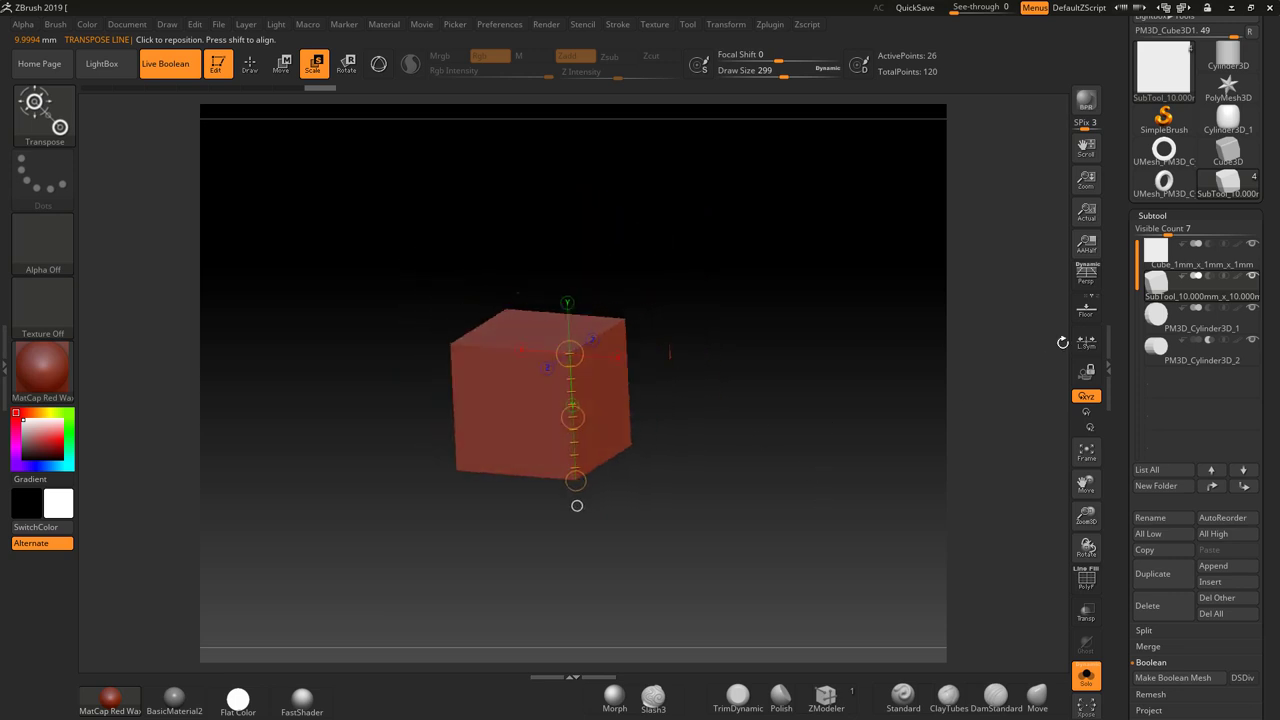
{"action": "left_click", "coordinate": [773, 25]}
{"action": "left_click_drag", "start_coordinate": [691, 469], "coordinate": [830, 428]}
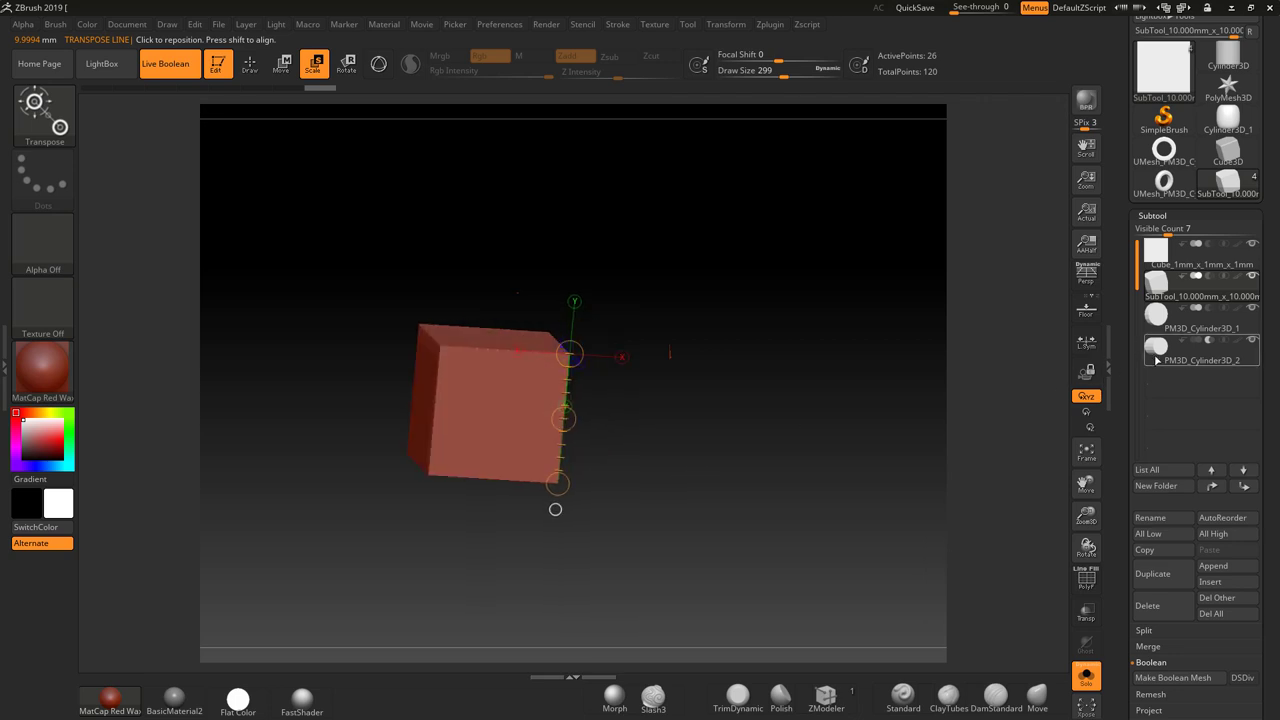
Step: Show all subtools and scale PM3D_Cylinder3D_1 down uniformly with the gizmo until it fits the 10 mm box, with transparency on
{"action": "left_click", "coordinate": [1156, 327]}
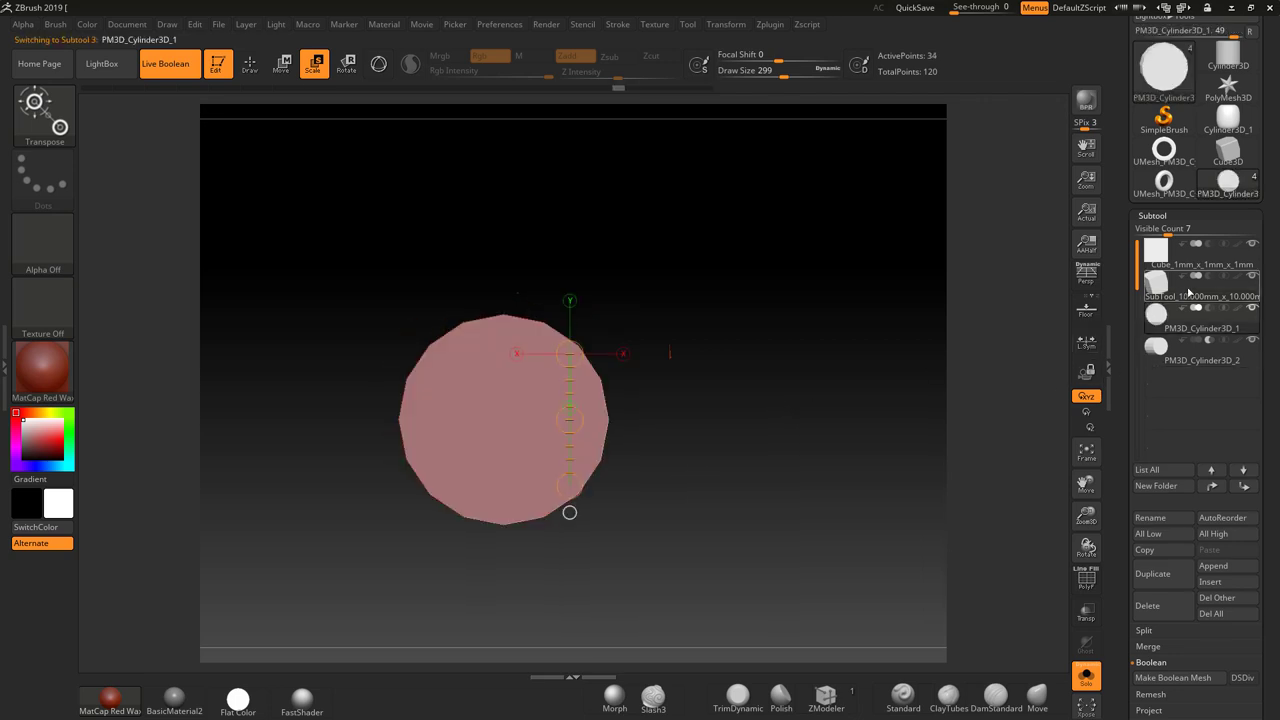
{"action": "left_click", "coordinate": [1087, 675]}
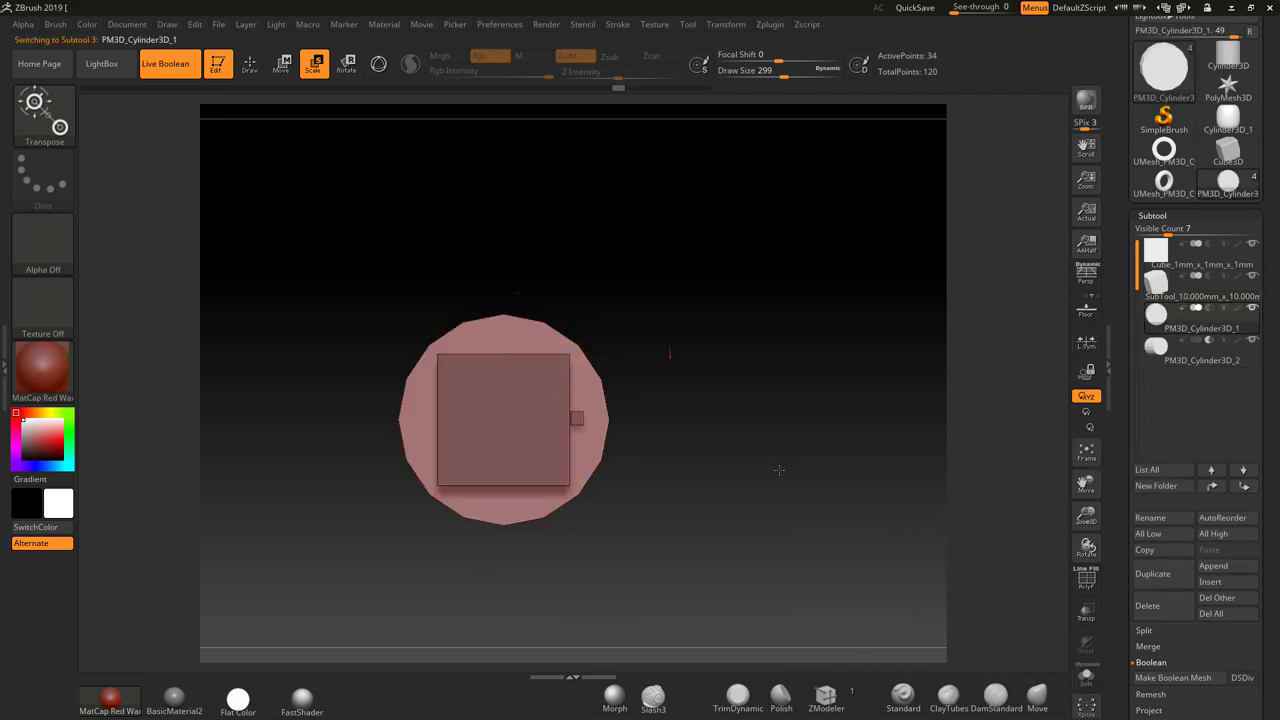
{"action": "left_click_drag", "start_coordinate": [774, 466], "coordinate": [925, 530], "text": "alt"}
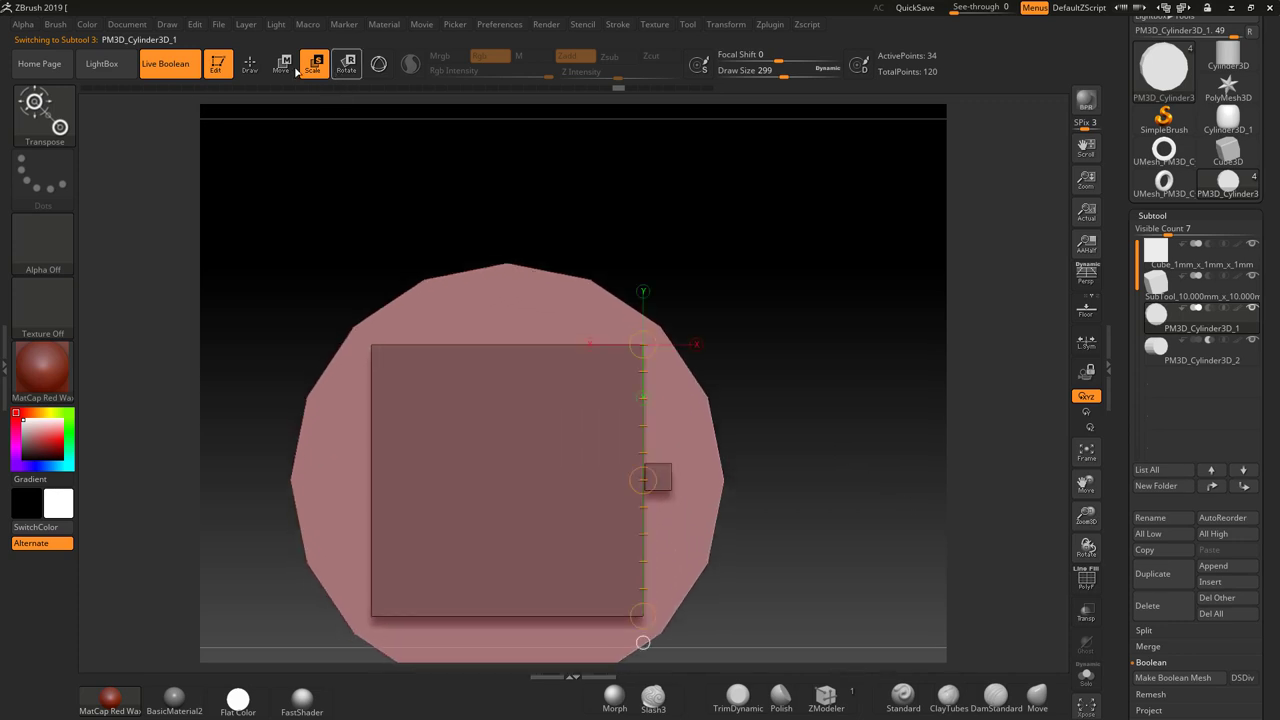
{"action": "left_click", "coordinate": [378, 64]}
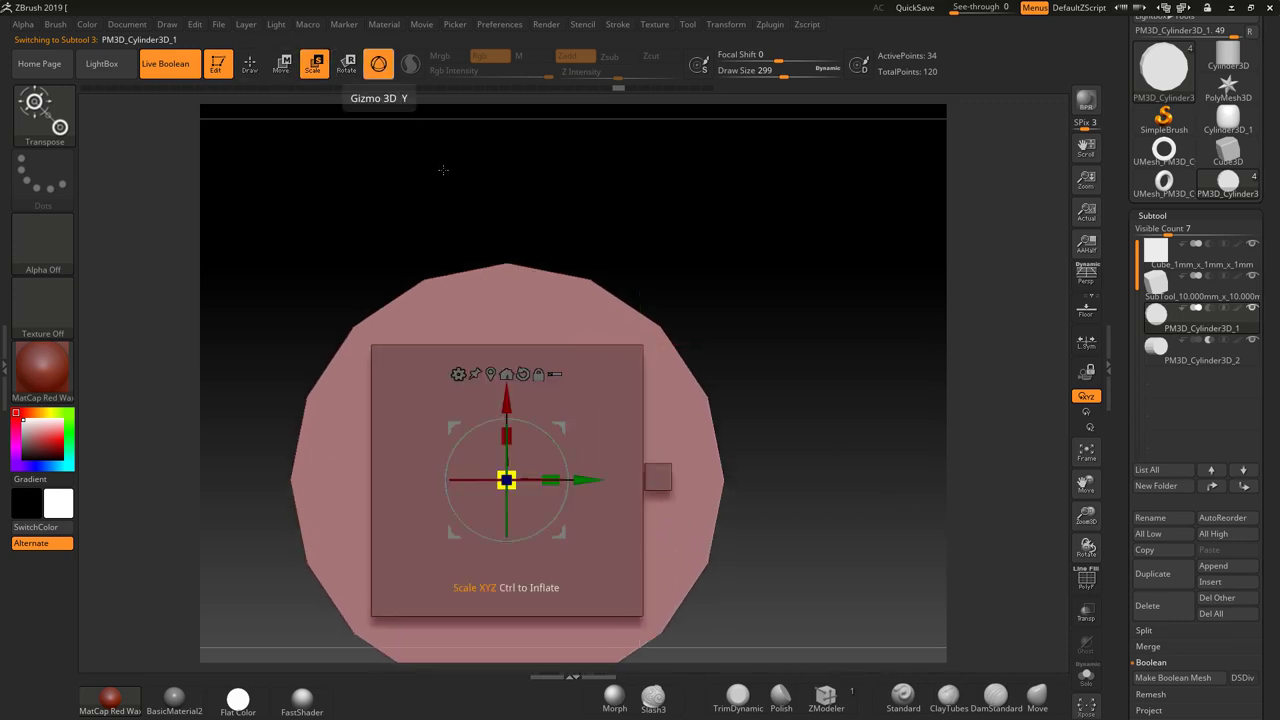
{"action": "left_click_drag", "start_coordinate": [506, 480], "coordinate": [434, 480]}
{"action": "left_click", "coordinate": [1082, 618]}
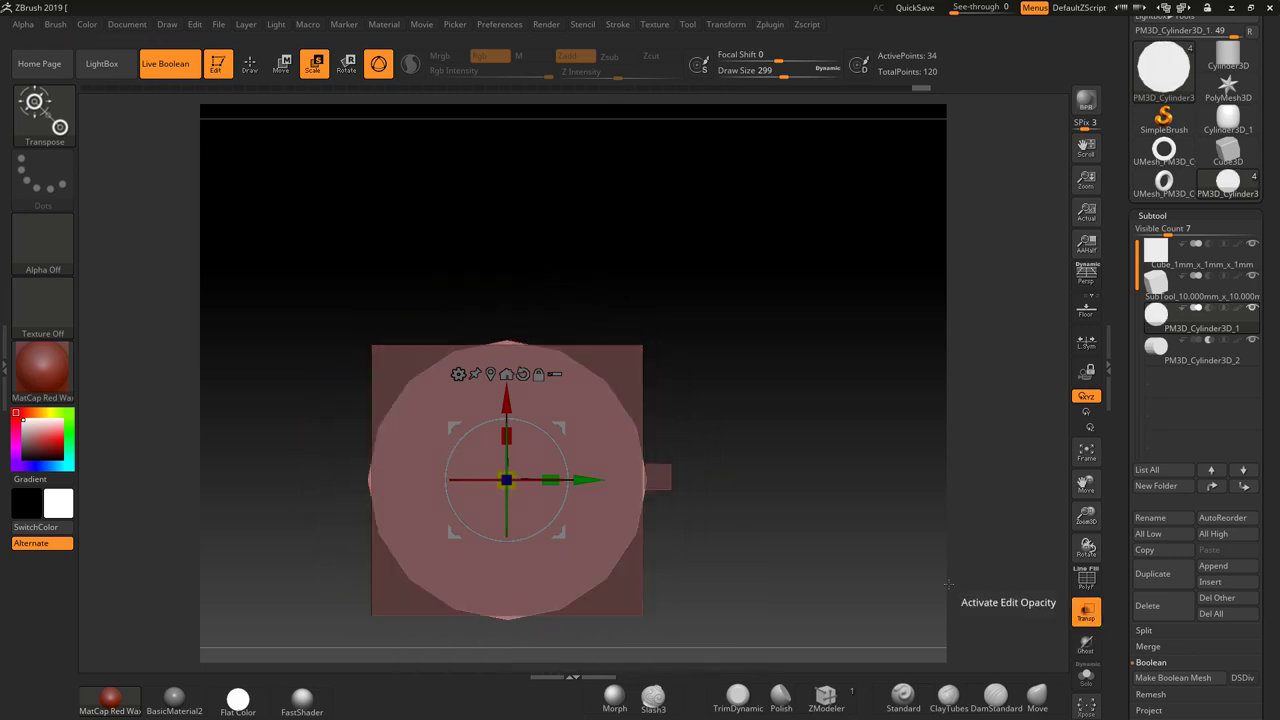
{"action": "left_click_drag", "start_coordinate": [860, 540], "coordinate": [901, 530], "text": "alt"}
{"action": "left_click_drag", "start_coordinate": [547, 426], "coordinate": [541, 426]}
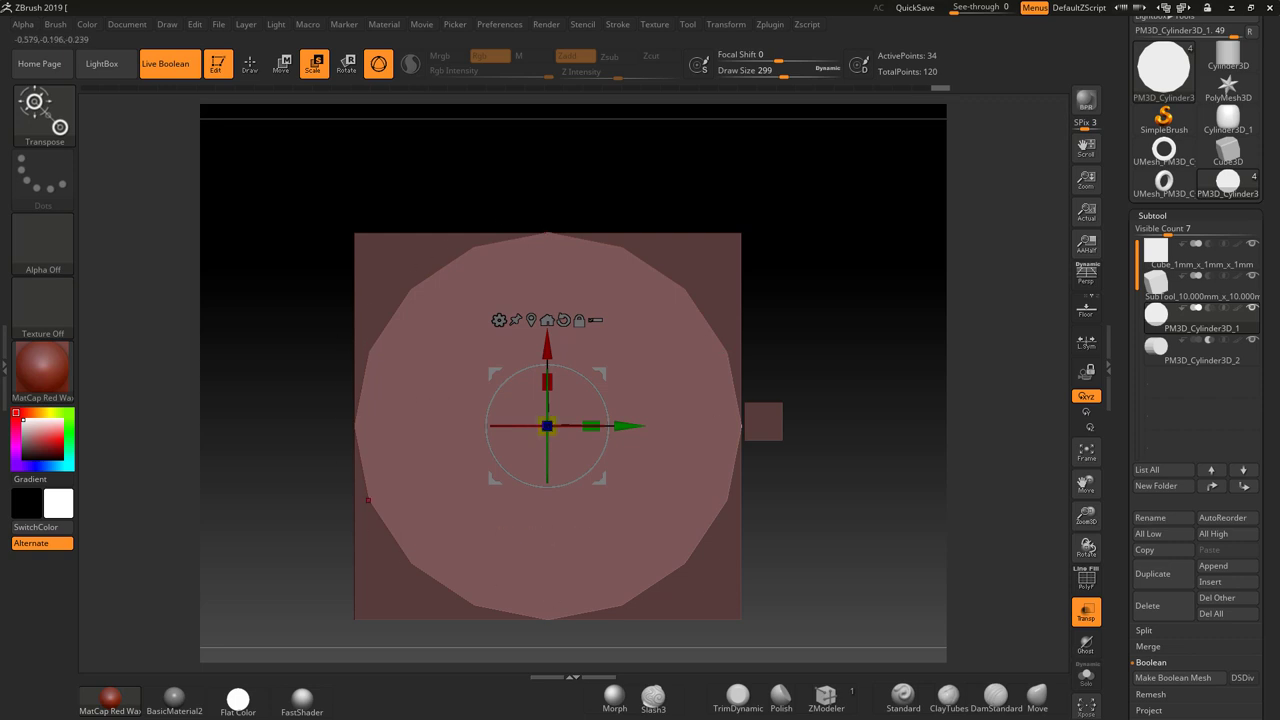
Step: Measure the scaled cylinder's diameter across the 10 mm box with a horizontal transpose line
{"action": "left_click_drag", "start_coordinate": [874, 520], "coordinate": [860, 521]}
{"action": "left_click", "coordinate": [378, 63]}
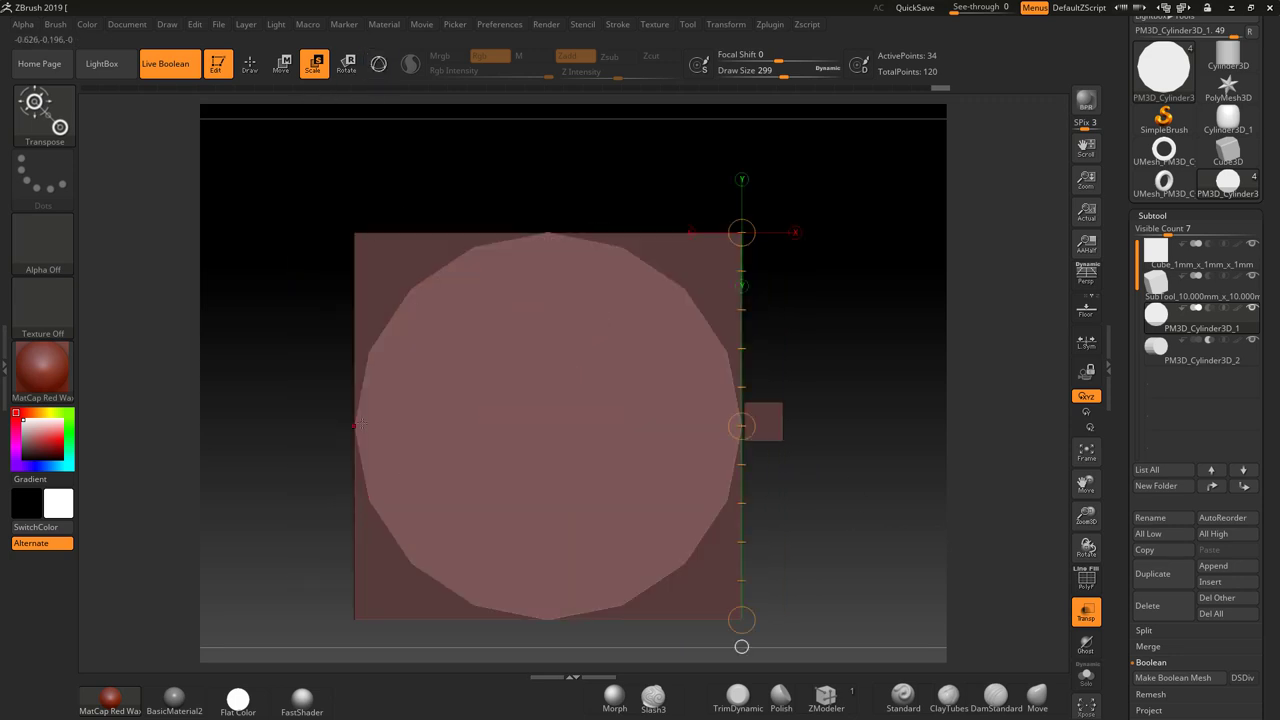
{"action": "left_click_drag", "start_coordinate": [355, 425], "coordinate": [741, 426]}
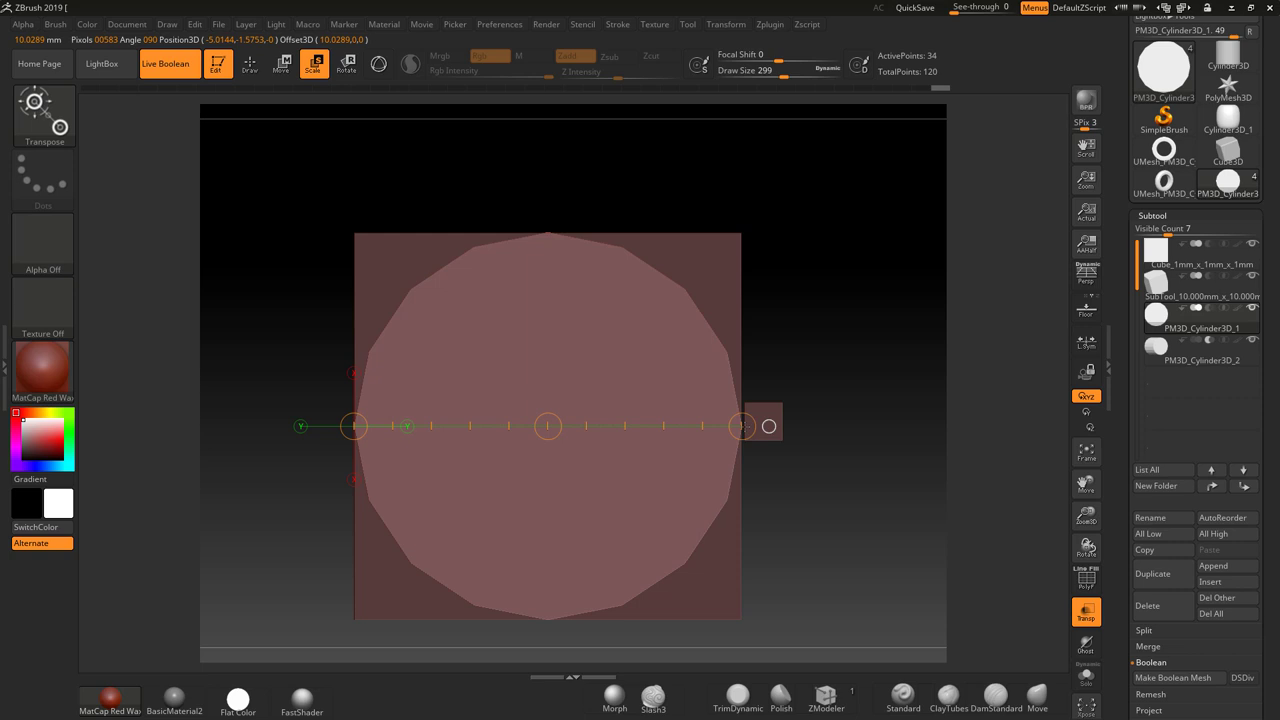
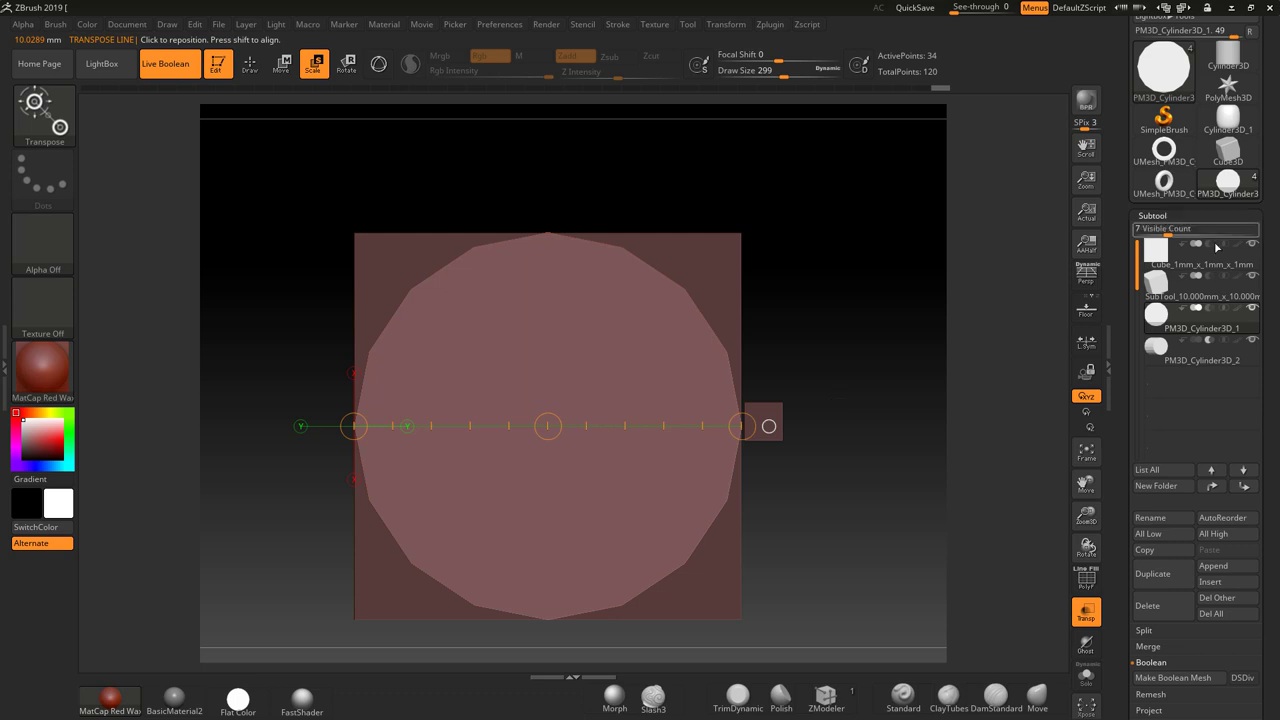
Step: Make the Cylinder3D_1 primitive the active tool
{"action": "scroll", "coordinate": [1160, 136], "scroll_direction": "up", "scroll_amount": 2}
{"action": "left_click", "coordinate": [1162, 118]}
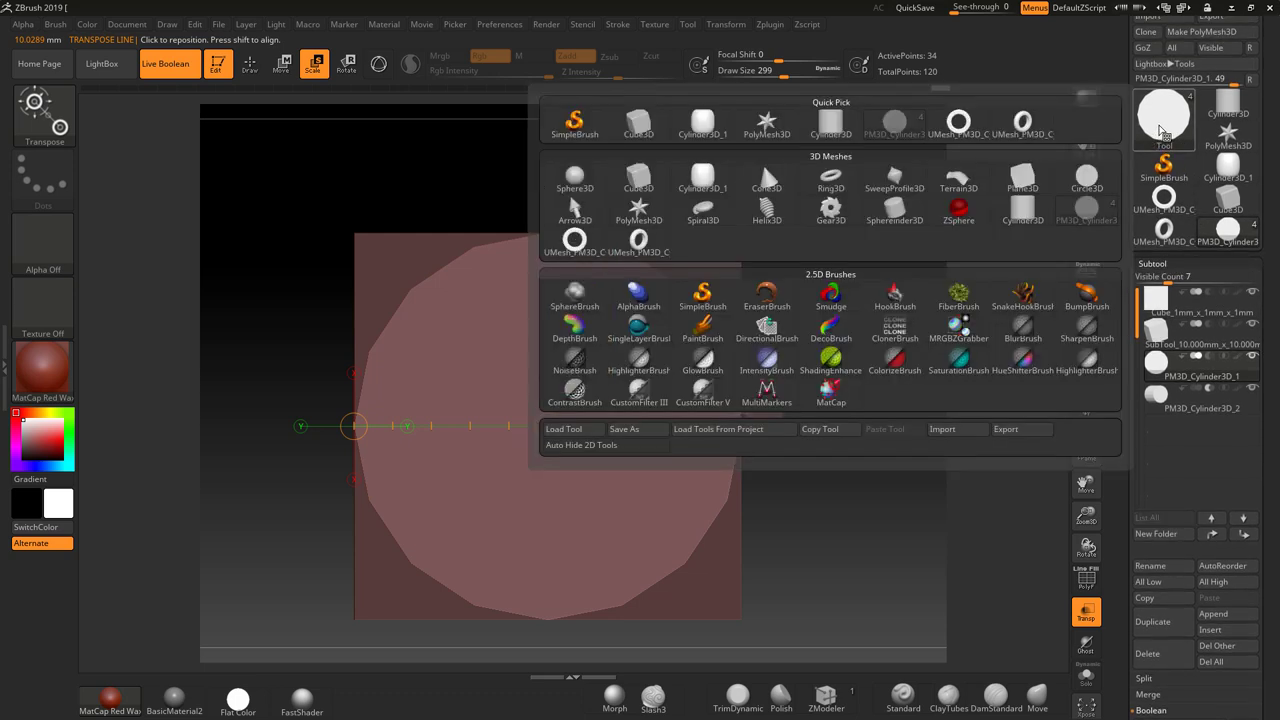
{"action": "mouse_move", "coordinate": [790, 186]}
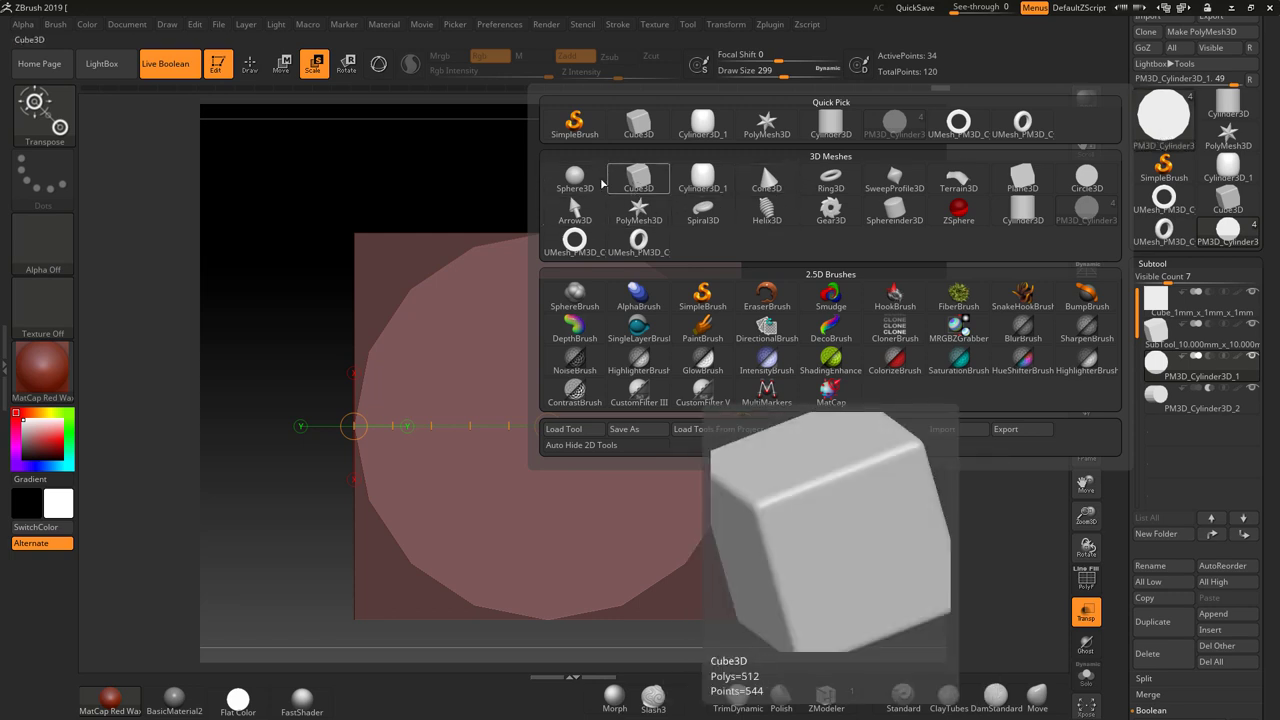
{"action": "left_click", "coordinate": [700, 178]}
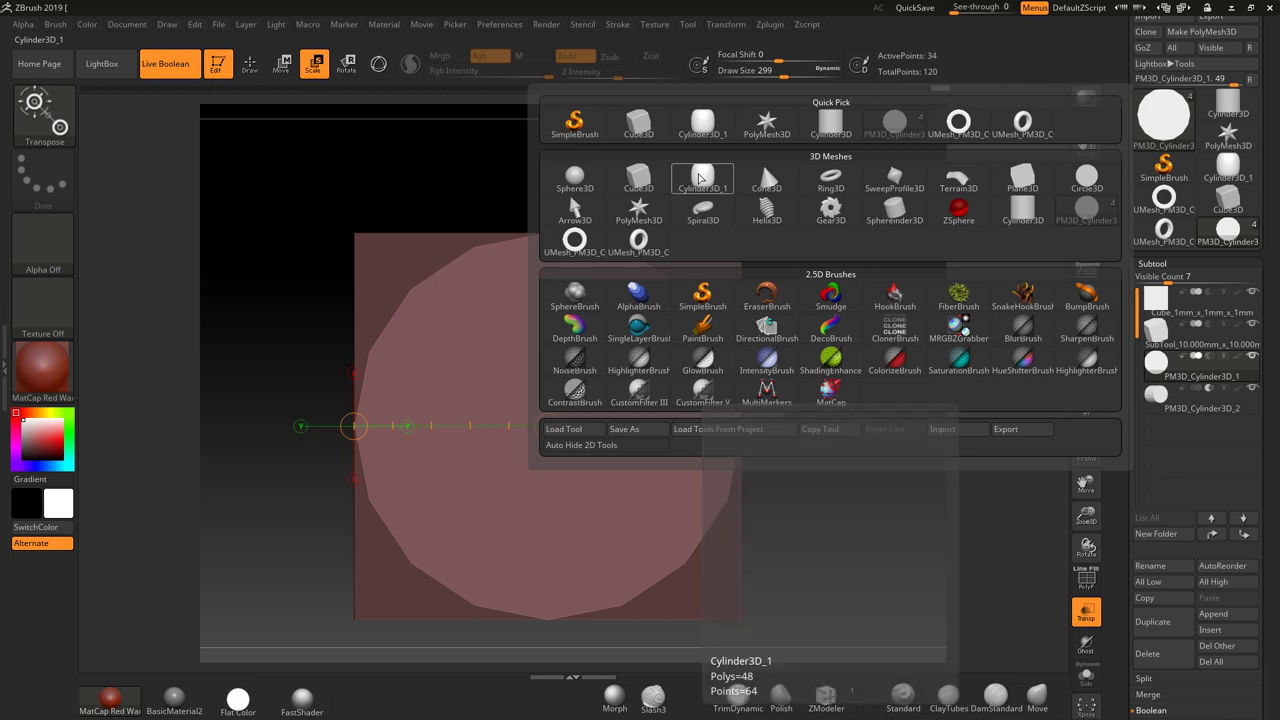
{"action": "left_click_drag", "start_coordinate": [917, 443], "coordinate": [794, 349], "text": "alt"}
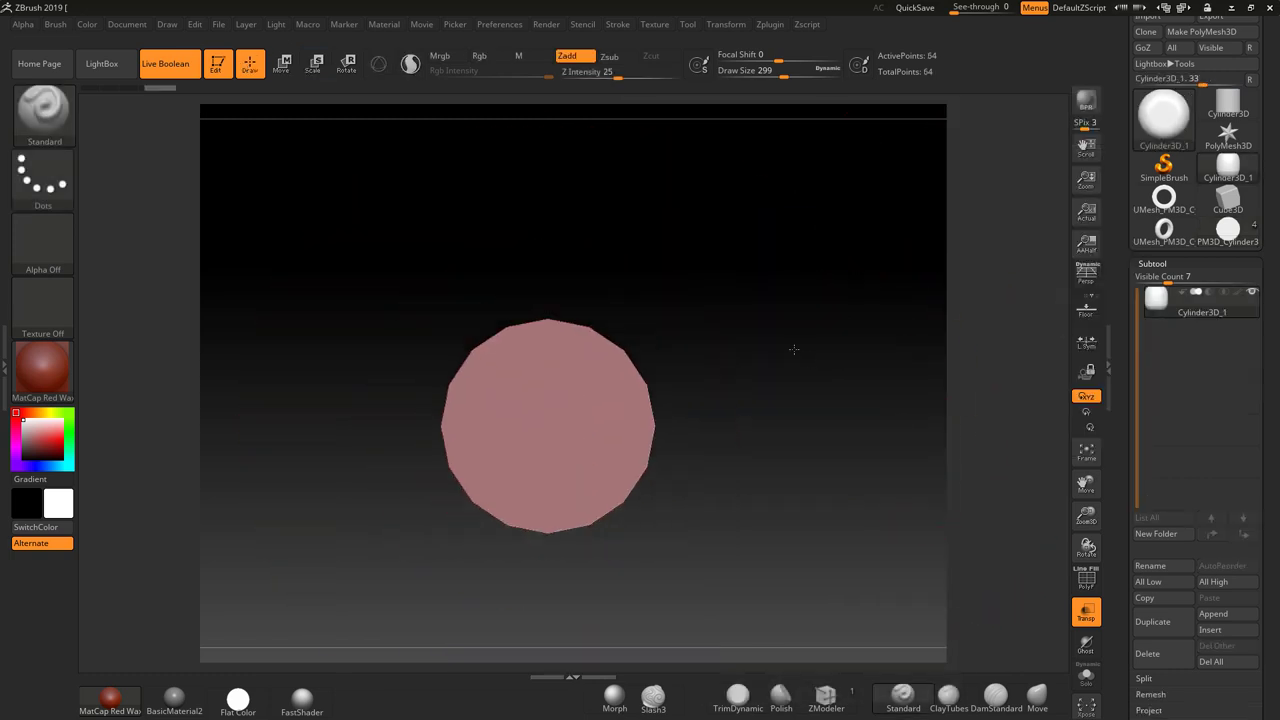
{"action": "left_click_drag", "start_coordinate": [826, 480], "coordinate": [852, 393]}
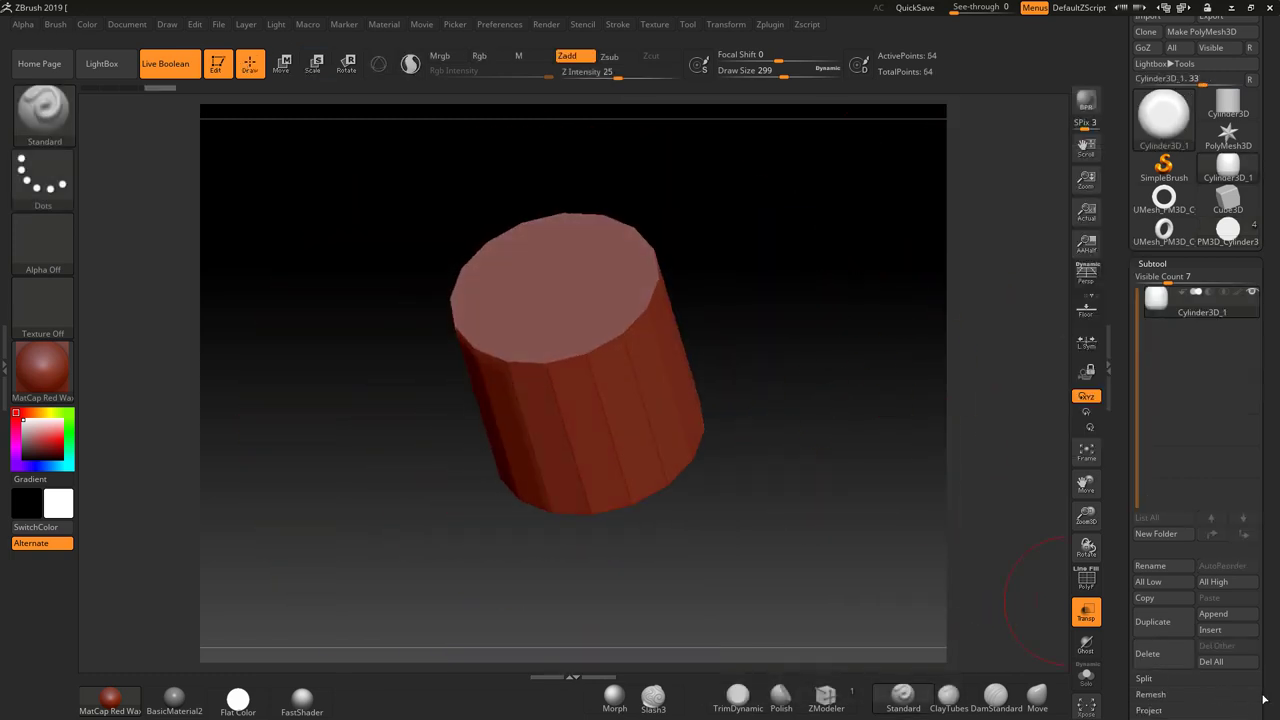
Step: Set the primitive cylinder's HDivide to 139 in its Initialize settings and turn on the PolyFrame display
{"action": "left_click_drag", "start_coordinate": [1272, 682], "coordinate": [1210, 529]}
{"action": "left_click", "coordinate": [1150, 523]}
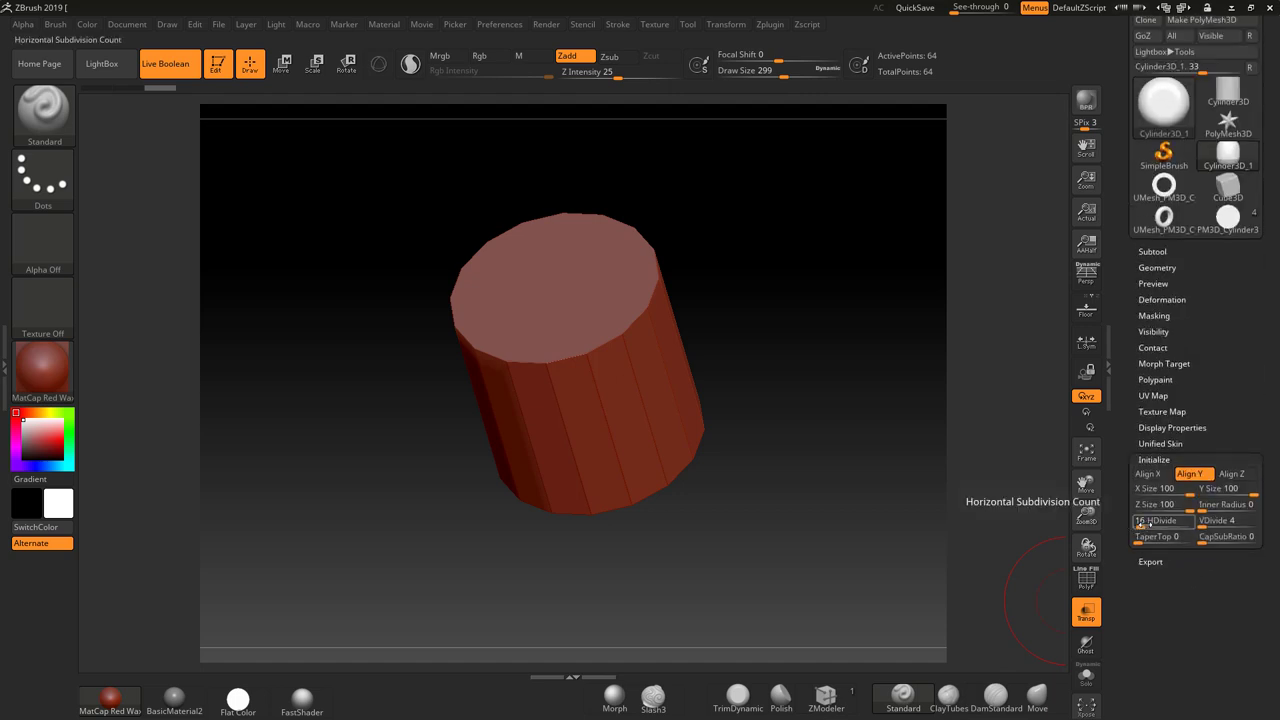
{"action": "left_click_drag", "start_coordinate": [1140, 523], "coordinate": [1157, 524]}
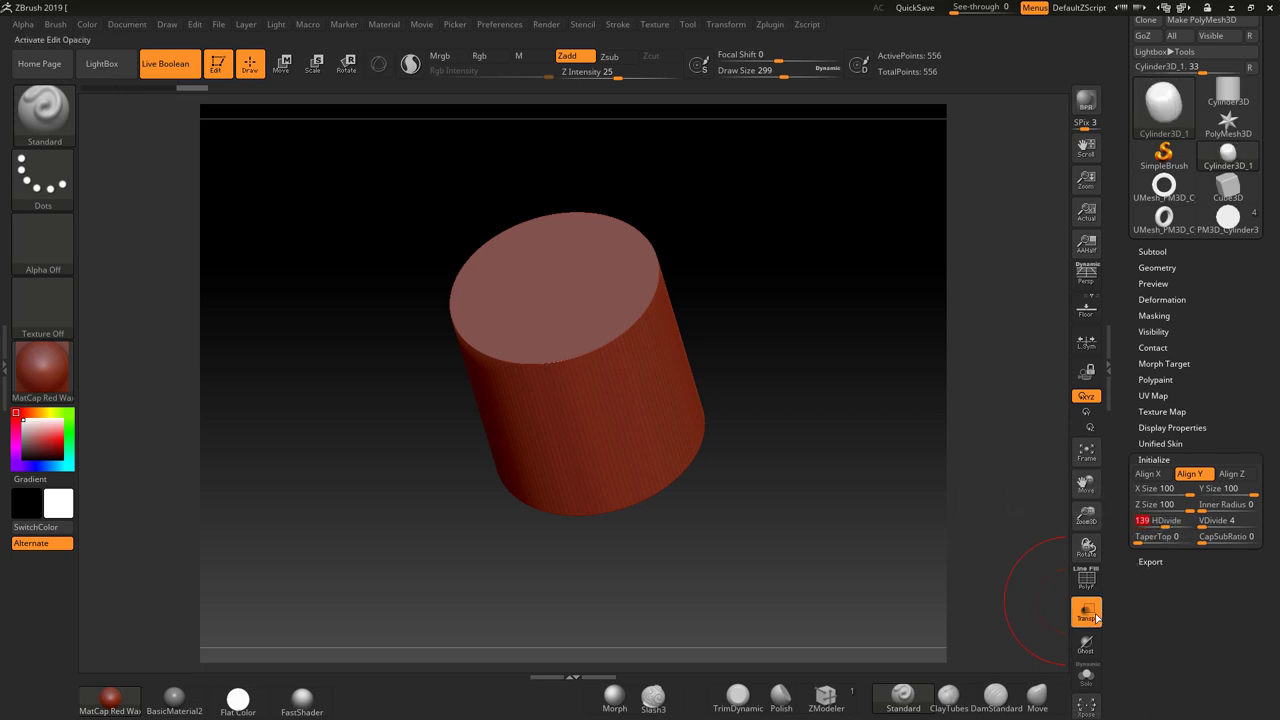
{"action": "left_click", "coordinate": [1087, 582]}
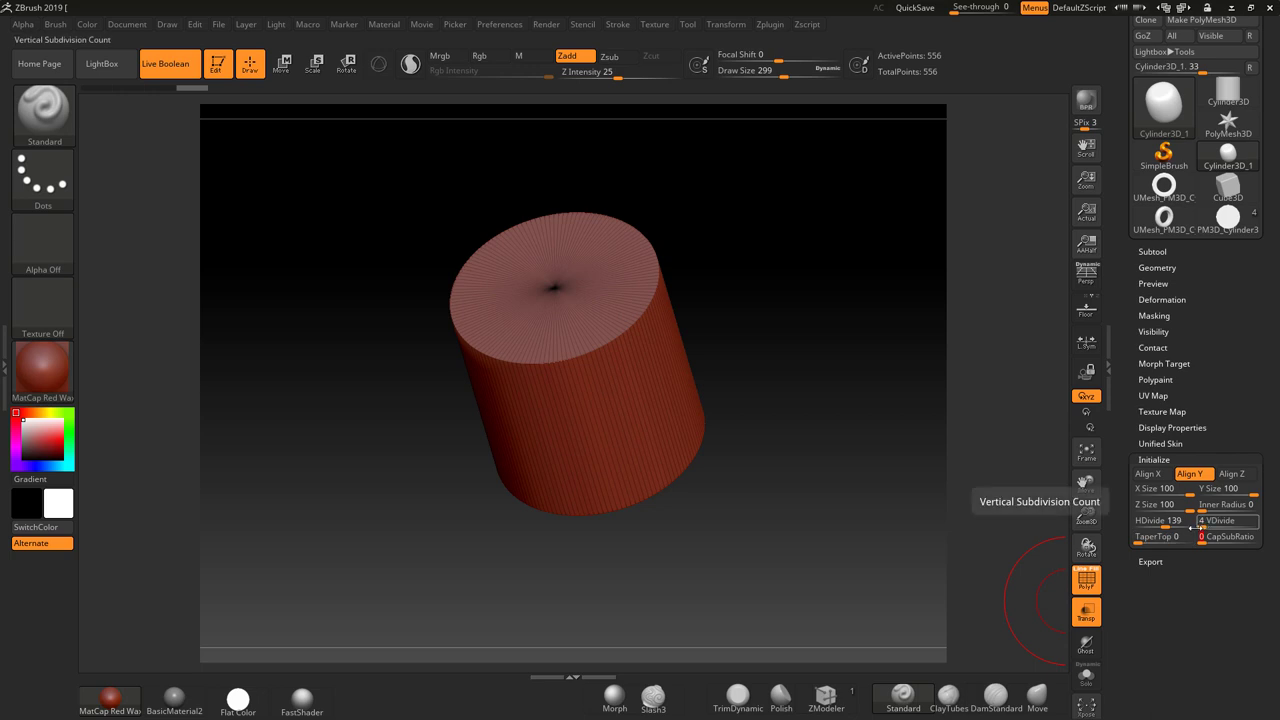
Step: Try a CapSubRatio of 88 on the primitive cylinder, and return it to 0
{"action": "left_click_drag", "start_coordinate": [1206, 540], "coordinate": [1221, 543]}
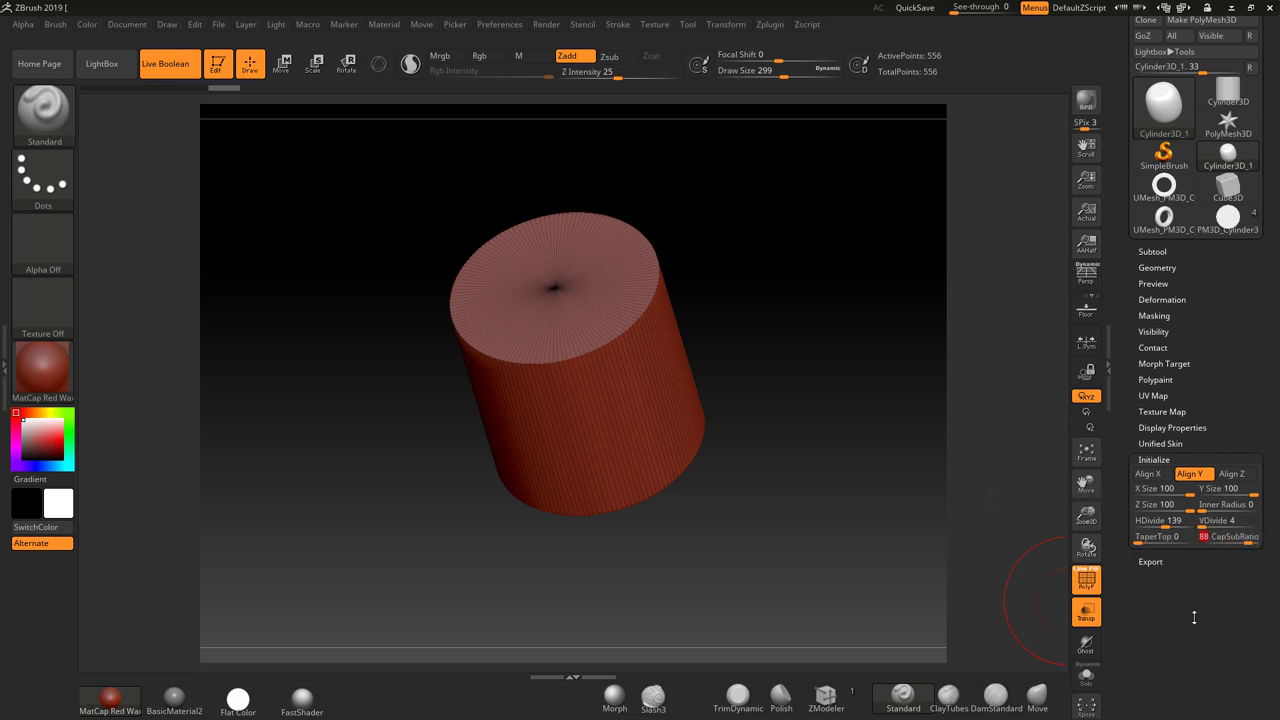
{"action": "scroll", "coordinate": [1205, 597], "scroll_direction": "up", "scroll_amount": 1}
{"action": "left_click_drag", "start_coordinate": [1250, 552], "coordinate": [1209, 537]}
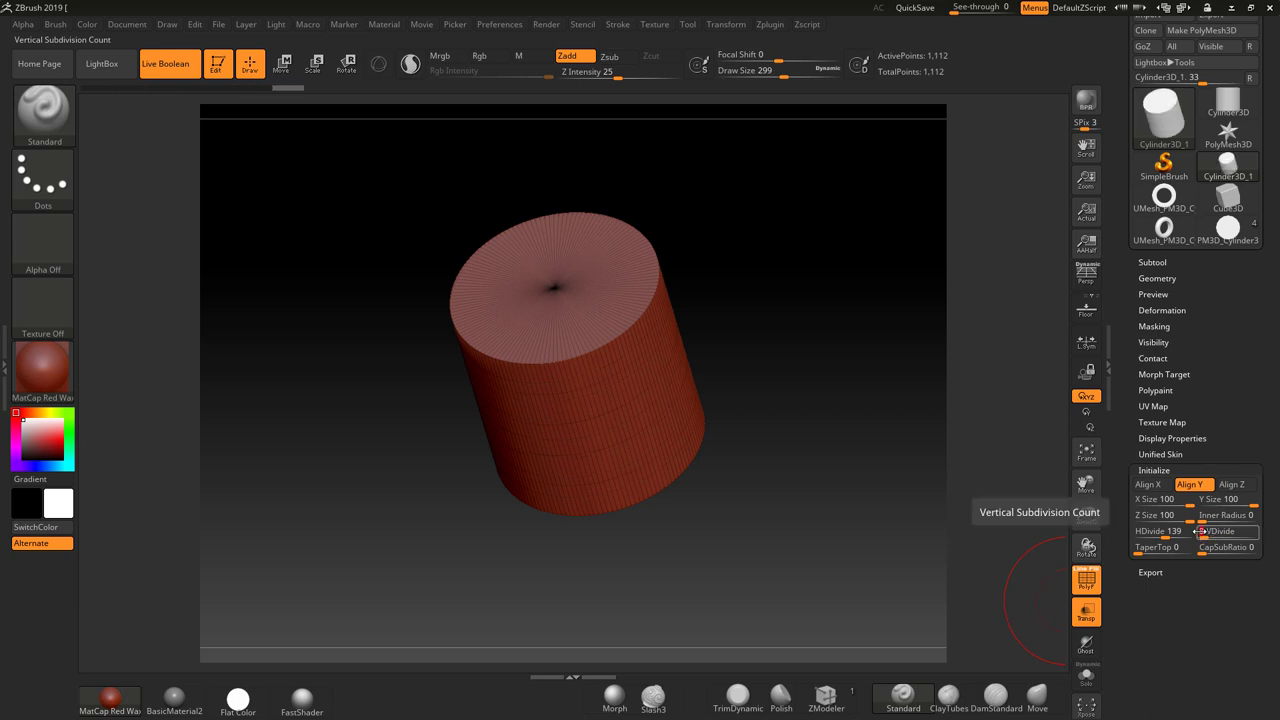
Step: Set the cylinder's VDivide to 8 and hollow it out with an Inner Radius of 76
{"action": "type", "text": "8"}
{"action": "key", "text": "Return"}
{"action": "left_click_drag", "start_coordinate": [1214, 522], "coordinate": [1239, 520]}
{"action": "left_click_drag", "start_coordinate": [891, 457], "coordinate": [891, 428]}
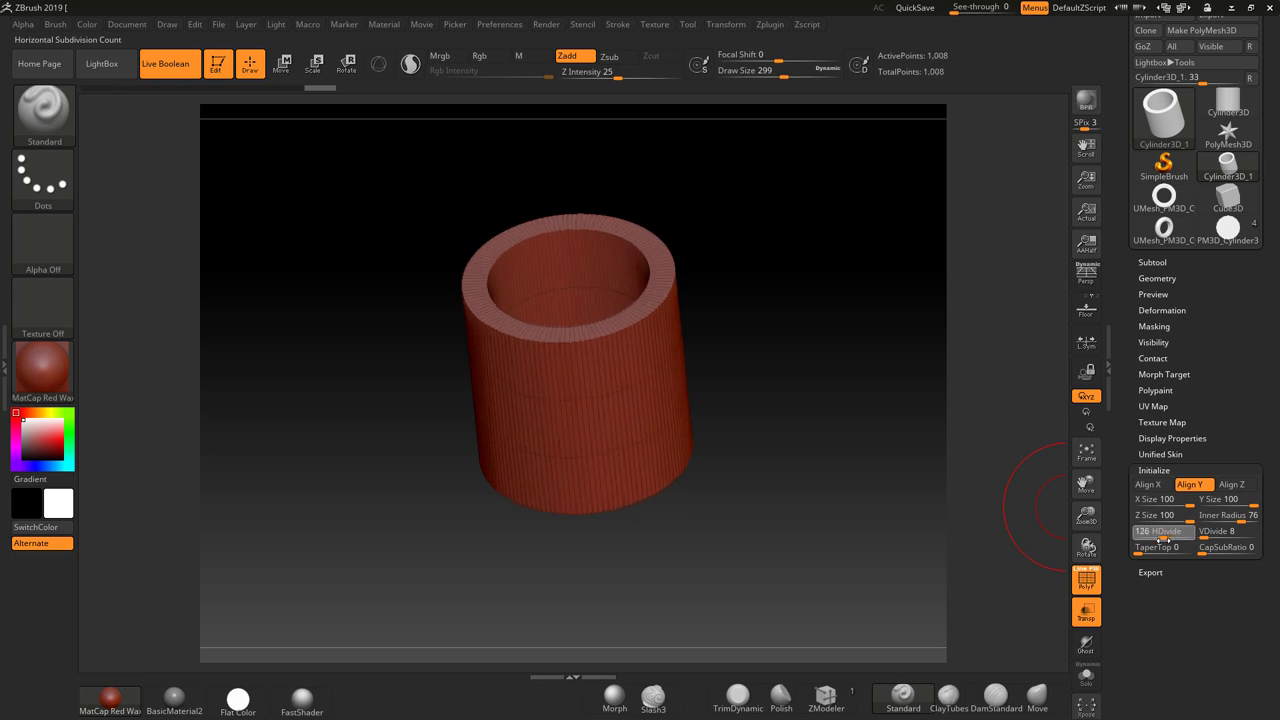
Step: Reduce the hollow cylinder to HDivide 126 and VDivide 4, and convert it to a PolyMesh3D
{"action": "left_click", "coordinate": [1200, 539]}
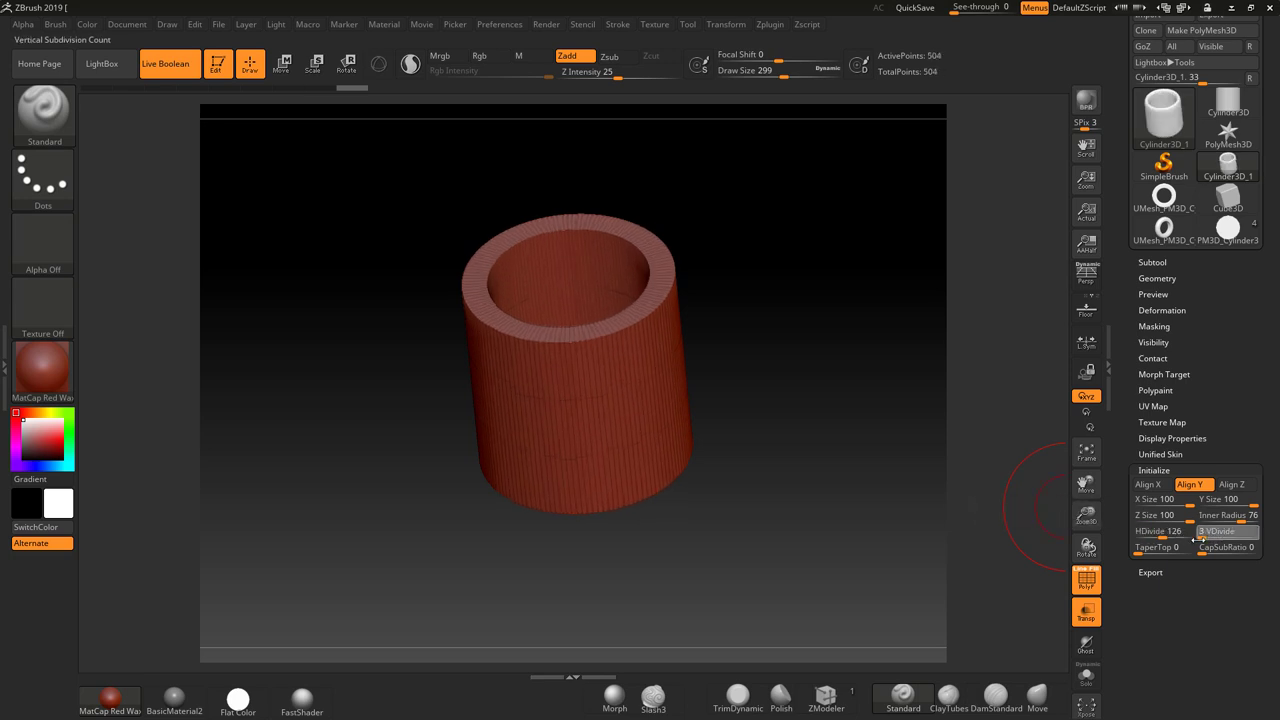
{"action": "left_click_drag", "start_coordinate": [860, 508], "coordinate": [842, 546], "text": "alt"}
{"action": "left_click_drag", "start_coordinate": [1237, 346], "coordinate": [1238, 425]}
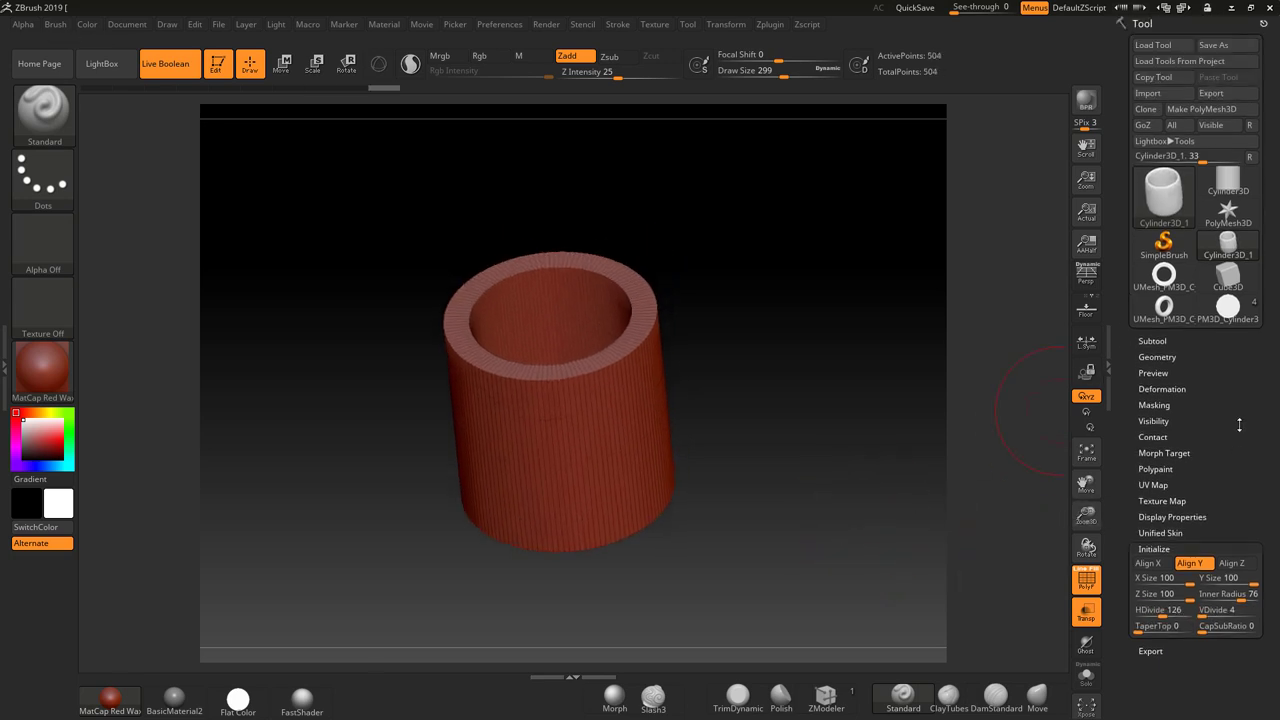
{"action": "left_click", "coordinate": [1201, 109]}
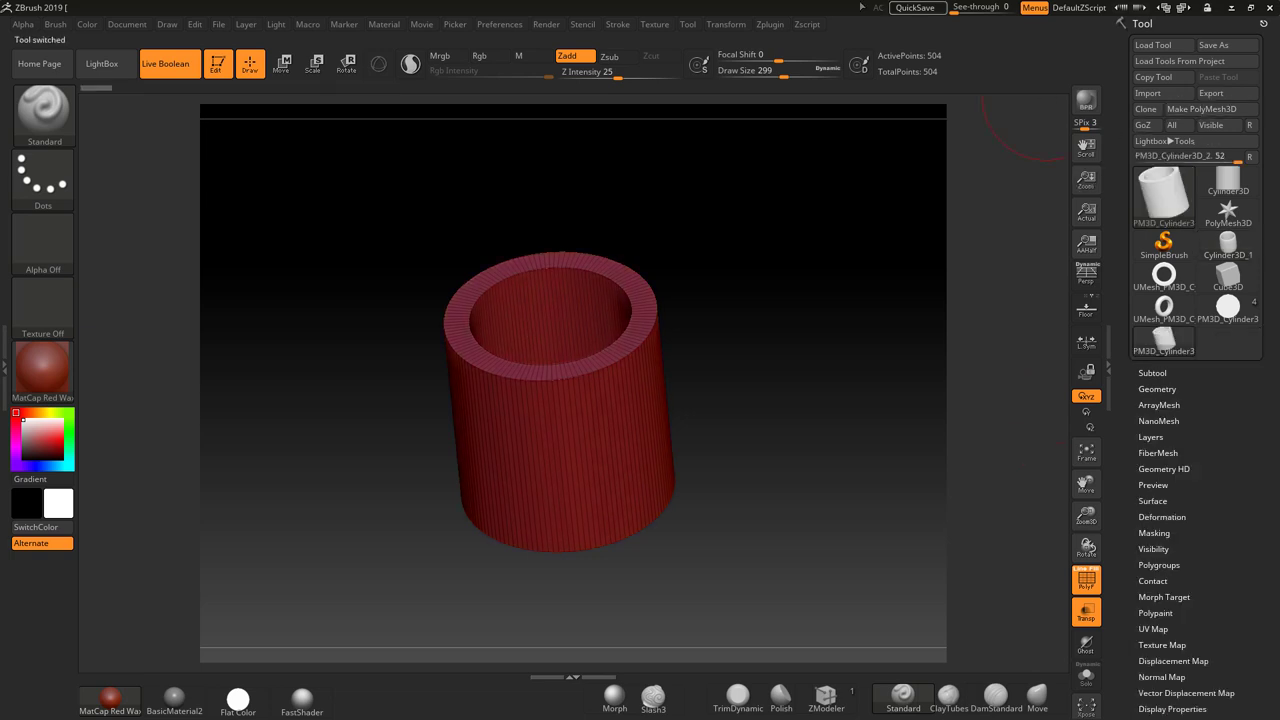
Step: Load the hollow cylinder's current size into Scale Master in millimetres, and set X and Z to 16
{"action": "left_click", "coordinate": [770, 26]}
{"action": "left_click", "coordinate": [784, 406]}
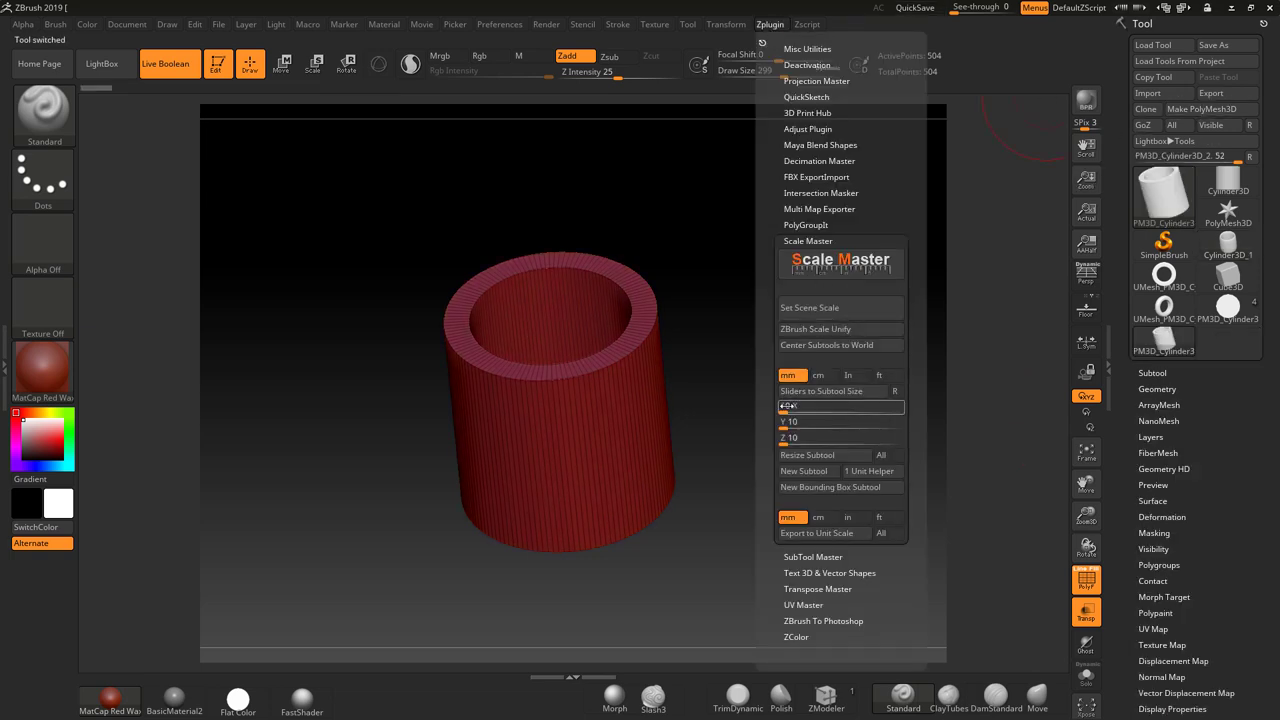
{"action": "left_click", "coordinate": [808, 394]}
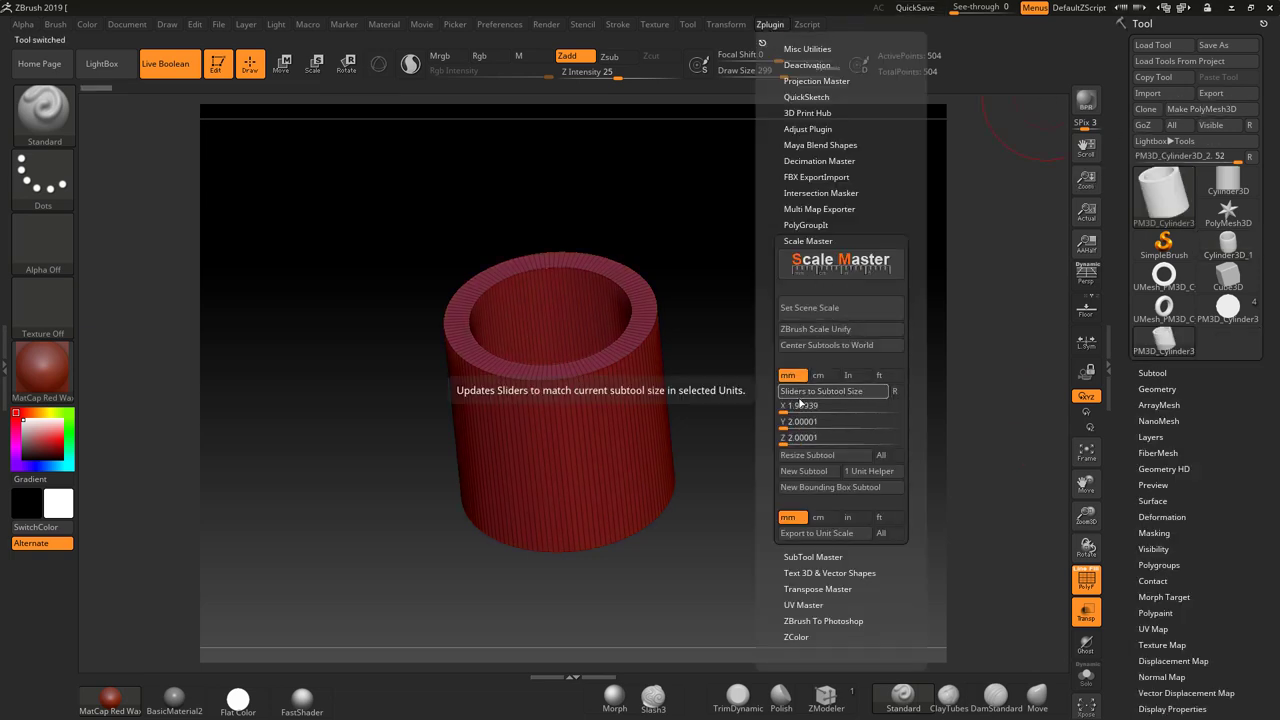
{"action": "left_click", "coordinate": [786, 405]}
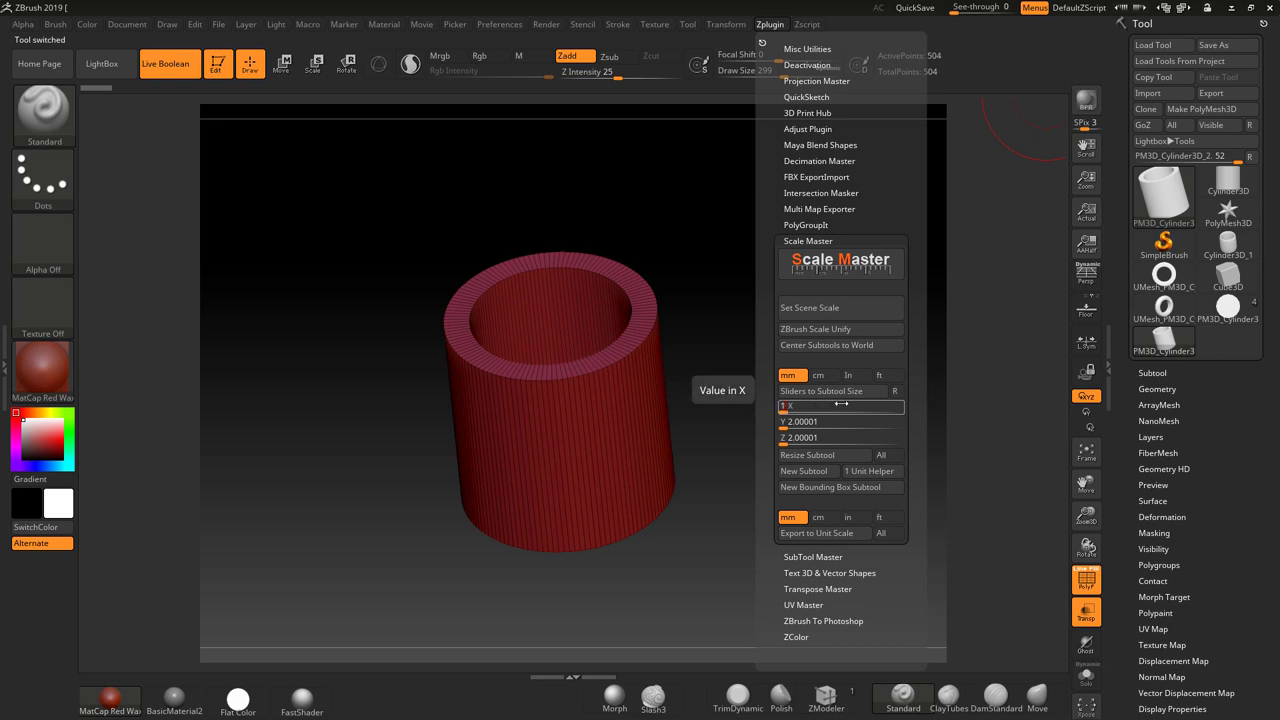
{"action": "left_click", "coordinate": [843, 421]}
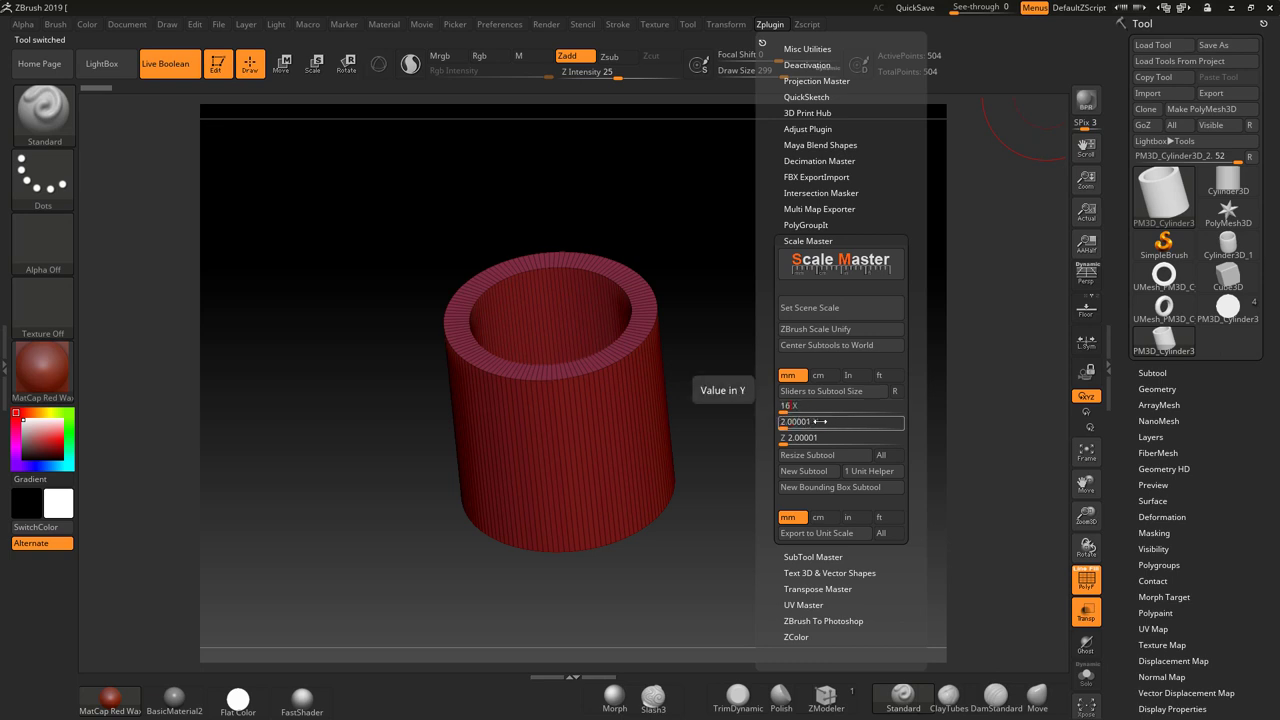
{"action": "left_click", "coordinate": [790, 437]}
{"action": "type", "text": "1"}
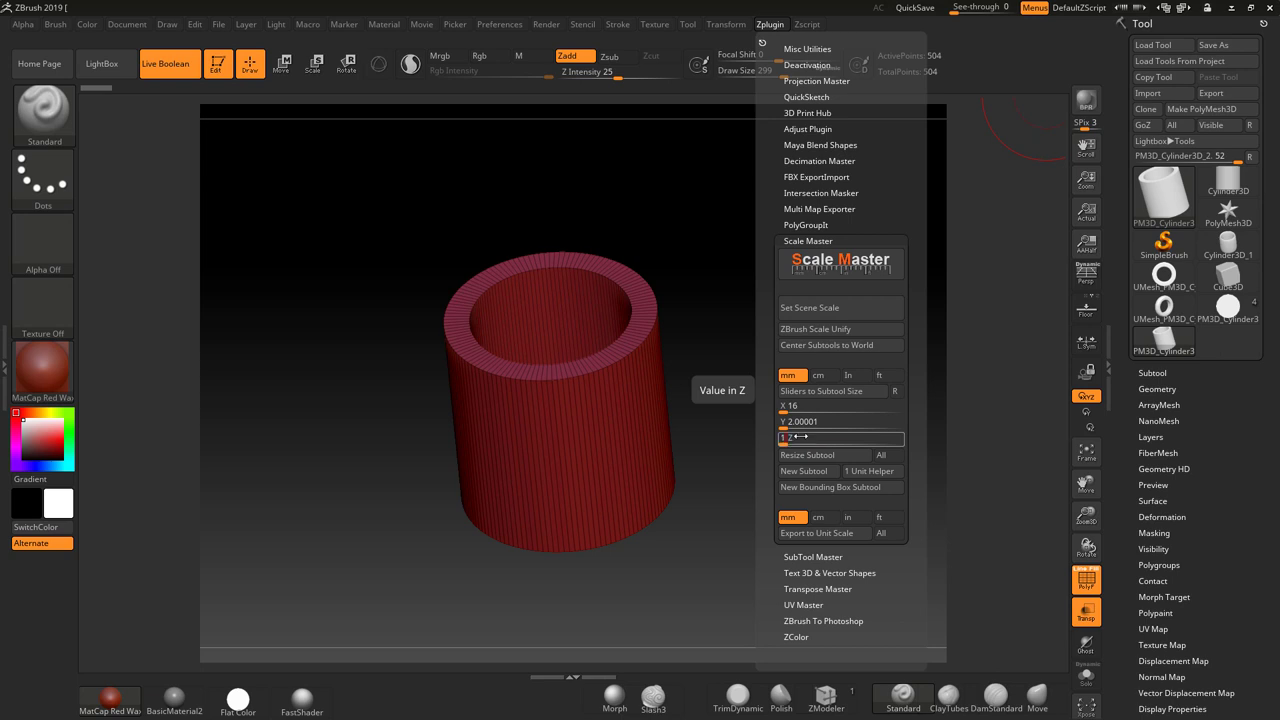
{"action": "type", "text": "6"}
Step: Set Scale Master's Y value to 5 and try to resize the hollow cylinder to 16 × 5 × 16 mm
{"action": "left_click", "coordinate": [789, 425]}
{"action": "double_click", "coordinate": [790, 421]}
{"action": "type", "text": "5 Y"}
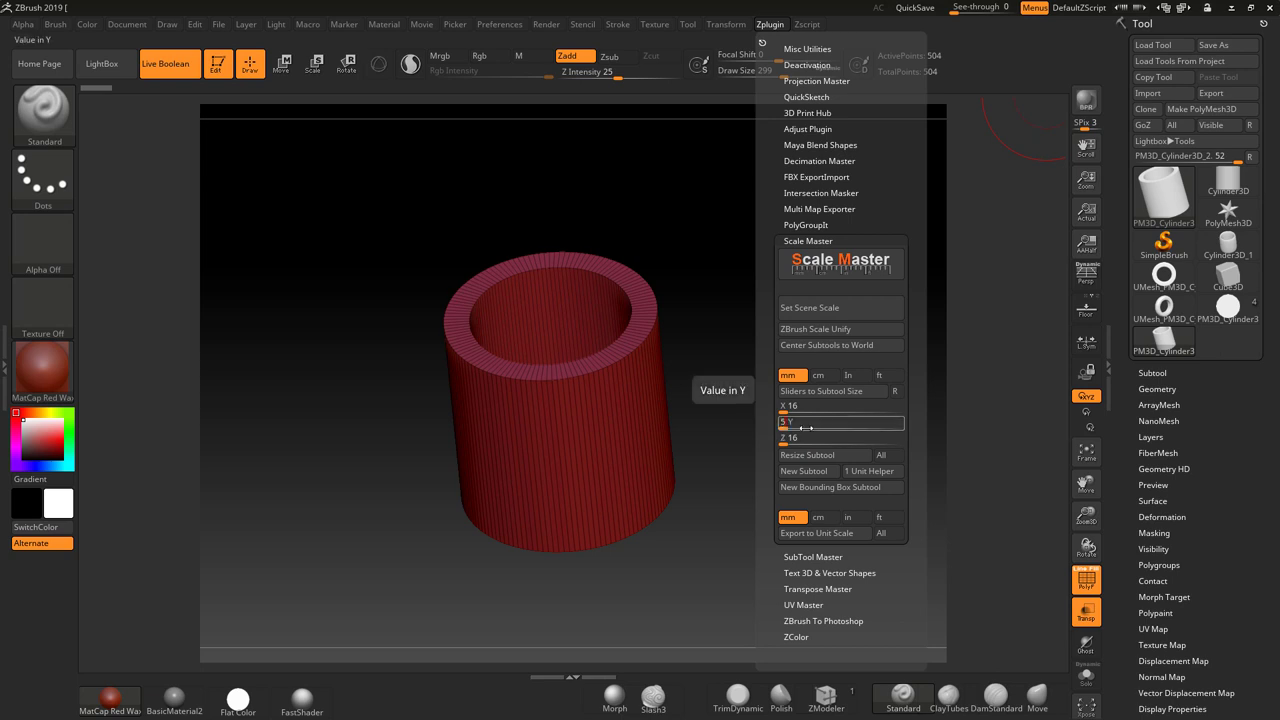
{"action": "left_click", "coordinate": [815, 437]}
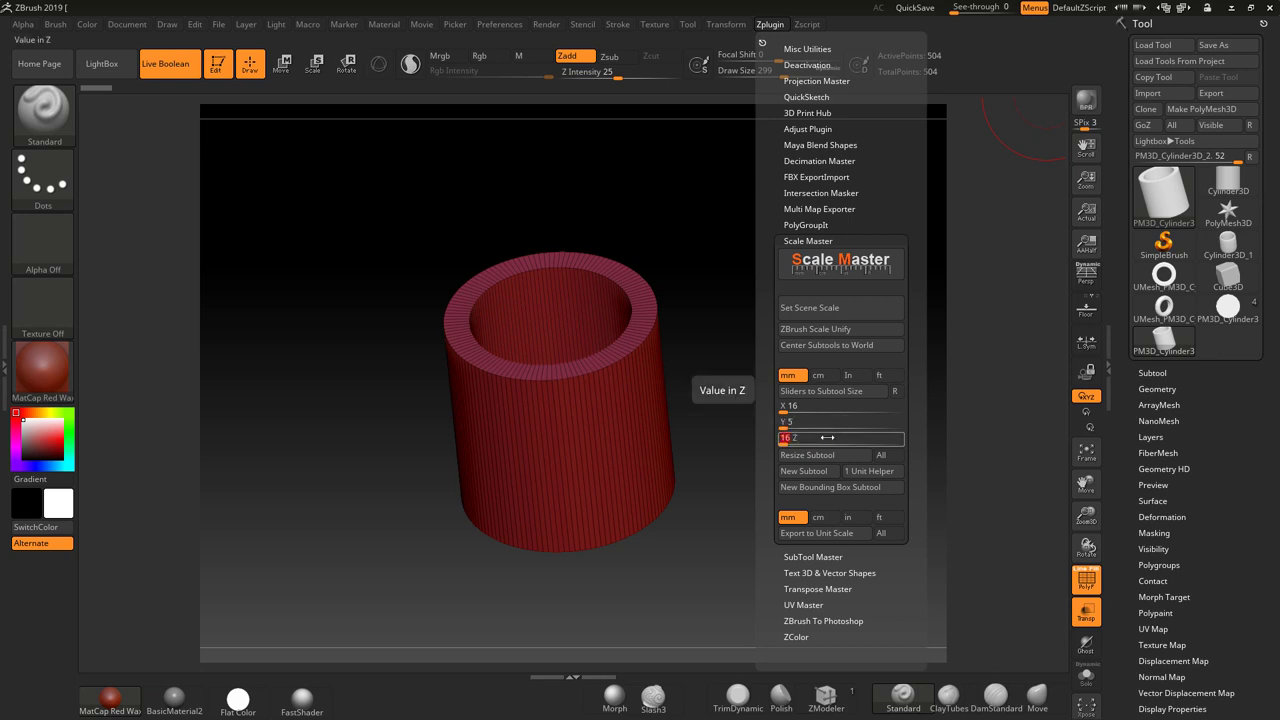
{"action": "left_click", "coordinate": [826, 455]}
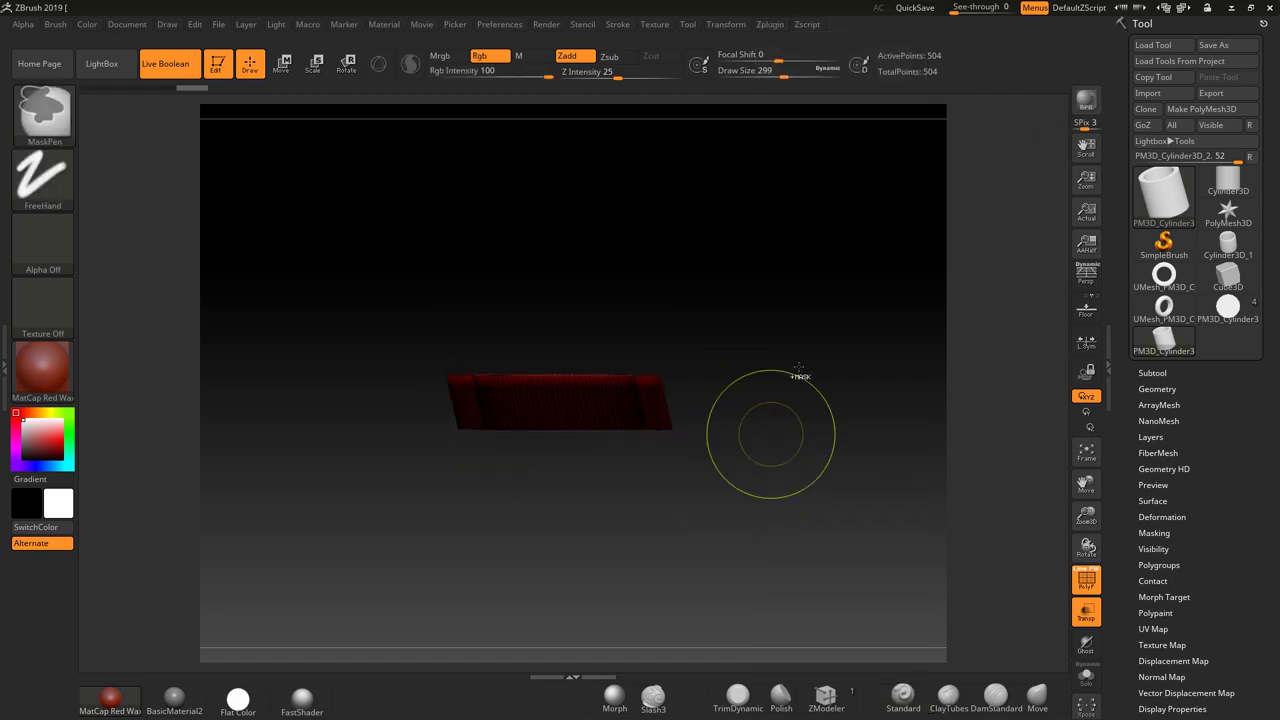
{"action": "left_click_drag", "start_coordinate": [771, 434], "coordinate": [796, 235]}
Step: Resize the hollow cylinder proportionally with Scale Master to 16 mm in X, and frame it in the view
{"action": "left_click", "coordinate": [768, 25]}
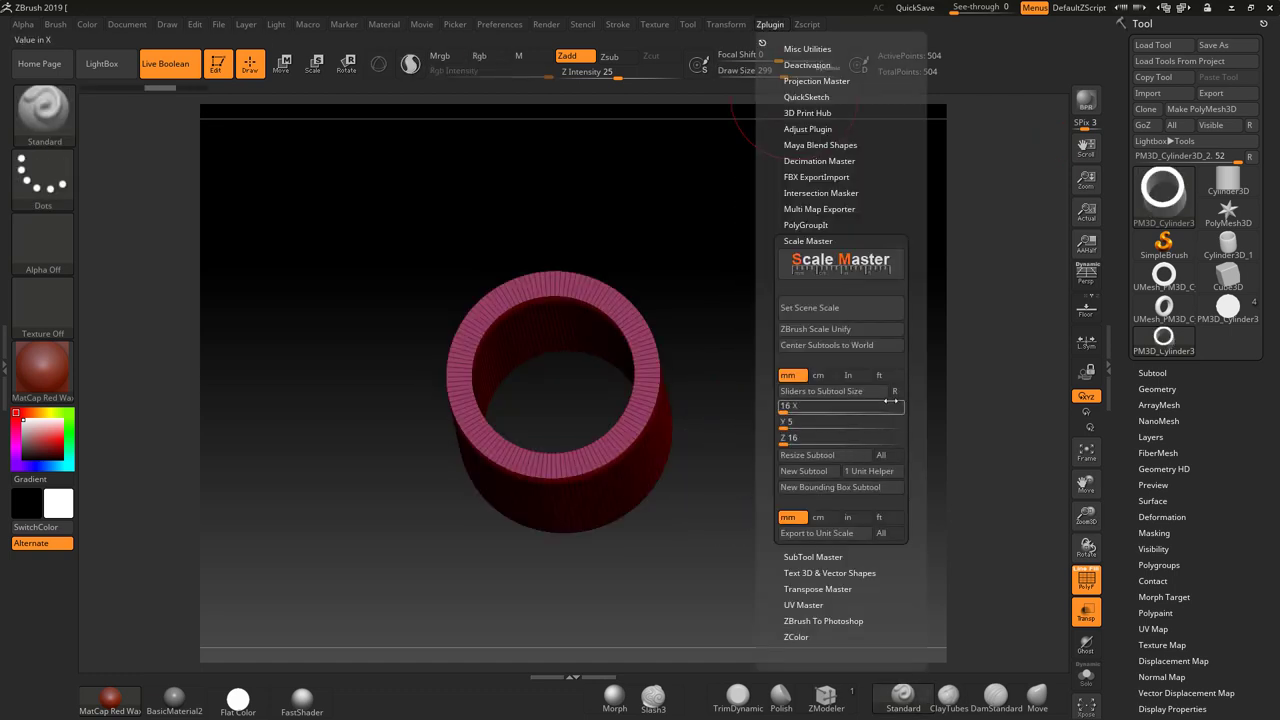
{"action": "left_click", "coordinate": [826, 392]}
{"action": "left_click", "coordinate": [788, 405]}
{"action": "type", "text": "1"}
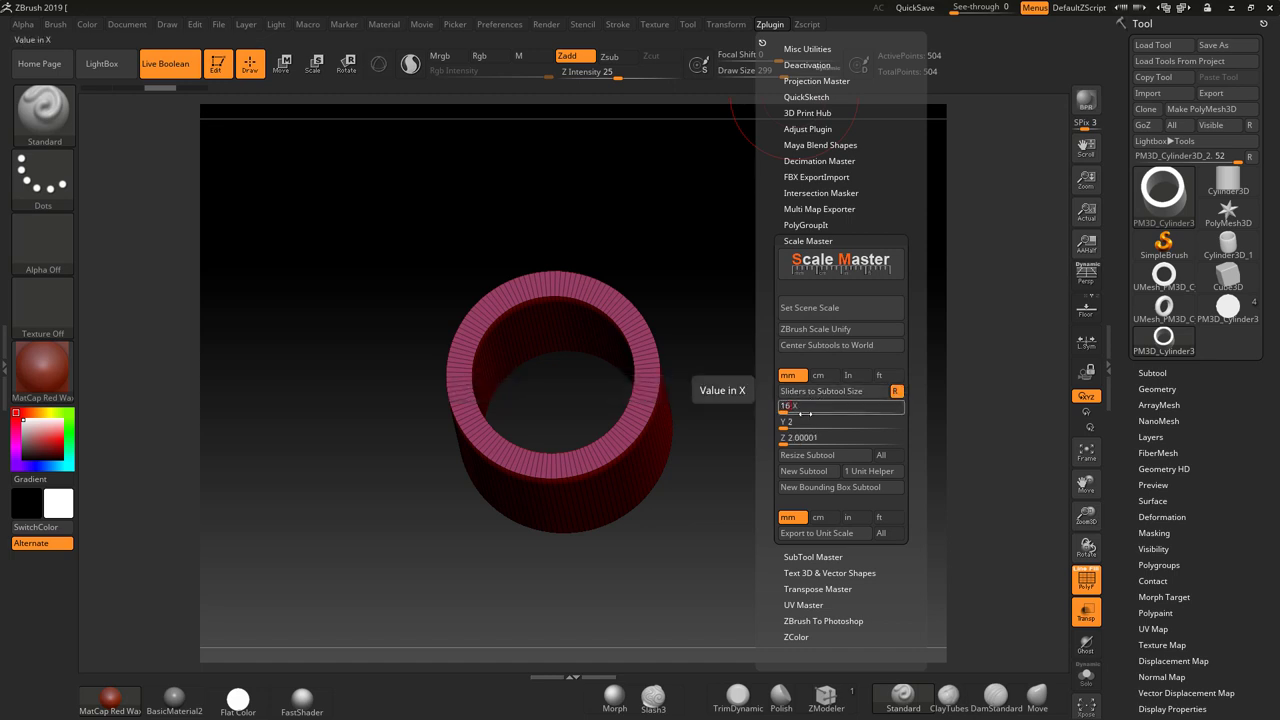
{"action": "type", "text": "16"}
{"action": "key", "text": "Return"}
{"action": "left_click", "coordinate": [809, 456]}
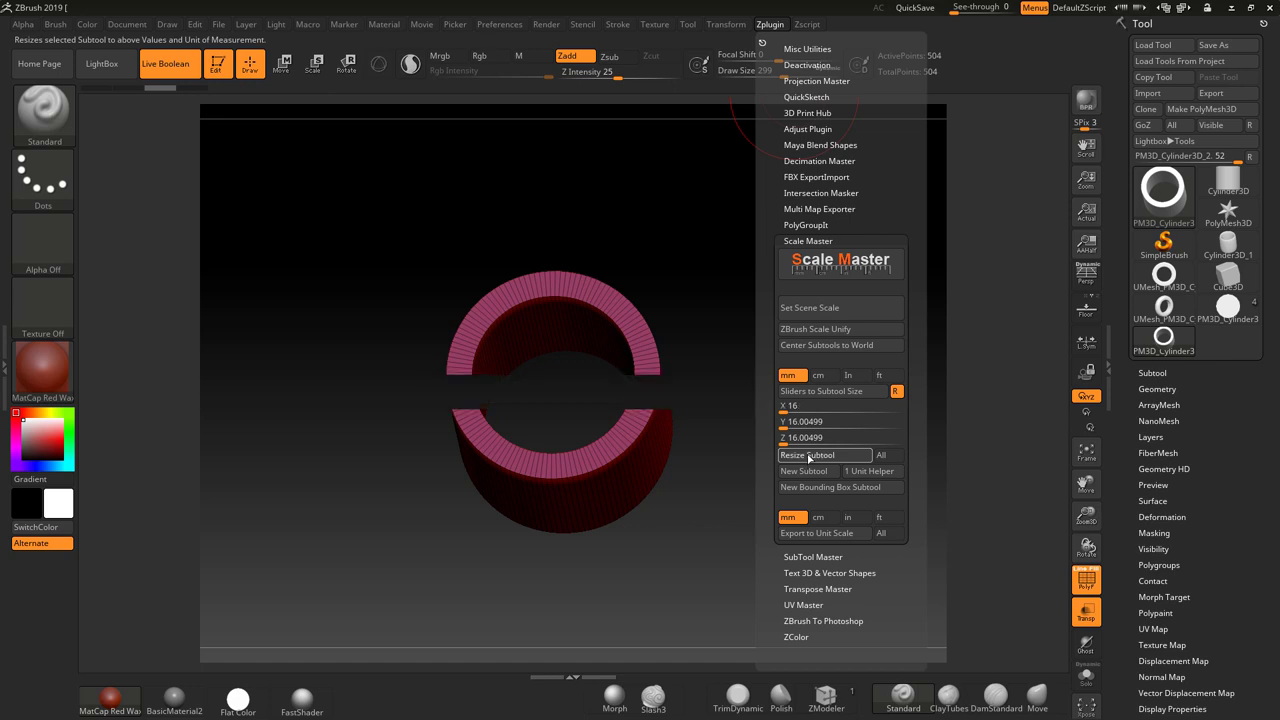
{"action": "key", "text": "f"}
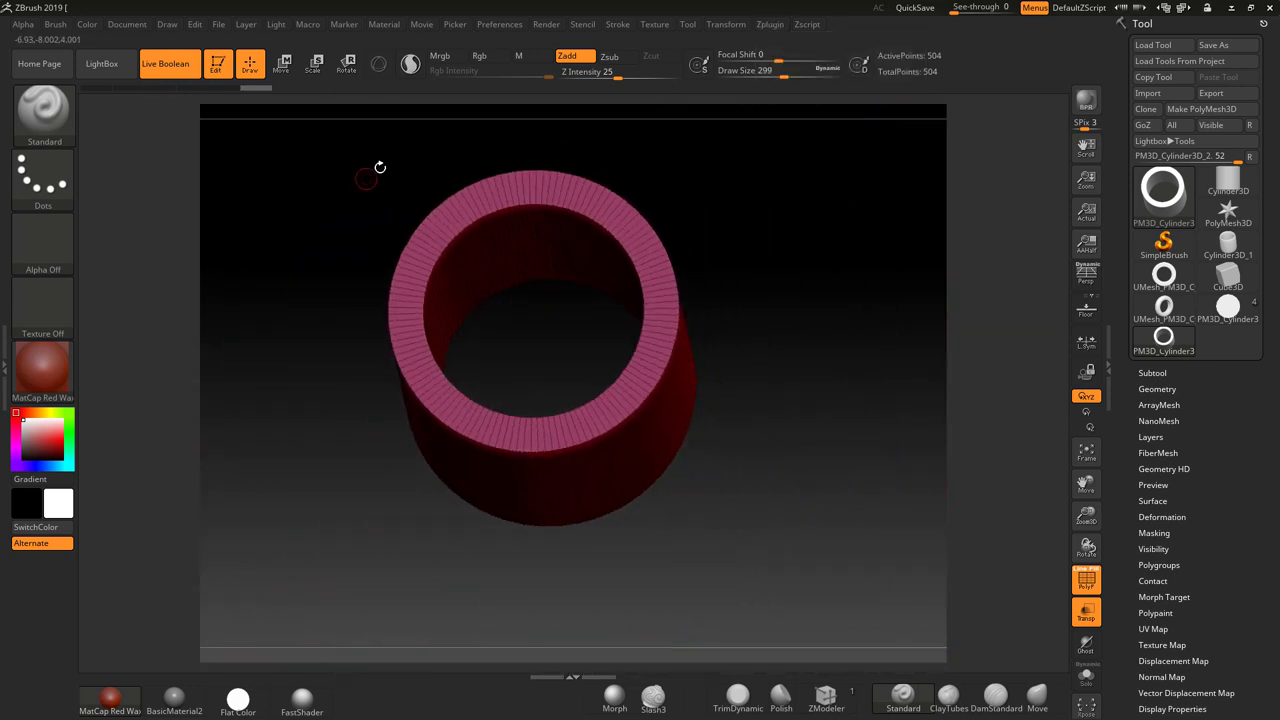
Step: Measure the hollow cylinder's outer diameter from above and its height from the front with transpose lines
{"action": "left_click_drag", "start_coordinate": [340, 144], "coordinate": [343, 176]}
{"action": "left_click", "coordinate": [282, 63]}
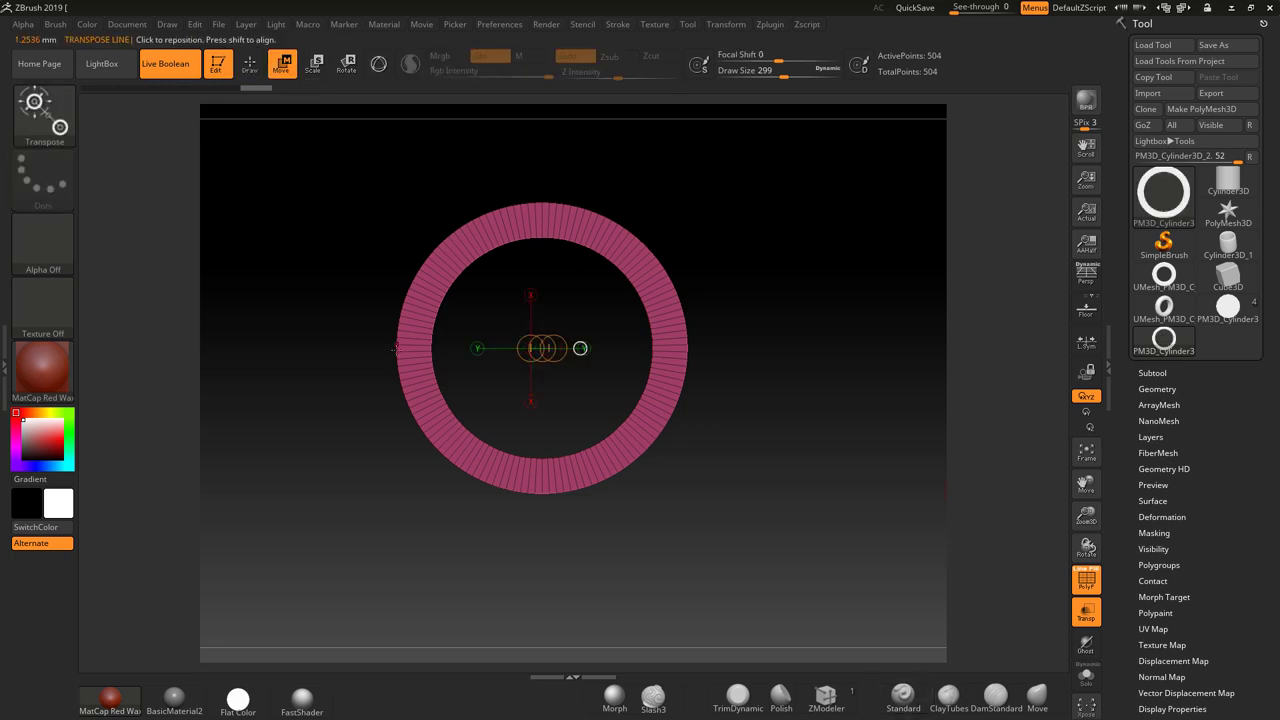
{"action": "left_click_drag", "start_coordinate": [396, 348], "coordinate": [690, 351], "text": "shift"}
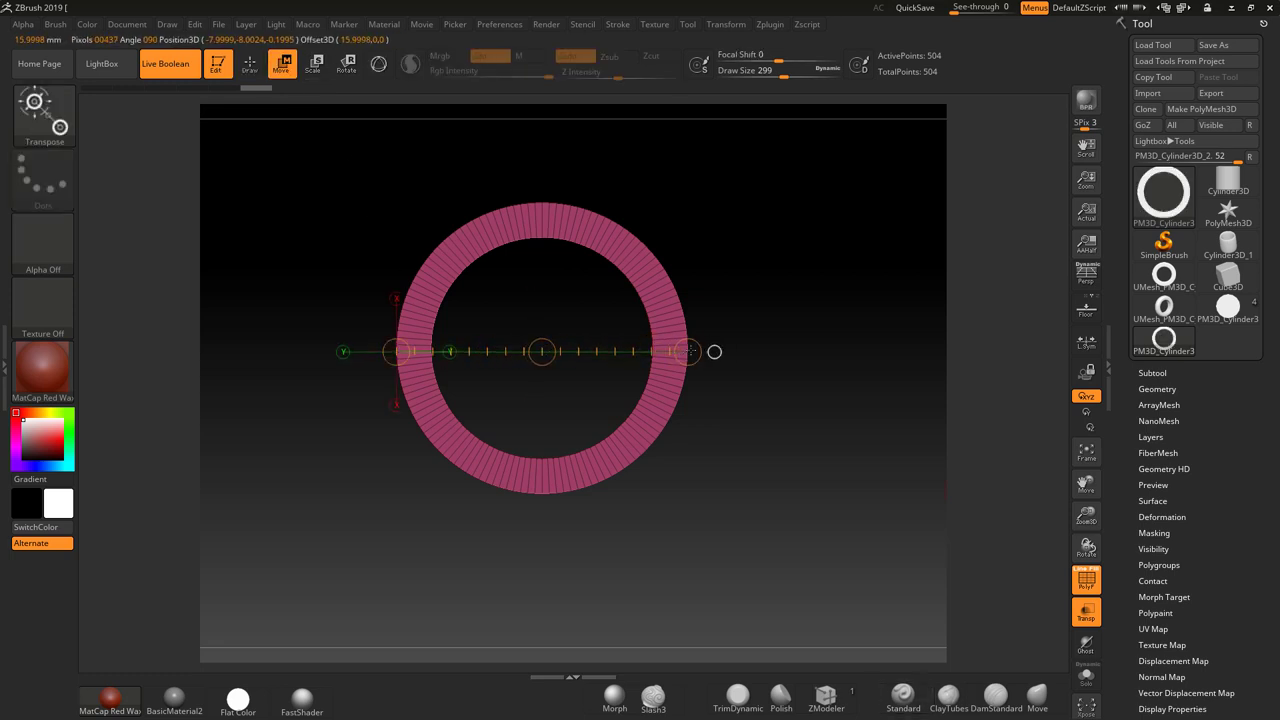
{"action": "left_click_drag", "start_coordinate": [803, 536], "coordinate": [780, 366]}
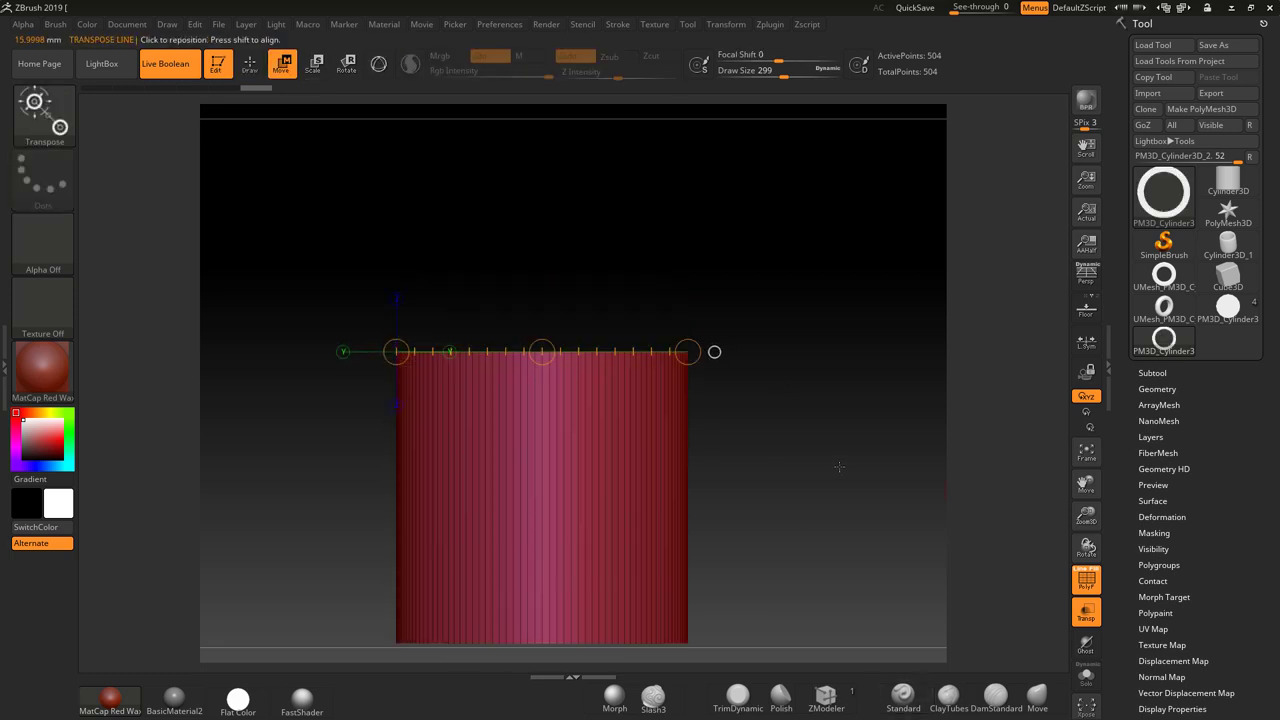
{"action": "left_click_drag", "start_coordinate": [837, 469], "coordinate": [810, 439], "text": "alt"}
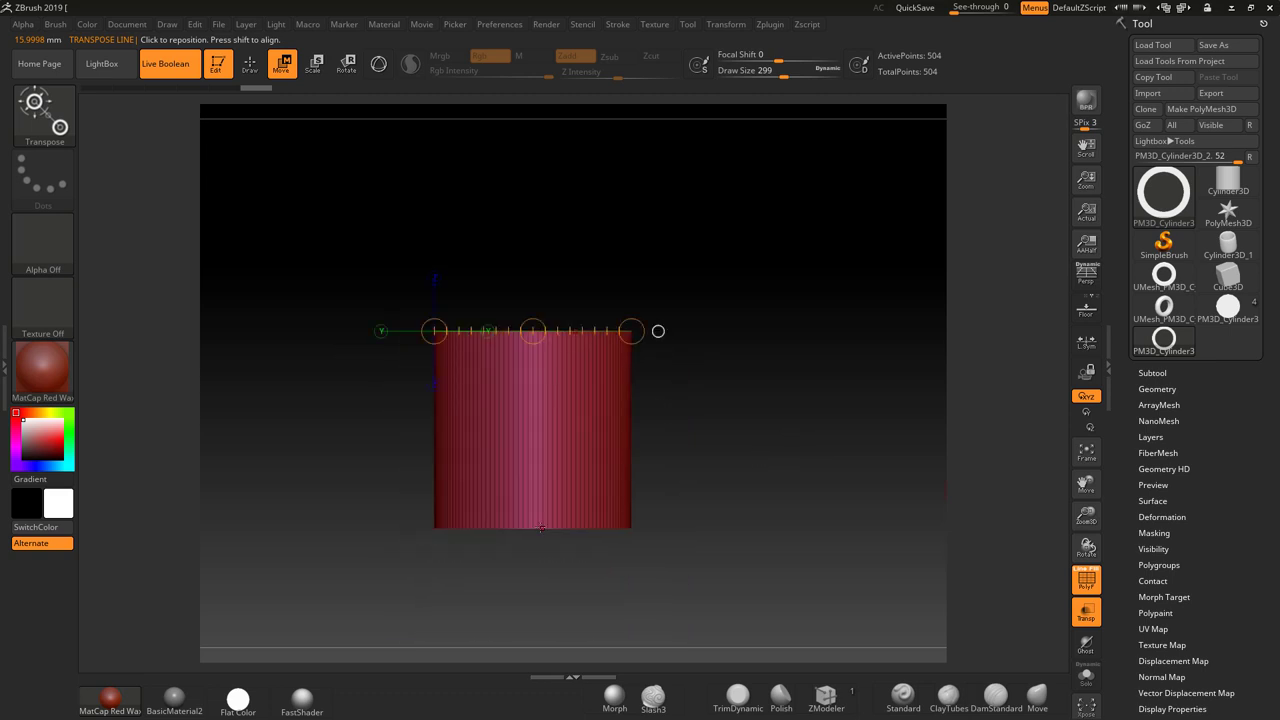
{"action": "mouse_move", "coordinate": [541, 527]}
{"action": "left_mouse_down"}
{"action": "mouse_move", "coordinate": [548, 449]}
{"action": "mouse_move", "coordinate": [532, 330]}
{"action": "left_mouse_up"}
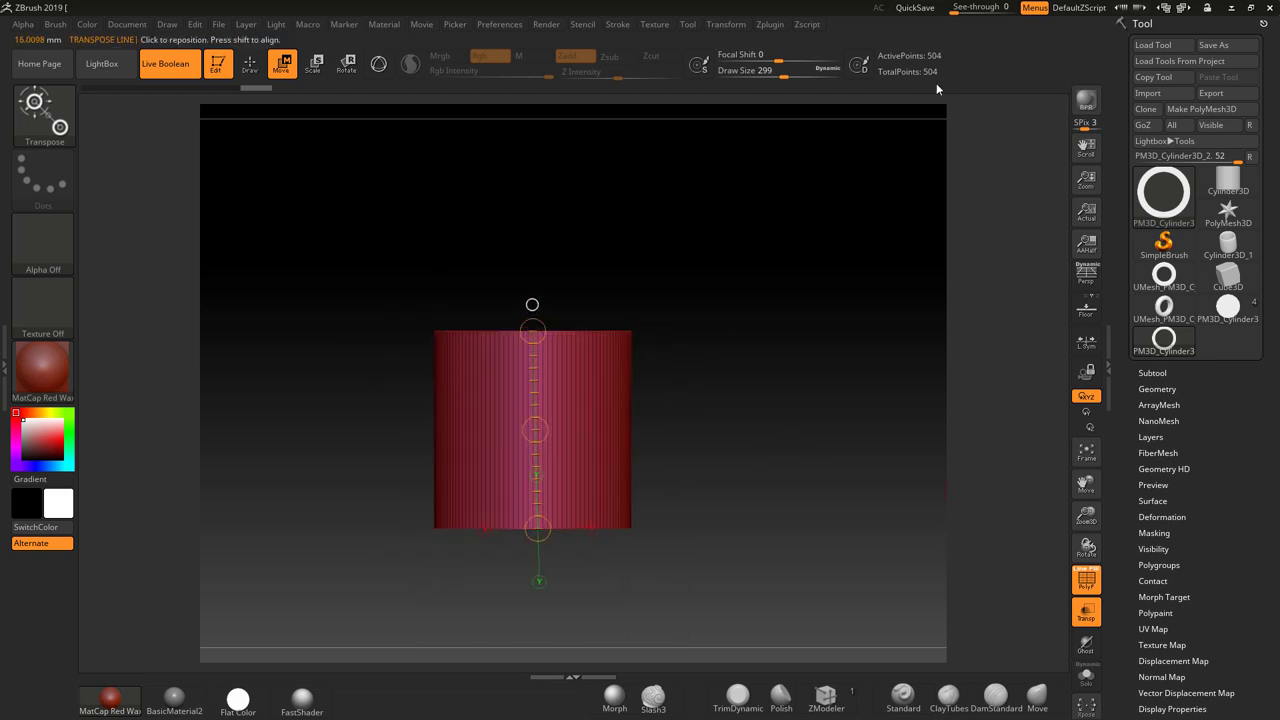
Step: Unlink Scale Master's proportions, set Y to 5, and create a helper box subtool from the size values
{"action": "left_click", "coordinate": [770, 24]}
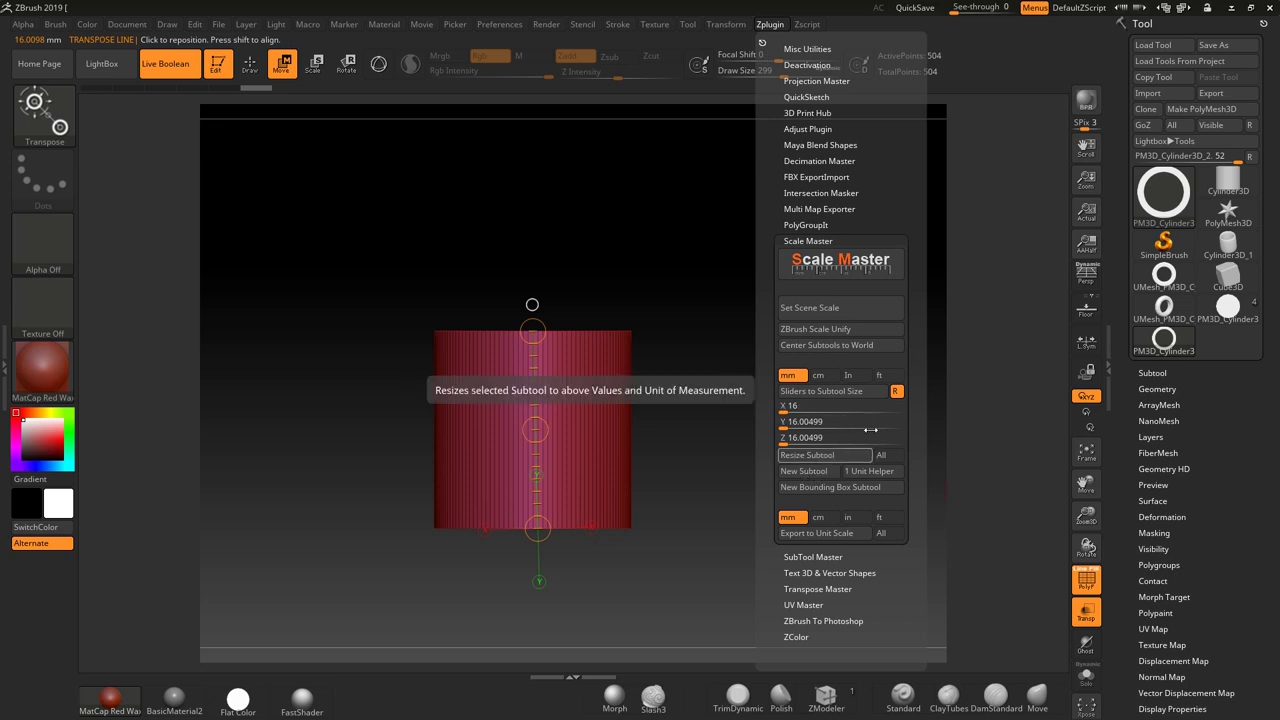
{"action": "left_click", "coordinate": [896, 392]}
{"action": "left_click", "coordinate": [805, 421]}
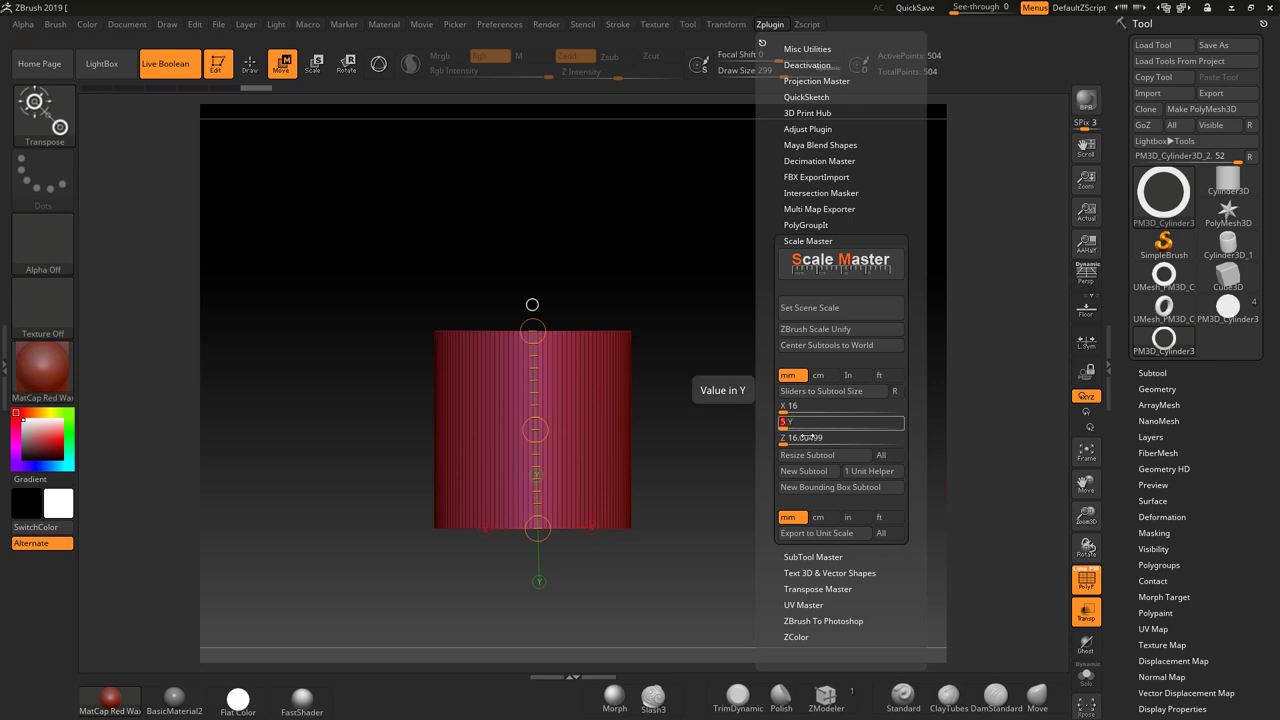
{"action": "key", "text": "Return"}
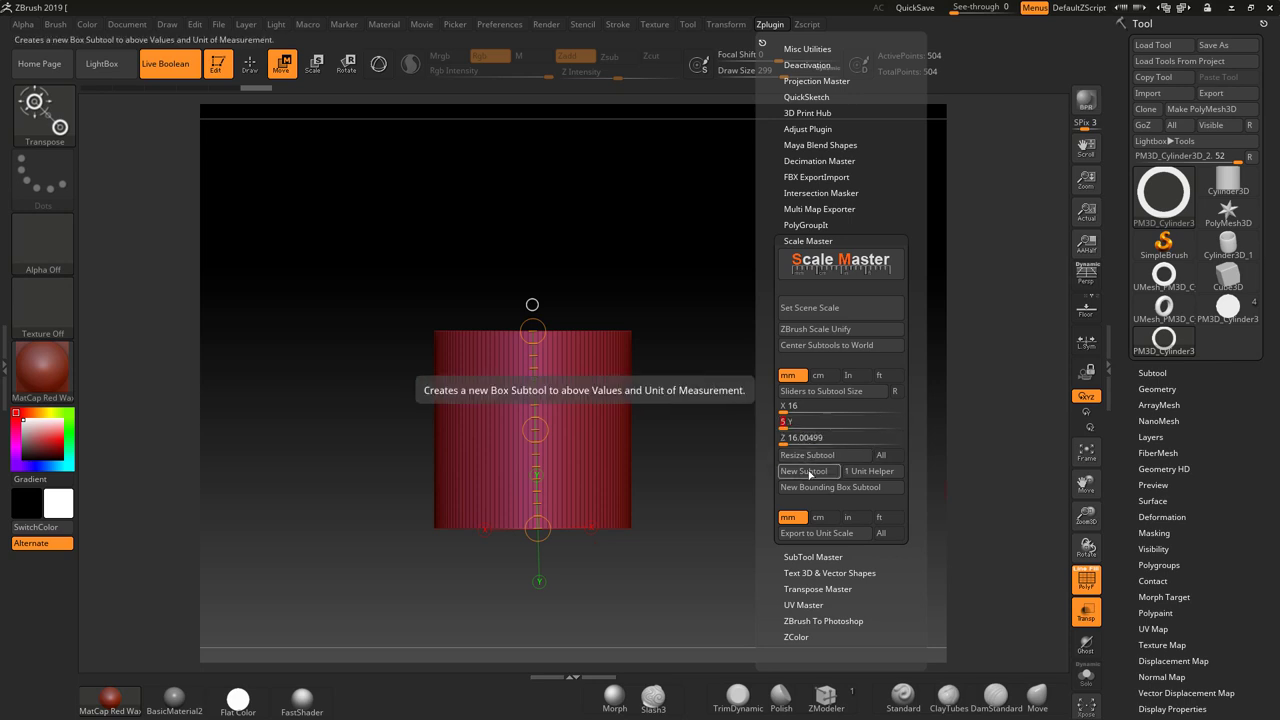
{"action": "left_click", "coordinate": [810, 472]}
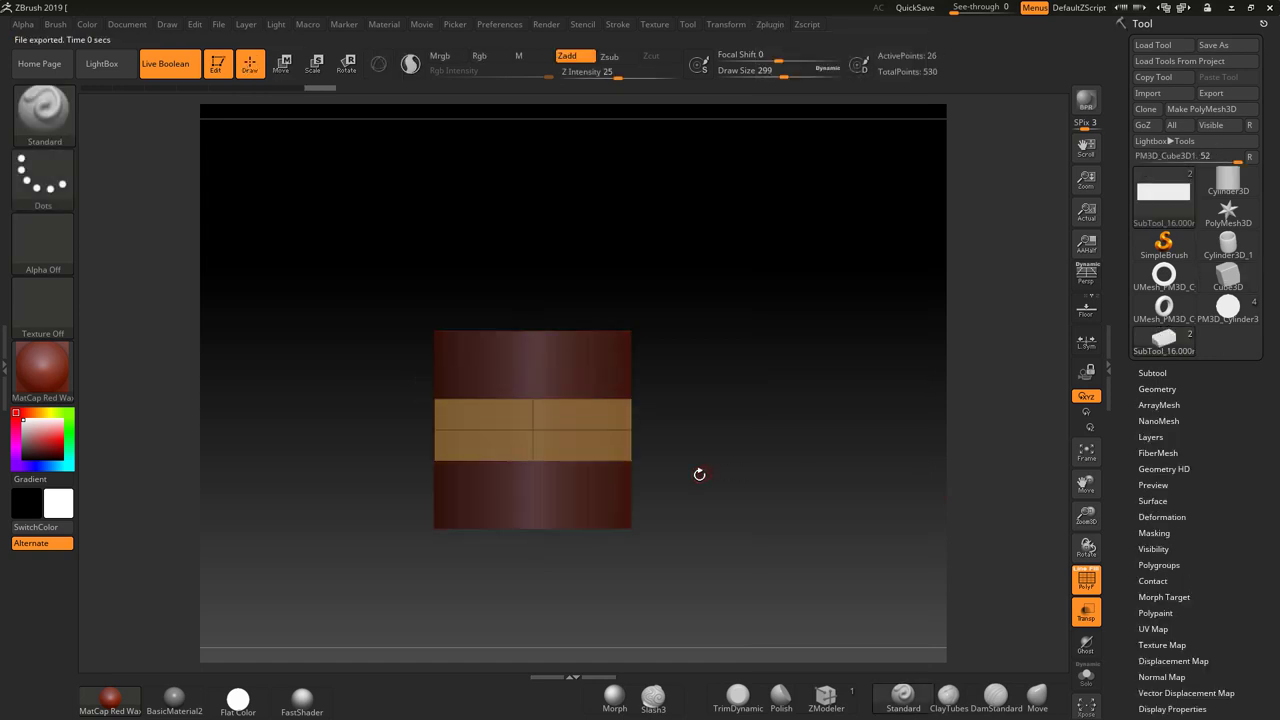
Step: Select the hollow cylinder subtool and reset the orientation of its Gizmo for scaling
{"action": "left_click", "coordinate": [499, 279], "text": "alt"}
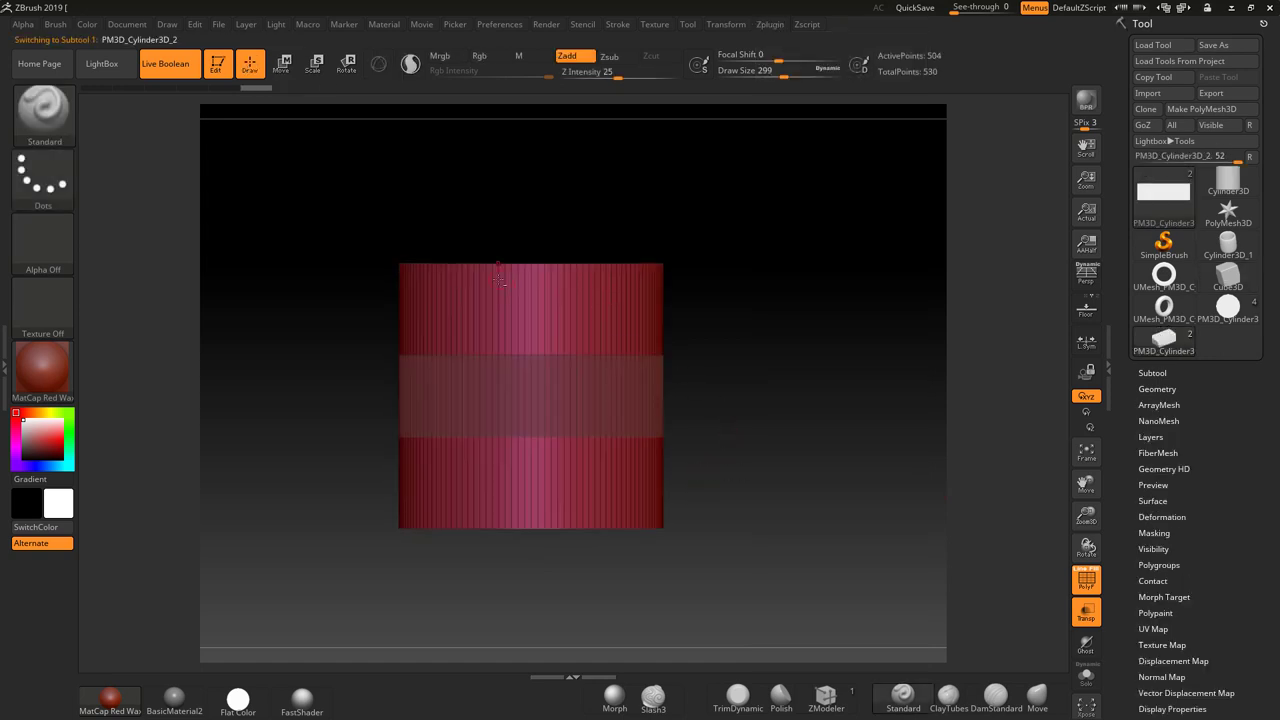
{"action": "left_click", "coordinate": [314, 64]}
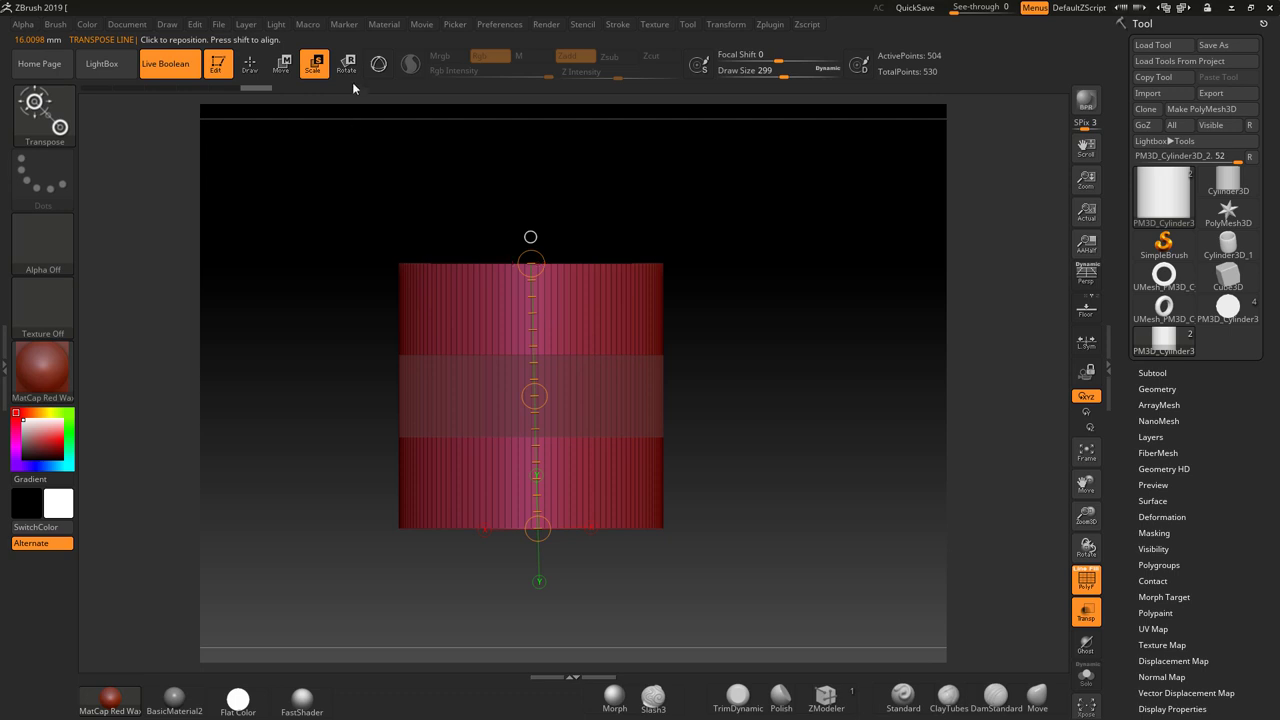
{"action": "left_click", "coordinate": [379, 64]}
{"action": "left_click", "coordinate": [522, 423]}
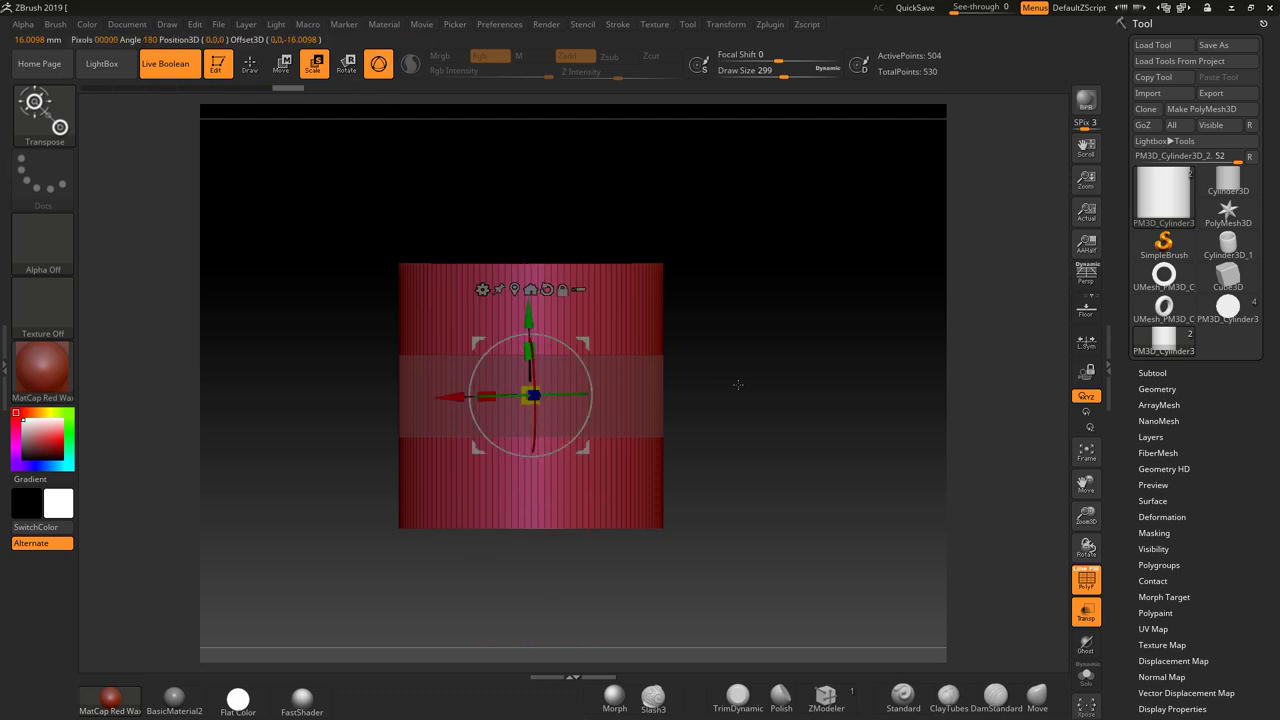
{"action": "left_click", "coordinate": [562, 290]}
{"action": "left_click", "coordinate": [547, 290]}
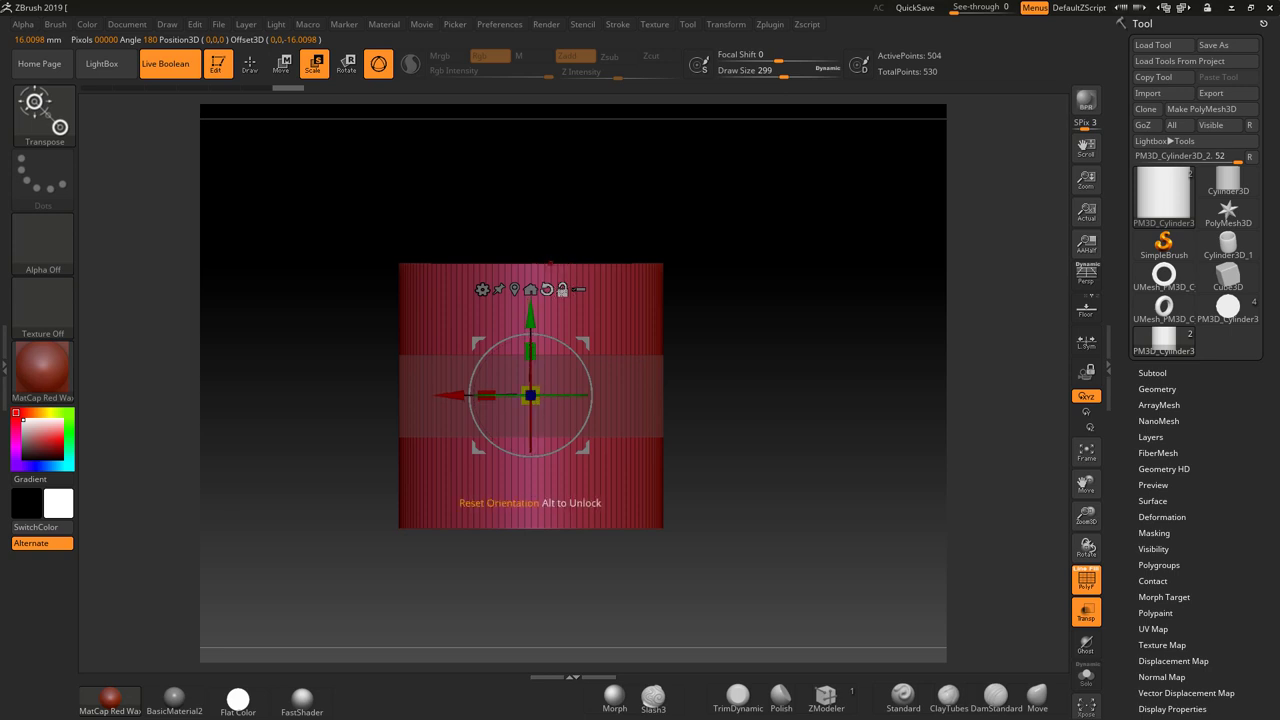
{"action": "left_click", "coordinate": [562, 290]}
Step: Scale the hollow cylinder down along Y until its height matches the 5 mm helper box
{"action": "left_click_drag", "start_coordinate": [530, 350], "coordinate": [530, 476]}
{"action": "right_click_drag", "start_coordinate": [646, 476], "coordinate": [784, 582], "text": "ctrl"}
{"action": "left_click_drag", "start_coordinate": [530, 350], "coordinate": [530, 369]}
{"action": "right_click_drag", "start_coordinate": [723, 574], "coordinate": [560, 480], "text": "ctrl"}
{"action": "right_click_drag", "start_coordinate": [677, 549], "coordinate": [705, 565], "text": "alt"}
Step: Delete the helper box subtool, keeping only the ring
{"action": "left_click", "coordinate": [1152, 372]}
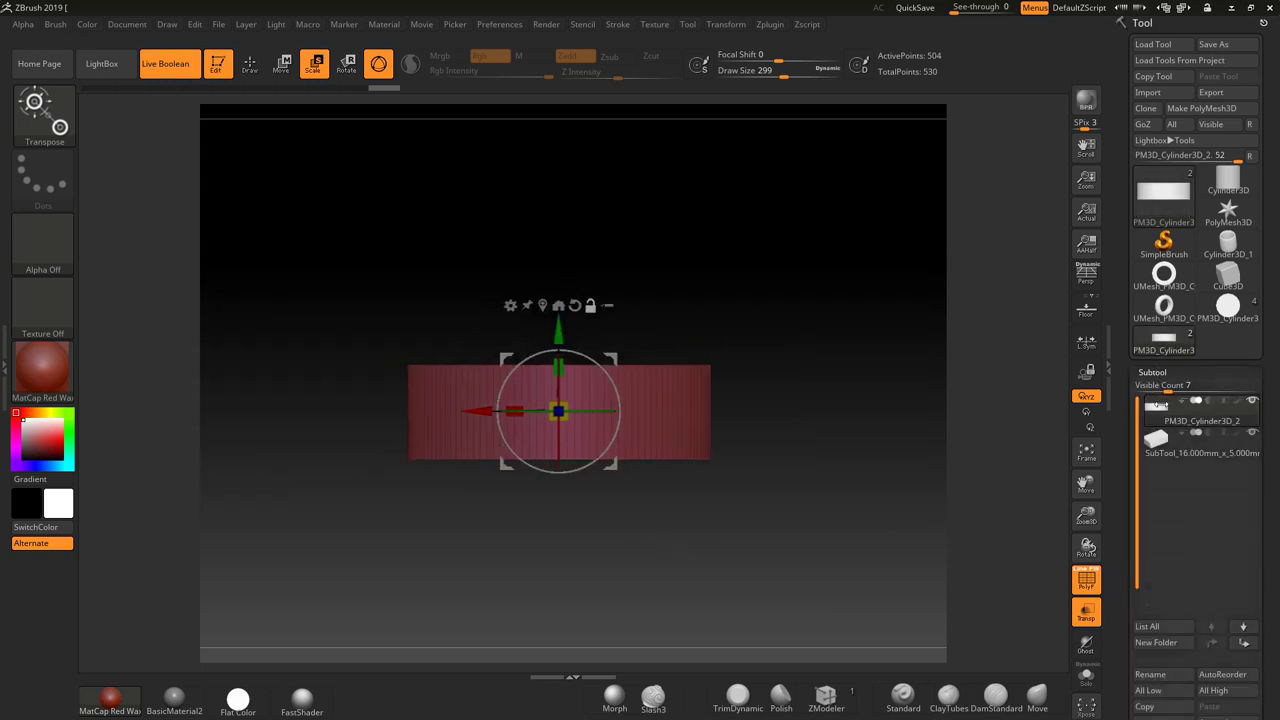
{"action": "left_click", "coordinate": [1157, 440]}
{"action": "scroll", "coordinate": [1166, 672], "scroll_direction": "down", "scroll_amount": 3}
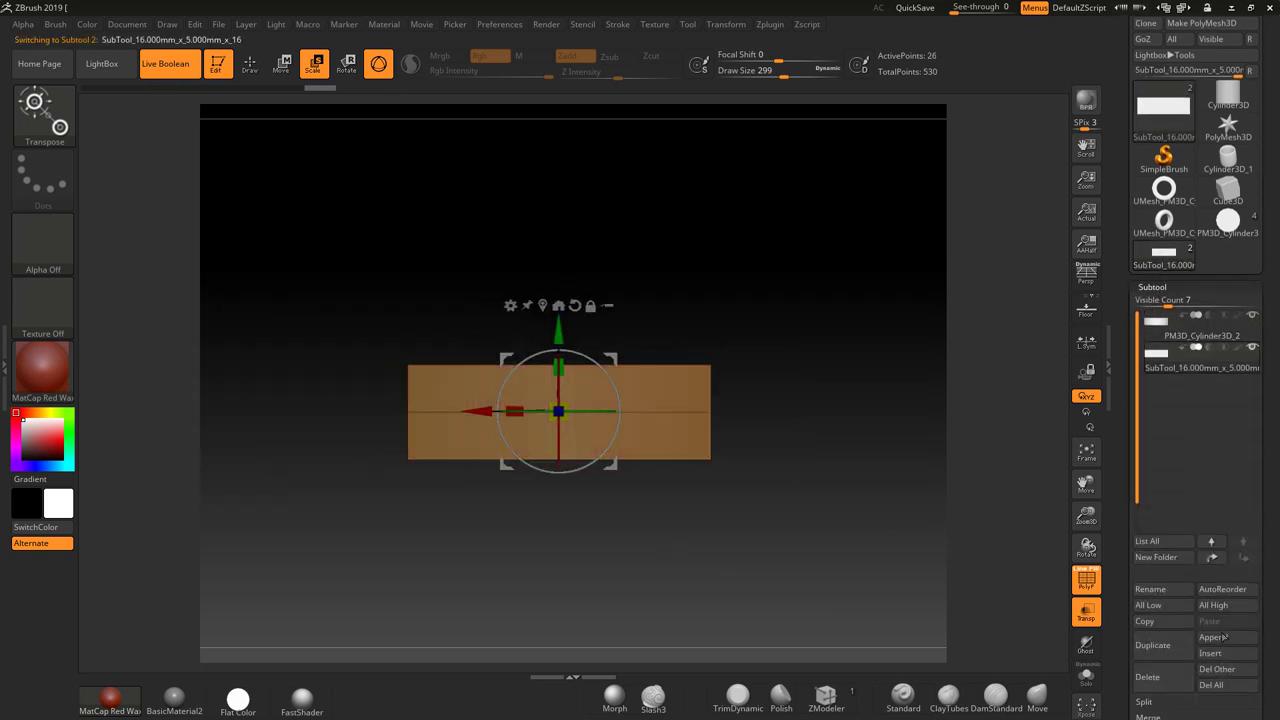
{"action": "left_click", "coordinate": [1152, 670]}
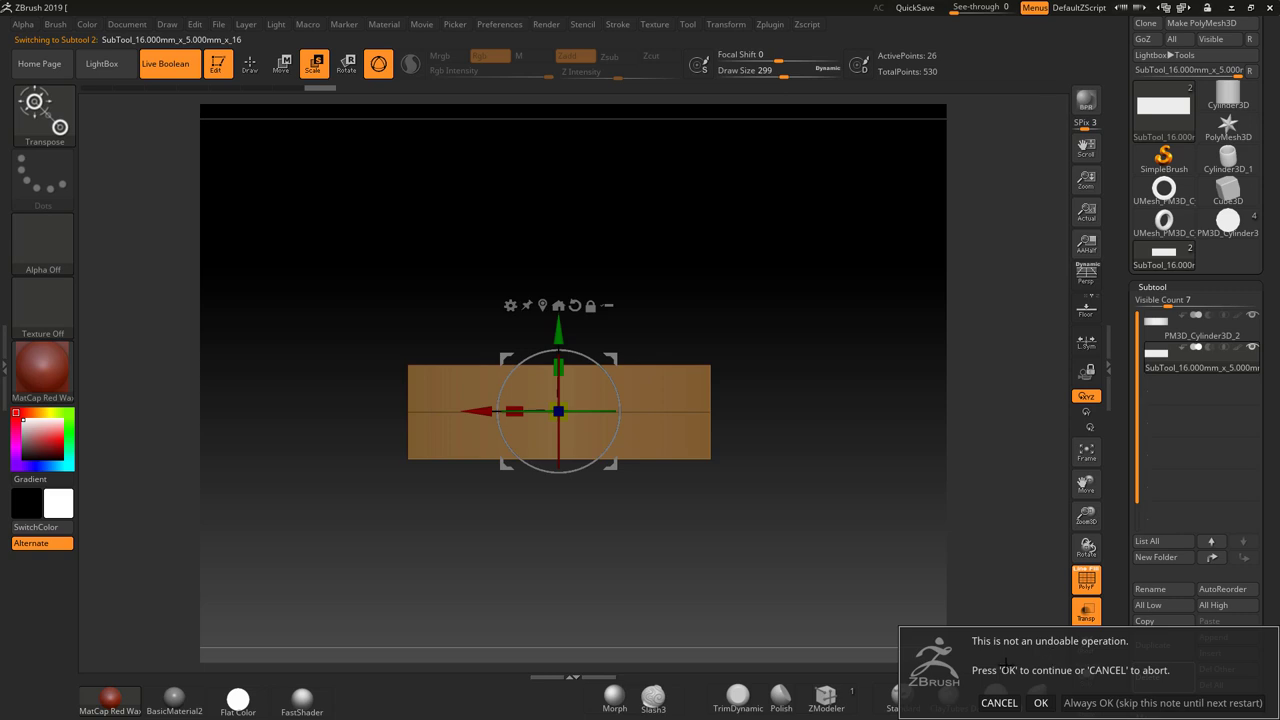
{"action": "left_click", "coordinate": [1040, 702]}
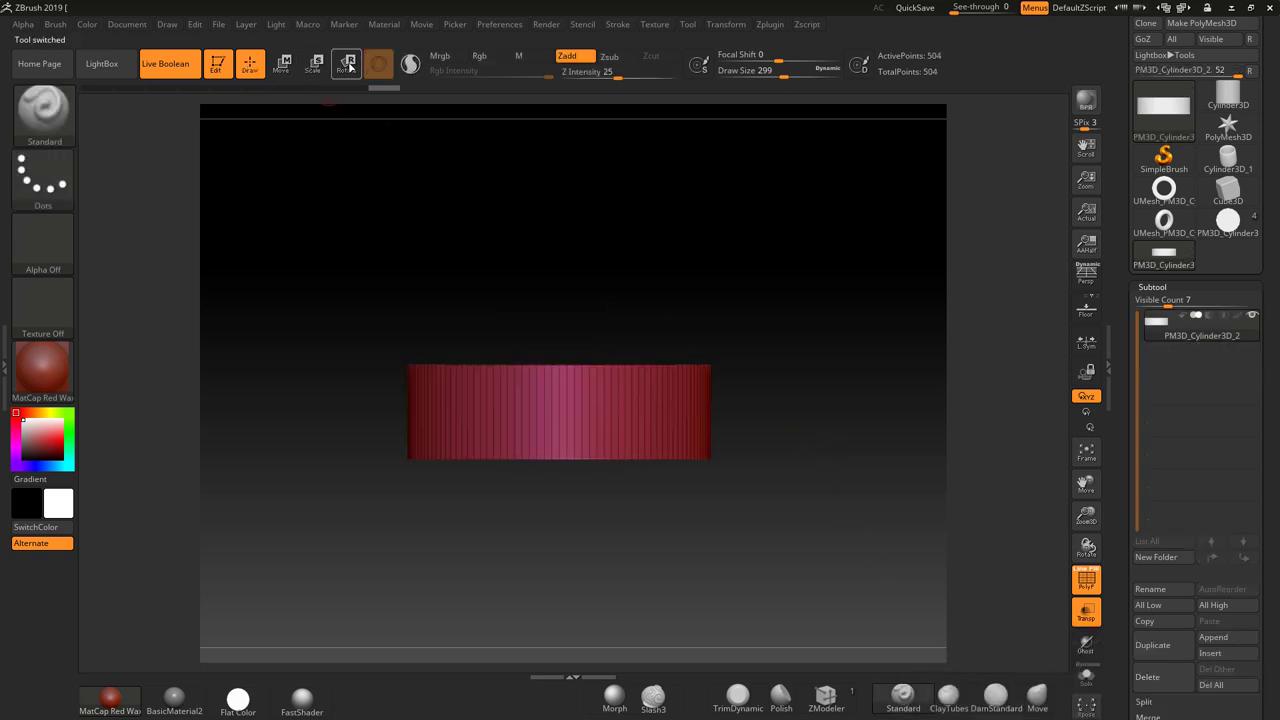
Step: Measure the ring's height, outer diameter and wall thickness with transpose lines
{"action": "left_click", "coordinate": [347, 65]}
{"action": "left_click", "coordinate": [378, 63]}
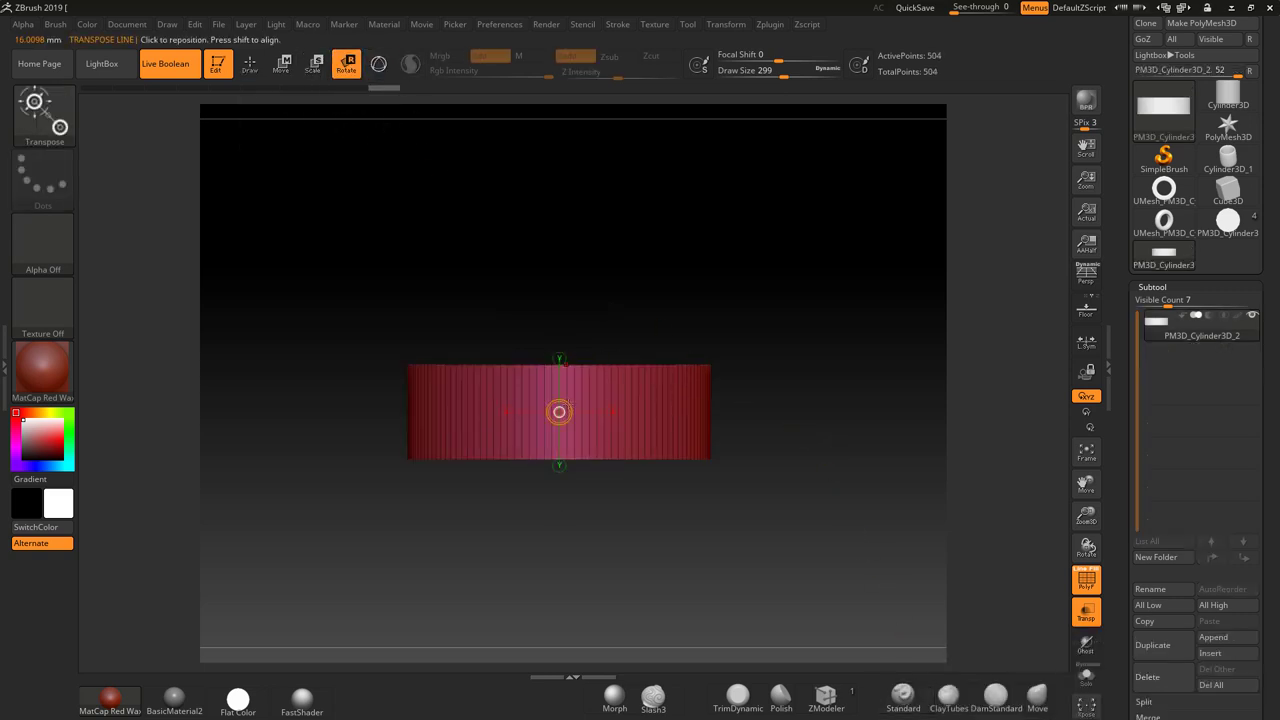
{"action": "left_click_drag", "start_coordinate": [638, 364], "coordinate": [623, 512]}
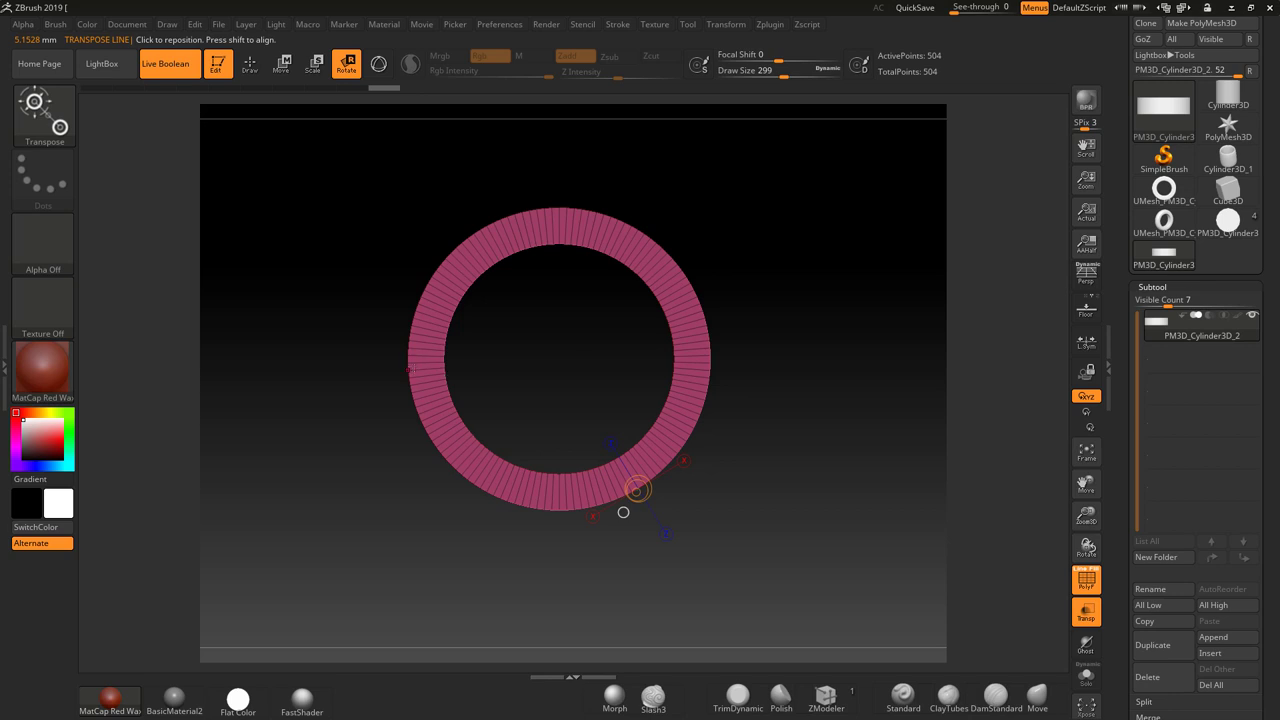
{"action": "left_click_drag", "start_coordinate": [408, 362], "coordinate": [921, 375]}
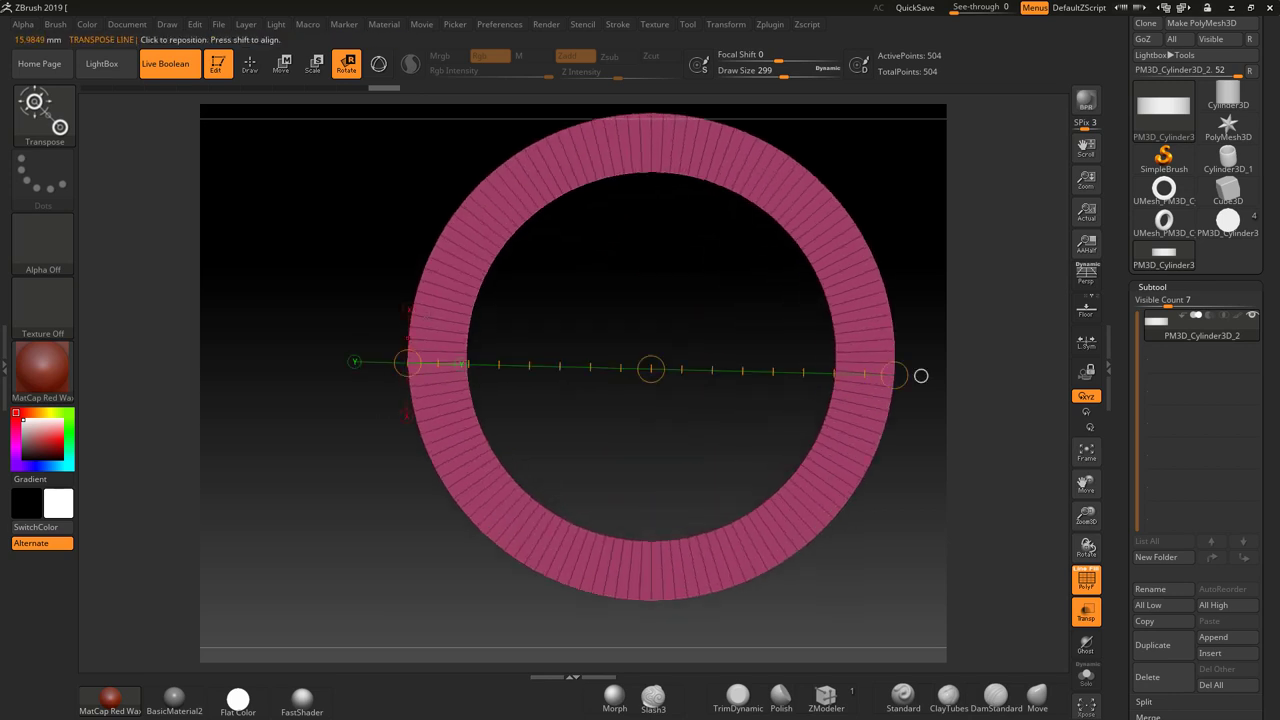
{"action": "left_click_drag", "start_coordinate": [452, 214], "coordinate": [523, 264]}
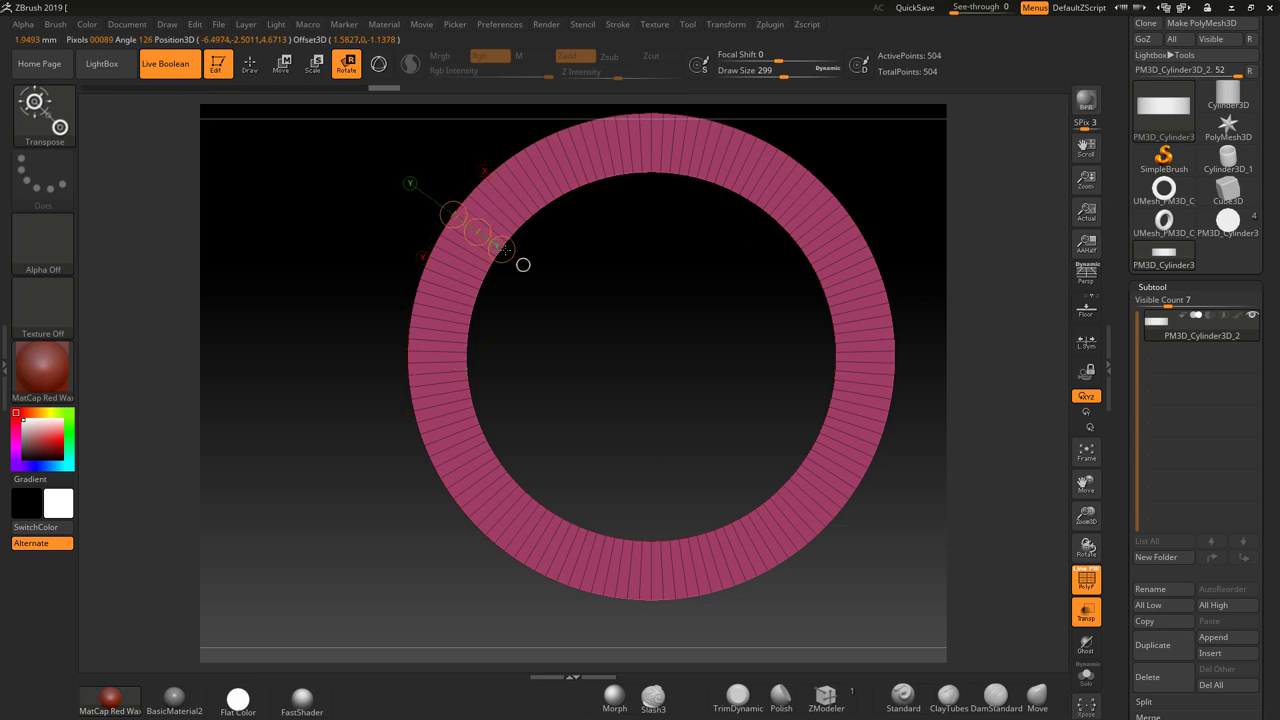
Step: Split the ring into separate polygroups for its caps, inner wall and outer wall using Groups By Normals
{"action": "left_click_drag", "start_coordinate": [936, 515], "coordinate": [749, 517], "text": "alt"}
{"action": "left_click_drag", "start_coordinate": [797, 453], "coordinate": [806, 401]}
{"action": "left_click_drag", "start_coordinate": [1274, 667], "coordinate": [1278, 515]}
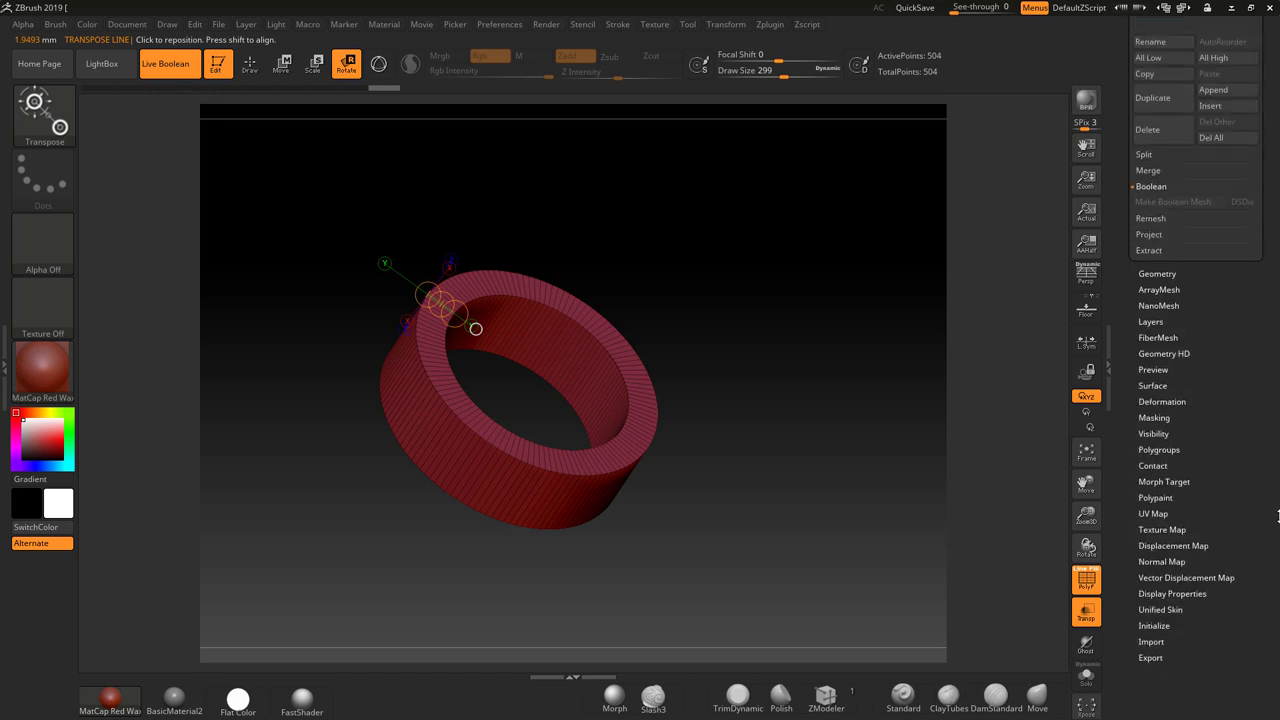
{"action": "left_click", "coordinate": [1157, 452]}
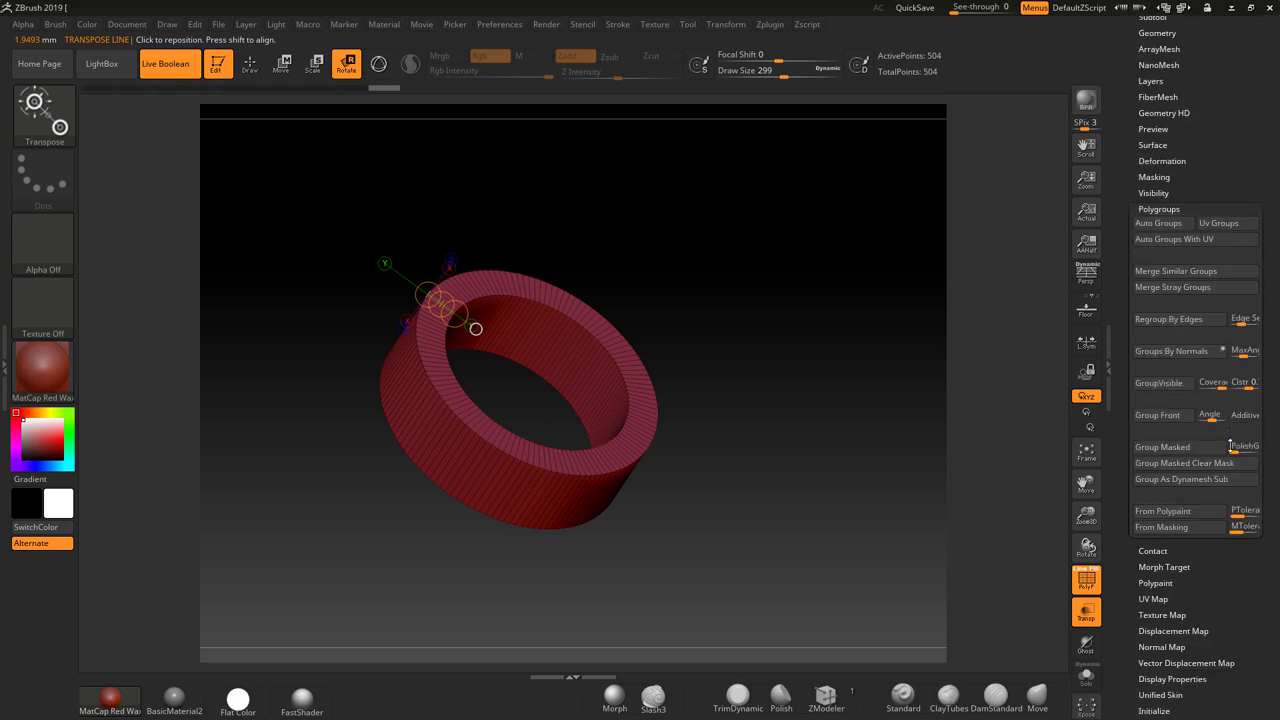
{"action": "left_click", "coordinate": [1165, 364]}
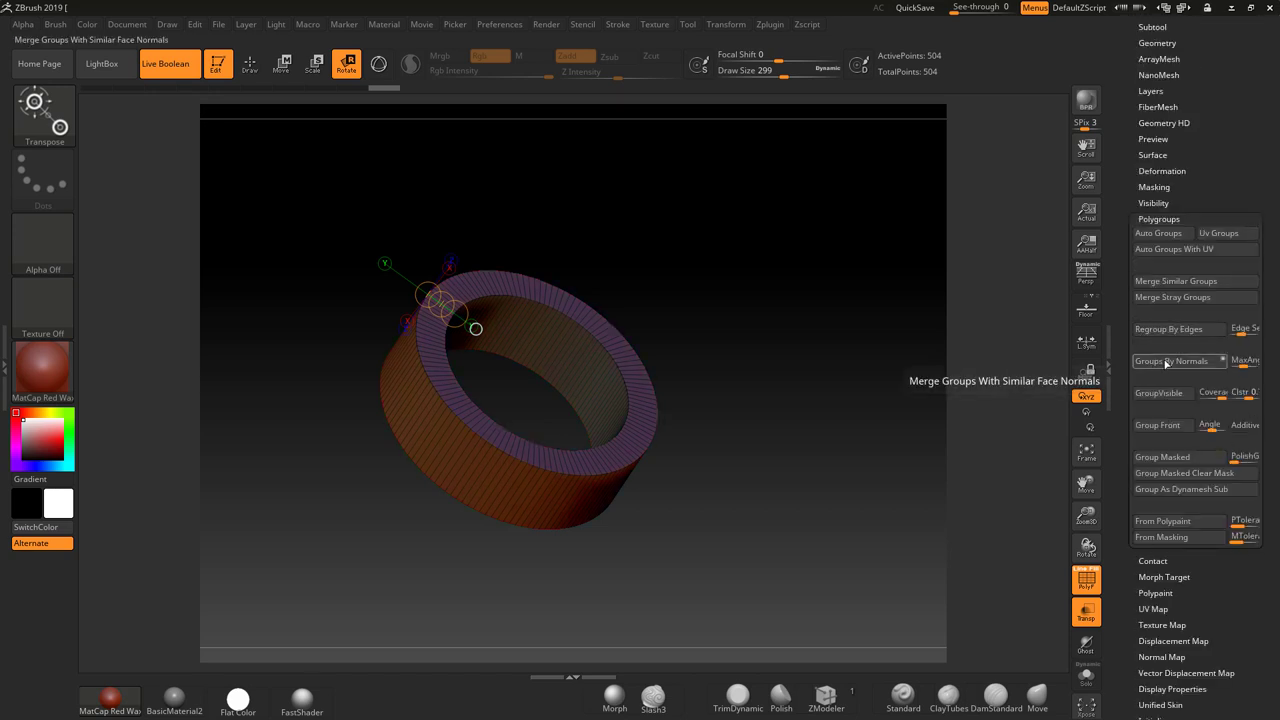
{"action": "left_click_drag", "start_coordinate": [766, 423], "coordinate": [459, 387]}
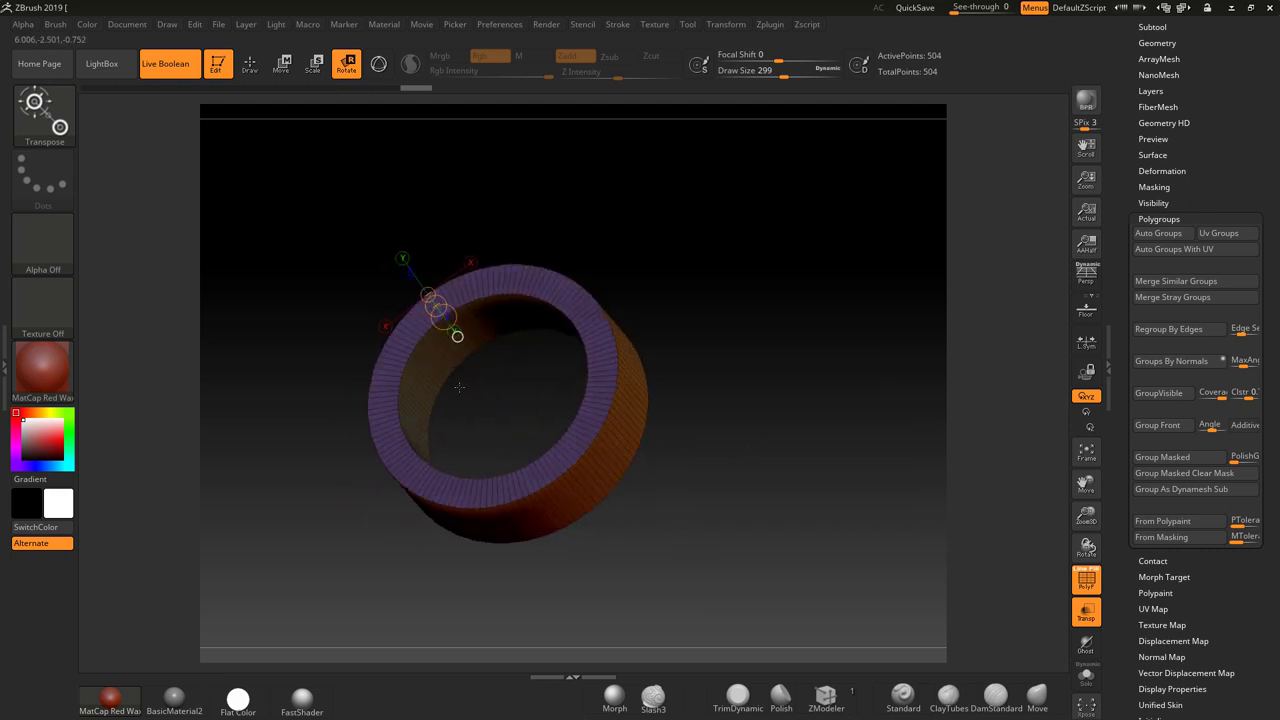
{"action": "mouse_move", "coordinate": [776, 457]}
{"action": "left_mouse_down"}
{"action": "mouse_move", "coordinate": [811, 472]}
{"action": "mouse_move", "coordinate": [795, 470]}
{"action": "left_mouse_up"}
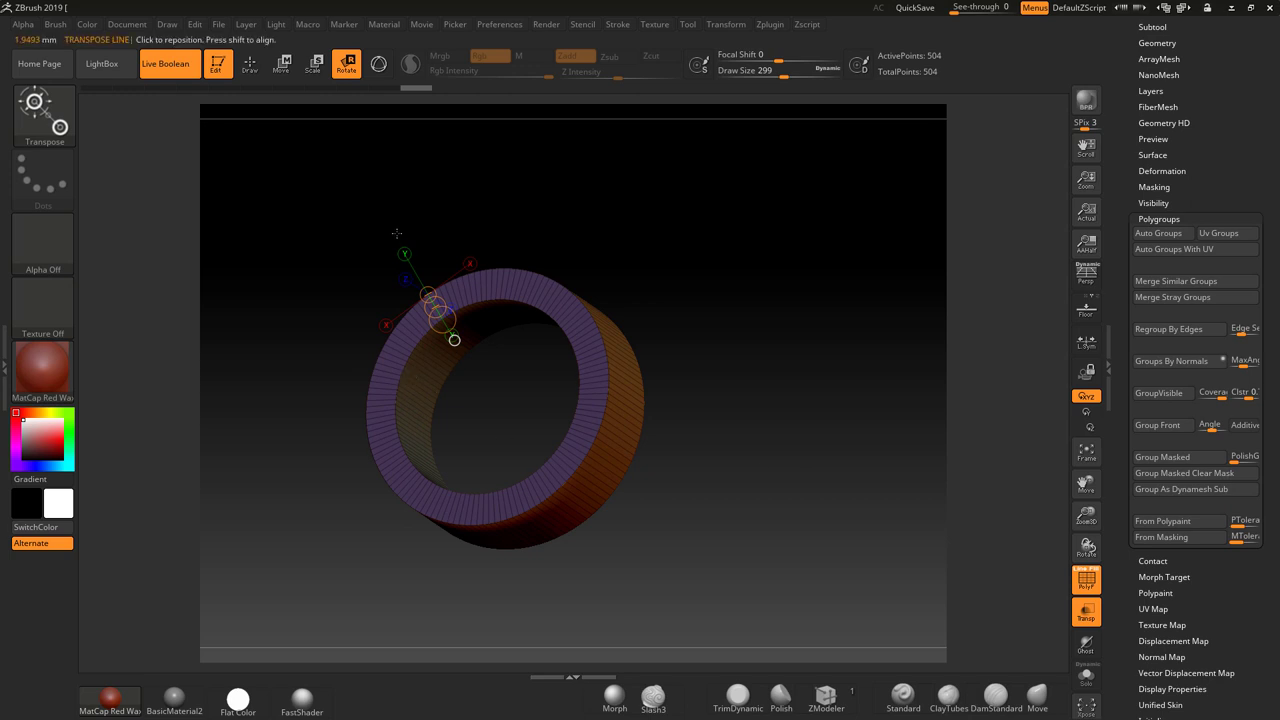
Step: Set the Scale Master sizes to 10 mm in X and Z and try to create a matching box subtool
{"action": "left_click_drag", "start_coordinate": [740, 306], "coordinate": [786, 355], "text": "shift"}
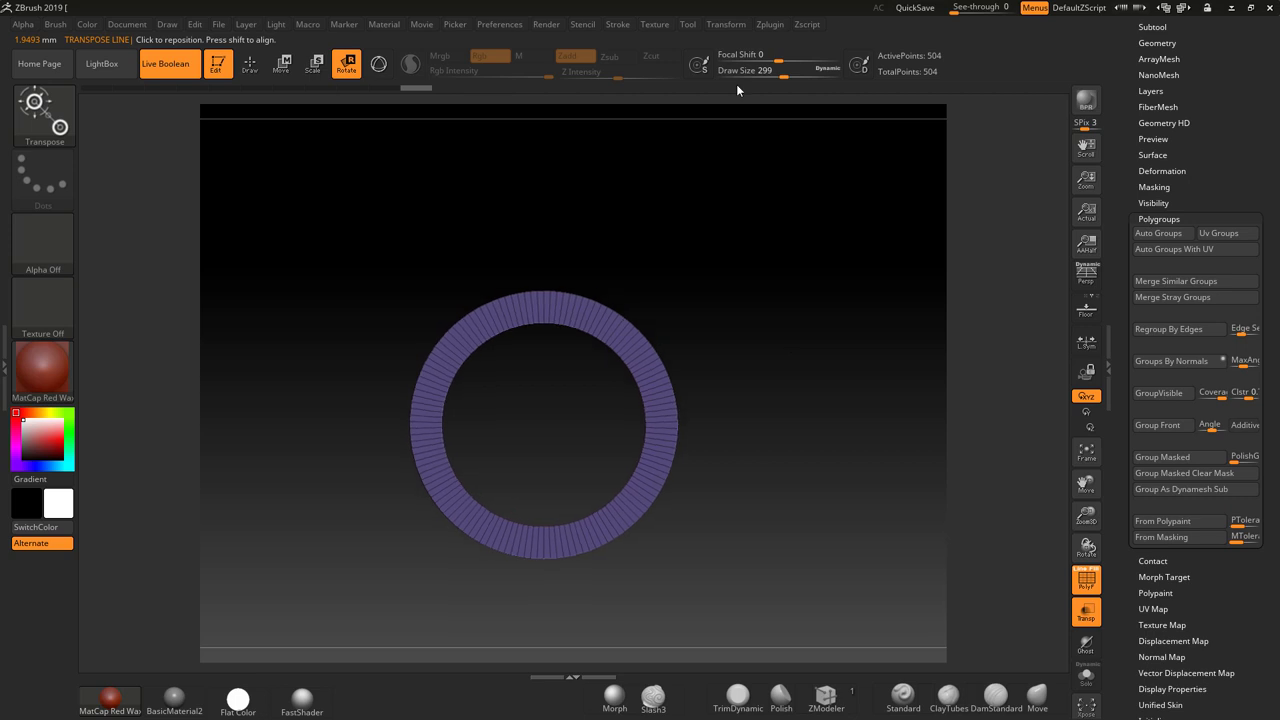
{"action": "left_click", "coordinate": [768, 25]}
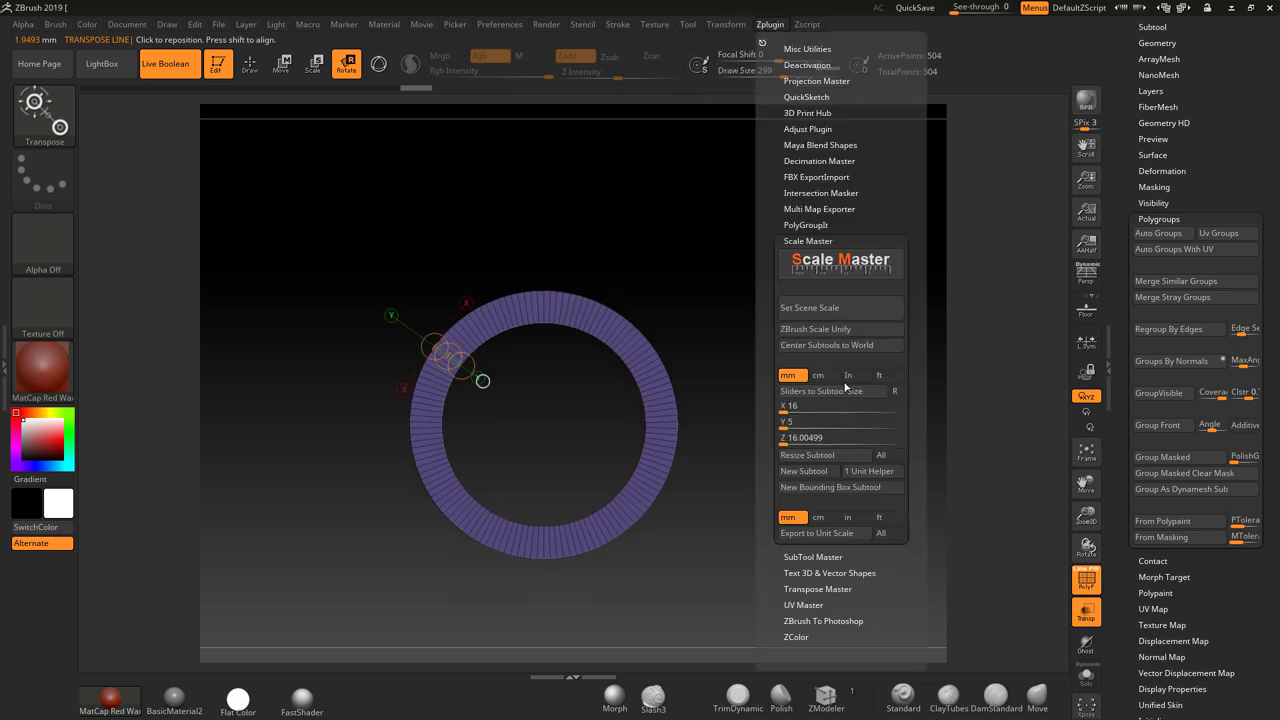
{"action": "left_click", "coordinate": [830, 406]}
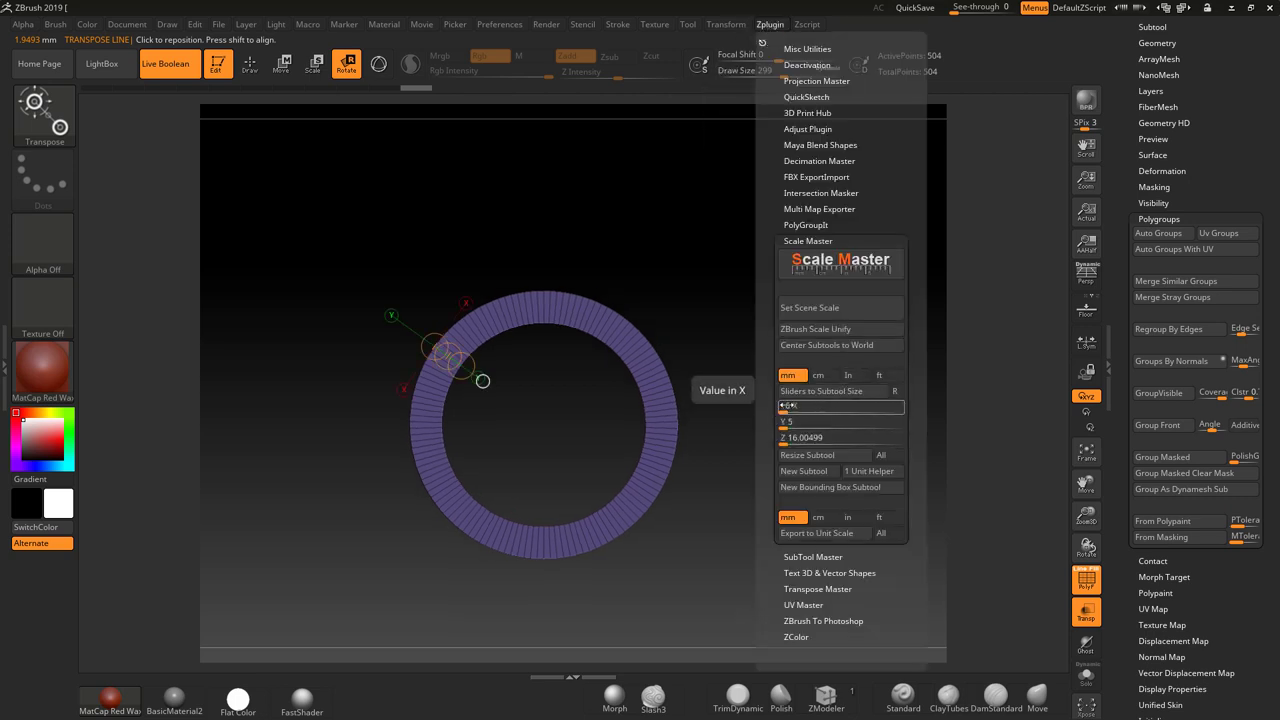
{"action": "left_click", "coordinate": [788, 405]}
{"action": "type", "text": "16.0"}
{"action": "key", "text": "Return"}
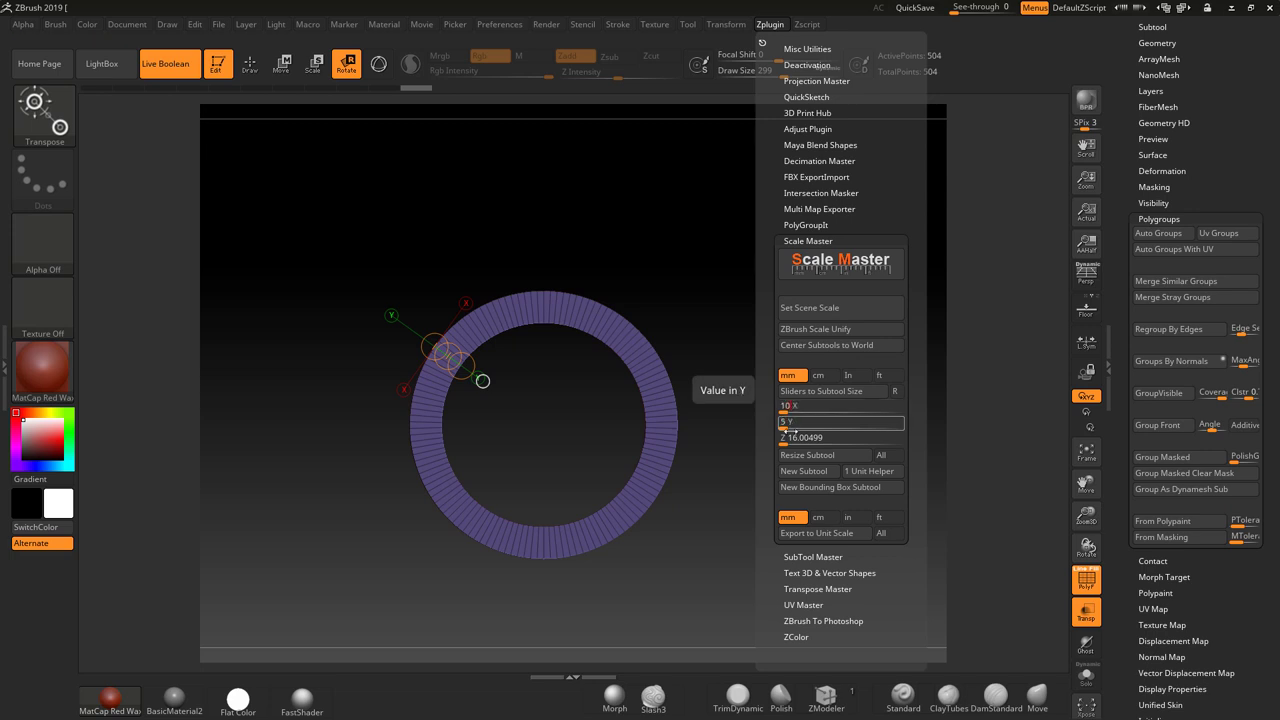
{"action": "left_click", "coordinate": [786, 438]}
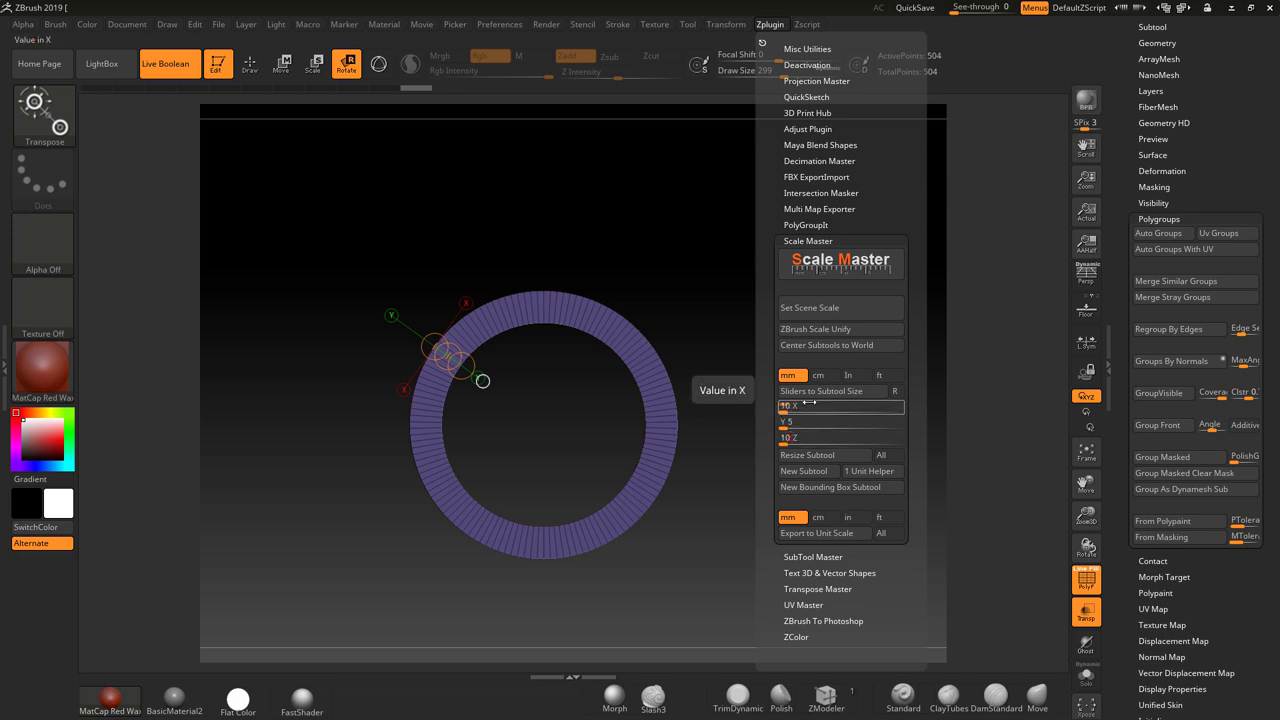
{"action": "left_click", "coordinate": [812, 471]}
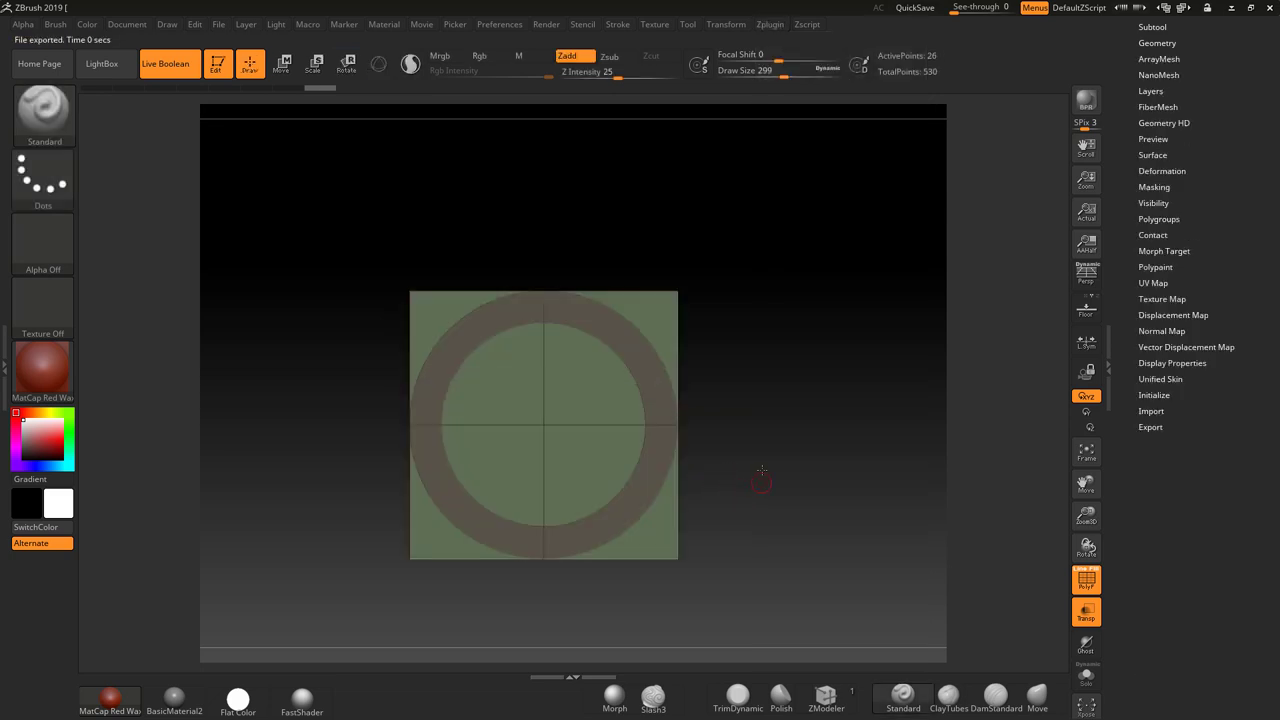
{"action": "left_click_drag", "start_coordinate": [761, 470], "coordinate": [786, 436]}
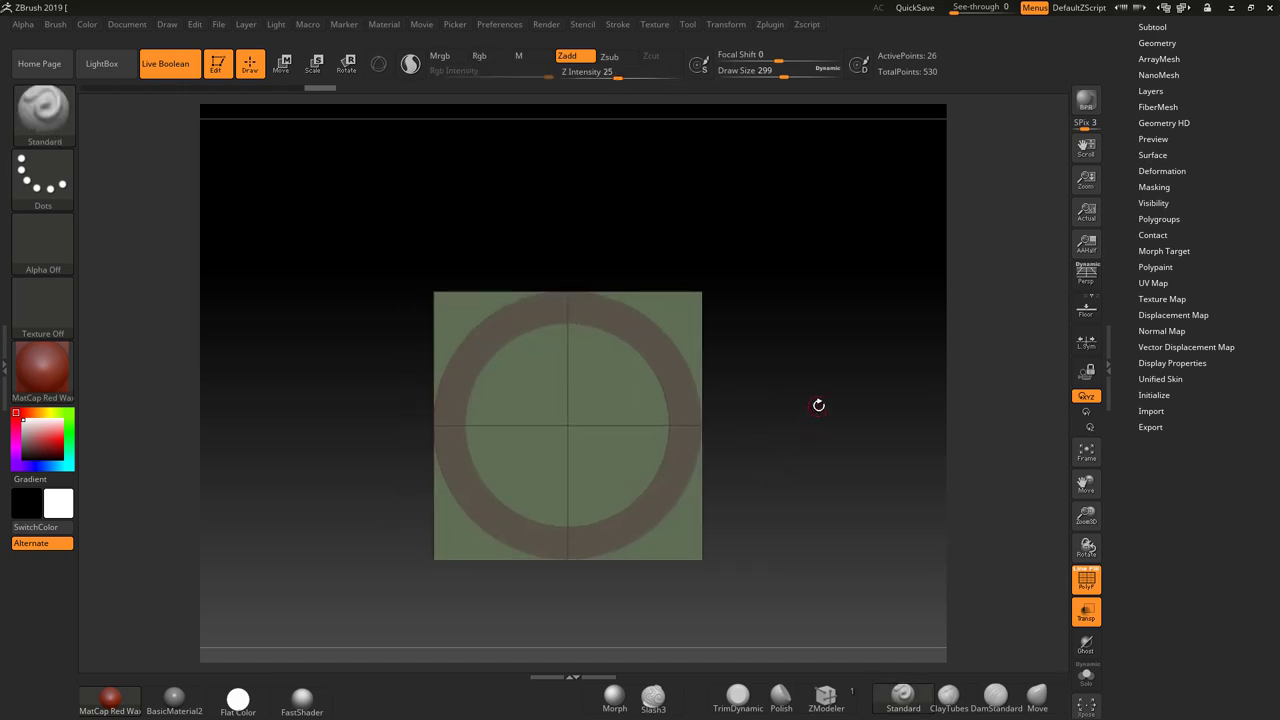
Step: Delete the new box subtool that spans the ring's full outer width
{"action": "left_click", "coordinate": [1152, 27]}
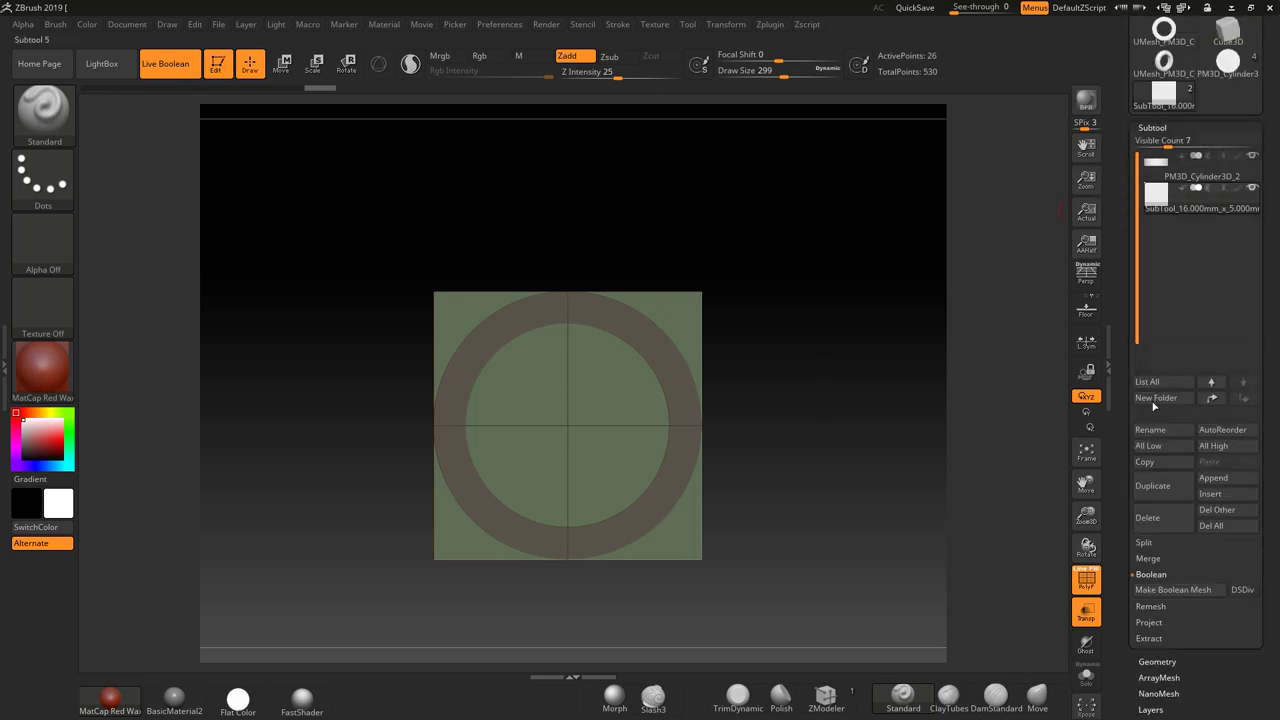
{"action": "left_click", "coordinate": [1147, 517]}
{"action": "left_click", "coordinate": [1040, 541]}
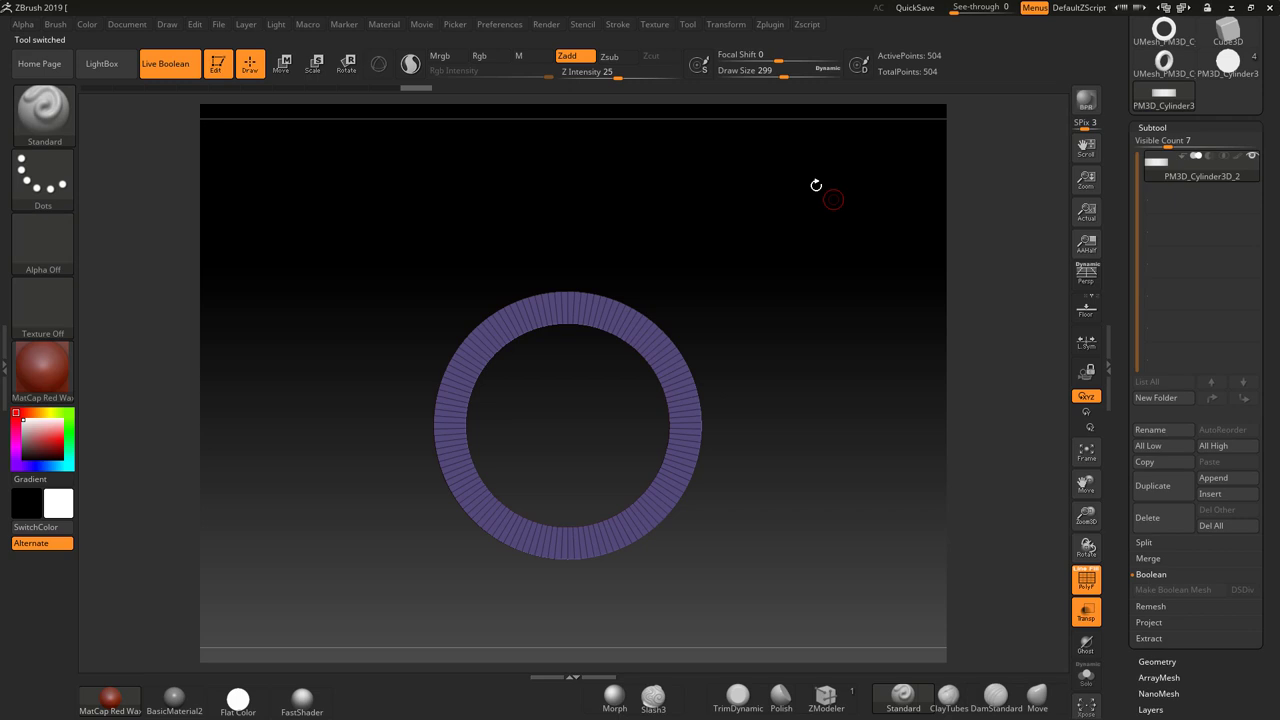
Step: Turn on the R option for Sliders to Subtool Size in Scale Master
{"action": "left_click", "coordinate": [770, 25]}
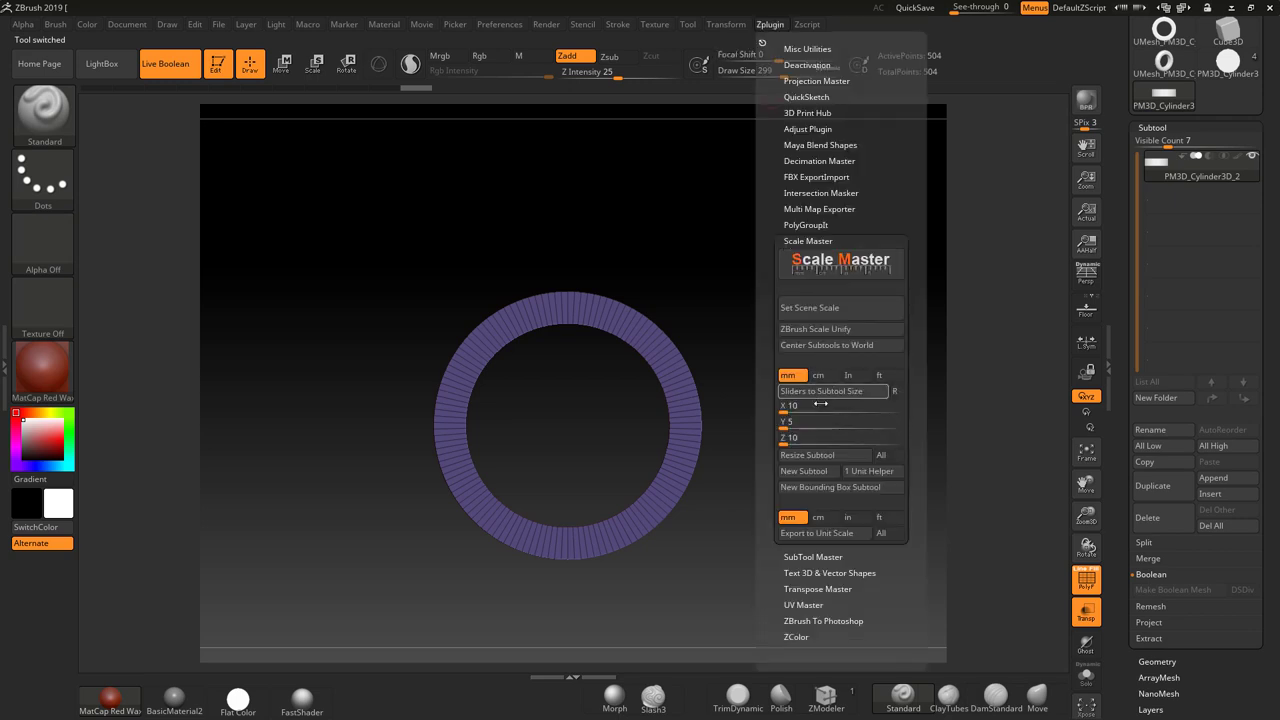
{"action": "left_click", "coordinate": [895, 392]}
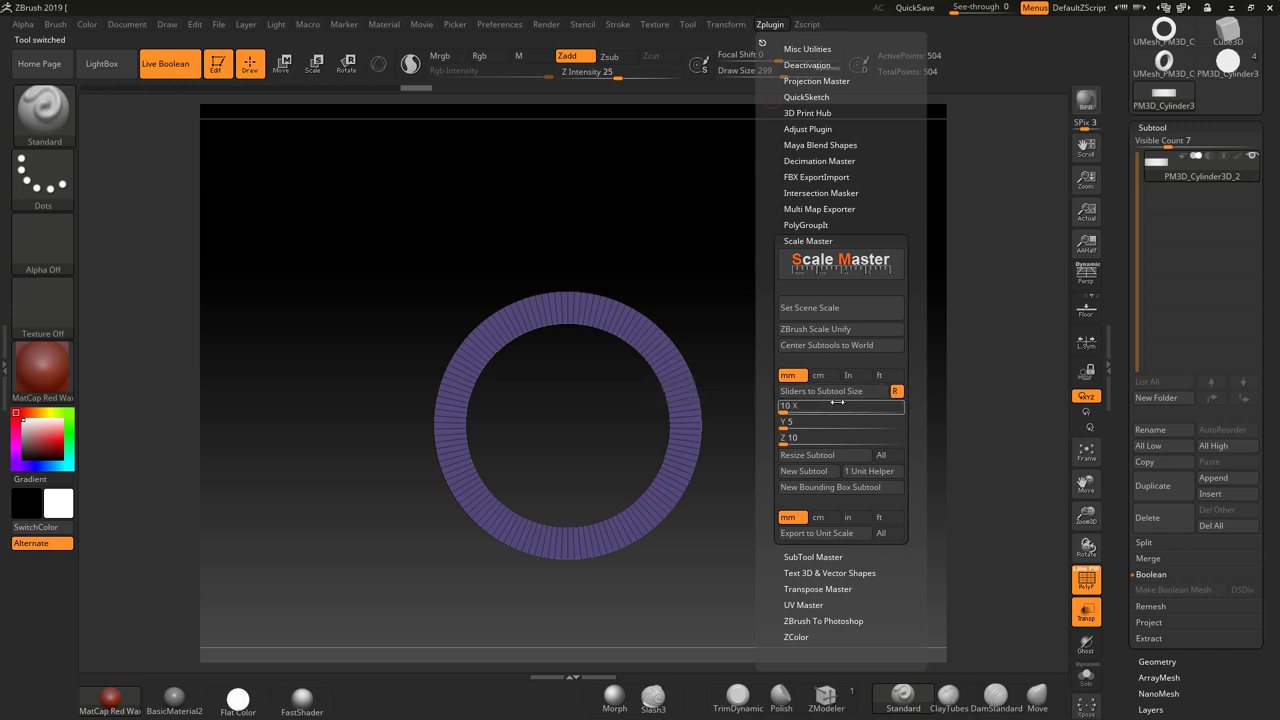
Step: Create a bounding box subtool around the ring and delete it again
{"action": "left_click", "coordinate": [808, 488]}
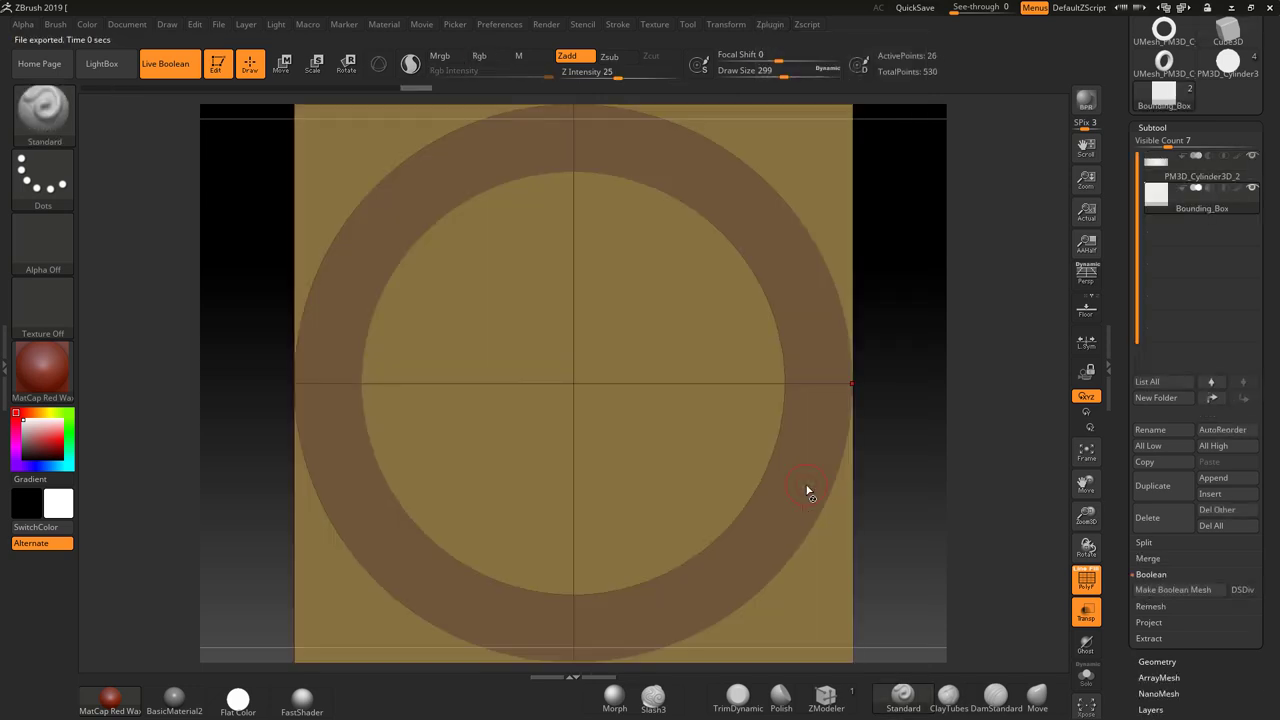
{"action": "key", "text": "ctrl"}
{"action": "left_click", "coordinate": [1148, 517]}
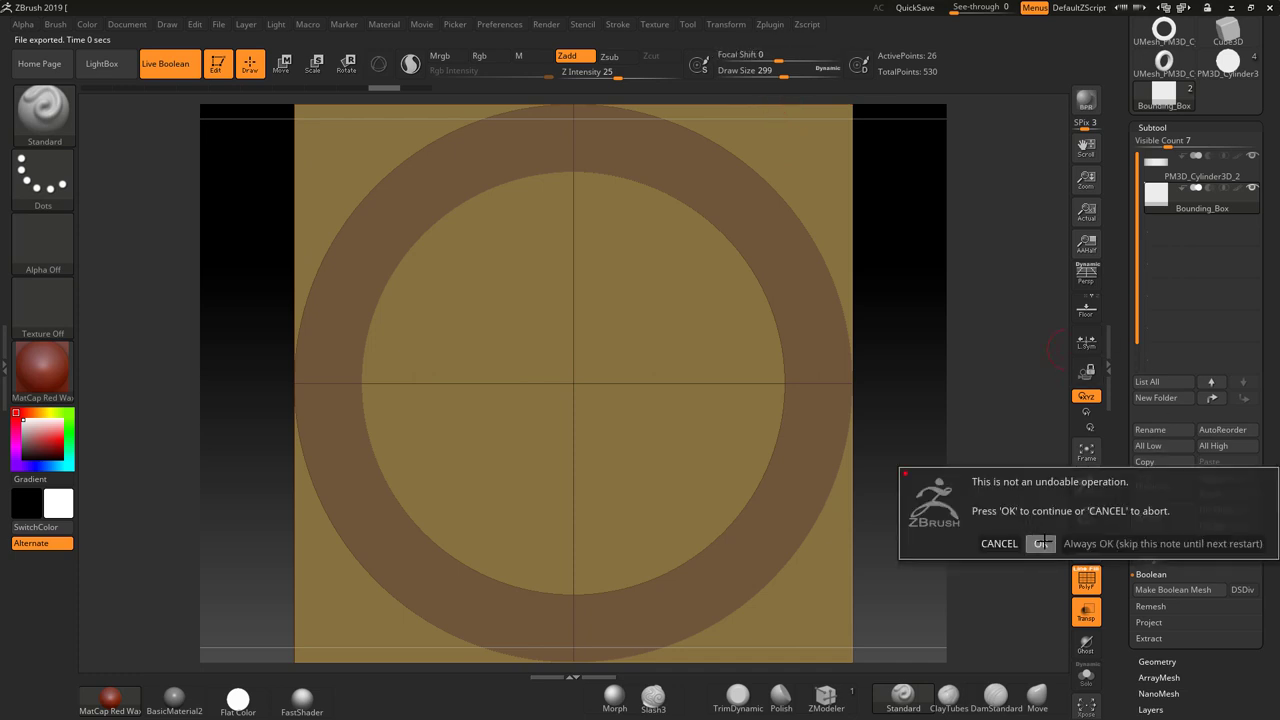
{"action": "left_click", "coordinate": [1041, 543]}
Step: Try to create a box subtool from the 10 x 5 x 10 mm Scale Master values, and delete the resulting box
{"action": "left_click", "coordinate": [766, 26]}
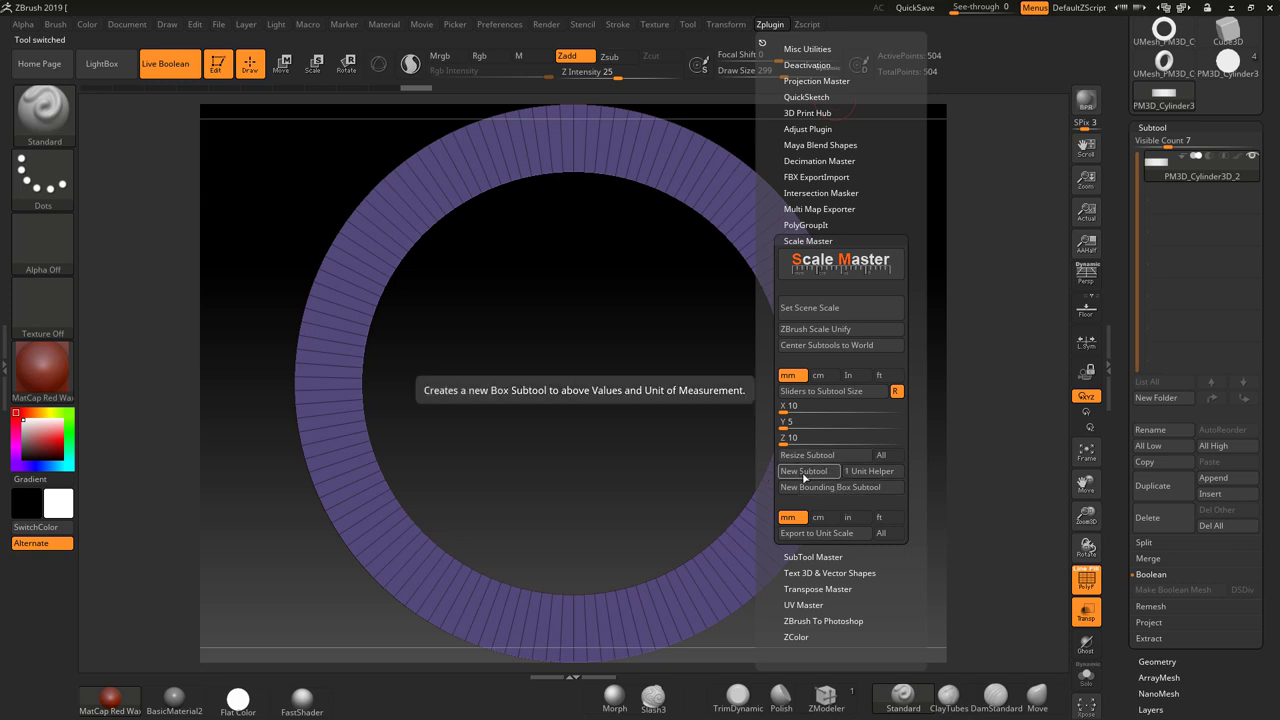
{"action": "left_click", "coordinate": [811, 474]}
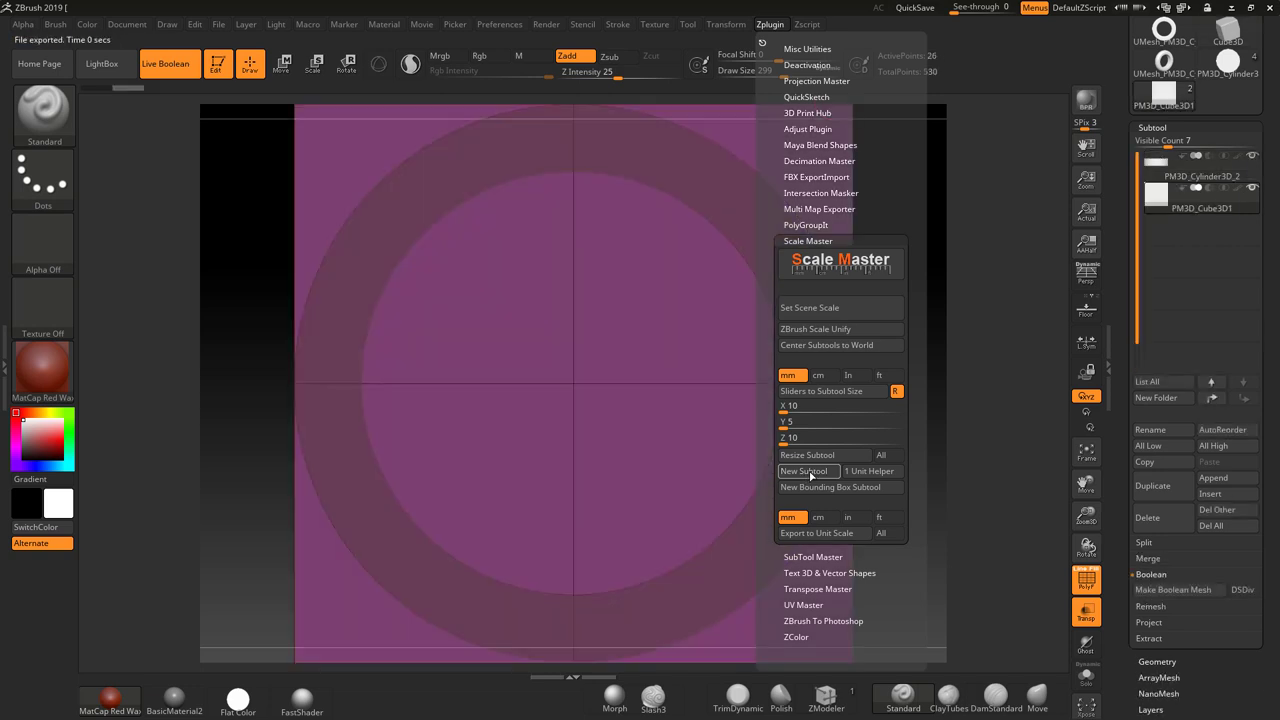
{"action": "right_click_drag", "start_coordinate": [954, 486], "coordinate": [908, 452], "text": "ctrl"}
{"action": "right_click_drag", "start_coordinate": [836, 401], "coordinate": [911, 501], "text": "alt"}
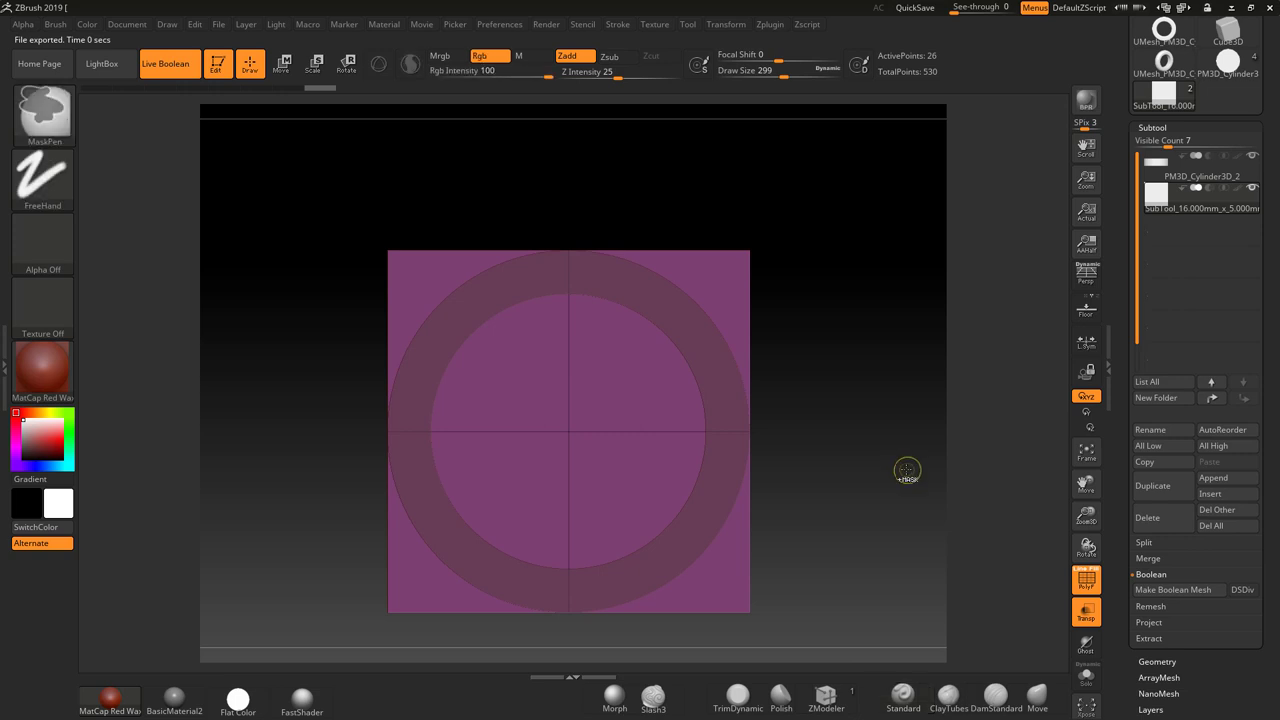
{"action": "left_click", "coordinate": [1148, 517]}
{"action": "left_click", "coordinate": [1041, 540]}
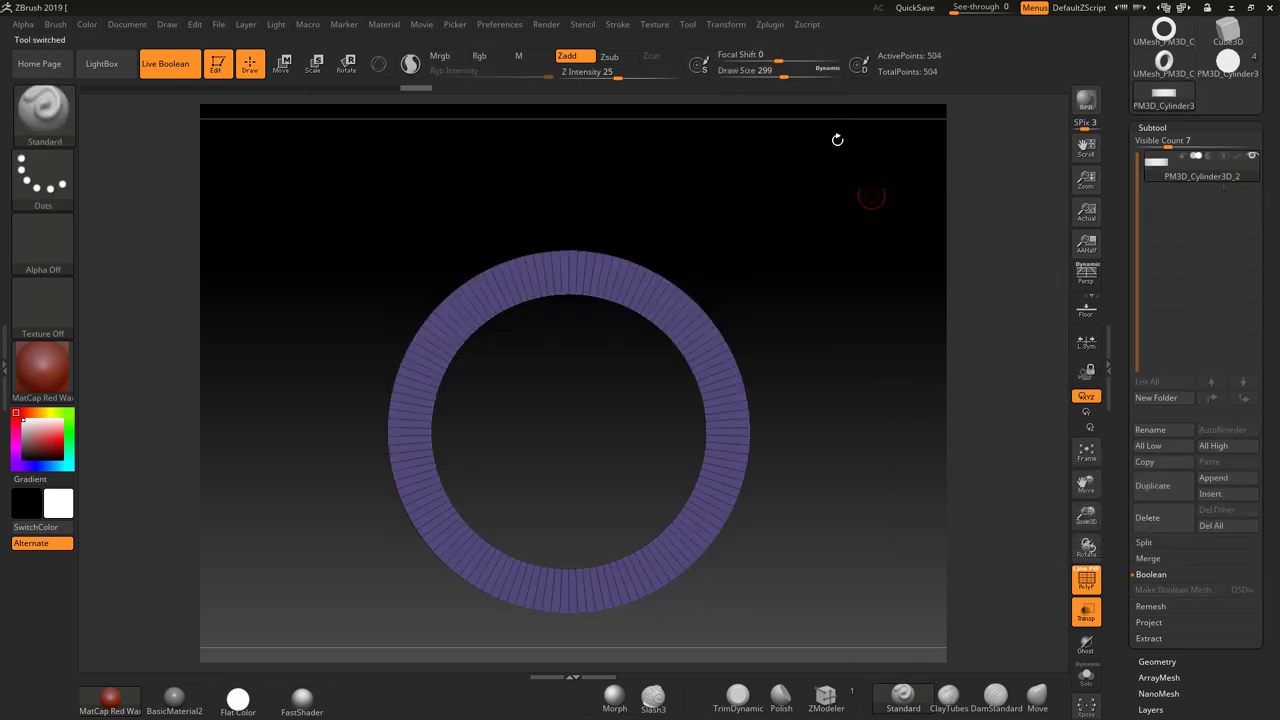
Step: Set the Scale Master X and Z sizes to 10 mm and create a new helper box subtool inside the ring
{"action": "left_click", "coordinate": [771, 26]}
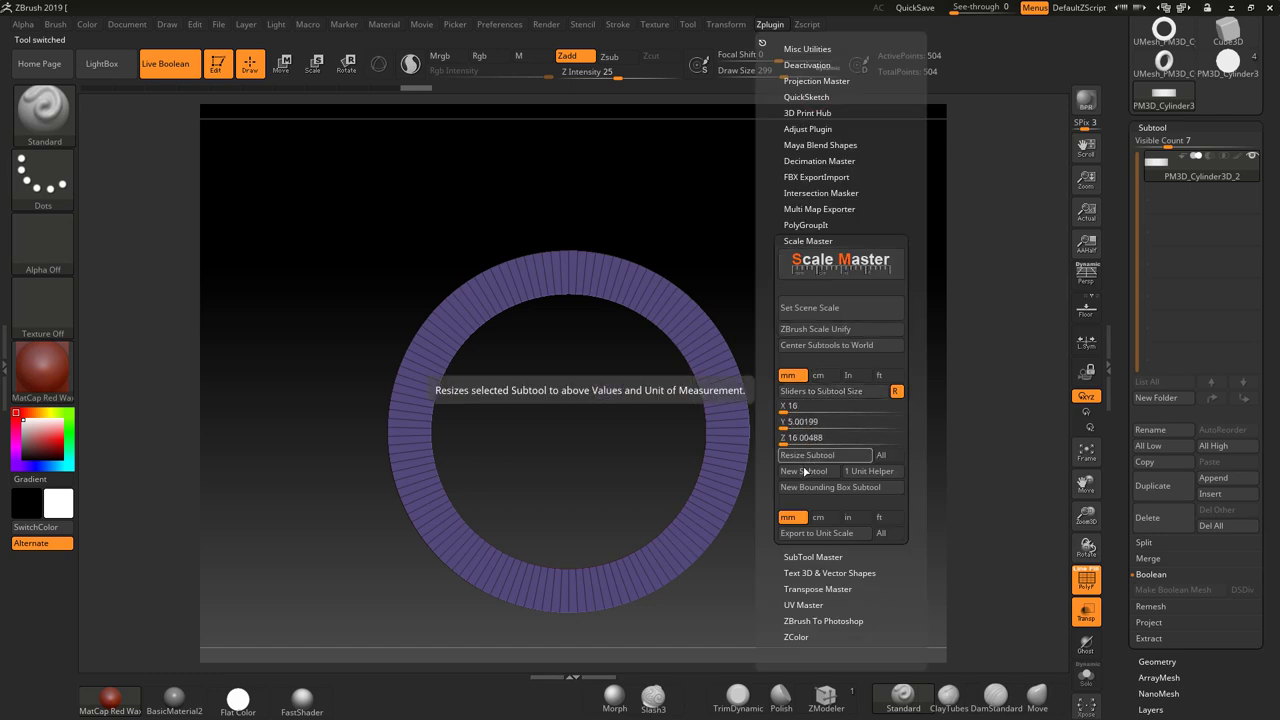
{"action": "left_click", "coordinate": [790, 438]}
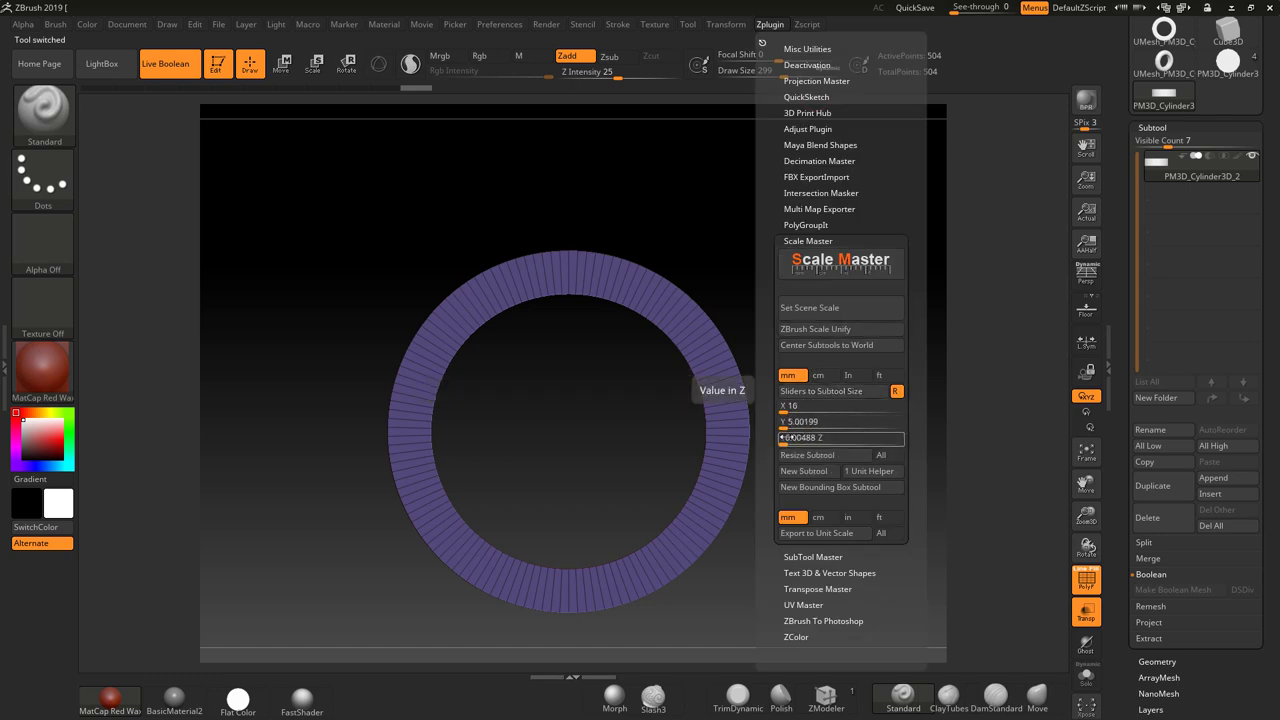
{"action": "left_click_drag", "start_coordinate": [787, 438], "coordinate": [818, 437]}
{"action": "left_click", "coordinate": [790, 406]}
{"action": "type", "text": "16"}
{"action": "left_click", "coordinate": [813, 424]}
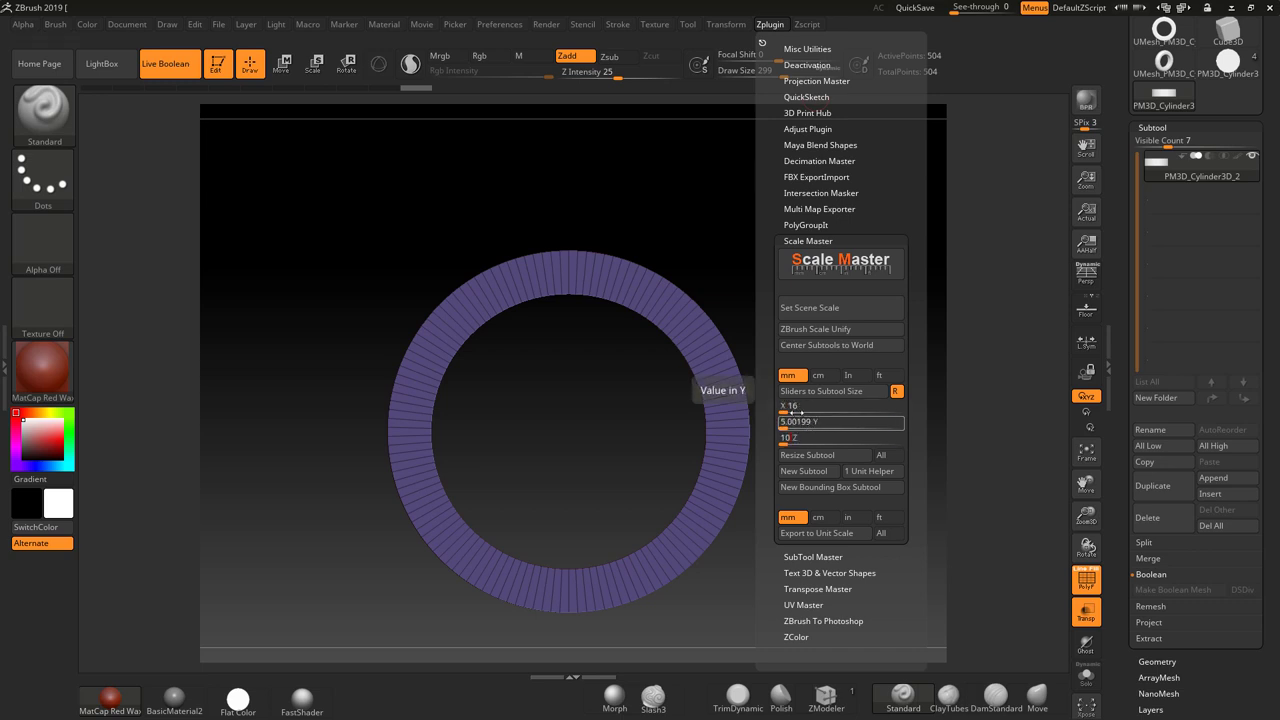
{"action": "left_click", "coordinate": [793, 408]}
{"action": "type", "text": "1"}
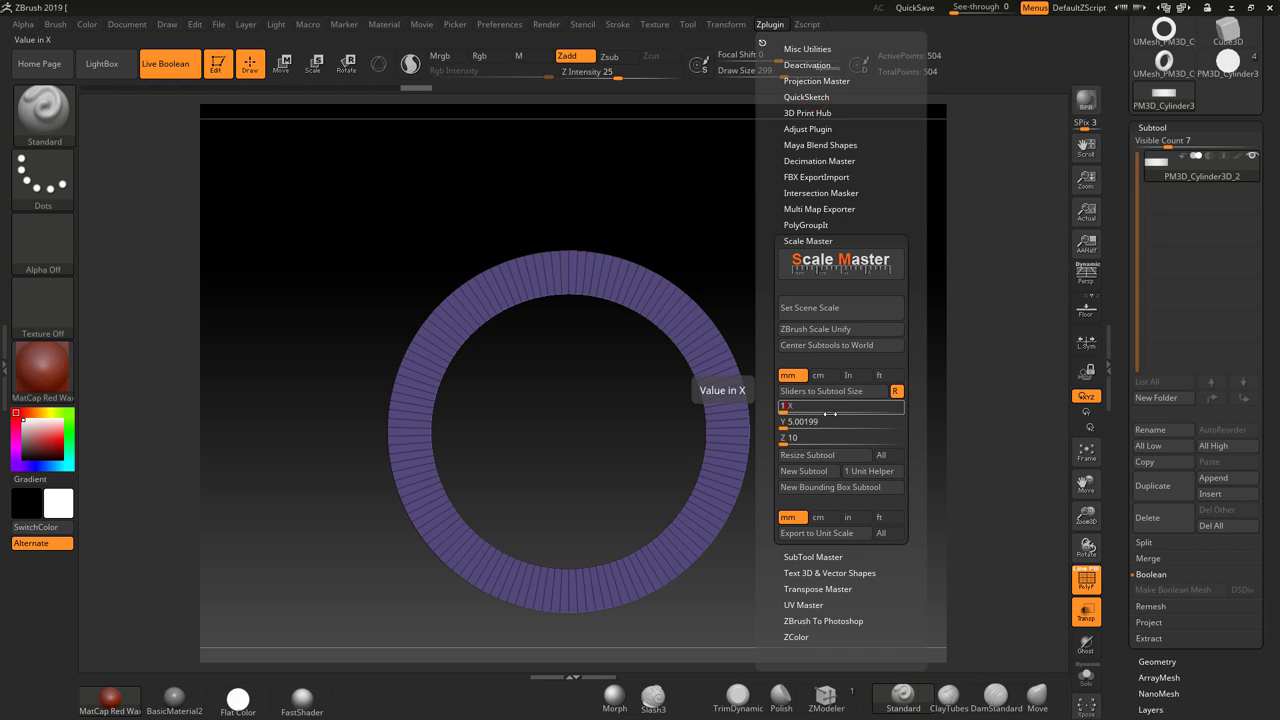
{"action": "type", "text": "0"}
{"action": "left_click", "coordinate": [820, 424]}
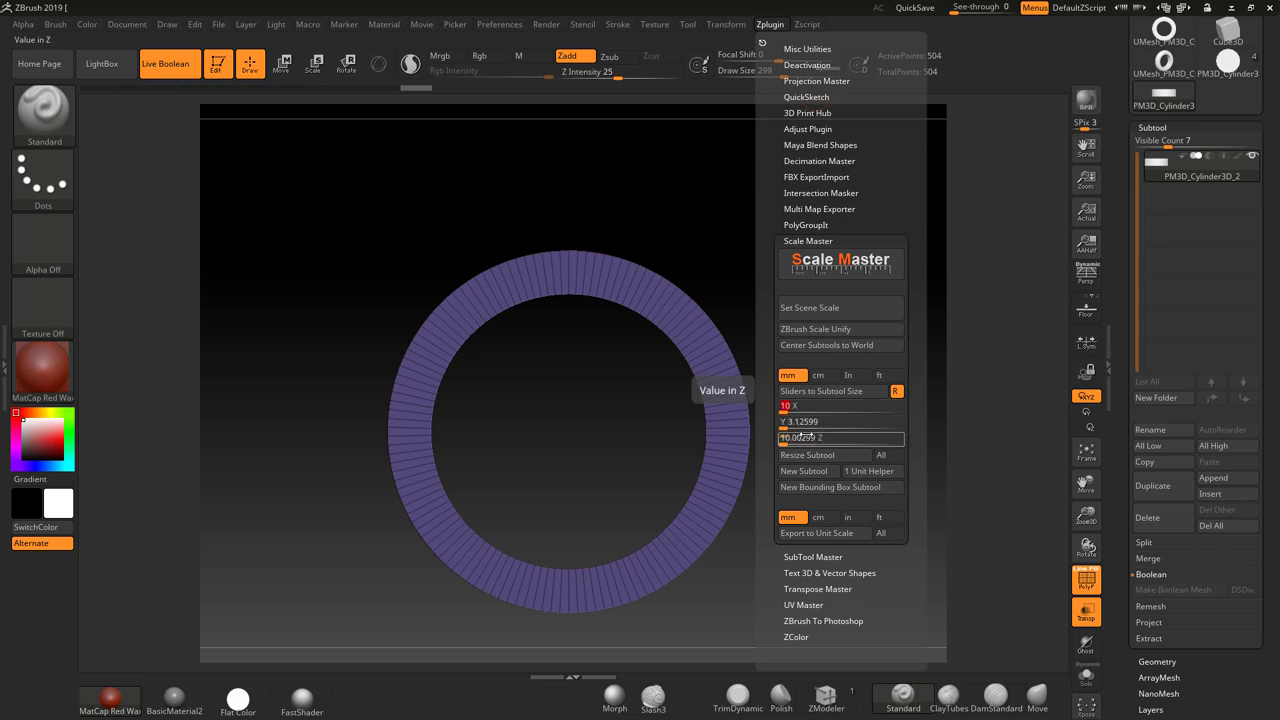
{"action": "left_click", "coordinate": [806, 471]}
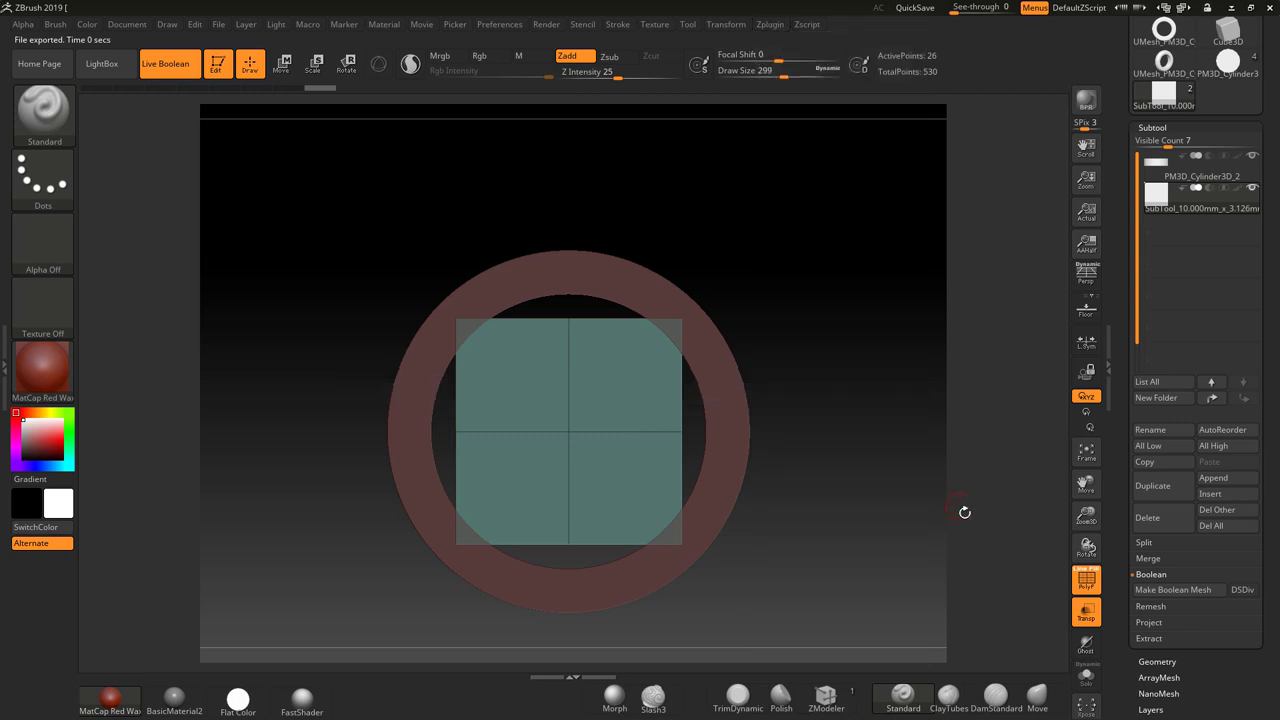
{"action": "right_click_drag", "start_coordinate": [842, 458], "coordinate": [862, 490], "text": "ctrl"}
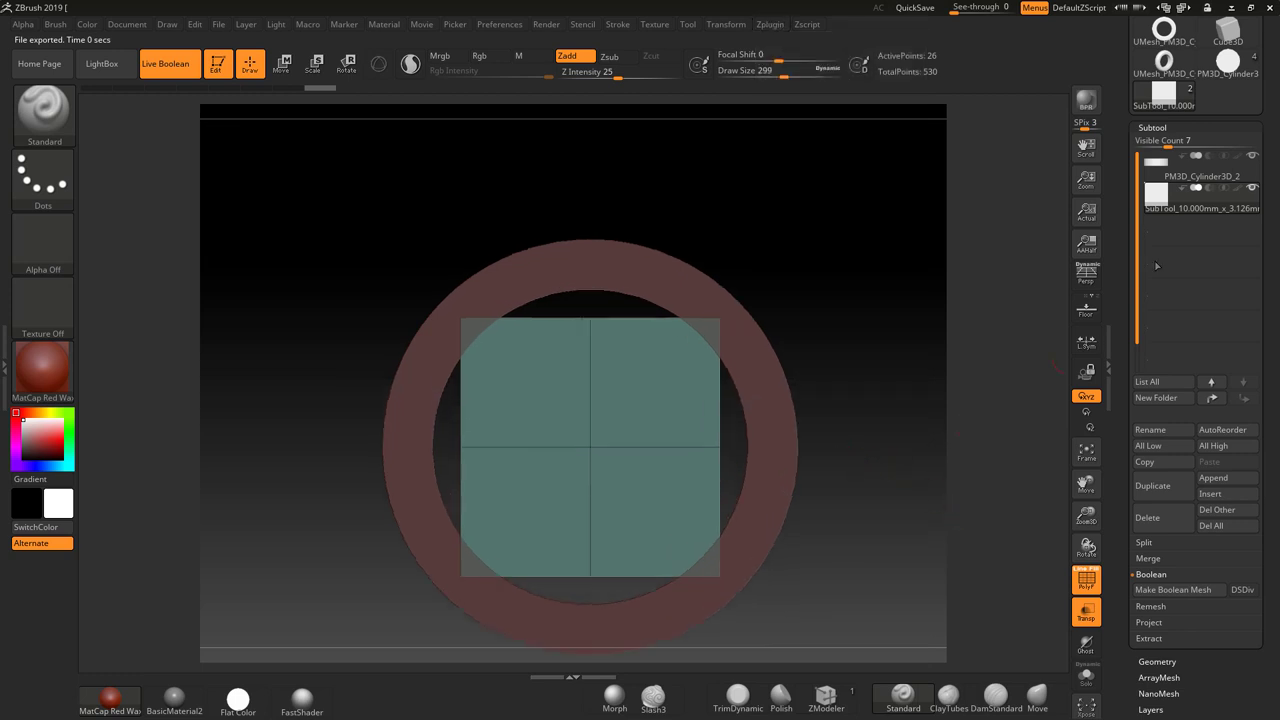
Step: Select the ring subtool, switch to the scale Gizmo and centre it on the mesh
{"action": "left_click", "coordinate": [1158, 172]}
{"action": "left_click_drag", "start_coordinate": [857, 443], "coordinate": [670, 402]}
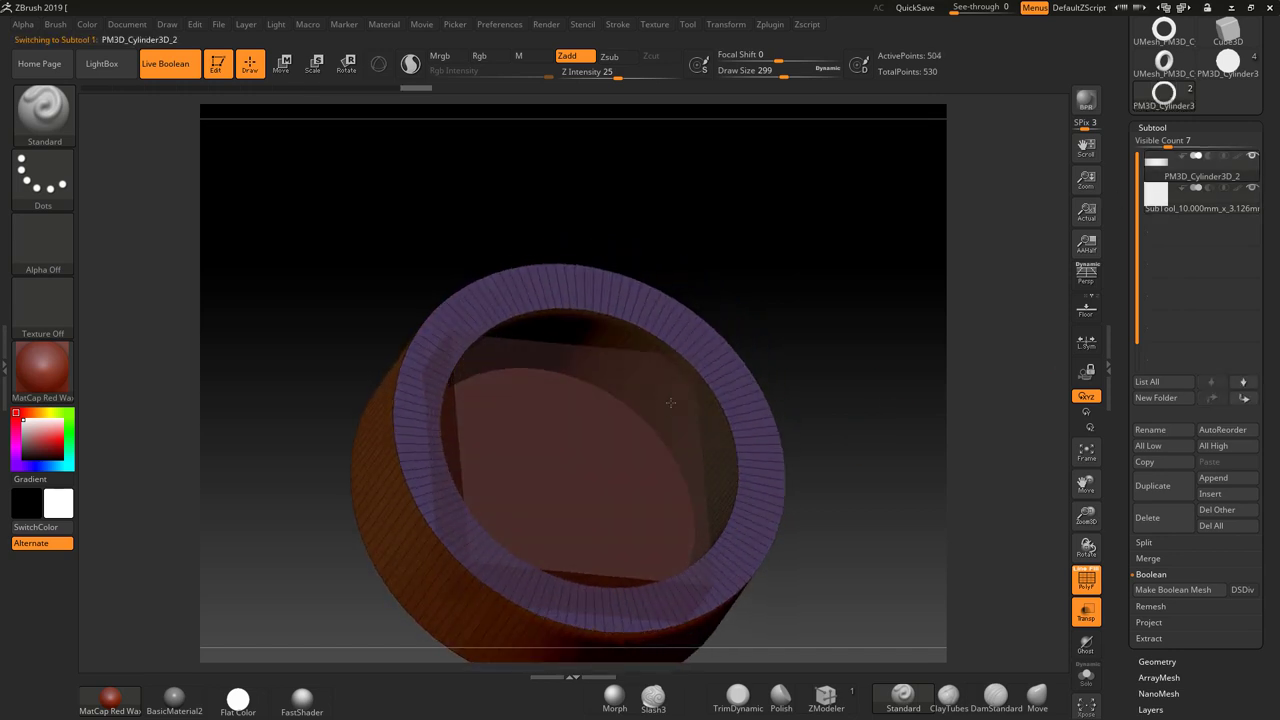
{"action": "left_click", "coordinate": [313, 66]}
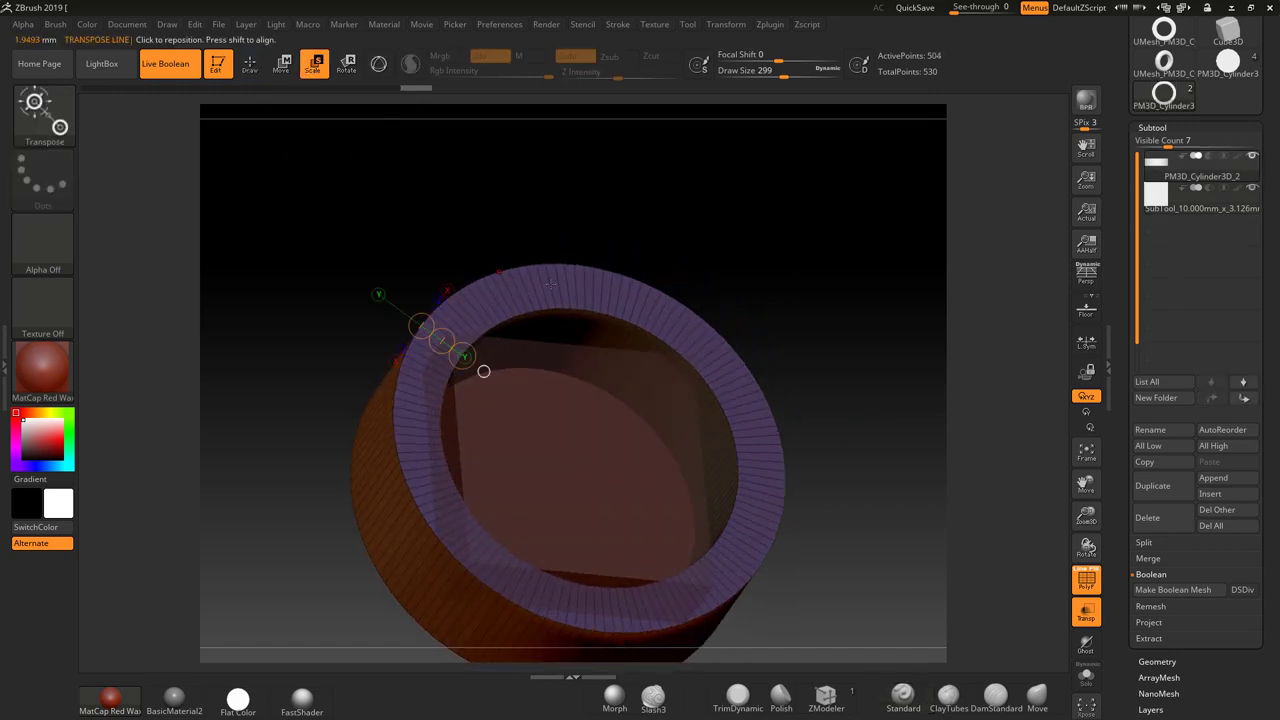
{"action": "left_click", "coordinate": [378, 63]}
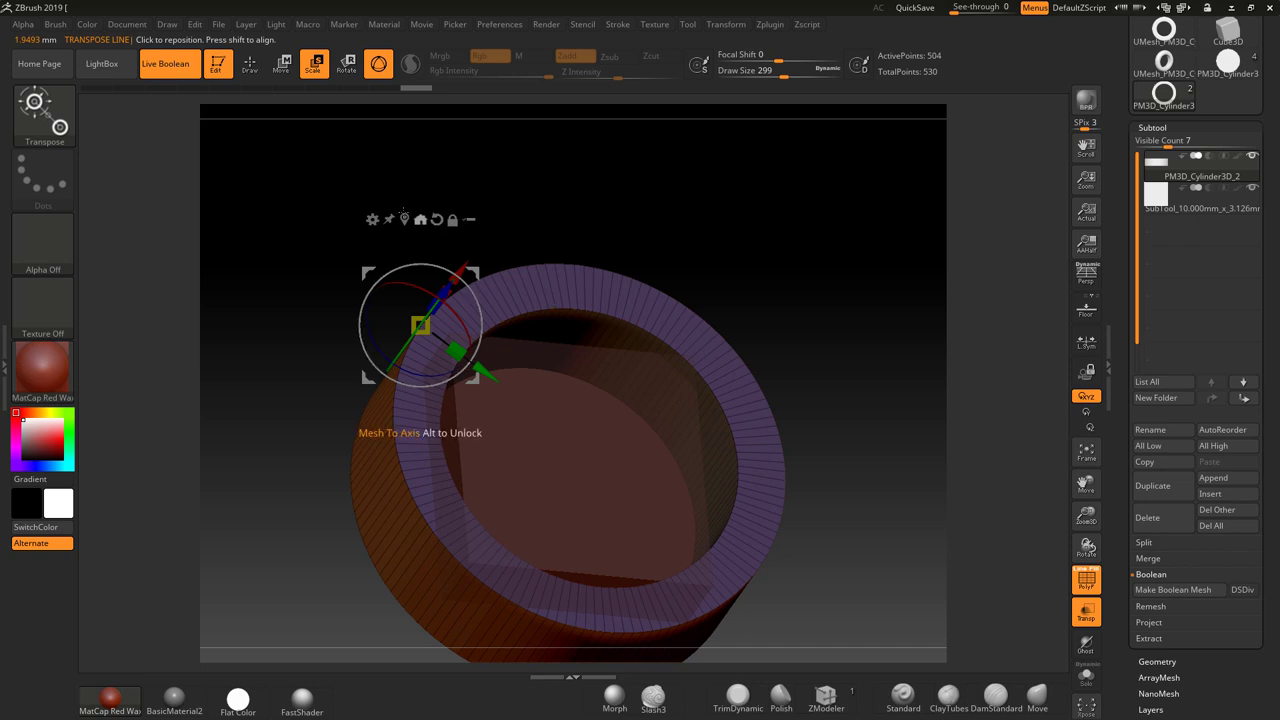
{"action": "left_click", "coordinate": [404, 219]}
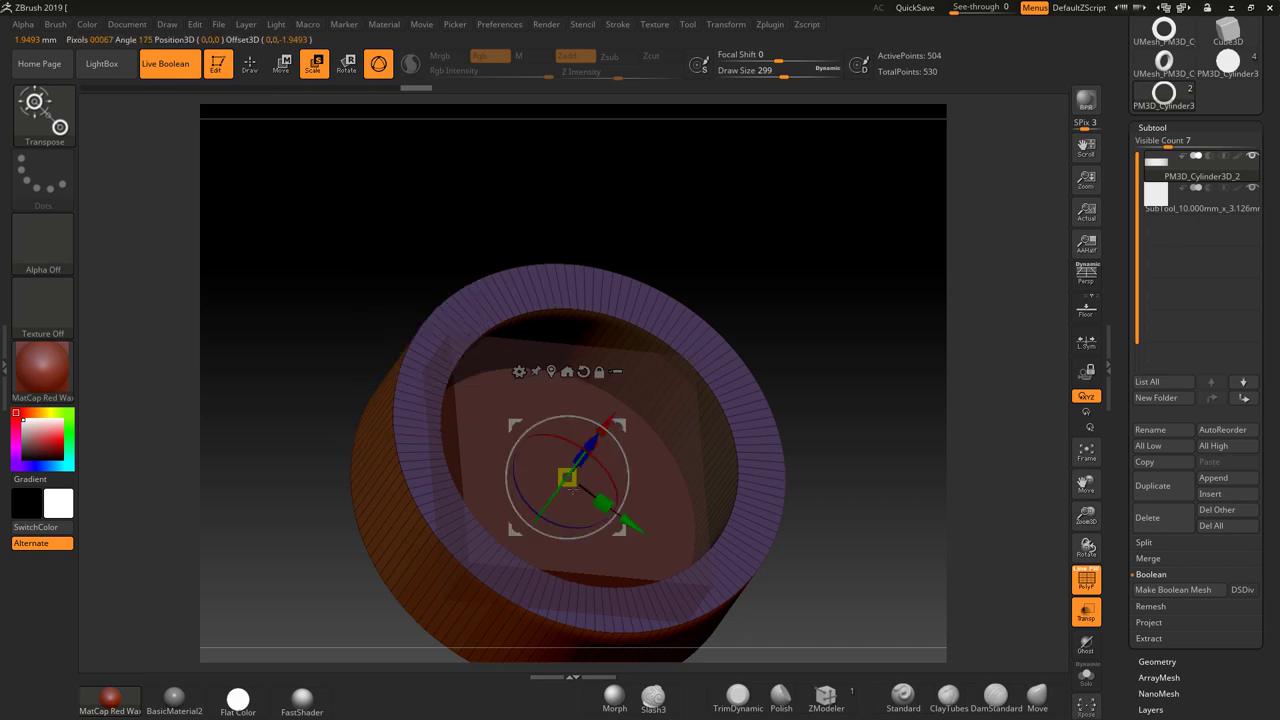
Step: Try to scale the ring uniformly about its mesh centre to fit the helper box, and undo the scaling
{"action": "left_click", "coordinate": [720, 435], "text": "alt"}
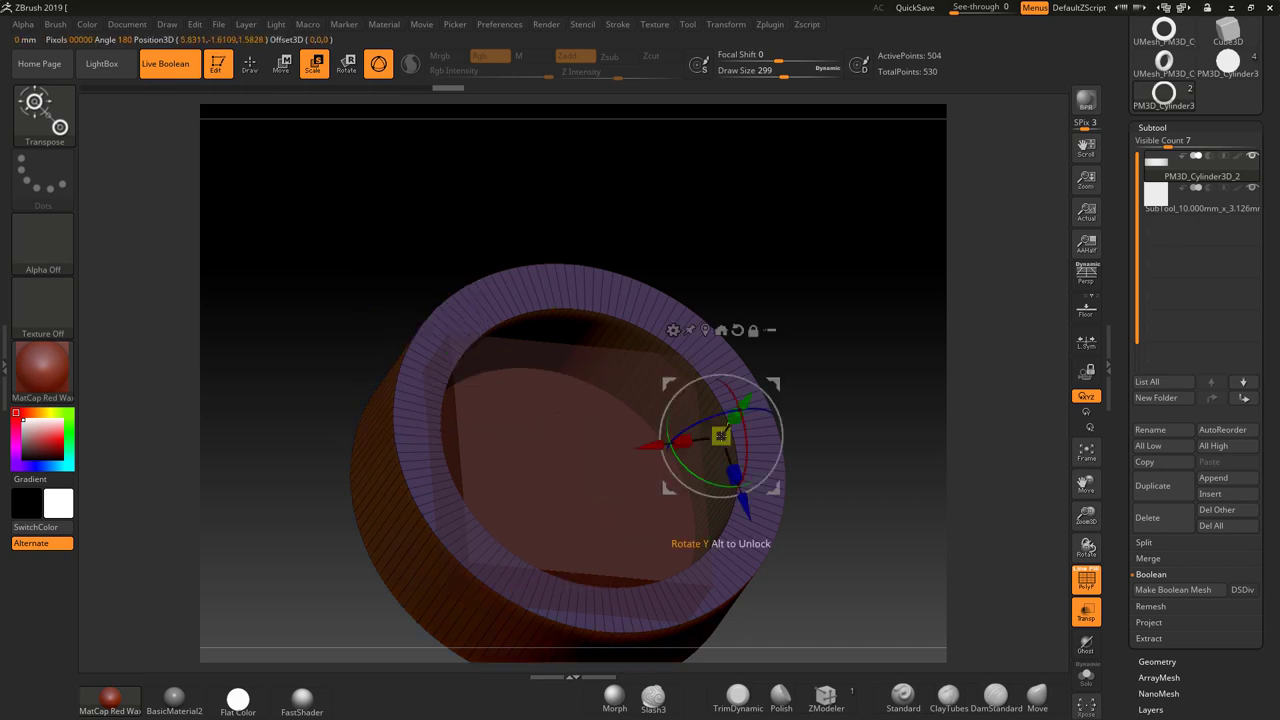
{"action": "mouse_move", "coordinate": [906, 462]}
{"action": "left_mouse_down", "text": "shift"}
{"action": "mouse_move", "coordinate": [893, 501]}
{"action": "mouse_move", "coordinate": [906, 382]}
{"action": "left_mouse_up", "text": "shift"}
{"action": "left_click", "coordinate": [705, 329]}
{"action": "left_click", "coordinate": [888, 385], "text": "ctrl"}
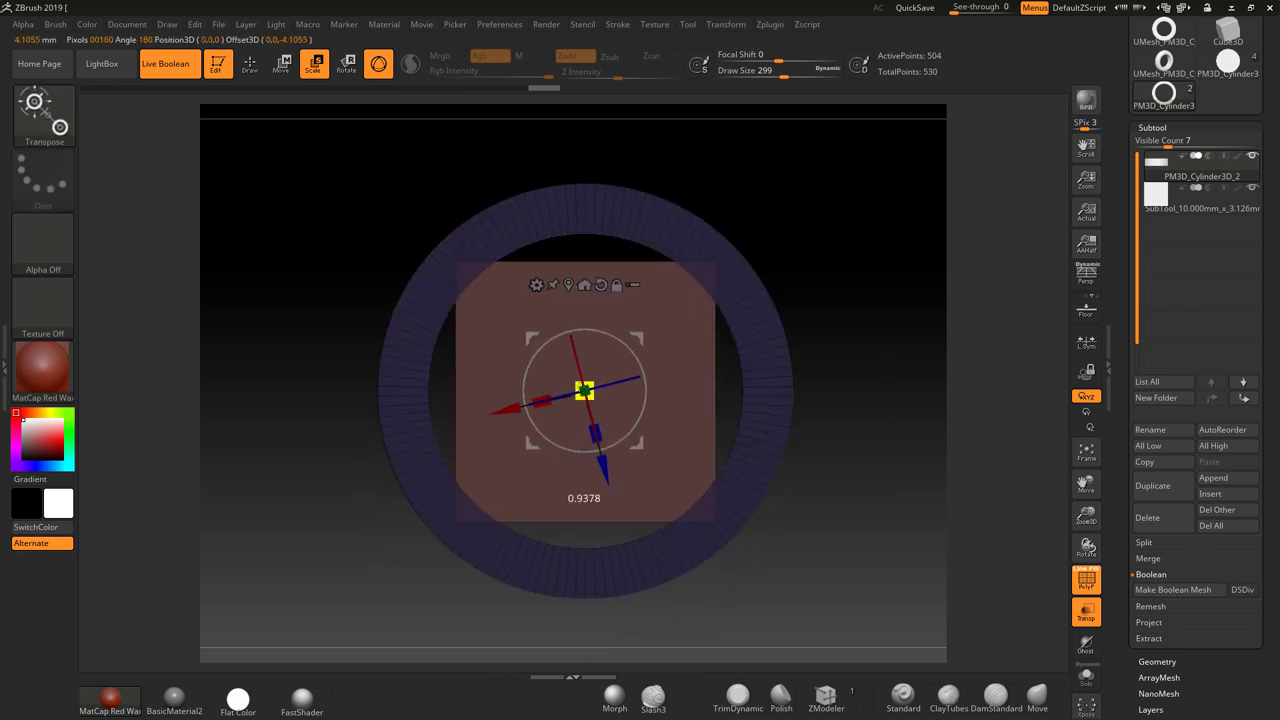
{"action": "left_click_drag", "start_coordinate": [567, 380], "coordinate": [526, 356]}
{"action": "mouse_move", "coordinate": [903, 486]}
{"action": "left_mouse_down"}
{"action": "mouse_move", "coordinate": [919, 419]}
{"action": "mouse_move", "coordinate": [950, 370]}
{"action": "left_mouse_up"}
{"action": "key", "text": "ctrl"}
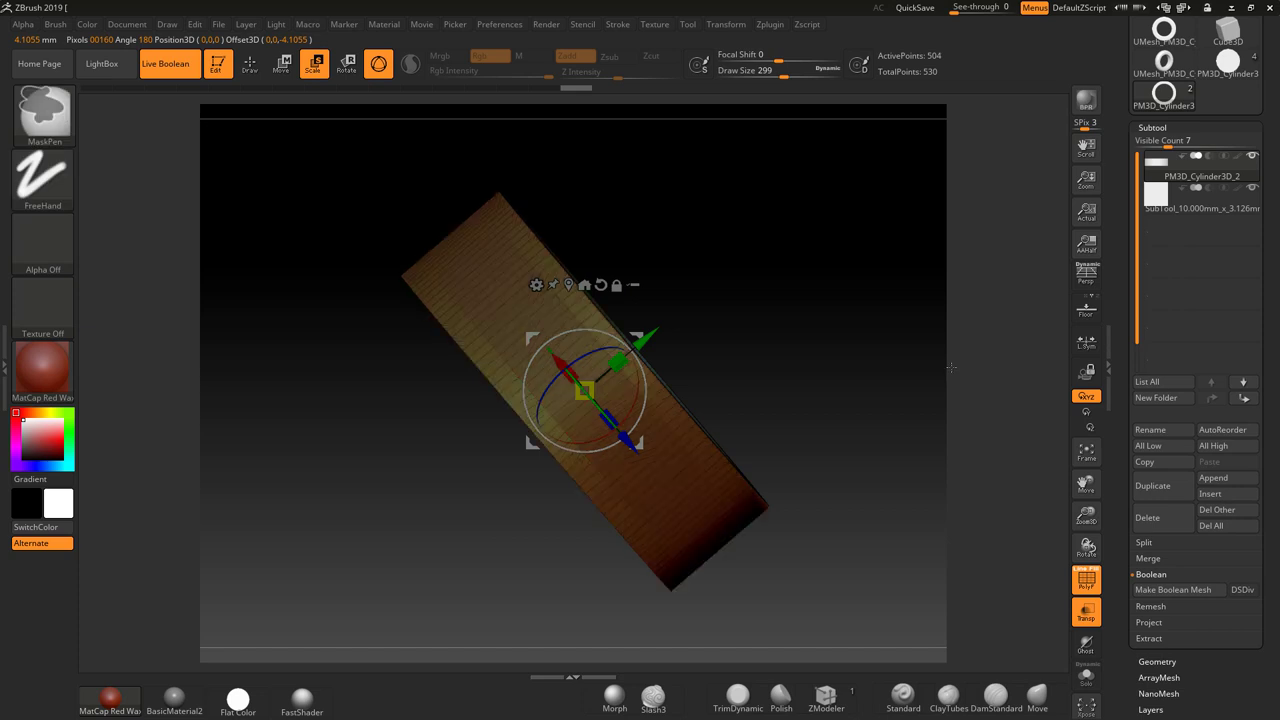
{"action": "key", "text": "ctrl+z"}
Step: Show only the ring subtool without its polygroup wireframe and display it in the FastShader material
{"action": "left_click_drag", "start_coordinate": [846, 371], "coordinate": [974, 571]}
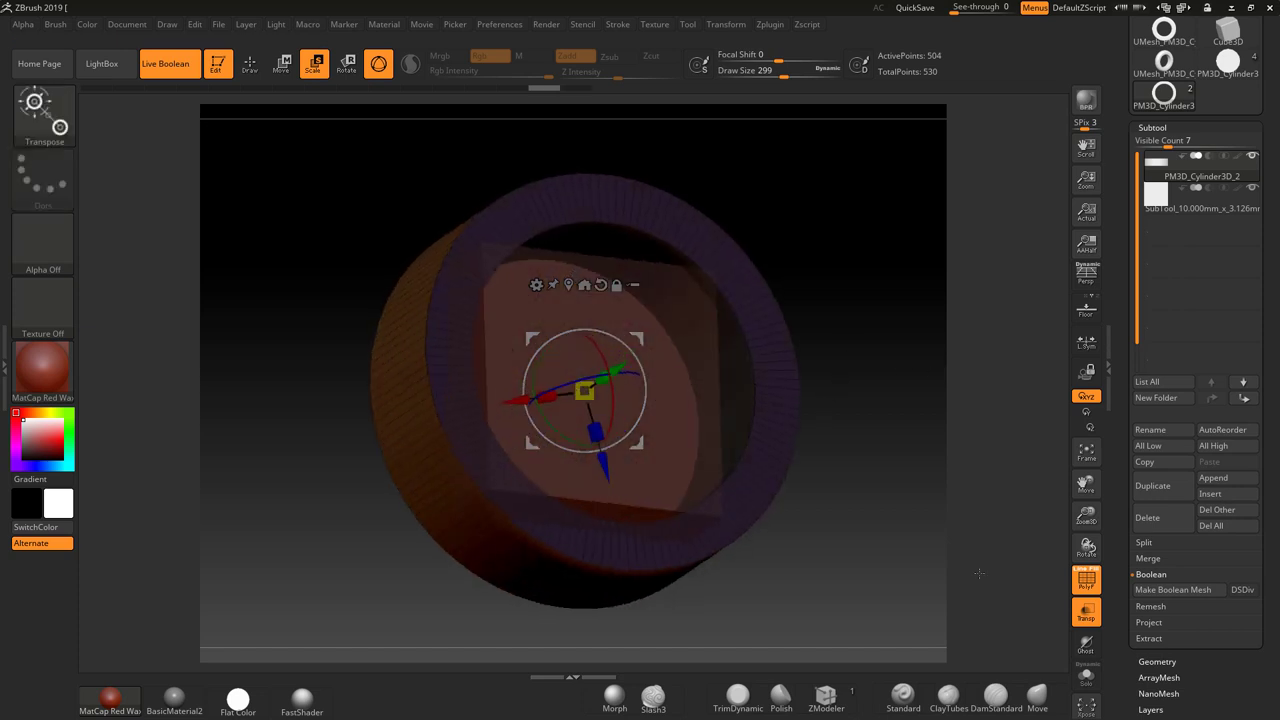
{"action": "left_click", "coordinate": [1087, 677]}
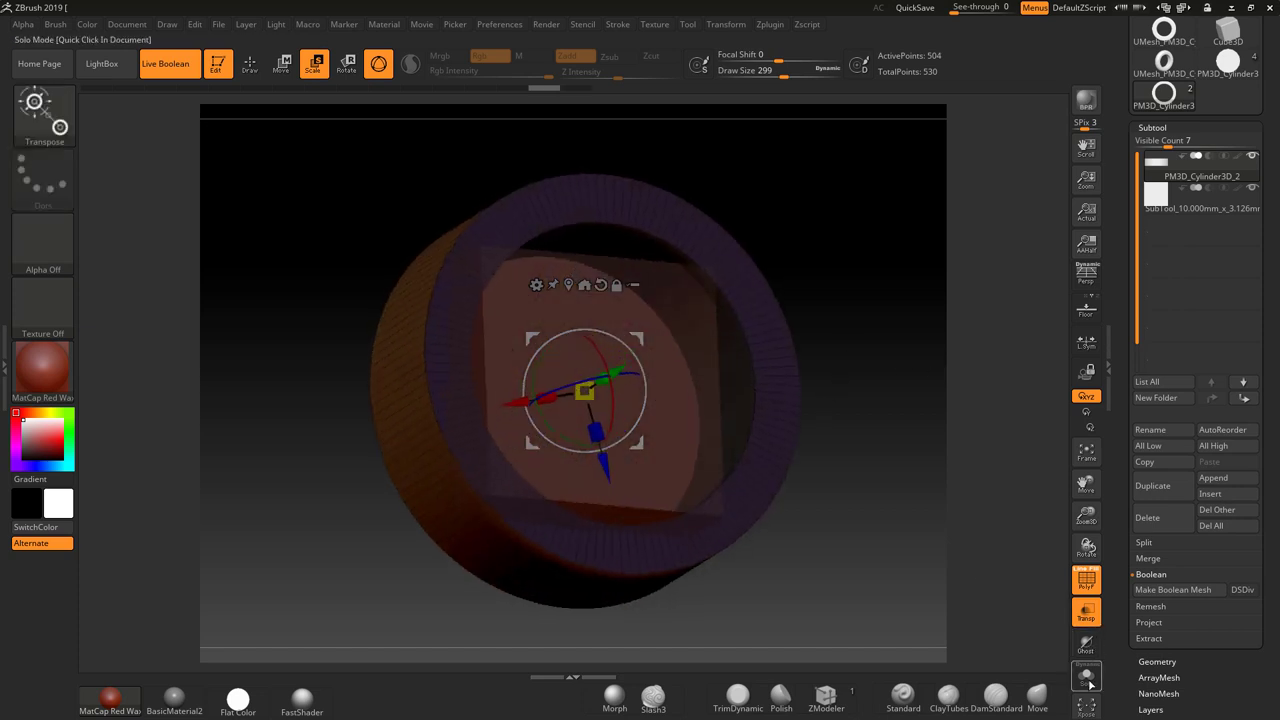
{"action": "left_click", "coordinate": [1094, 585]}
{"action": "left_click_drag", "start_coordinate": [968, 554], "coordinate": [850, 500]}
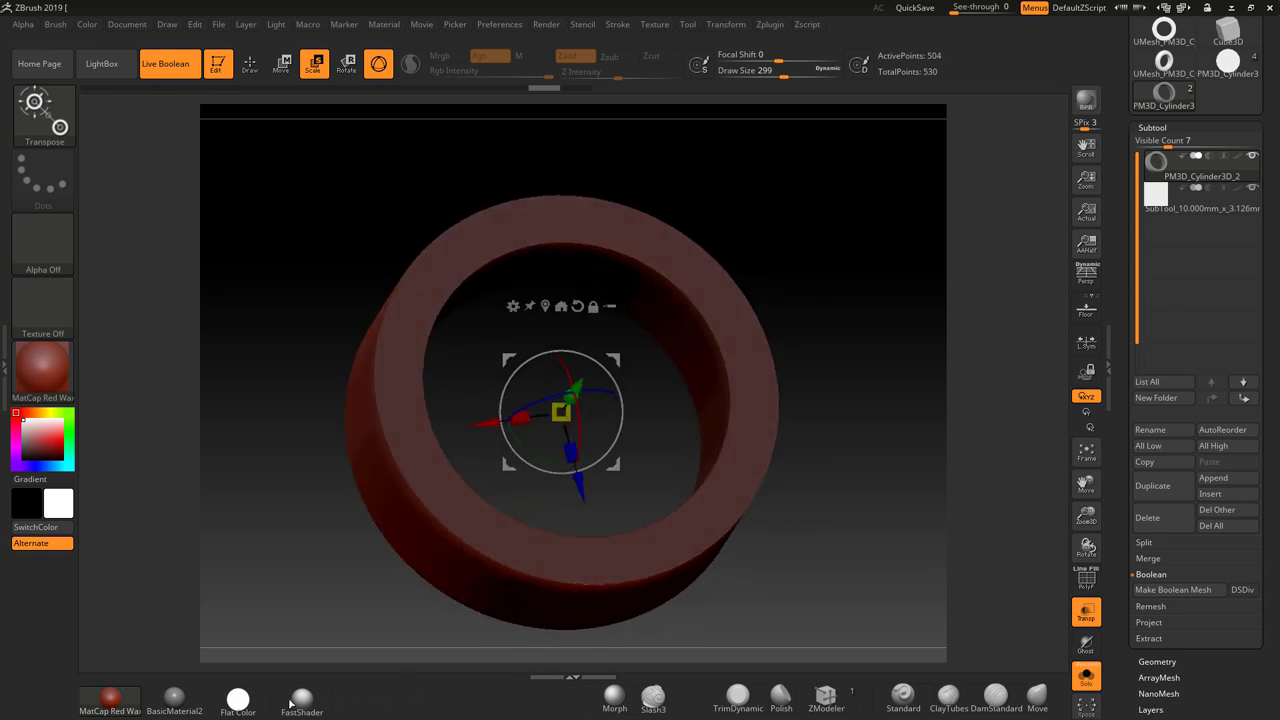
{"action": "left_click", "coordinate": [296, 702]}
{"action": "mouse_move", "coordinate": [846, 590]}
{"action": "left_mouse_down"}
{"action": "mouse_move", "coordinate": [808, 512]}
{"action": "mouse_move", "coordinate": [848, 535]}
{"action": "left_mouse_up"}
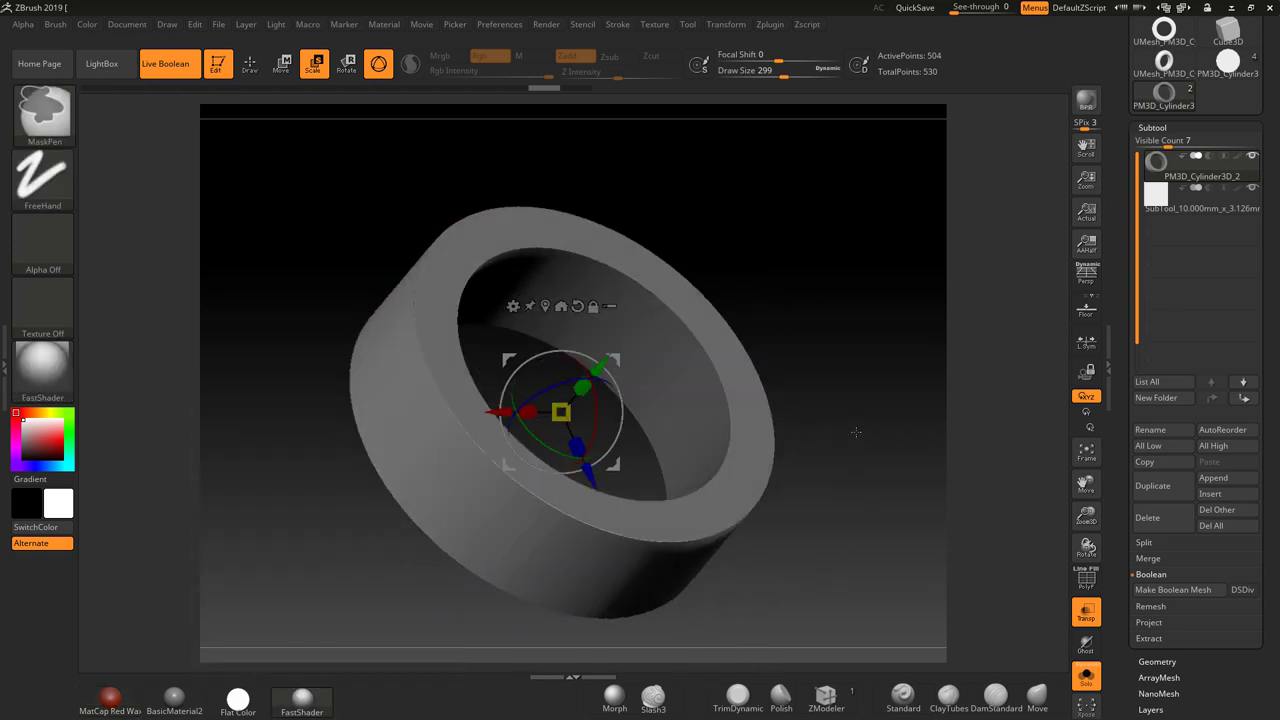
Step: Clear the ring's mask, and mask only its inner wall by isolating that polygroup before showing the whole ring again
{"action": "left_click_drag", "start_coordinate": [856, 432], "coordinate": [864, 446], "text": "ctrl"}
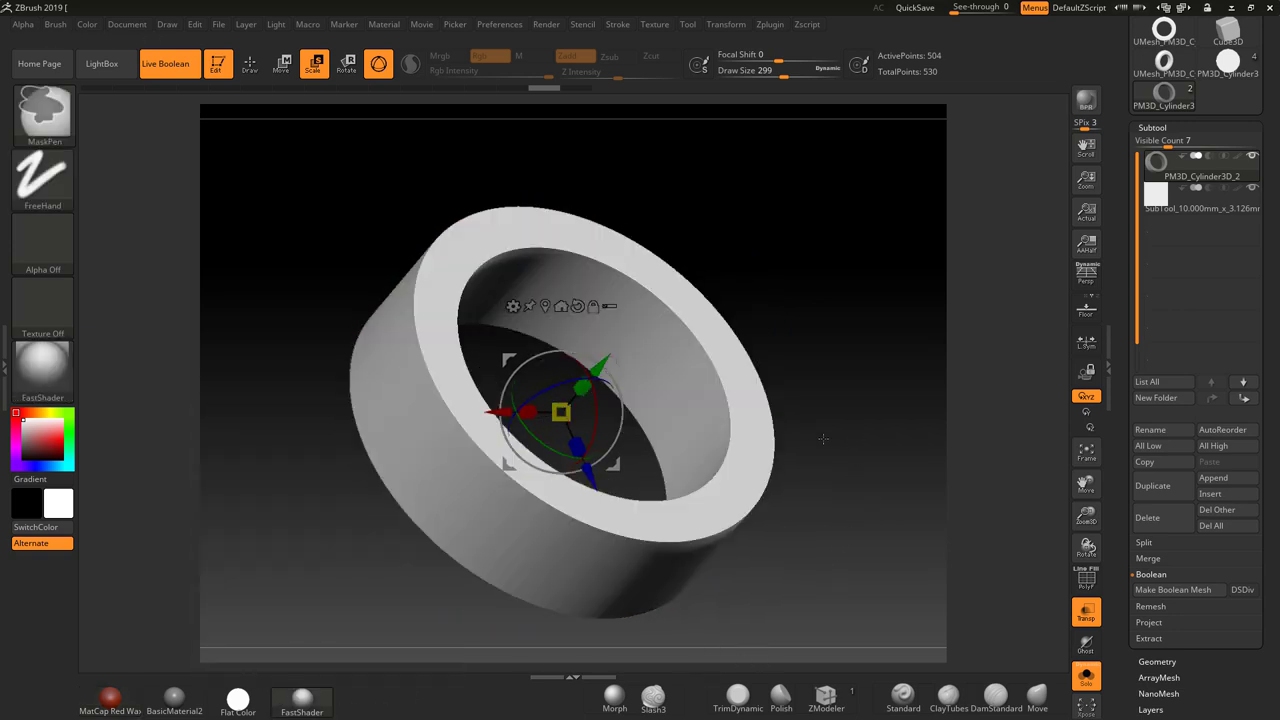
{"action": "left_click", "coordinate": [664, 355]}
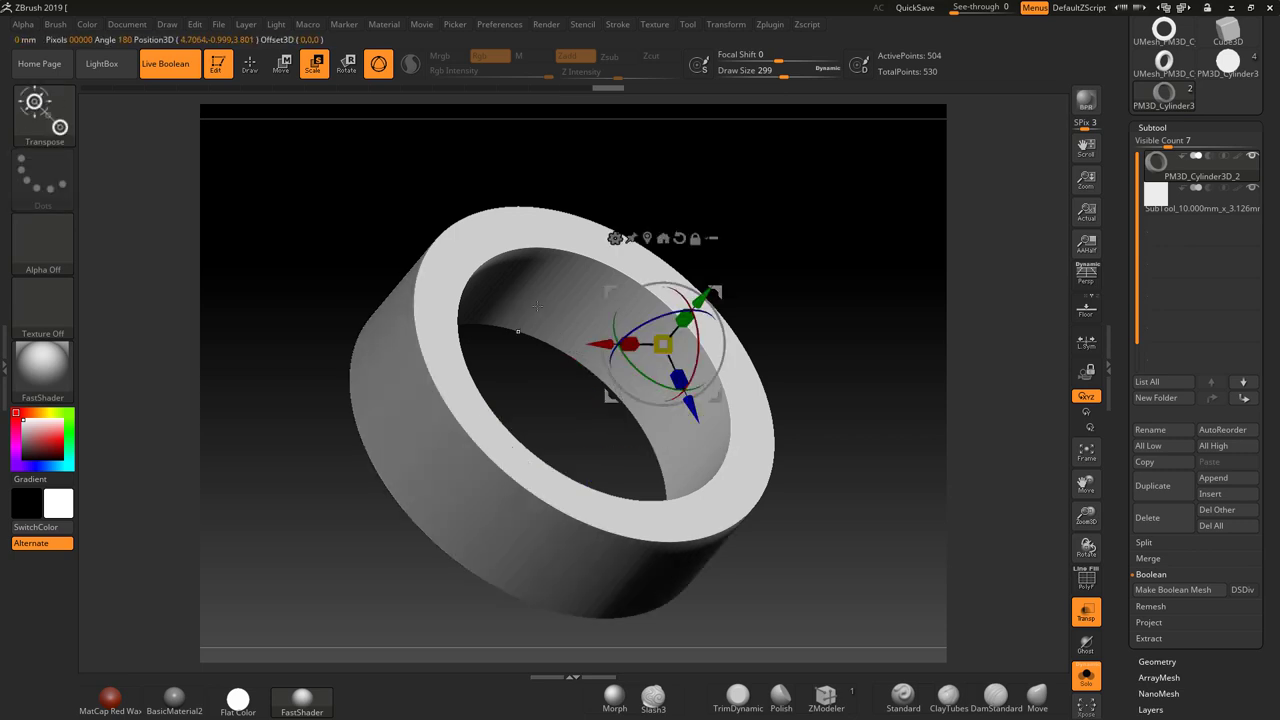
{"action": "key", "text": "q"}
{"action": "left_click", "coordinate": [586, 286], "text": "ctrl+shift"}
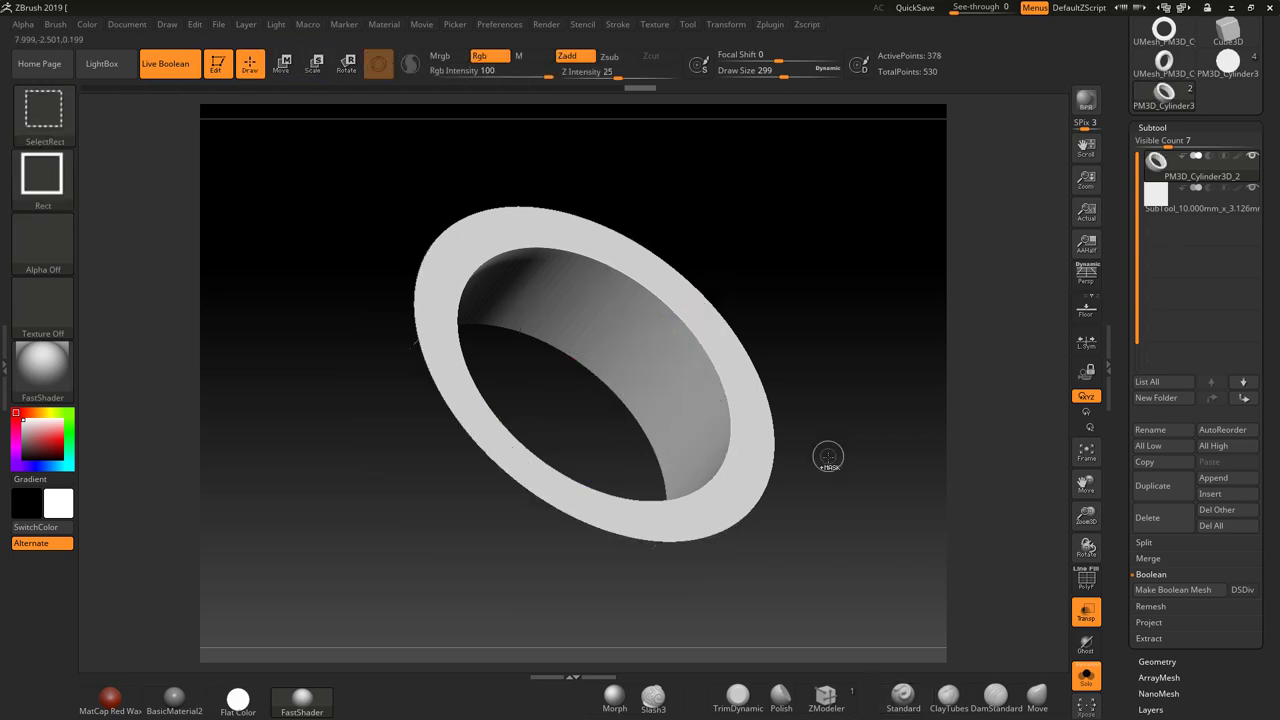
{"action": "left_click", "coordinate": [766, 435], "text": "ctrl+shift"}
{"action": "left_click_drag", "start_coordinate": [894, 511], "coordinate": [848, 508], "text": "alt"}
{"action": "left_click_drag", "start_coordinate": [546, 244], "coordinate": [932, 574], "text": "ctrl"}
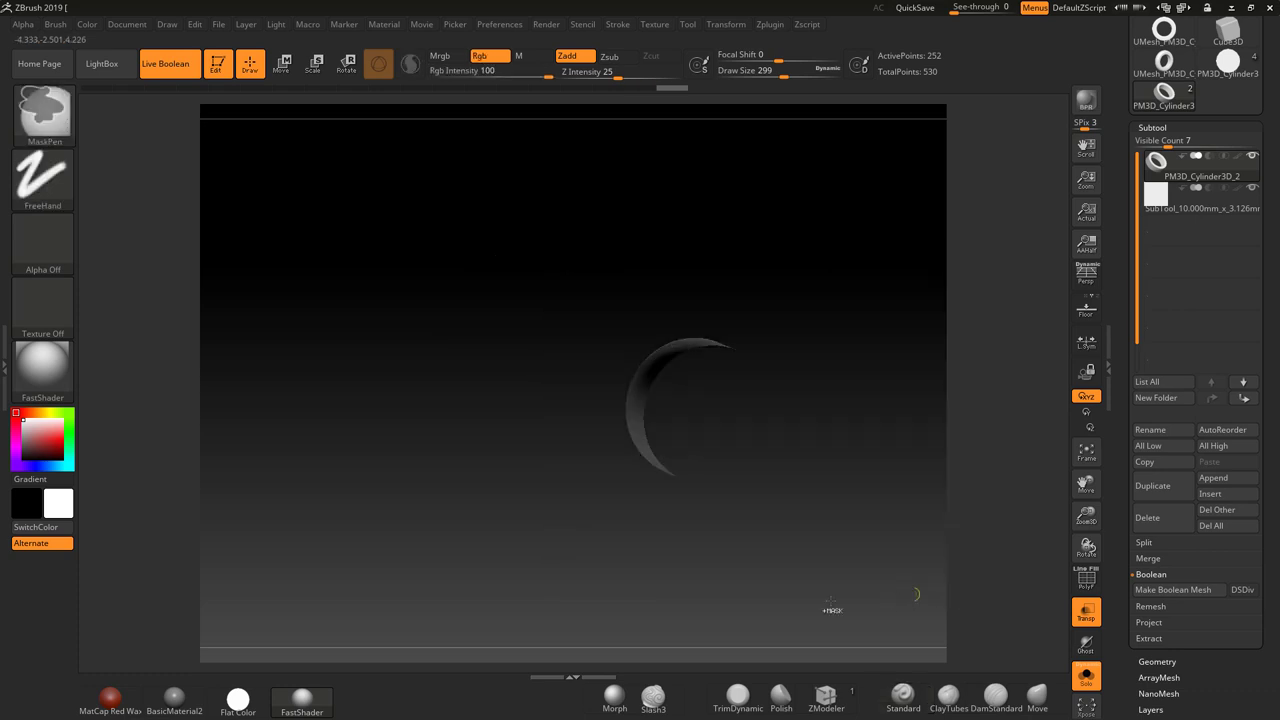
{"action": "left_click_drag", "start_coordinate": [888, 510], "coordinate": [802, 498], "text": "ctrl+shift"}
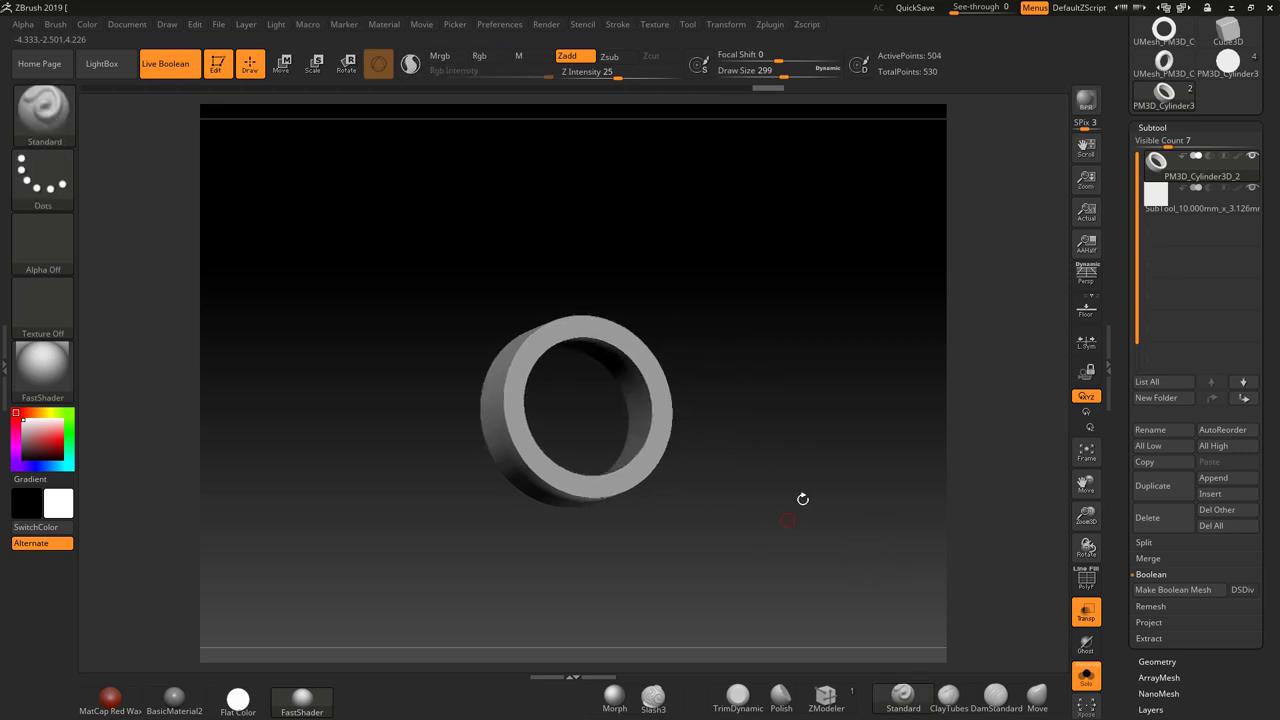
Step: Clear the inner-wall mask and invert the mask across the whole ring
{"action": "key", "text": "ctrl"}
{"action": "key", "text": "ctrl+w"}
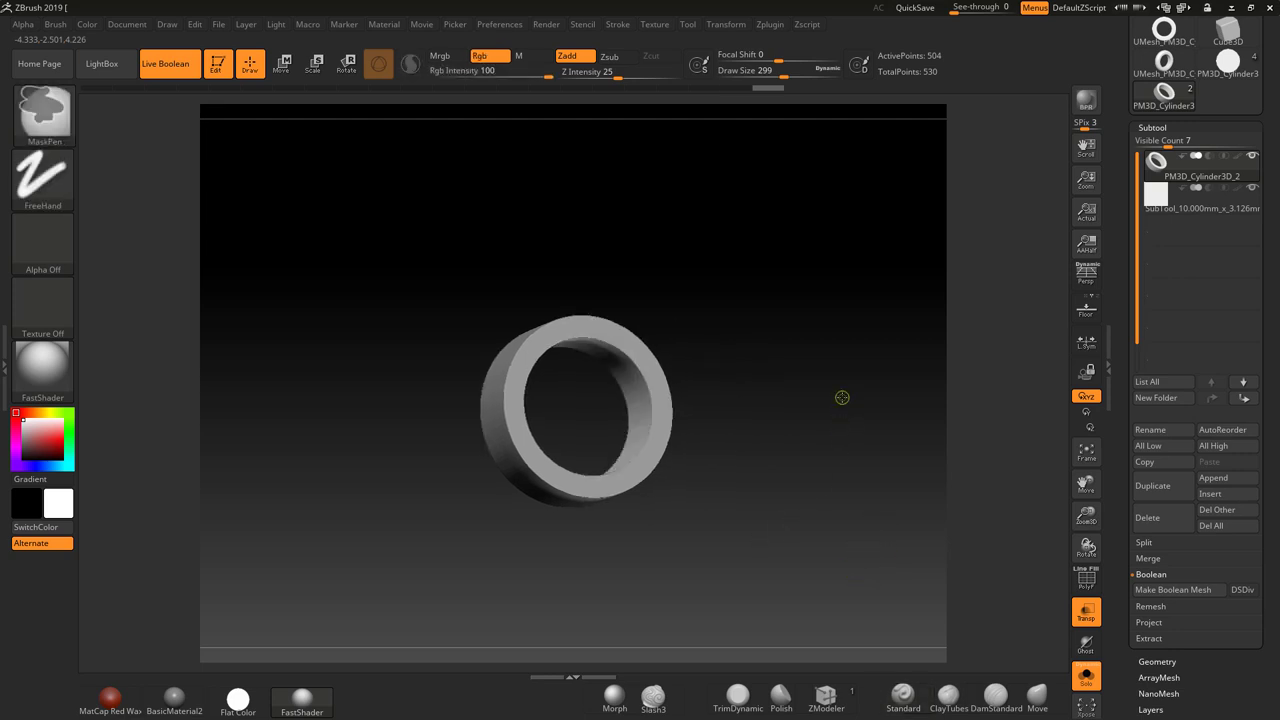
{"action": "left_click_drag", "start_coordinate": [842, 400], "coordinate": [866, 463], "text": "ctrl"}
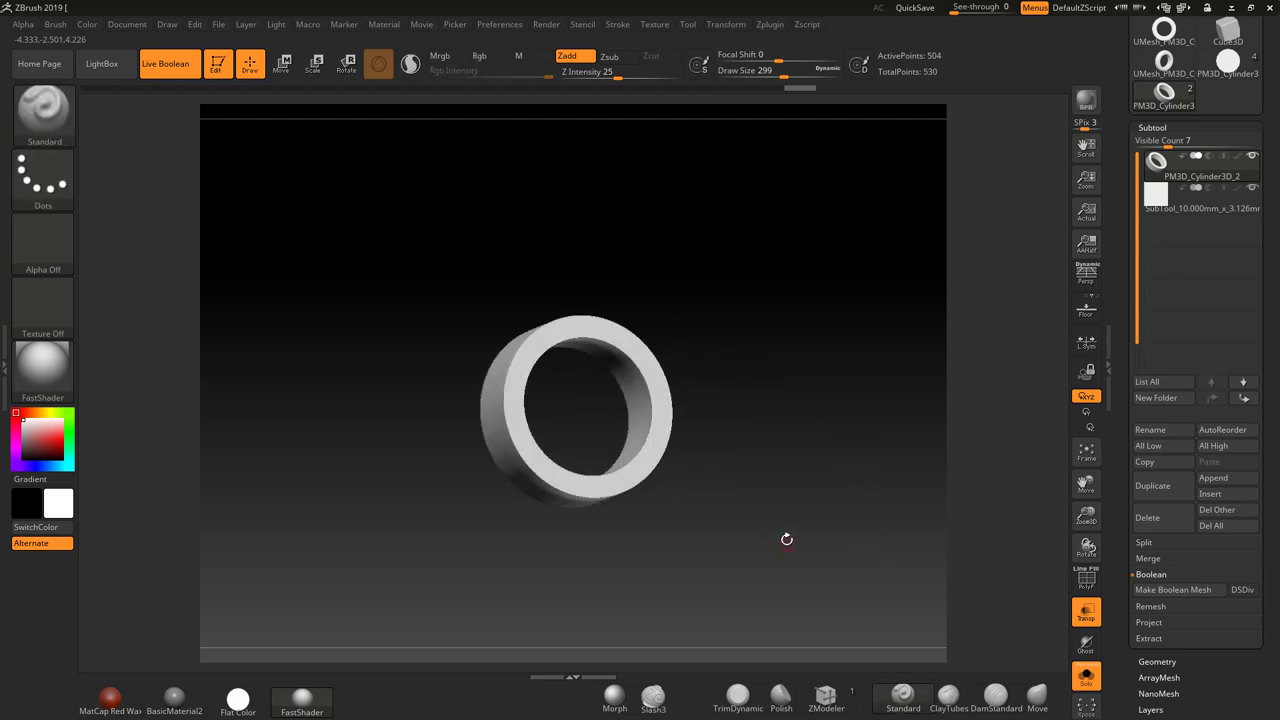
{"action": "key", "text": "ctrl"}
{"action": "left_click", "coordinate": [779, 527], "text": "ctrl"}
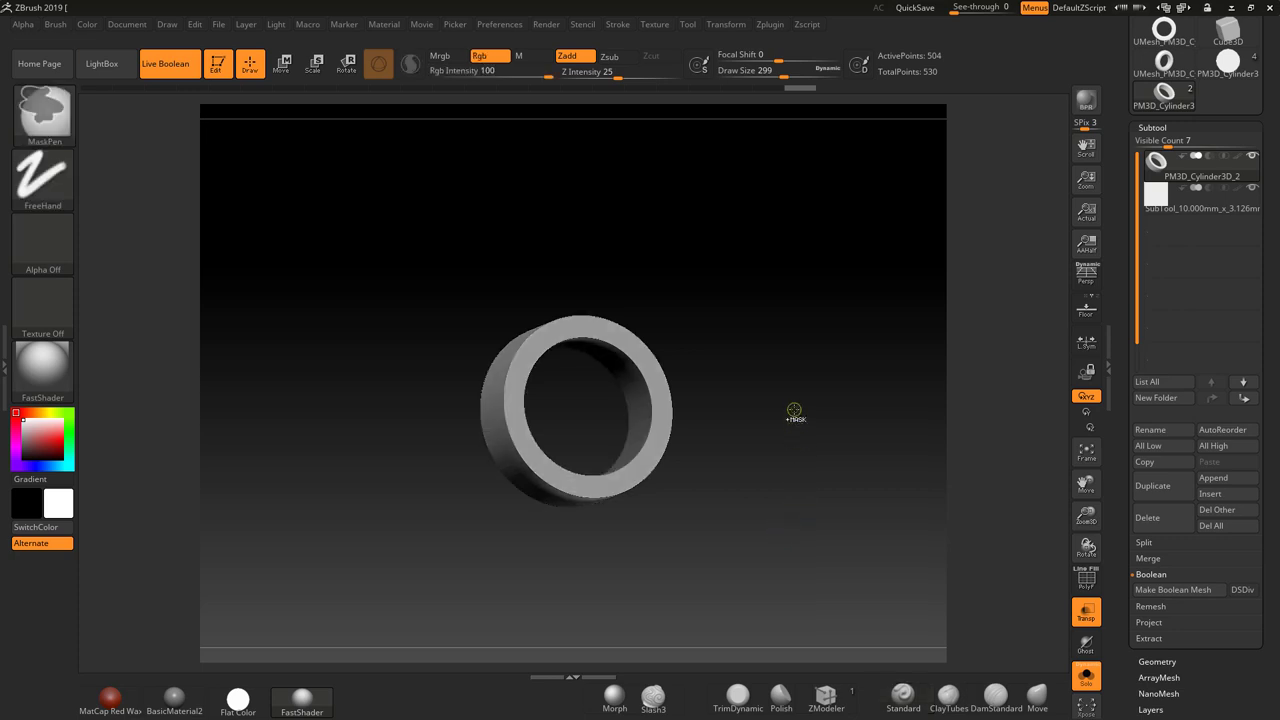
{"action": "mouse_move", "coordinate": [714, 468]}
{"action": "left_mouse_down"}
{"action": "mouse_move", "coordinate": [754, 473]}
{"action": "mouse_move", "coordinate": [760, 409]}
{"action": "mouse_move", "coordinate": [798, 422]}
{"action": "left_mouse_up"}
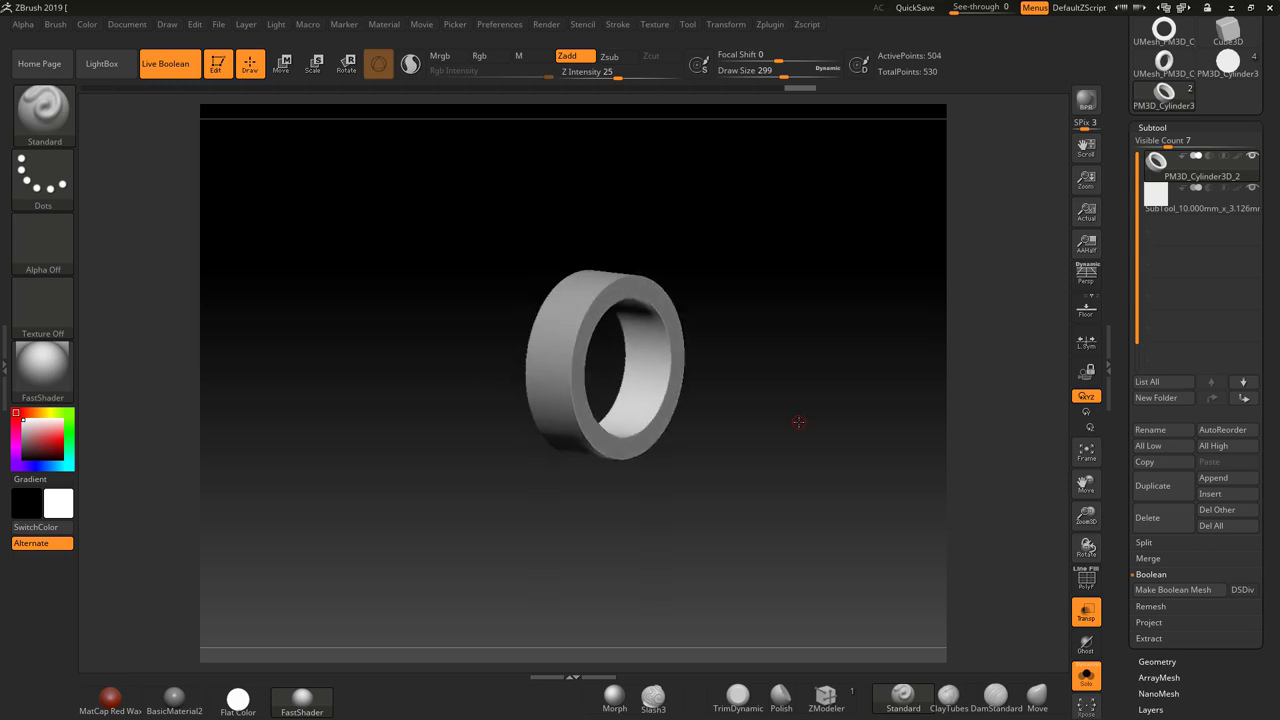
Step: Isolate the ring's inner wall, mask it, and restore the hidden parts of the ring
{"action": "left_click", "coordinate": [654, 371], "text": "ctrl+shift"}
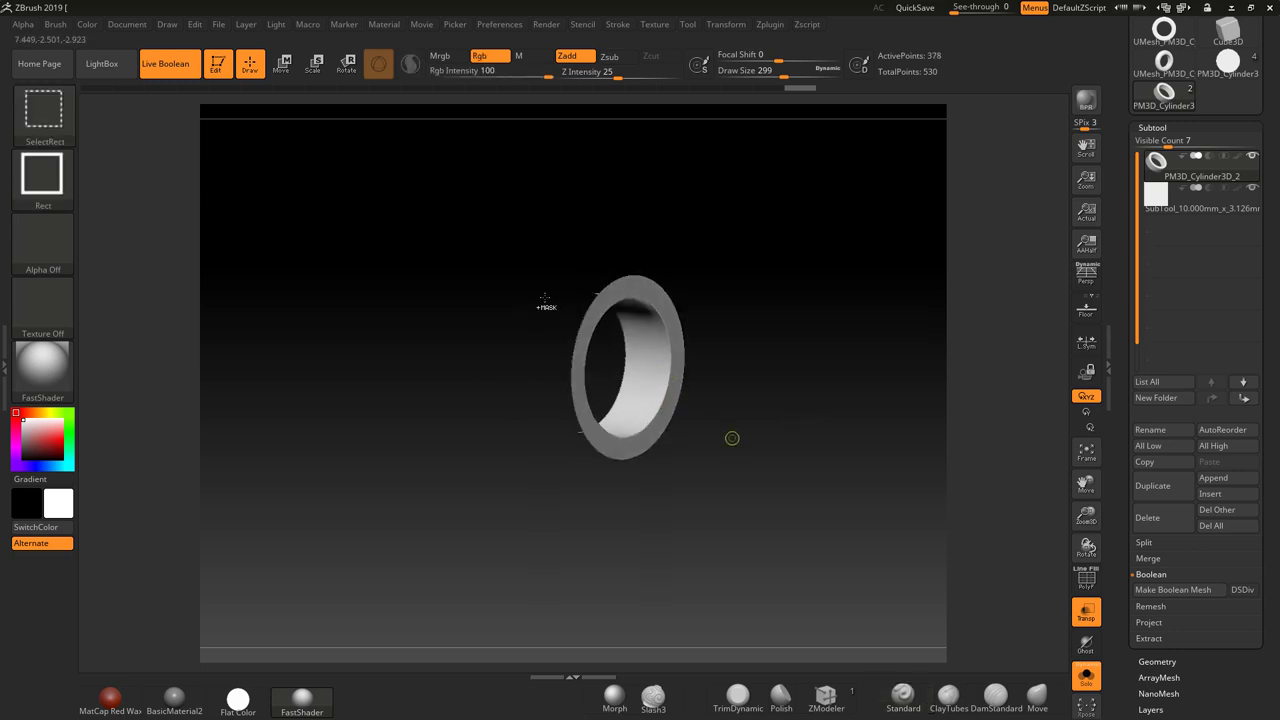
{"action": "left_click", "coordinate": [680, 380], "text": "ctrl+shift"}
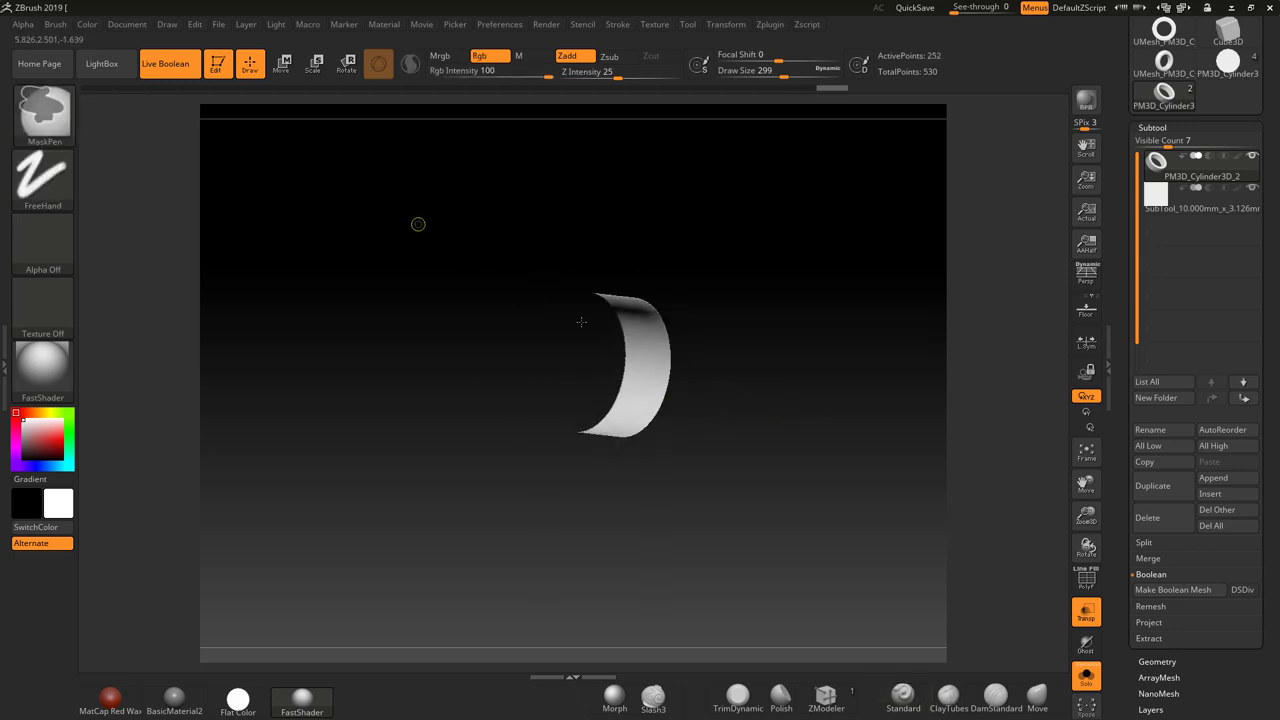
{"action": "left_click_drag", "start_coordinate": [419, 224], "coordinate": [844, 589], "text": "ctrl"}
{"action": "left_click_drag", "start_coordinate": [894, 510], "coordinate": [874, 486], "text": "shift"}
{"action": "mouse_move", "coordinate": [851, 417]}
{"action": "left_mouse_down", "text": "ctrl+shift"}
{"action": "mouse_move", "coordinate": [873, 486]}
{"action": "mouse_move", "coordinate": [804, 493]}
{"action": "mouse_move", "coordinate": [800, 423]}
{"action": "mouse_move", "coordinate": [808, 435]}
{"action": "left_mouse_up", "text": "ctrl+shift"}
{"action": "left_click", "coordinate": [835, 470], "text": "ctrl+shift"}
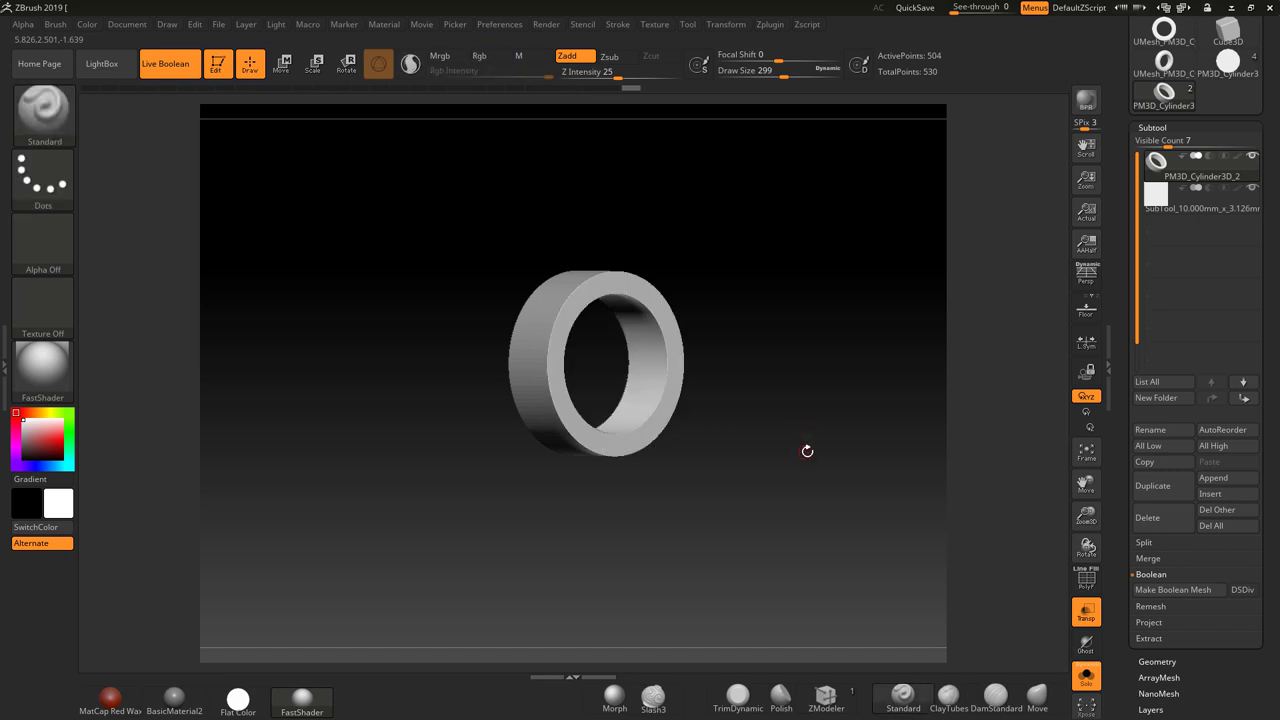
Step: Preview the ring in BasicMaterial2 and Flat Color, and return it to FastShader
{"action": "left_click", "coordinate": [174, 697]}
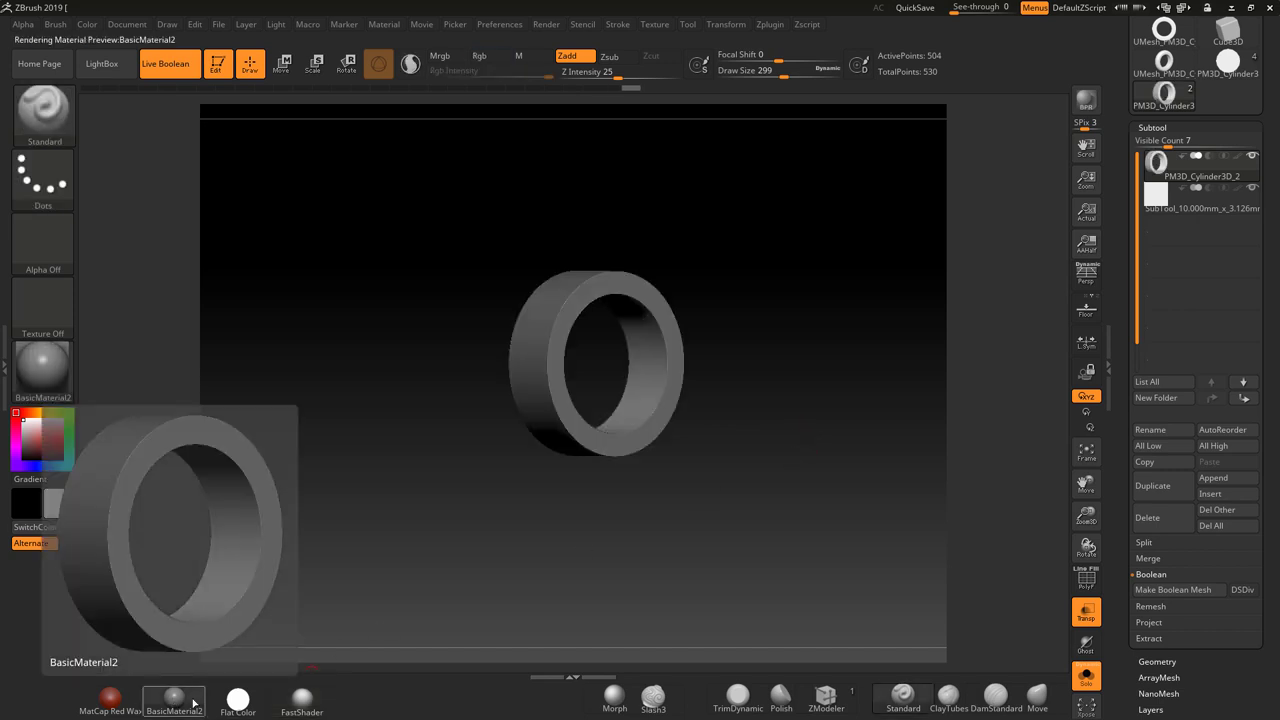
{"action": "left_click", "coordinate": [234, 703]}
{"action": "left_click", "coordinate": [300, 699]}
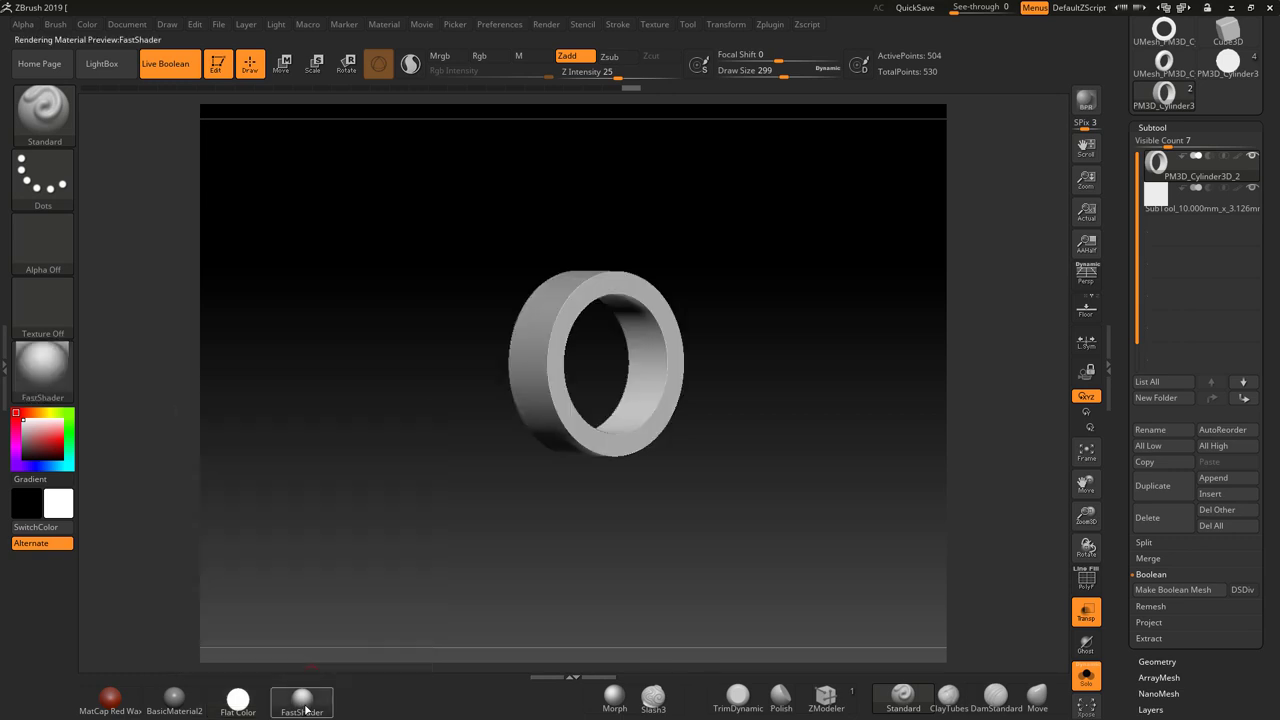
{"action": "left_click_drag", "start_coordinate": [878, 535], "coordinate": [854, 538], "text": "shift"}
{"action": "left_click_drag", "start_coordinate": [848, 494], "coordinate": [806, 529], "text": "alt"}
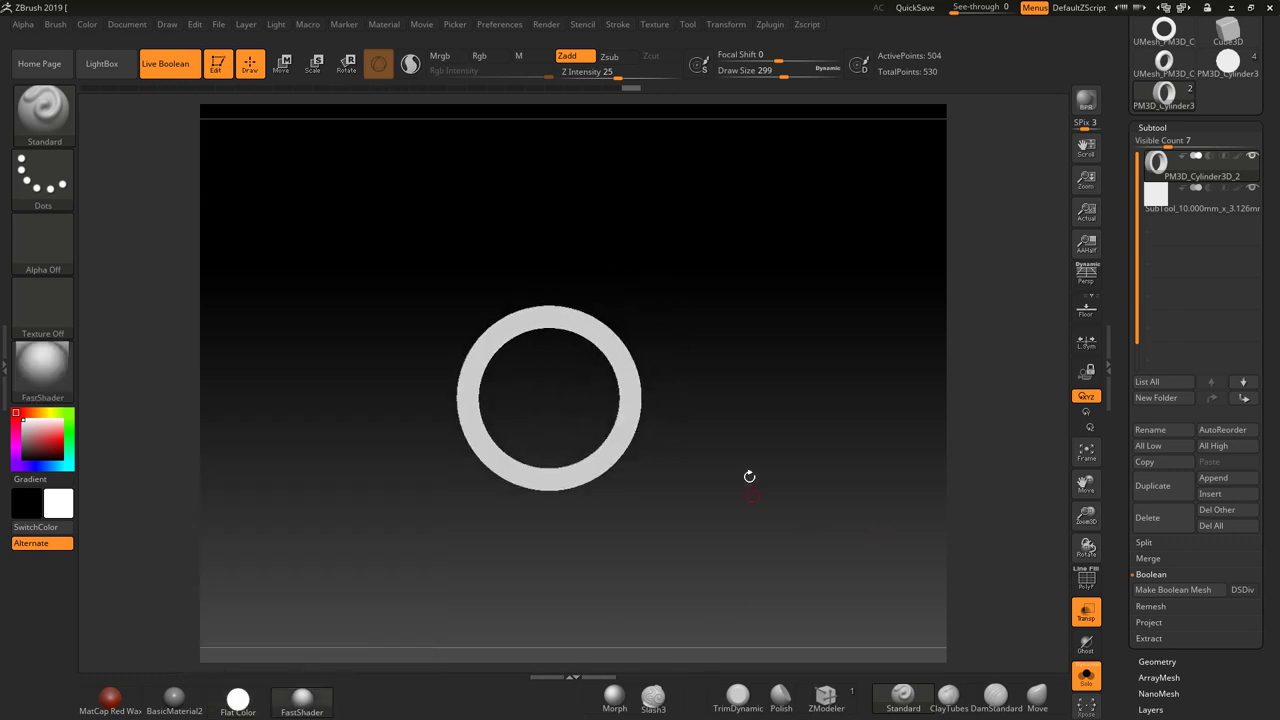
{"action": "left_click_drag", "start_coordinate": [751, 477], "coordinate": [791, 489], "text": "alt"}
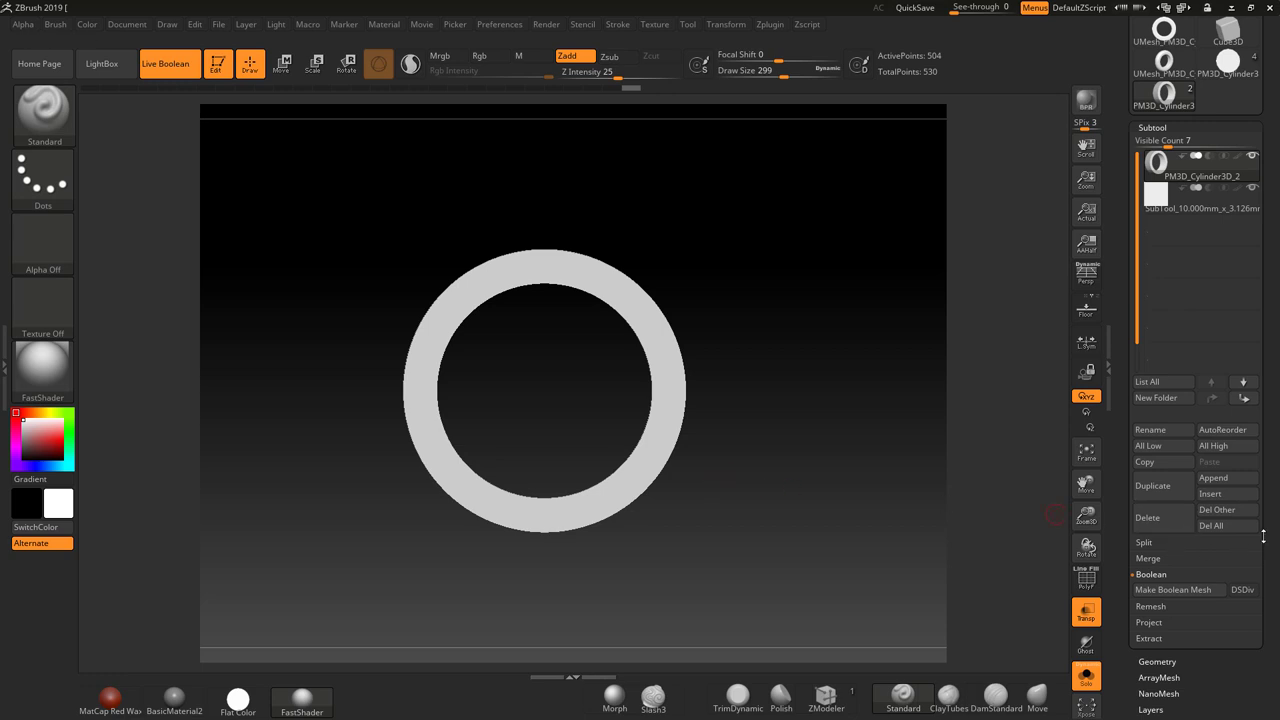
Step: Switch to the ring tool PM3D_Cylinder3D_3 and display it in BasicMaterial2
{"action": "left_click_drag", "start_coordinate": [1277, 563], "coordinate": [1277, 679]}
{"action": "left_click_drag", "start_coordinate": [1277, 133], "coordinate": [1277, 262]}
{"action": "left_click", "coordinate": [1213, 112]}
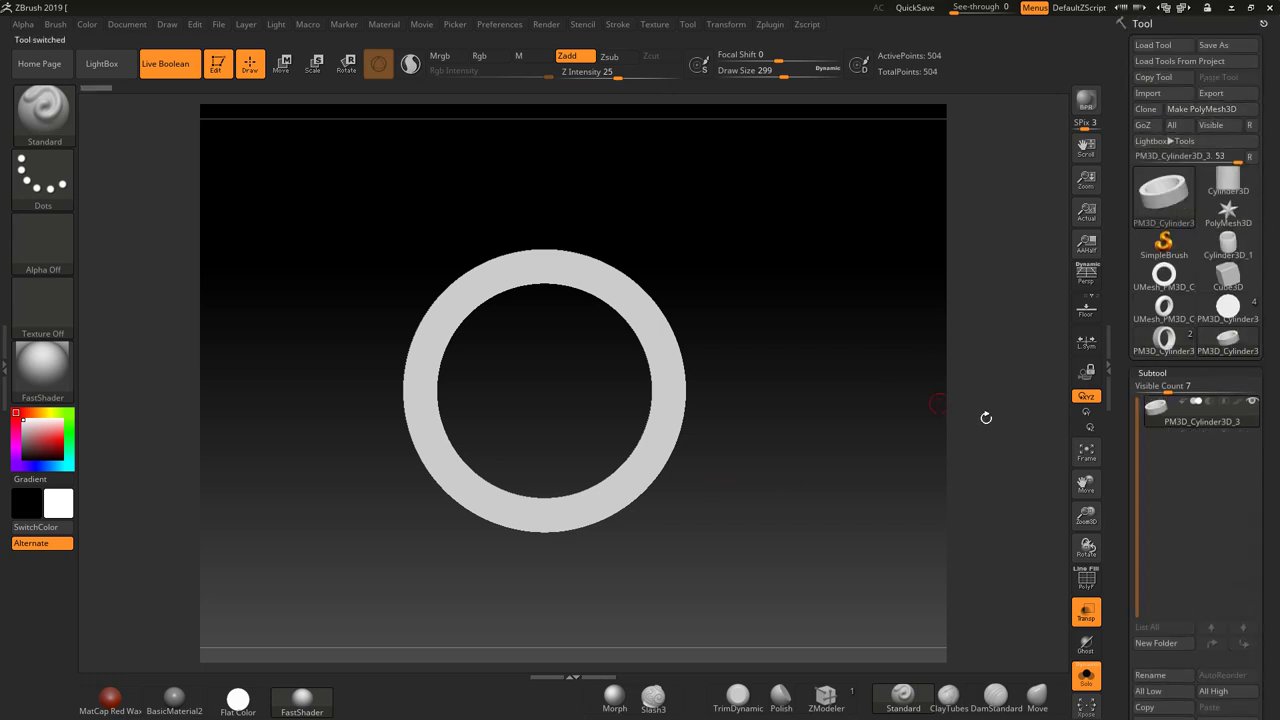
{"action": "left_click_drag", "start_coordinate": [776, 454], "coordinate": [791, 484], "text": "alt"}
{"action": "left_click", "coordinate": [174, 697]}
Step: Activate the scale Gizmo and centre it on the unmasked mesh of the PM3D_Cylinder3D_3 ring
{"action": "left_click", "coordinate": [285, 64]}
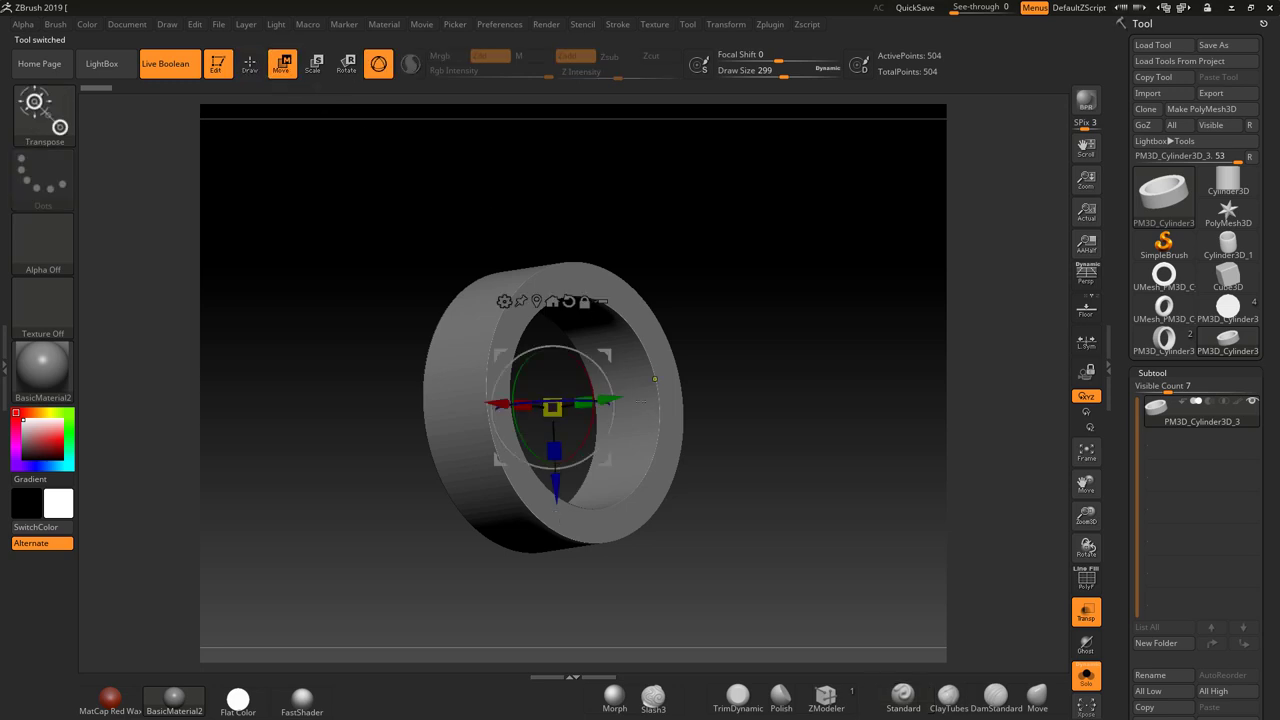
{"action": "left_click", "coordinate": [315, 64]}
{"action": "left_click_drag", "start_coordinate": [794, 305], "coordinate": [720, 298], "text": "shift"}
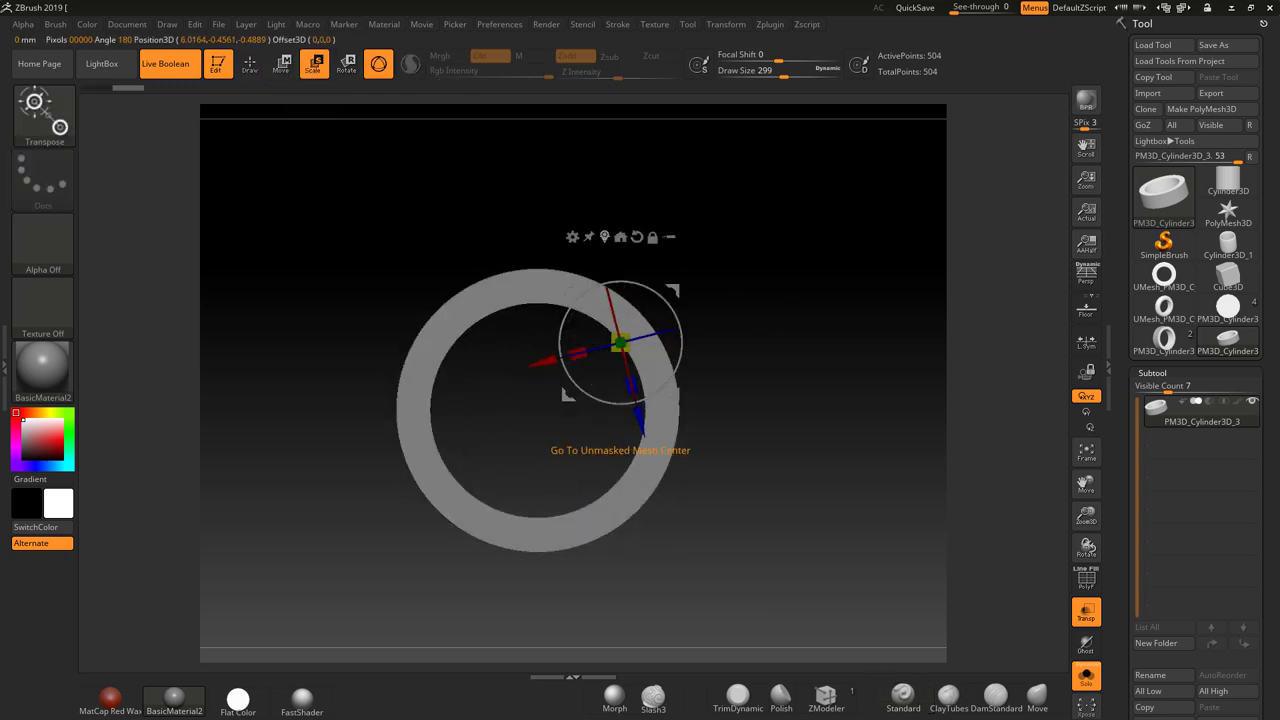
{"action": "left_click", "coordinate": [604, 236]}
Step: Isolate the ring's inner wall by hiding its outer wall and flat side faces
{"action": "left_click", "coordinate": [250, 64]}
{"action": "mouse_move", "coordinate": [637, 237]}
{"action": "left_mouse_down"}
{"action": "mouse_move", "coordinate": [837, 323]}
{"action": "mouse_move", "coordinate": [651, 440]}
{"action": "left_mouse_up"}
{"action": "left_click", "coordinate": [624, 424], "text": "ctrl+shift"}
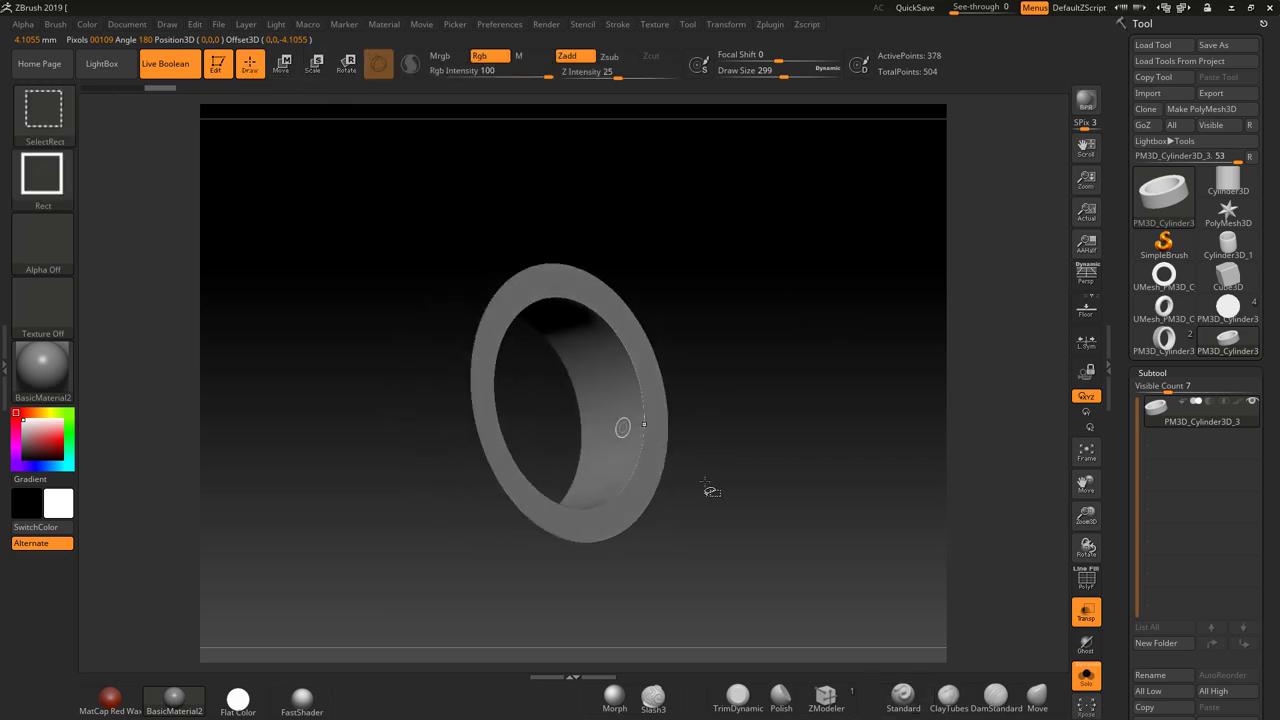
{"action": "left_click", "coordinate": [655, 427], "text": "ctrl+shift"}
{"action": "left_click_drag", "start_coordinate": [800, 434], "coordinate": [648, 440]}
{"action": "left_click", "coordinate": [648, 440], "text": "ctrl+shift"}
{"action": "left_click_drag", "start_coordinate": [486, 523], "coordinate": [760, 482]}
Step: Mask the isolated inner wall, show the whole ring, and invert the mask so only the inner wall is editable
{"action": "left_click_drag", "start_coordinate": [417, 269], "coordinate": [902, 586], "text": "ctrl"}
{"action": "left_click_drag", "start_coordinate": [852, 398], "coordinate": [866, 508], "text": "ctrl+shift"}
{"action": "mouse_move", "coordinate": [846, 428]}
{"action": "left_mouse_down"}
{"action": "mouse_move", "coordinate": [814, 464]}
{"action": "mouse_move", "coordinate": [856, 510]}
{"action": "left_mouse_up"}
{"action": "left_click", "coordinate": [807, 446], "text": "ctrl"}
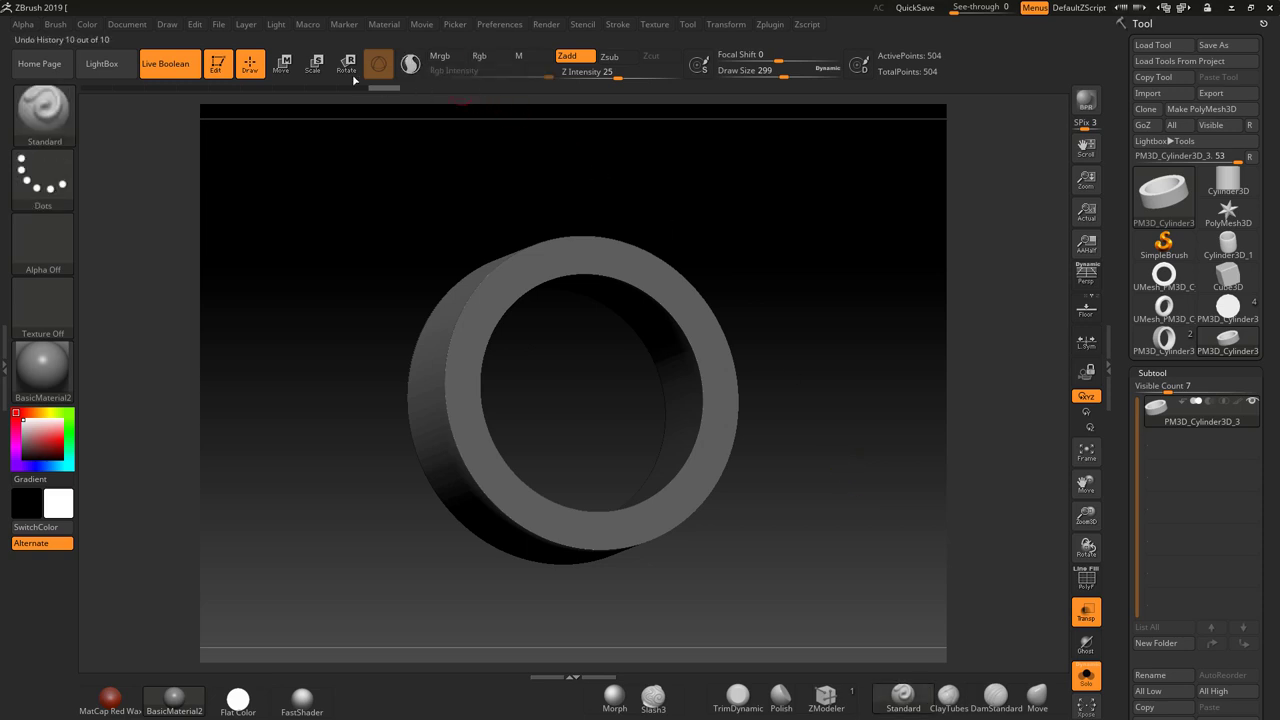
Step: Try to scale the ring's inner wall uniformly without a size reference, and undo the scaling
{"action": "left_click", "coordinate": [313, 72]}
{"action": "mouse_move", "coordinate": [572, 400]}
{"action": "left_mouse_down"}
{"action": "mouse_move", "coordinate": [554, 396]}
{"action": "mouse_move", "coordinate": [576, 401]}
{"action": "left_mouse_up"}
{"action": "key", "text": "ctrl+z"}
{"action": "key", "text": "ctrl+z"}
{"action": "left_click_drag", "start_coordinate": [774, 409], "coordinate": [800, 404]}
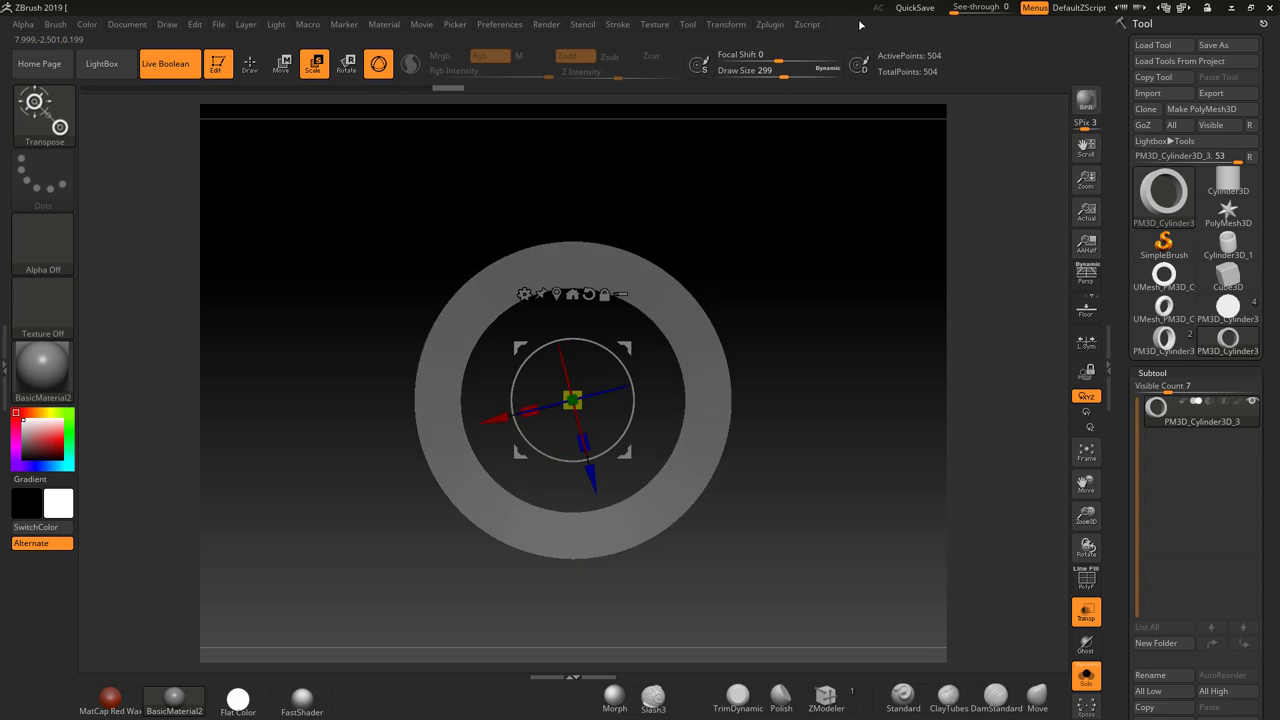
Step: Create a helper box subtool with Scale Master at X 10, Y 3.12599 and Z 10.00299 mm, and show it together with the ring
{"action": "left_click", "coordinate": [779, 27]}
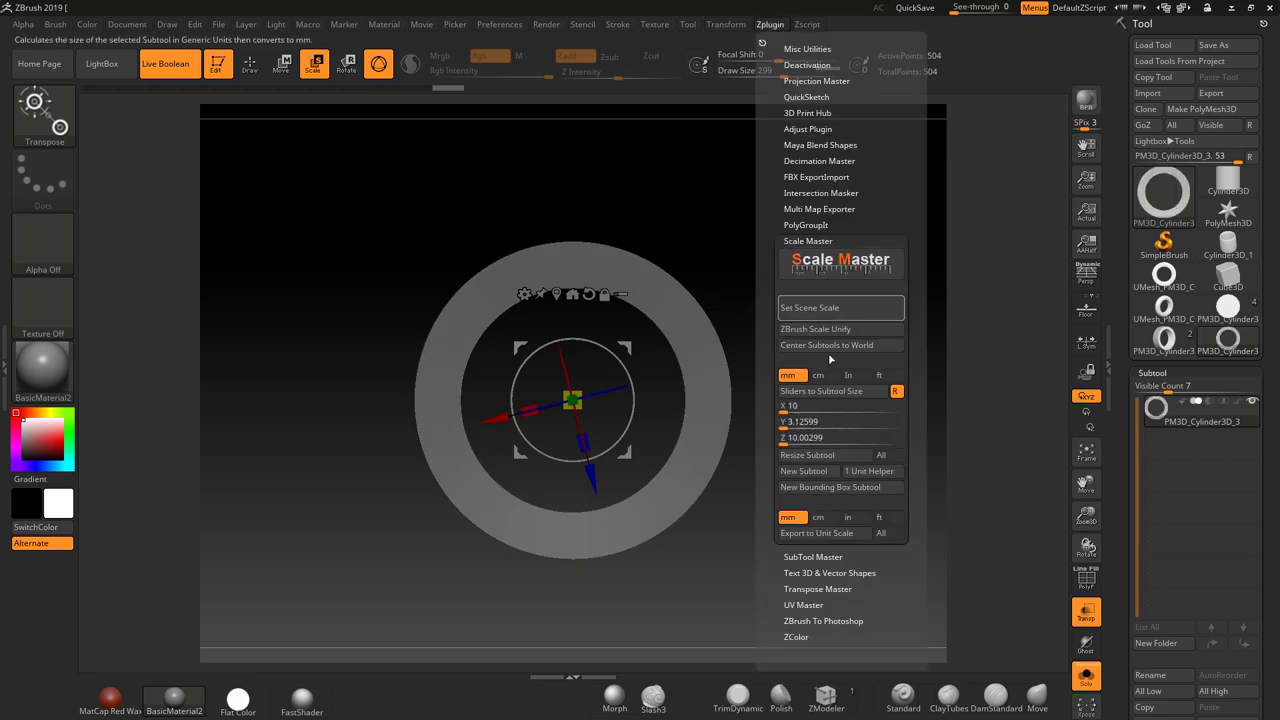
{"action": "left_click", "coordinate": [809, 474]}
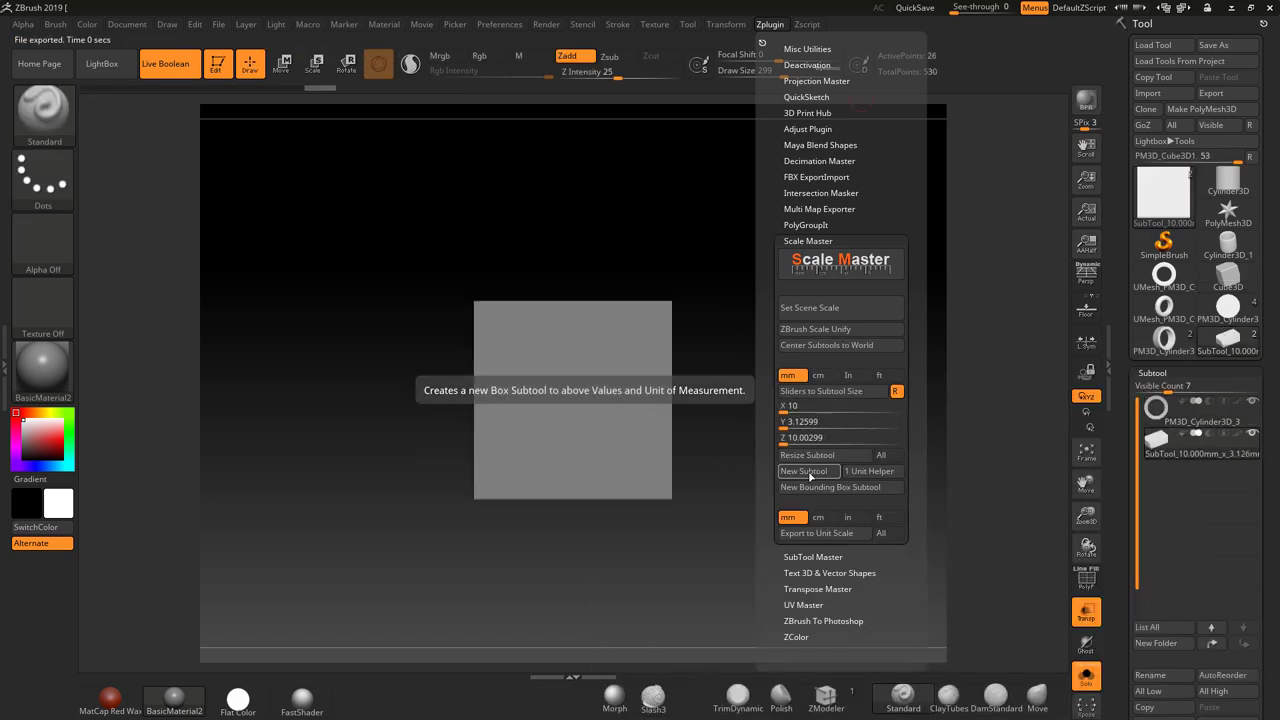
{"action": "left_click", "coordinate": [1085, 680]}
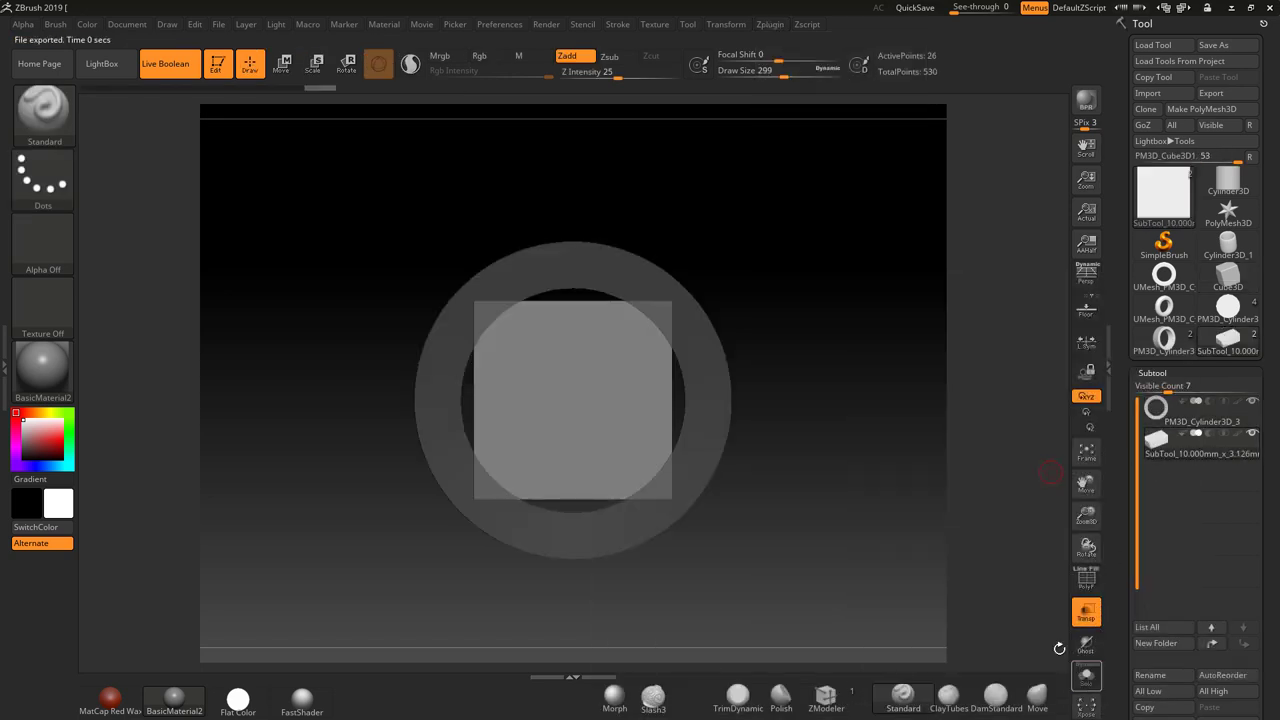
Step: Select the ring subtool and scale its unmasked inner wall uniformly to about 0.88, matching the opening to the helper box's 10 mm width
{"action": "left_click", "coordinate": [1195, 412]}
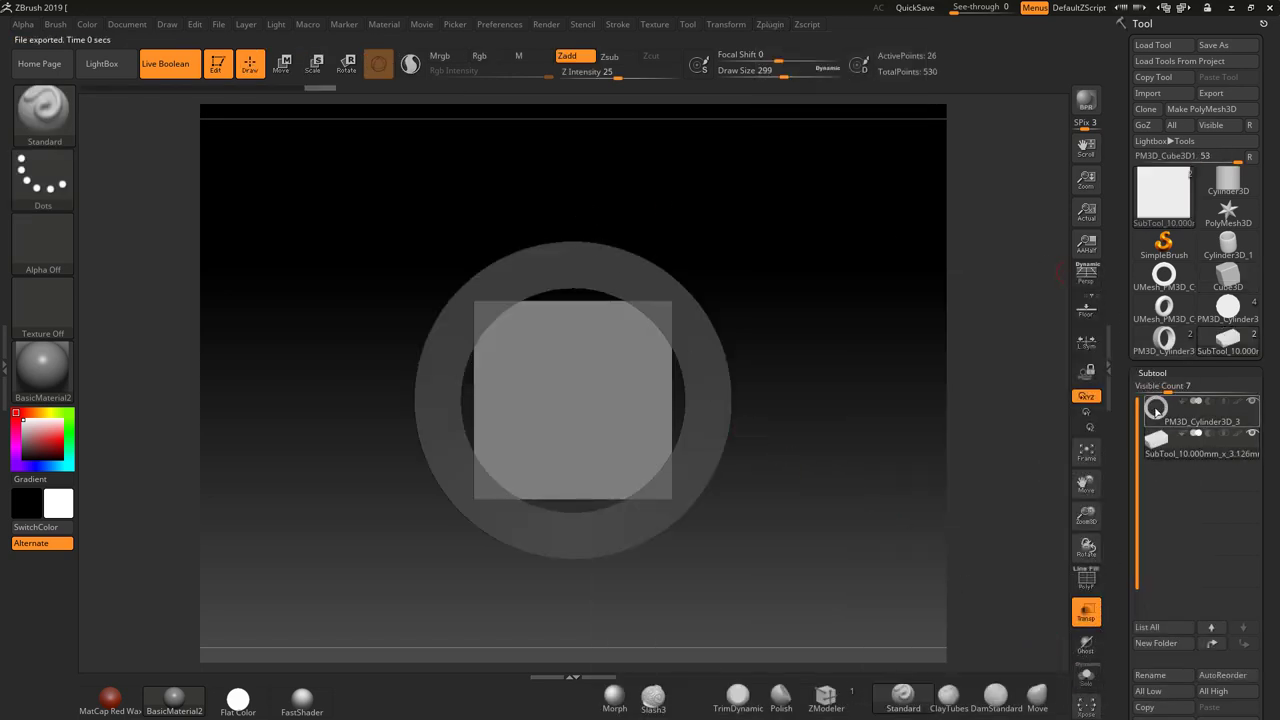
{"action": "key", "text": "e"}
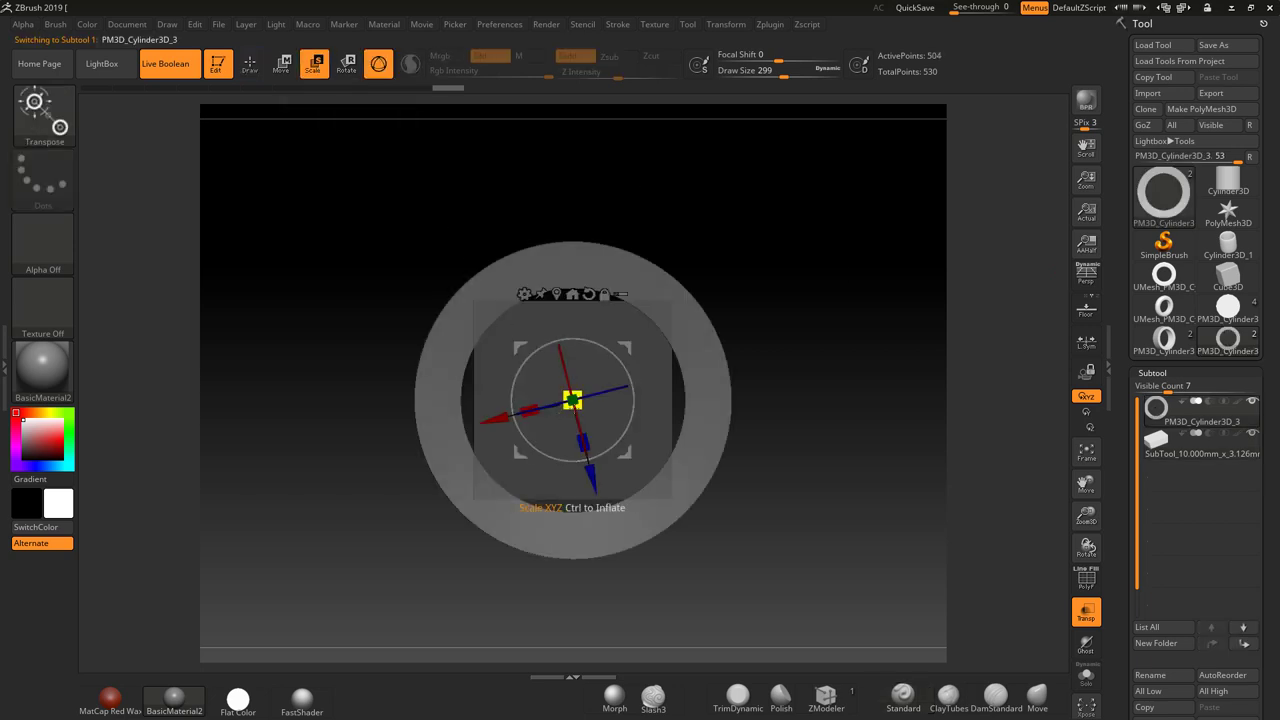
{"action": "left_click_drag", "start_coordinate": [585, 406], "coordinate": [571, 400]}
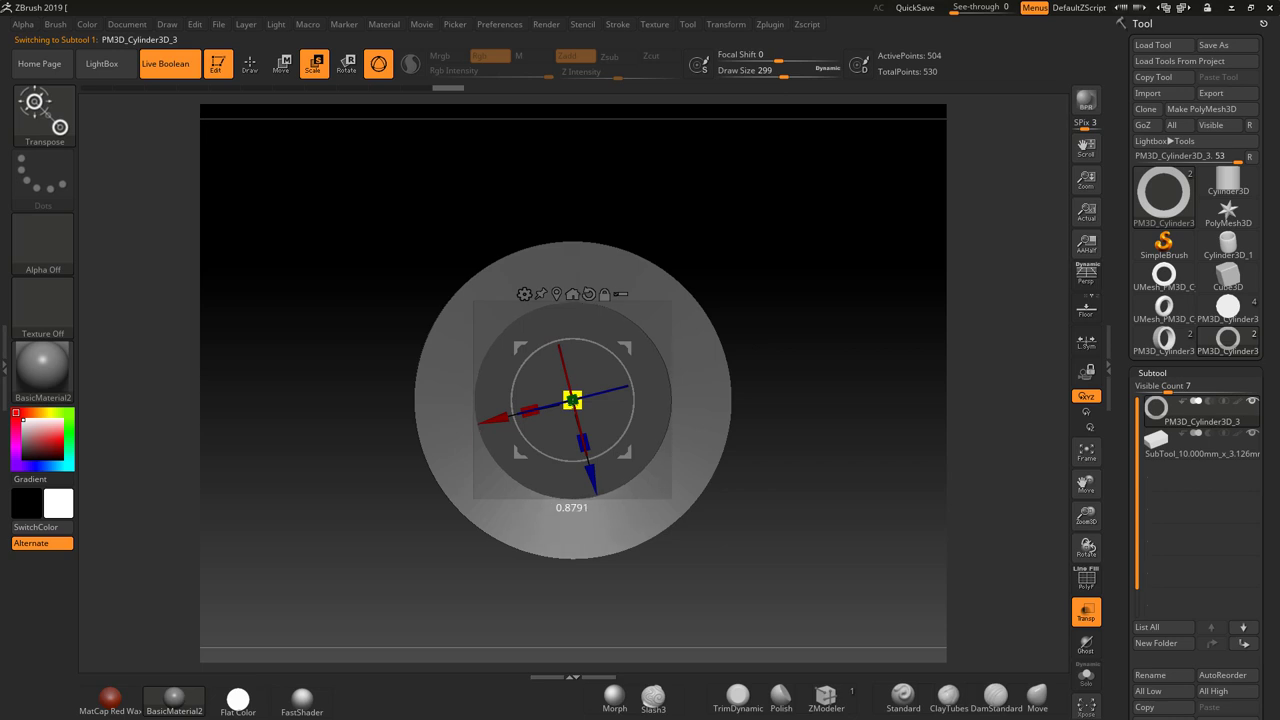
Step: Hide the helper box subtool and clear the mask from the ring
{"action": "left_click_drag", "start_coordinate": [572, 400], "coordinate": [572, 400]}
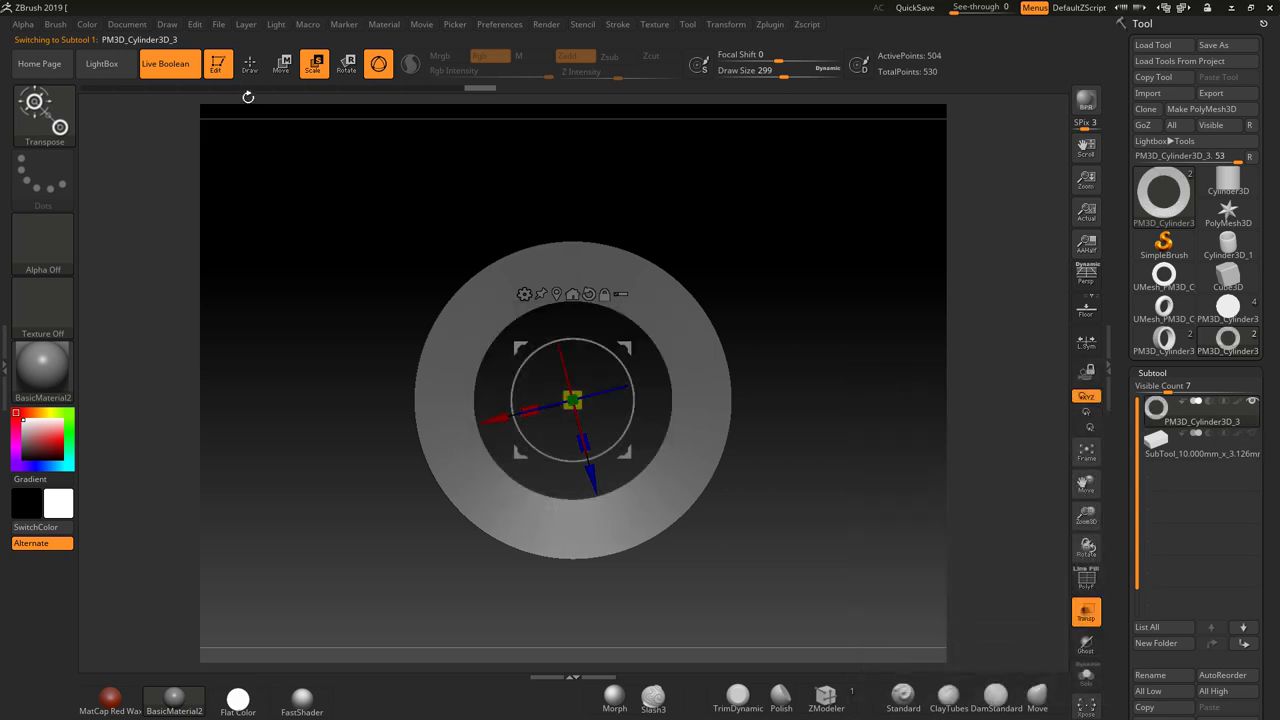
{"action": "mouse_move", "coordinate": [874, 394]}
{"action": "left_mouse_down"}
{"action": "mouse_move", "coordinate": [897, 257]}
{"action": "mouse_move", "coordinate": [880, 408]}
{"action": "left_mouse_up"}
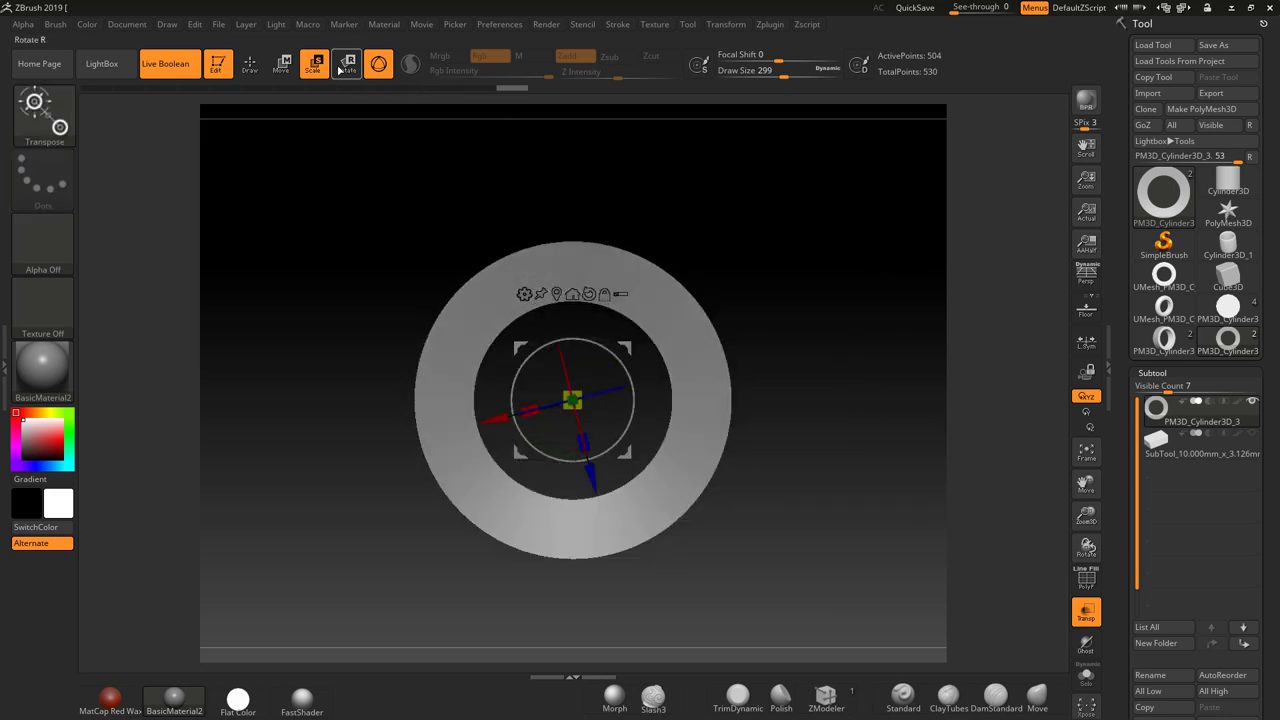
Step: Measure the ring's wall thickness, inner diameter and overall width with the Transpose line
{"action": "left_click", "coordinate": [283, 66]}
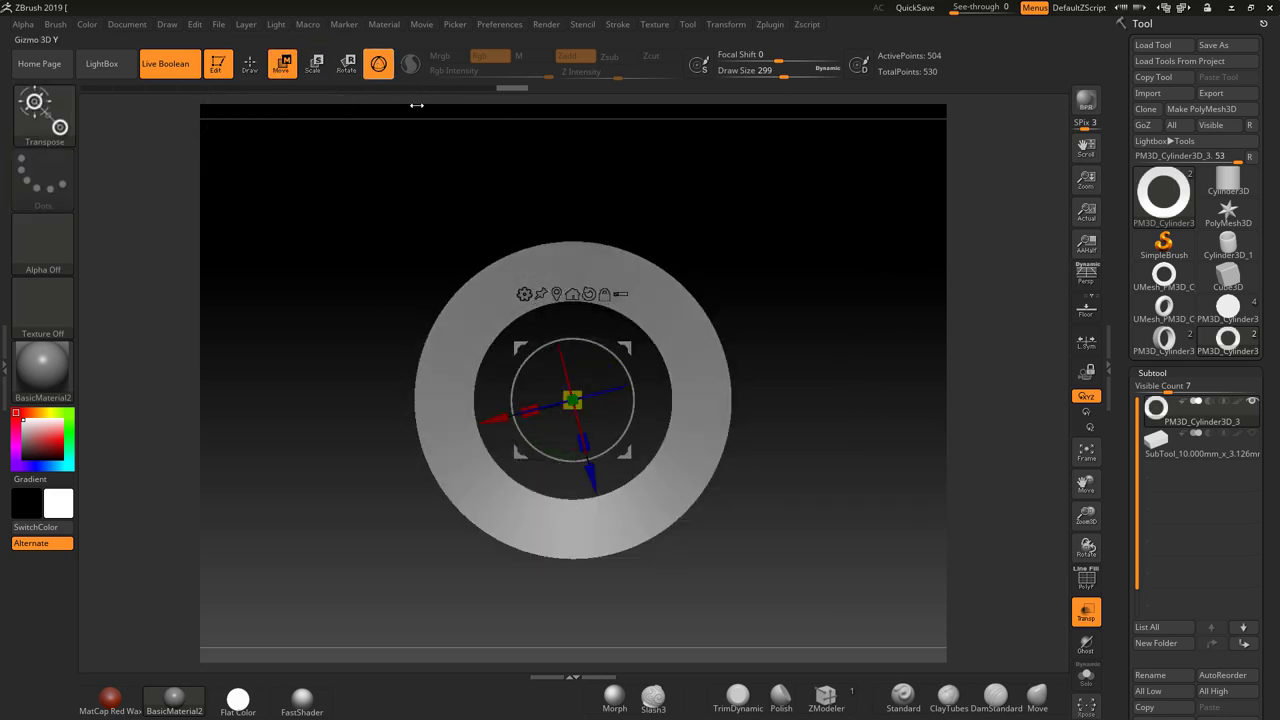
{"action": "key", "text": "y"}
{"action": "left_click_drag", "start_coordinate": [418, 388], "coordinate": [500, 388]}
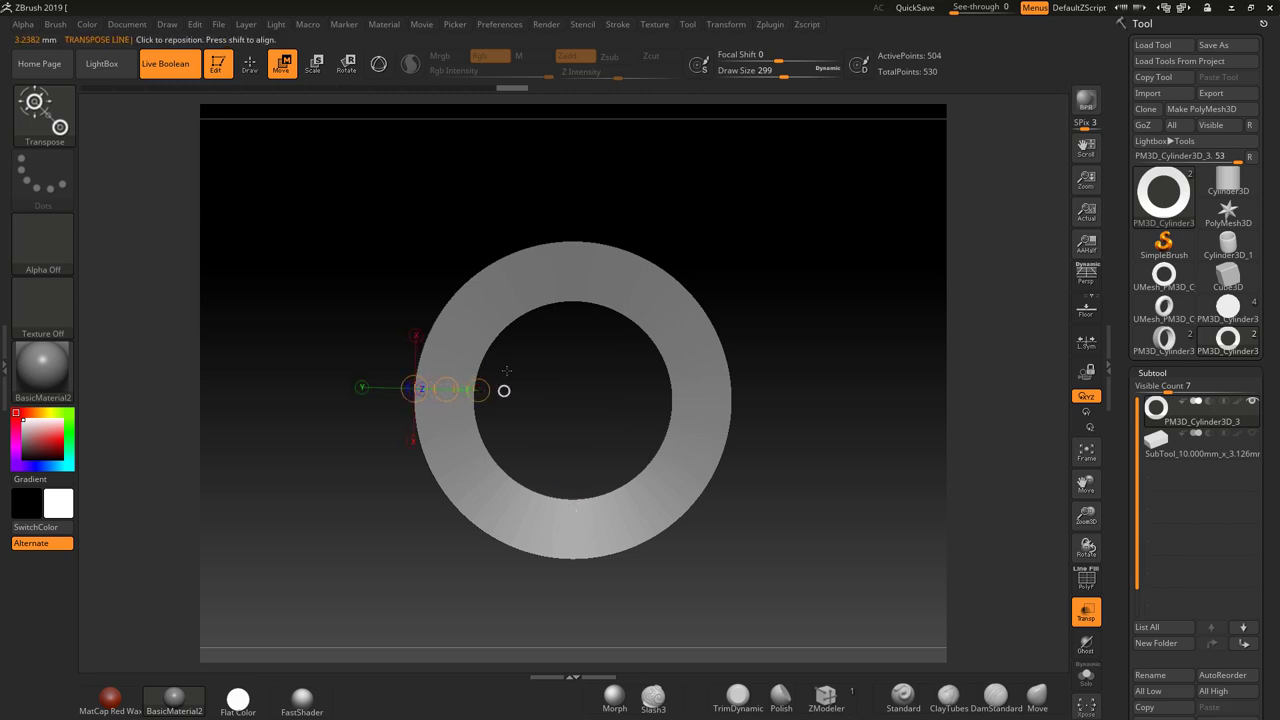
{"action": "left_click_drag", "start_coordinate": [581, 301], "coordinate": [577, 526]}
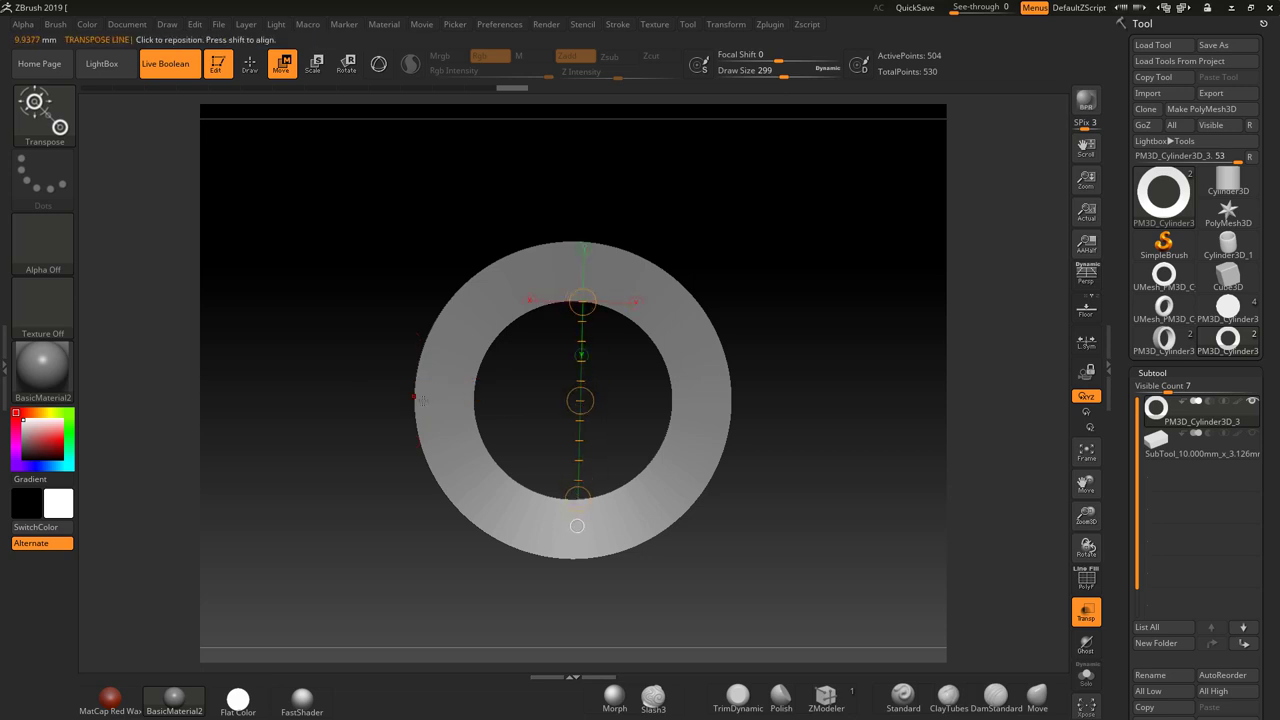
{"action": "mouse_move", "coordinate": [414, 404]}
{"action": "left_mouse_down"}
{"action": "mouse_move", "coordinate": [758, 404]}
{"action": "mouse_move", "coordinate": [686, 404]}
{"action": "mouse_move", "coordinate": [829, 418]}
{"action": "mouse_move", "coordinate": [688, 415]}
{"action": "left_mouse_up"}
Step: Show the polyframe and bevel the inner and outer edges of the ring's purple face with ZModeler's Bevel edge action on EdgeLoop Complete
{"action": "left_click", "coordinate": [250, 63]}
{"action": "left_click_drag", "start_coordinate": [785, 397], "coordinate": [989, 566], "text": "alt"}
{"action": "left_click_drag", "start_coordinate": [914, 525], "coordinate": [675, 411], "text": "alt"}
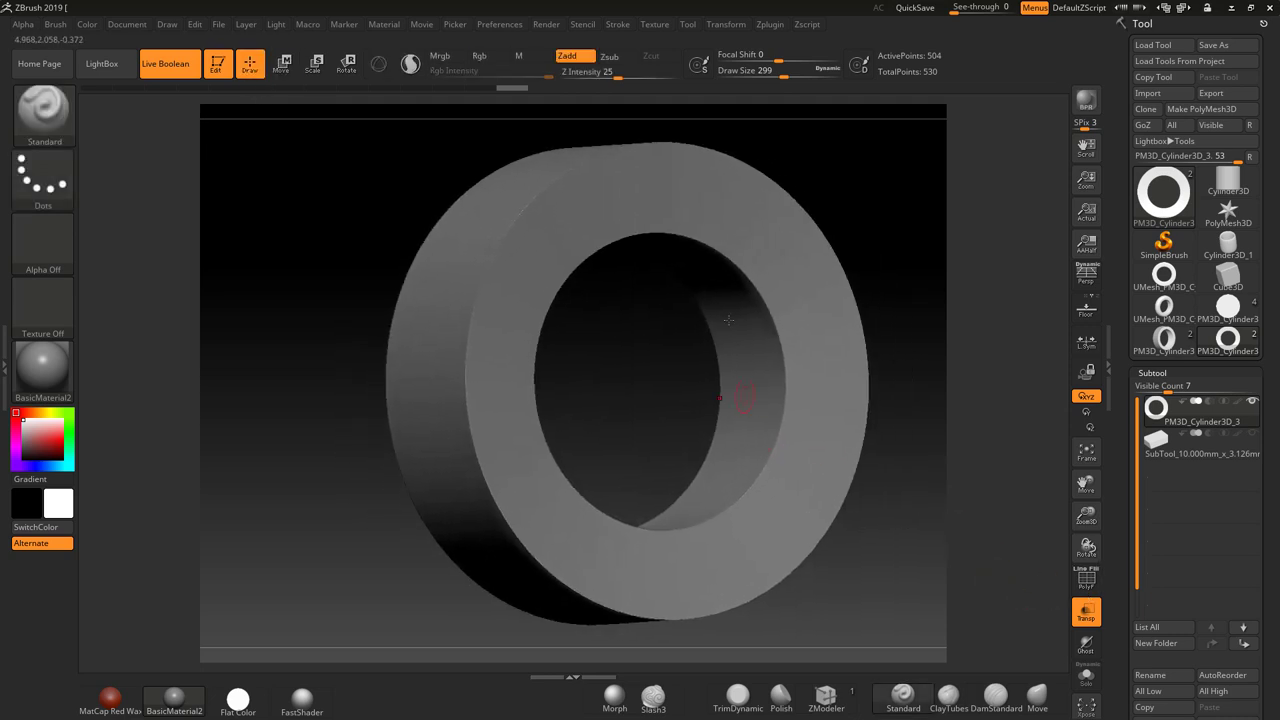
{"action": "left_click", "coordinate": [1086, 578]}
{"action": "left_click_drag", "start_coordinate": [900, 567], "coordinate": [883, 577]}
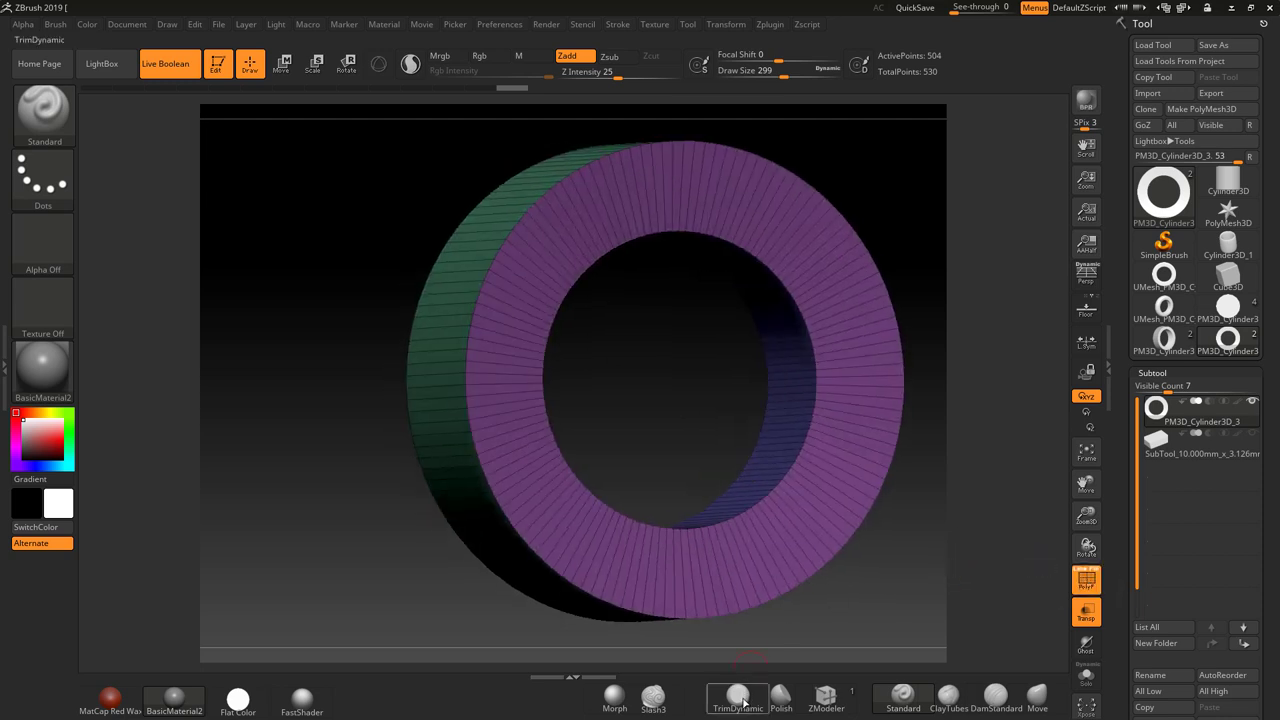
{"action": "left_click", "coordinate": [826, 697]}
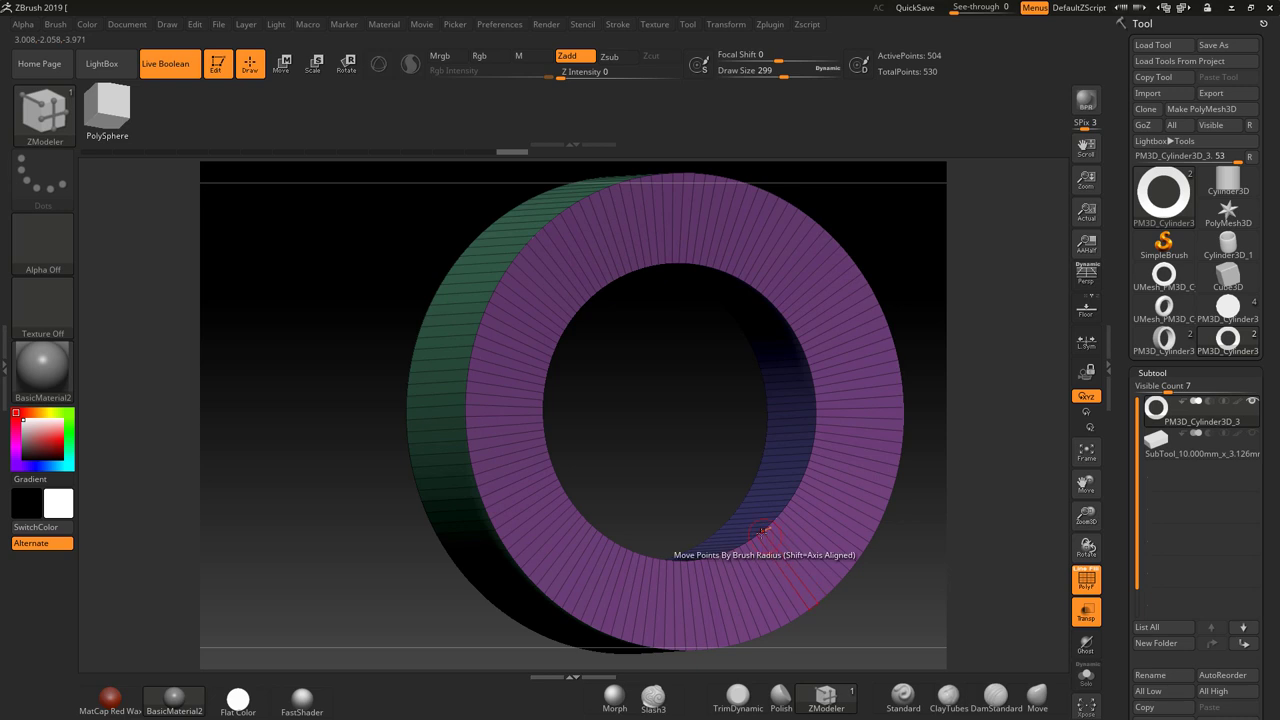
{"action": "key", "text": "space"}
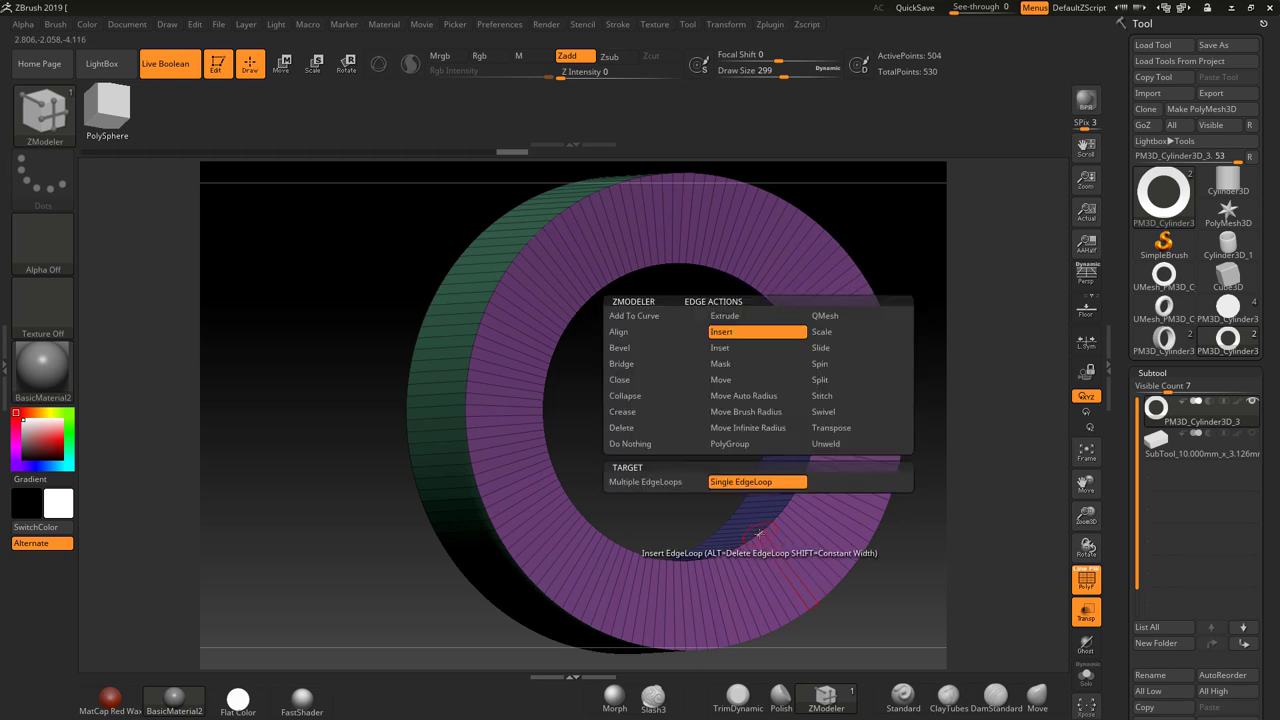
{"action": "left_click", "coordinate": [643, 350]}
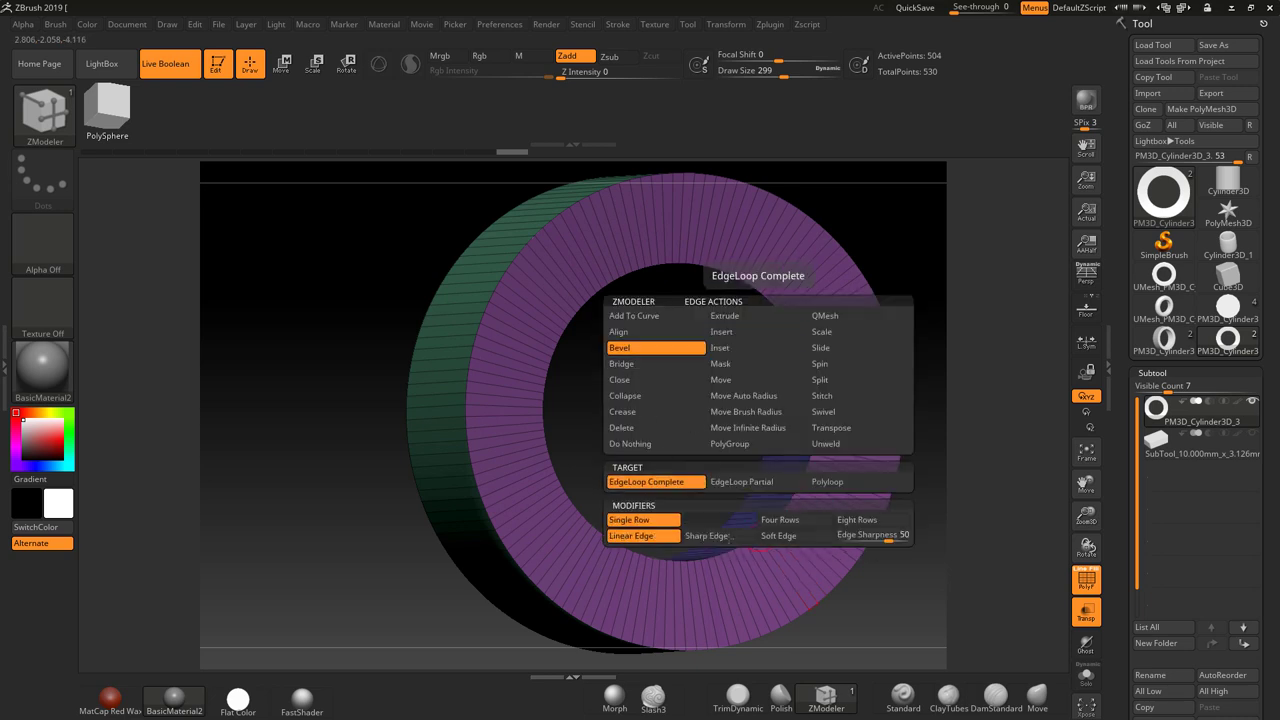
{"action": "left_click_drag", "start_coordinate": [770, 525], "coordinate": [758, 543]}
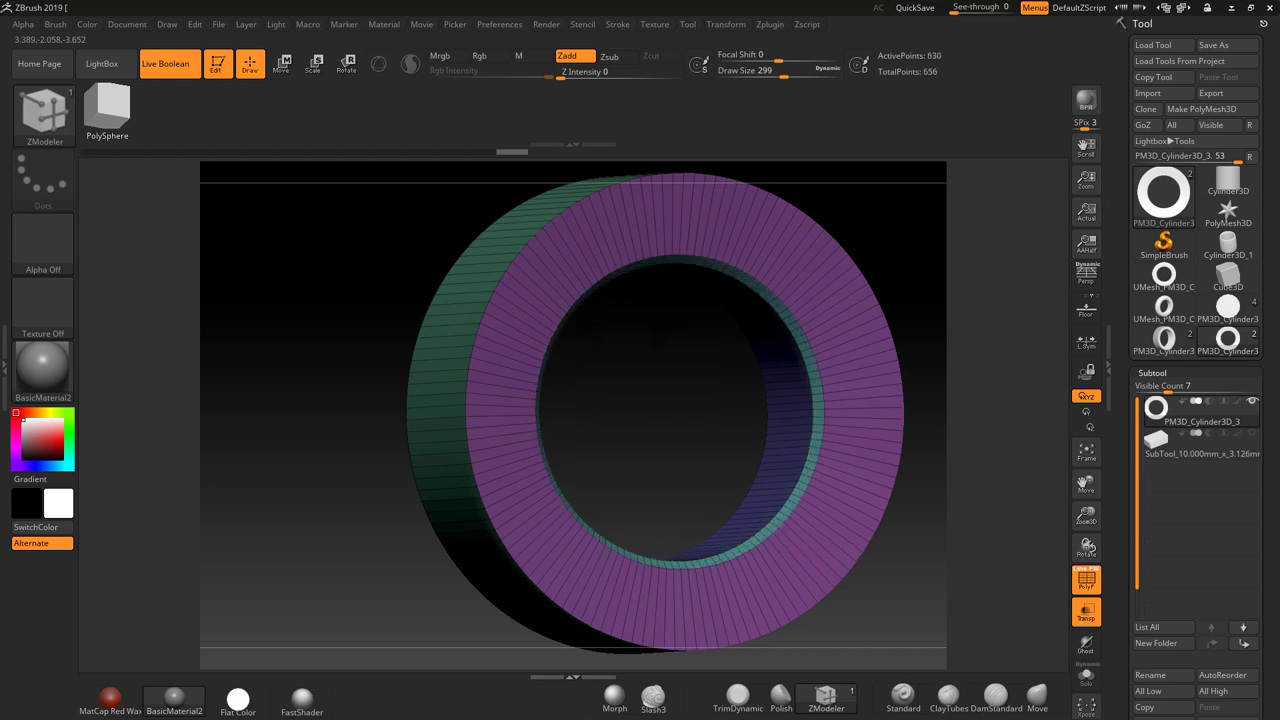
{"action": "left_click", "coordinate": [866, 550]}
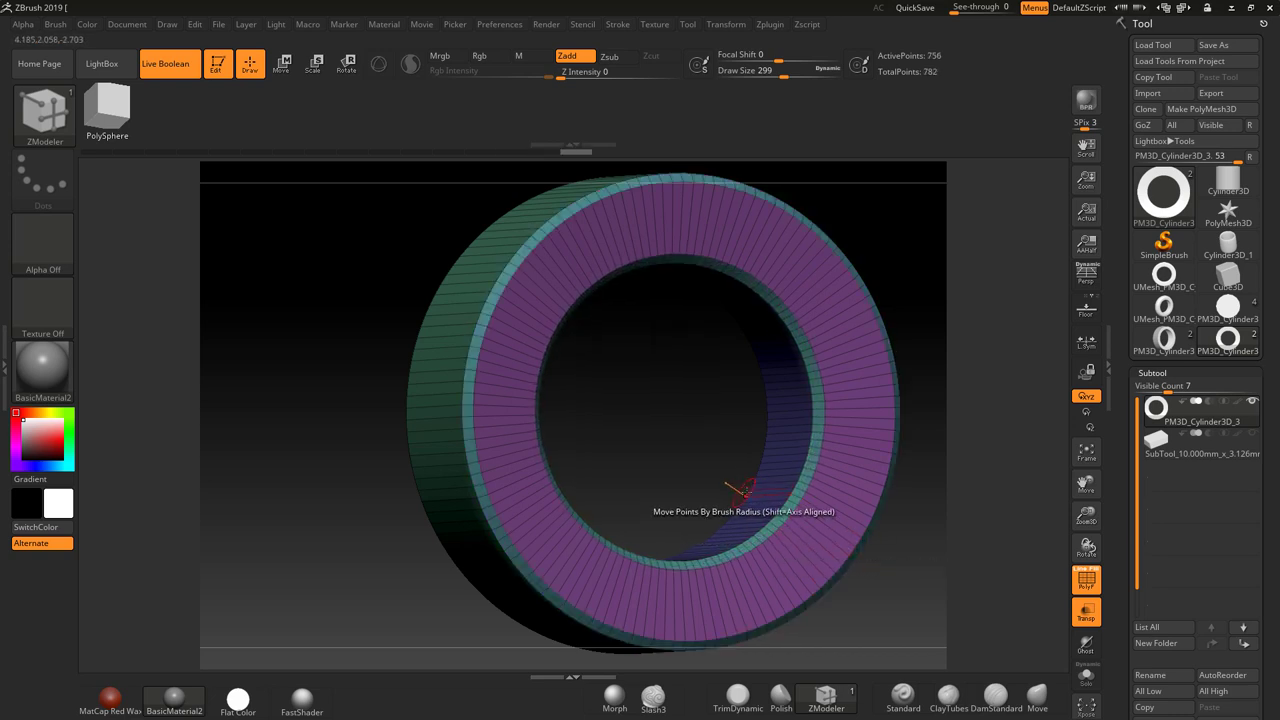
Step: Apply the same bevel to the inner and outer edge loops on the ring's opposite, blue face
{"action": "left_click_drag", "start_coordinate": [931, 554], "coordinate": [716, 565]}
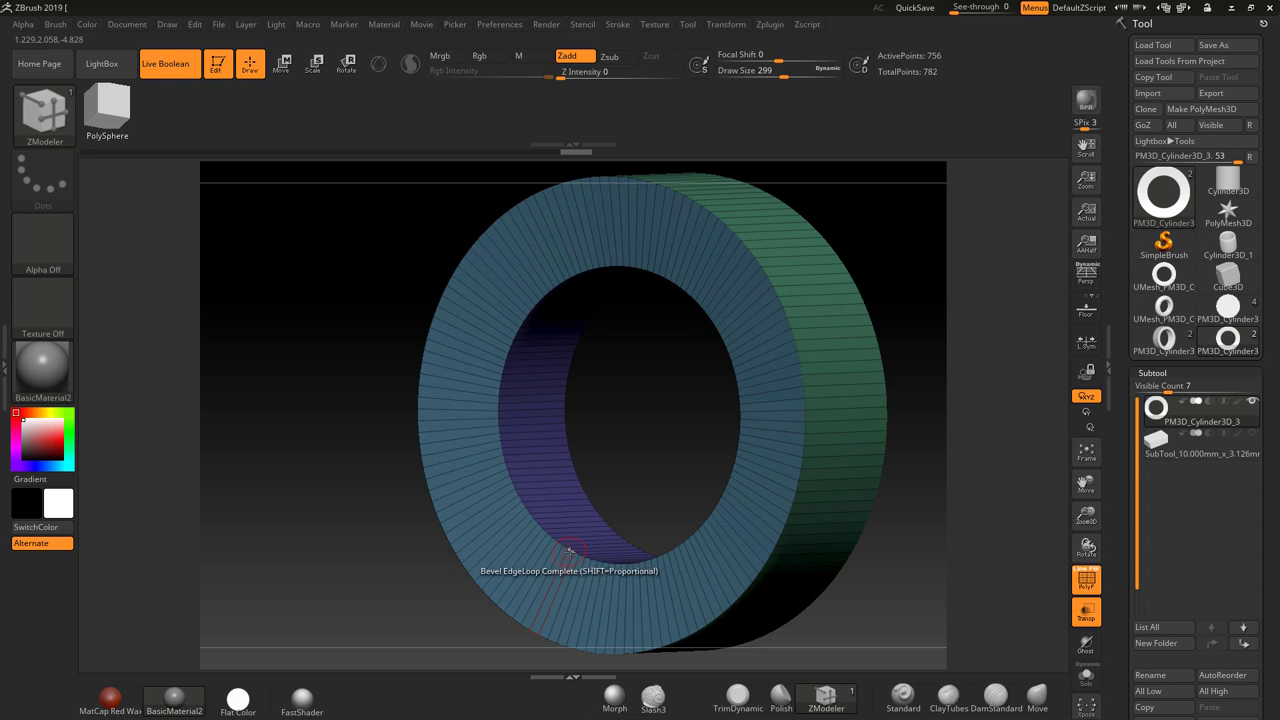
{"action": "left_click_drag", "start_coordinate": [568, 550], "coordinate": [554, 590]}
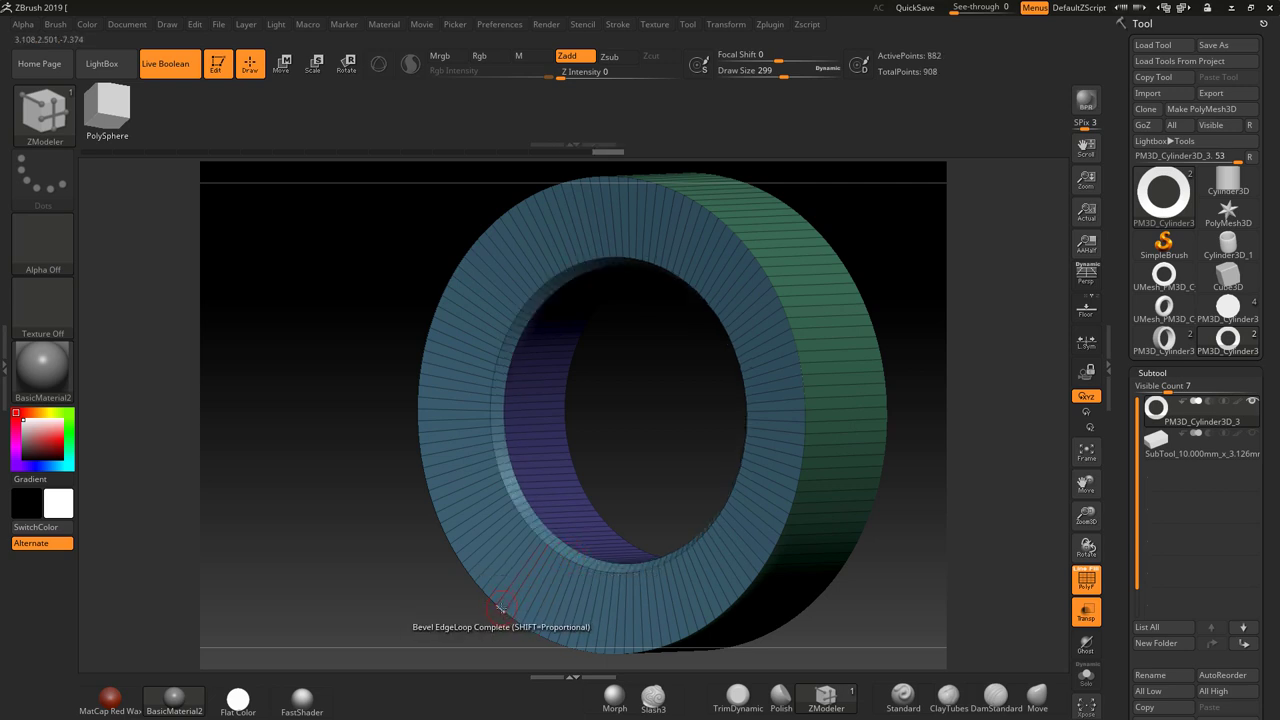
{"action": "left_click", "coordinate": [492, 606]}
{"action": "left_click_drag", "start_coordinate": [906, 594], "coordinate": [792, 528], "text": "alt"}
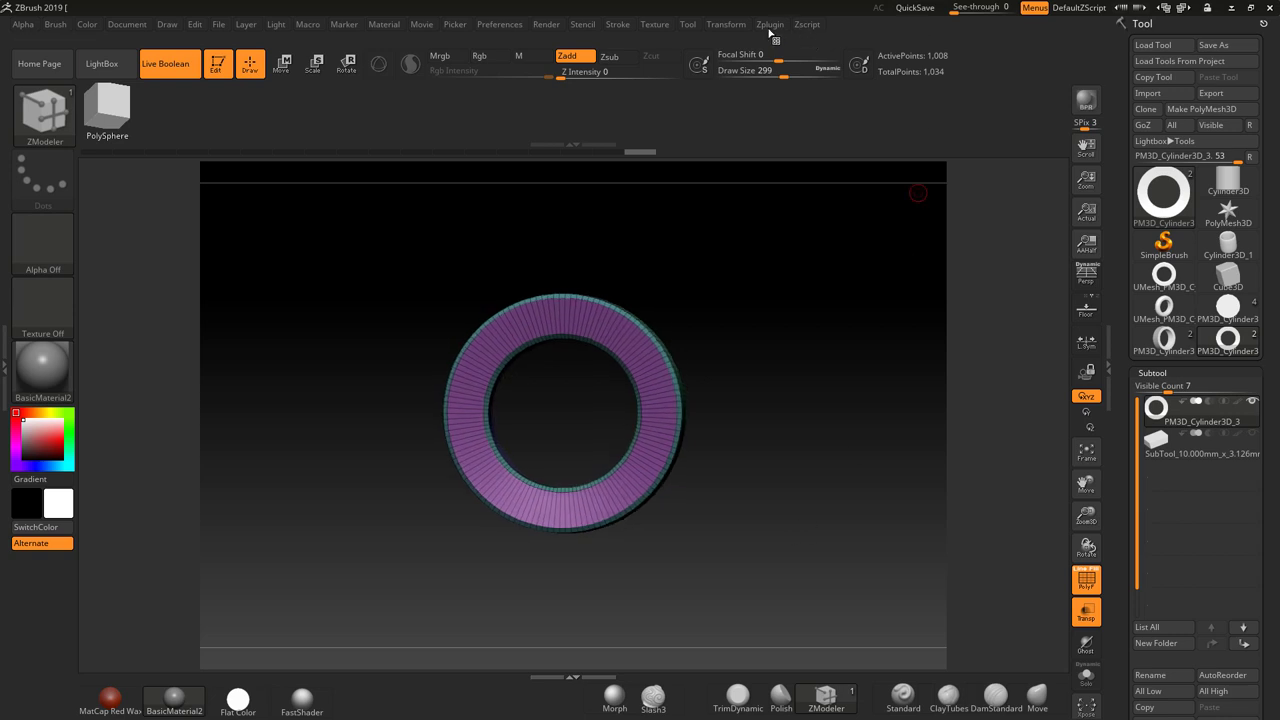
{"action": "left_click", "coordinate": [770, 25]}
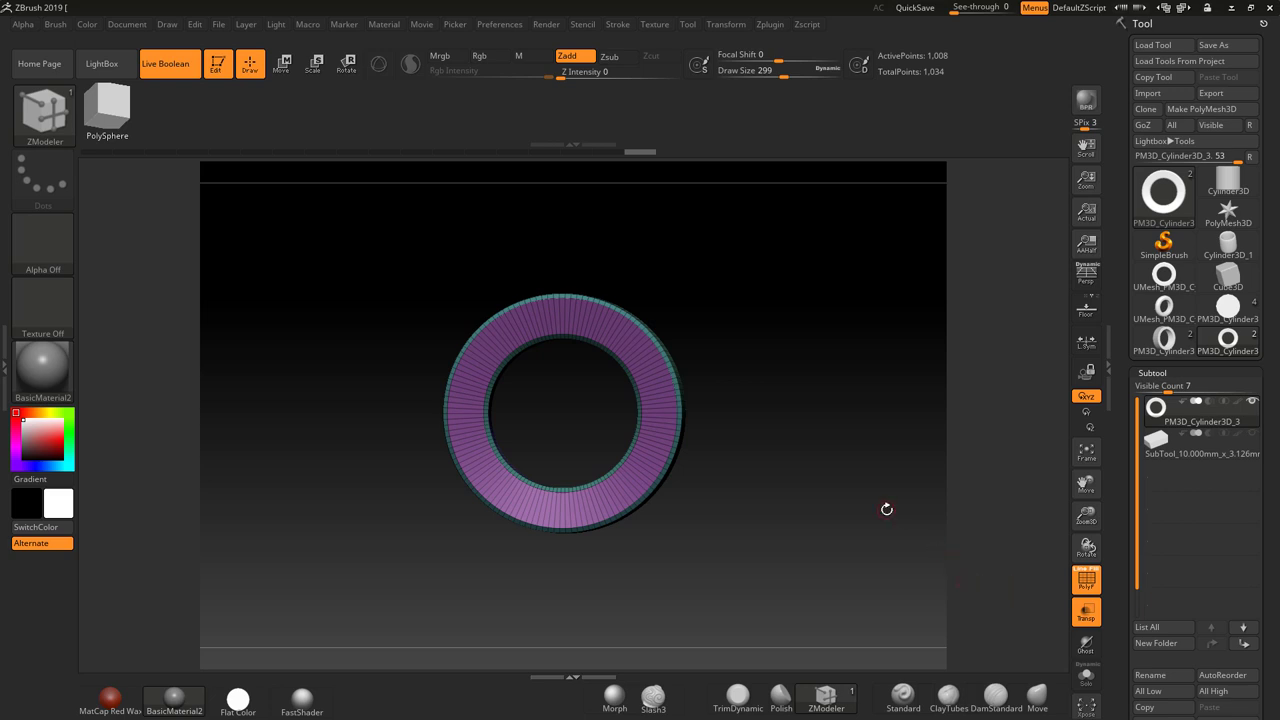
{"action": "left_click_drag", "start_coordinate": [883, 398], "coordinate": [797, 426]}
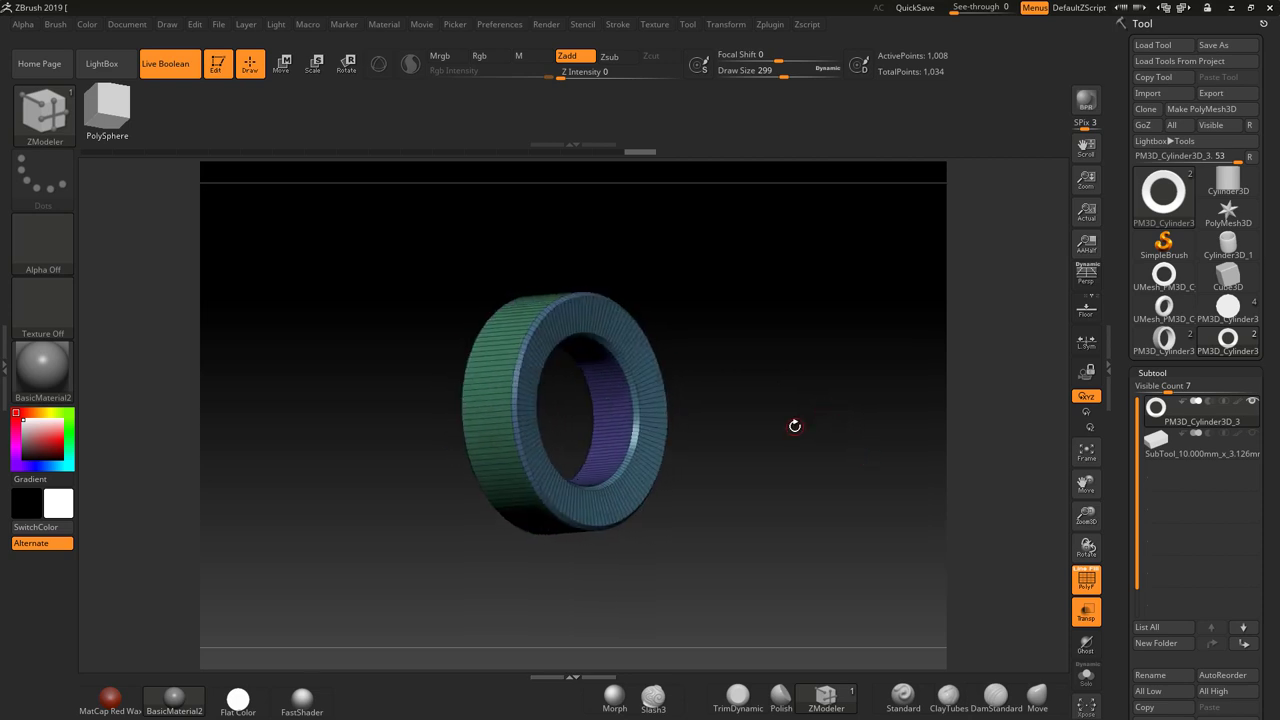